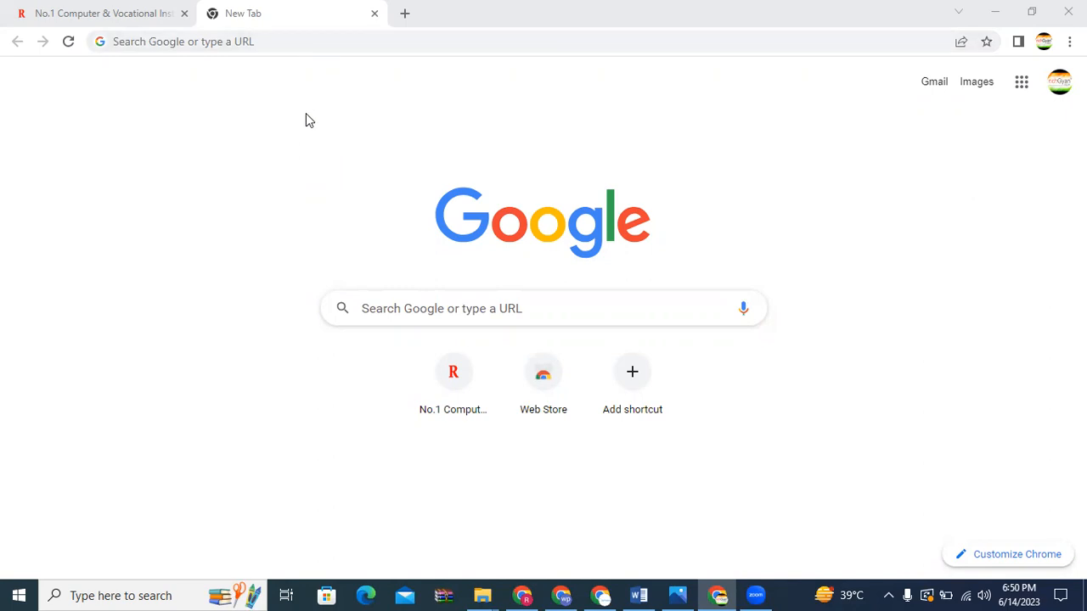
# Search Google for "play console" and open the Google Play Console about page from the results
pyautogui.click(337, 46)
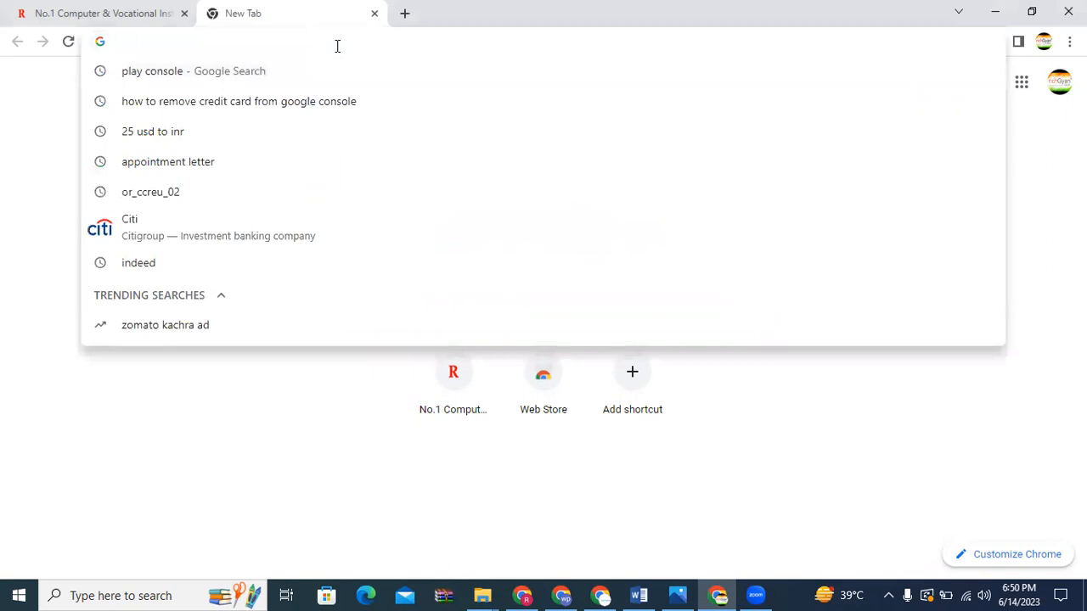
pyautogui.click(204, 75)
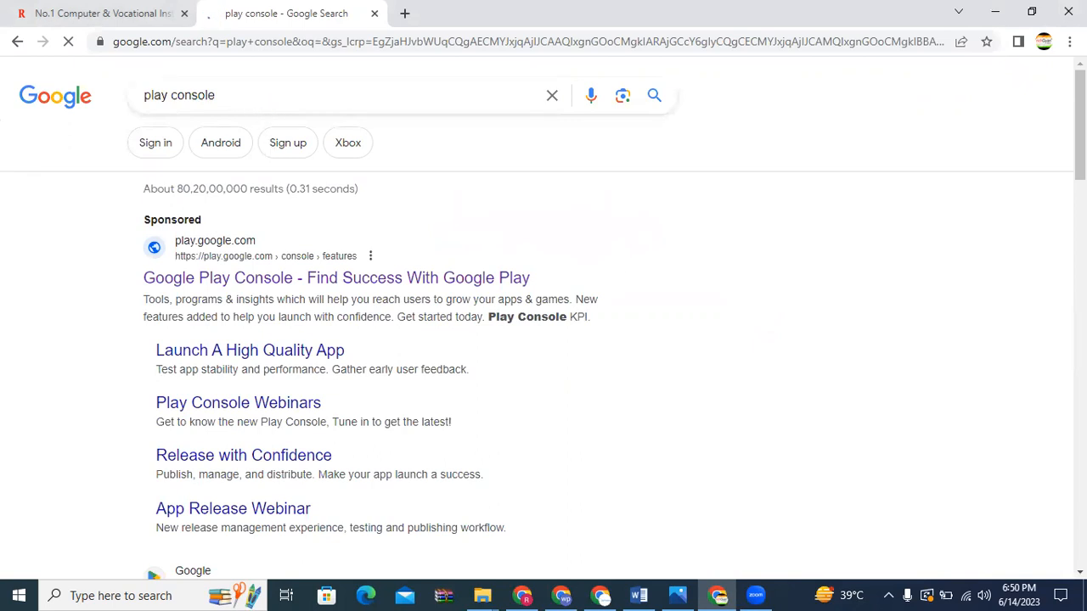
pyautogui.scroll(-3, 340, 339)
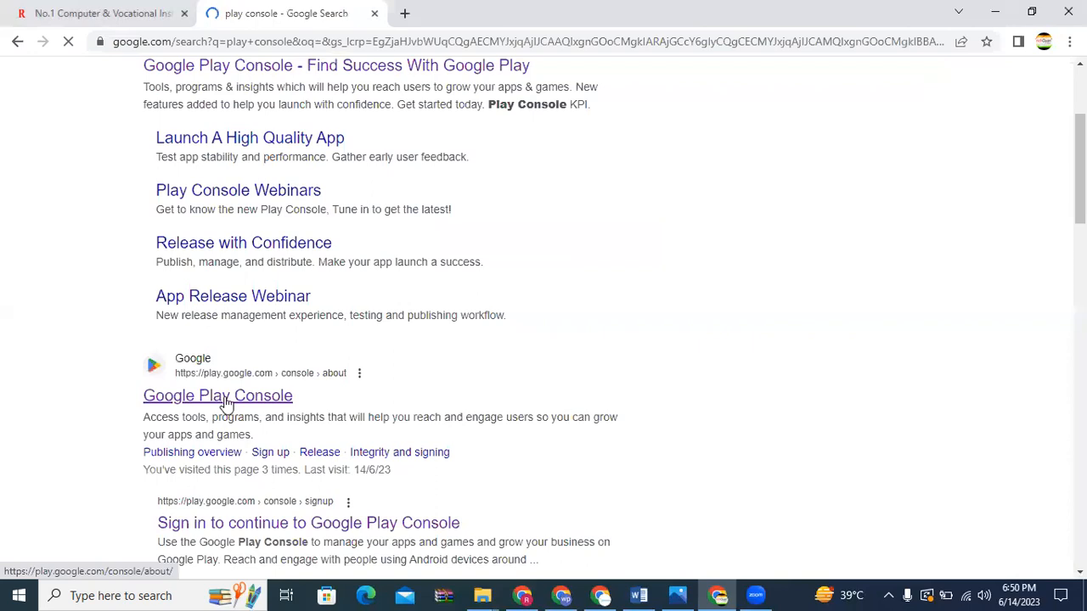
pyautogui.click(244, 399)
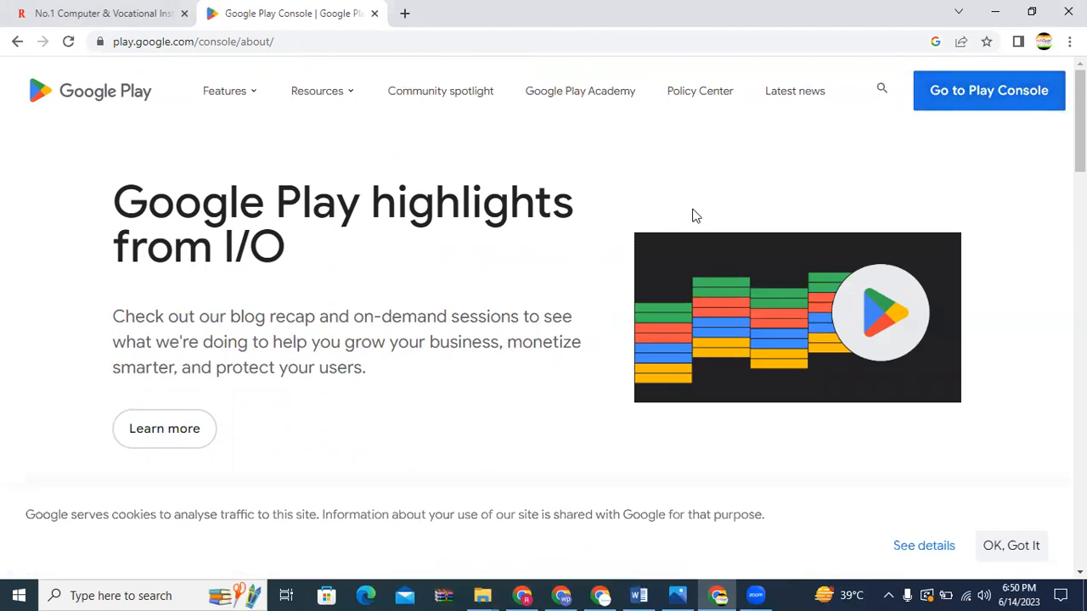
# Go to Play Console and choose the Richgyan india developer account
pyautogui.moveTo(1080, 123)
pyautogui.mouseDown()
pyautogui.moveTo(1080, 197)
pyautogui.moveTo(1081, 123)
pyautogui.mouseUp()
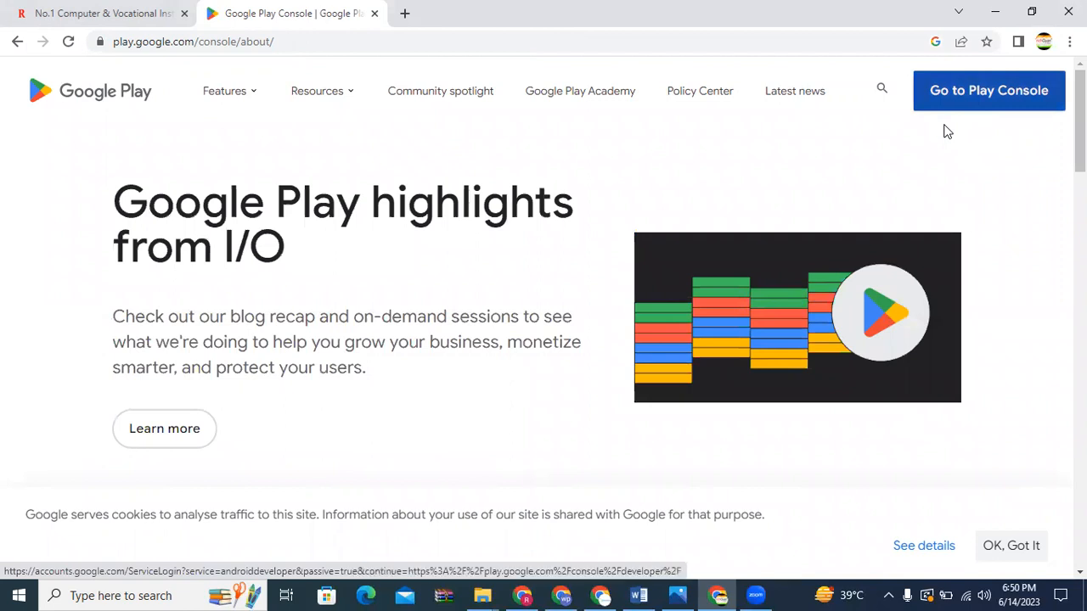
pyautogui.click(948, 131)
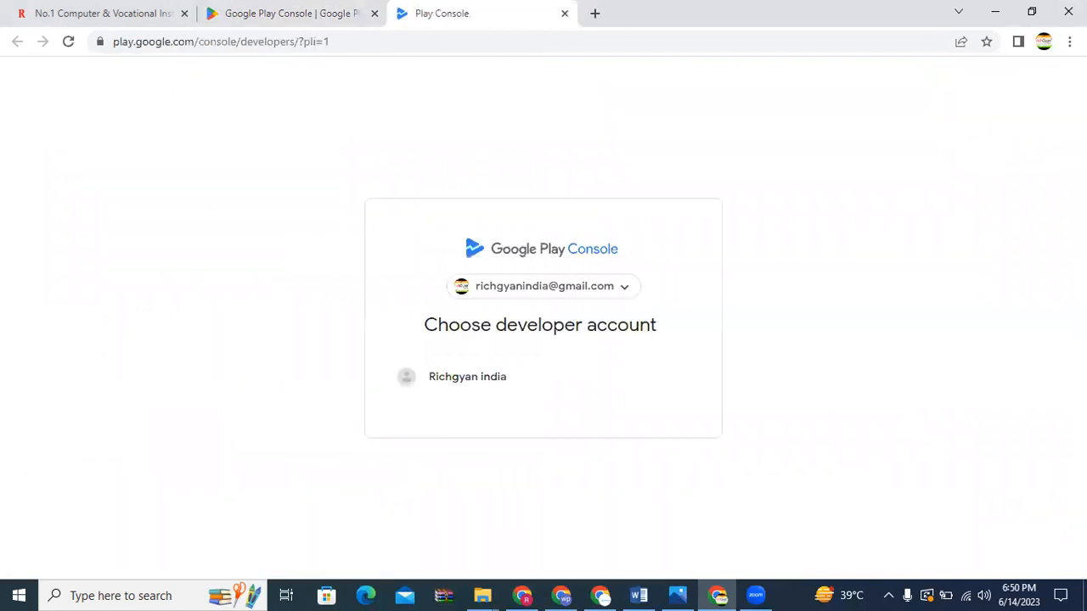
pyautogui.click(458, 384)
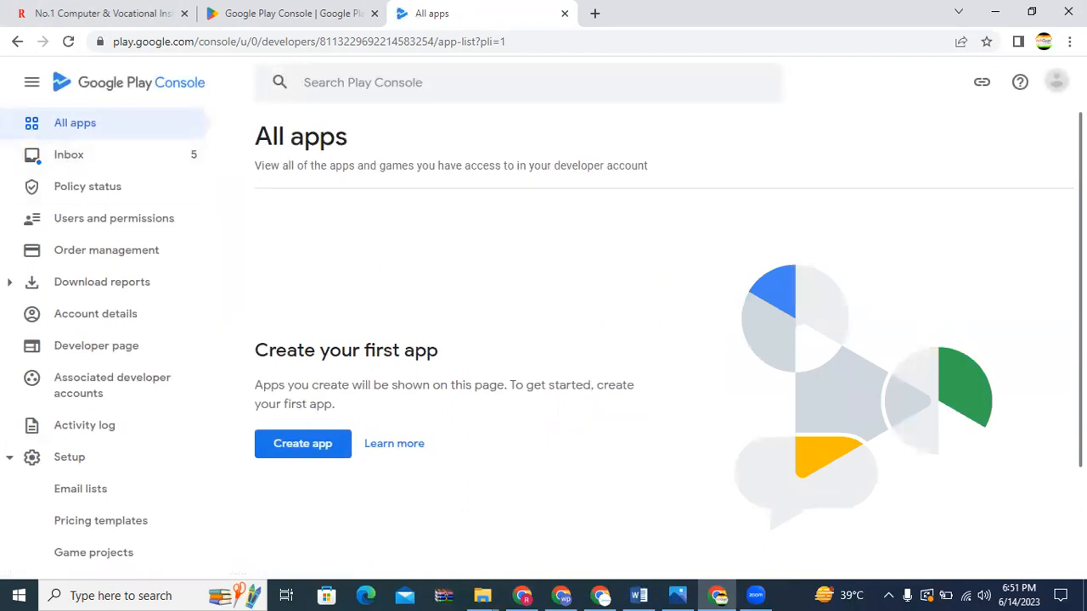
# Start creating the first app and enter "Richgyan India" as its app name
pyautogui.scroll(-2, 413, 357)
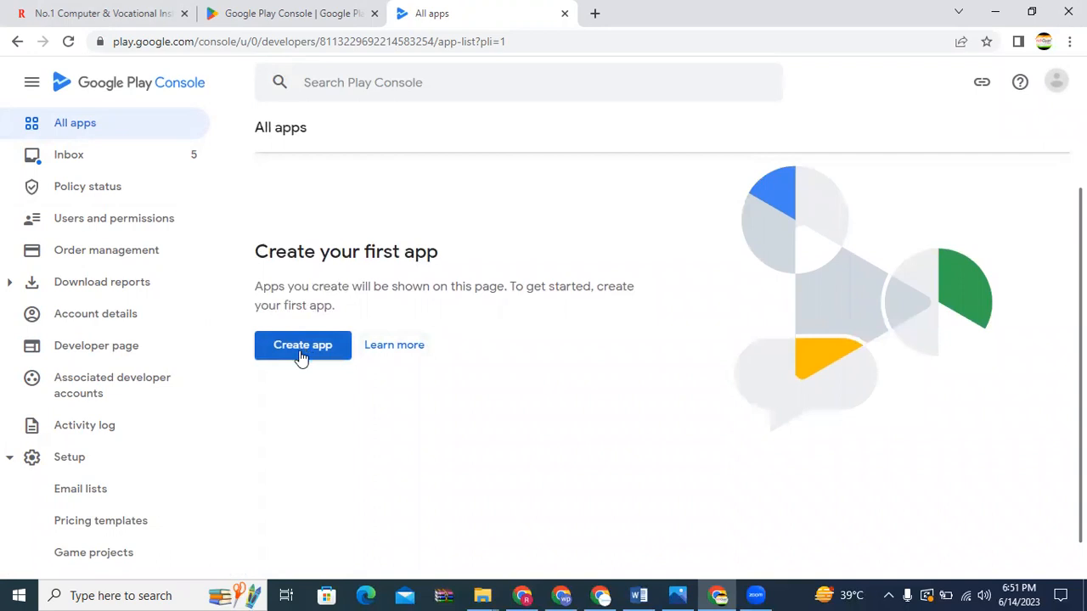
pyautogui.click(304, 347)
pyautogui.click(570, 241)
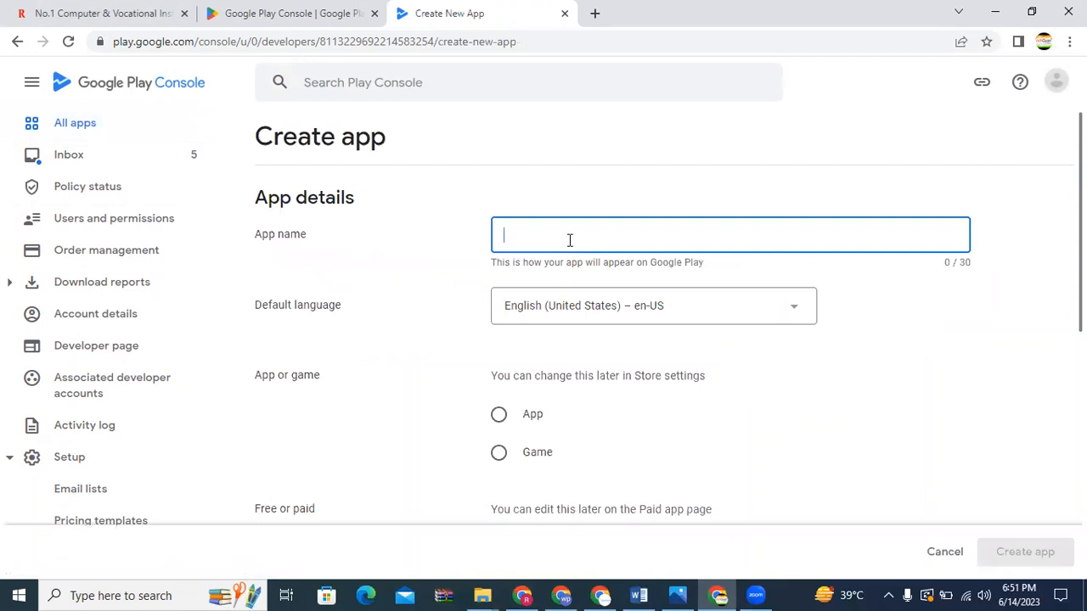
pyautogui.write('Rich')
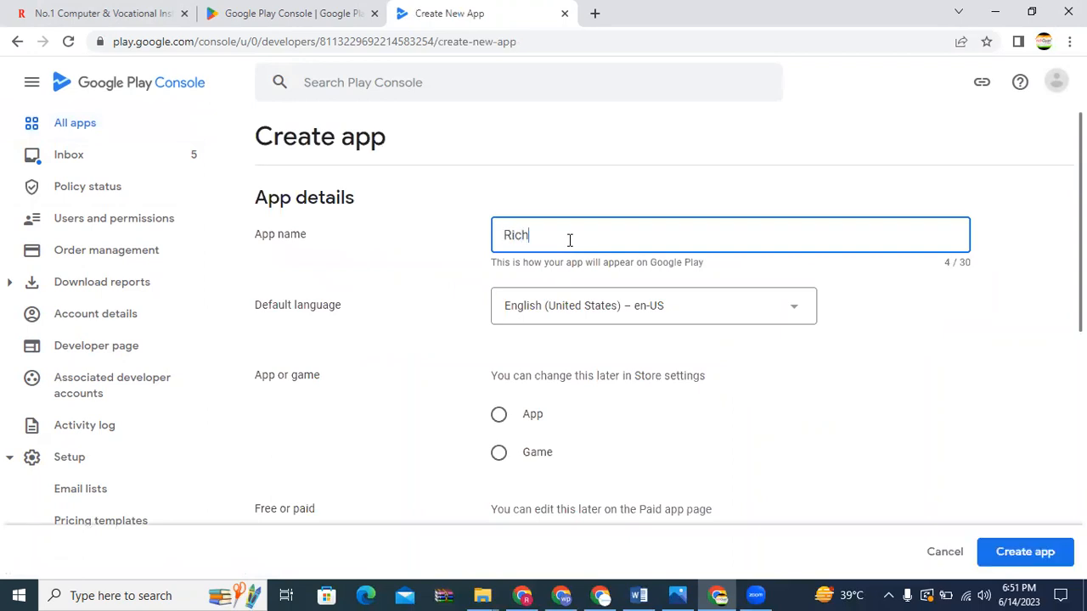
pyautogui.write('gyan India')
pyautogui.click(688, 316)
pyautogui.click(888, 281)
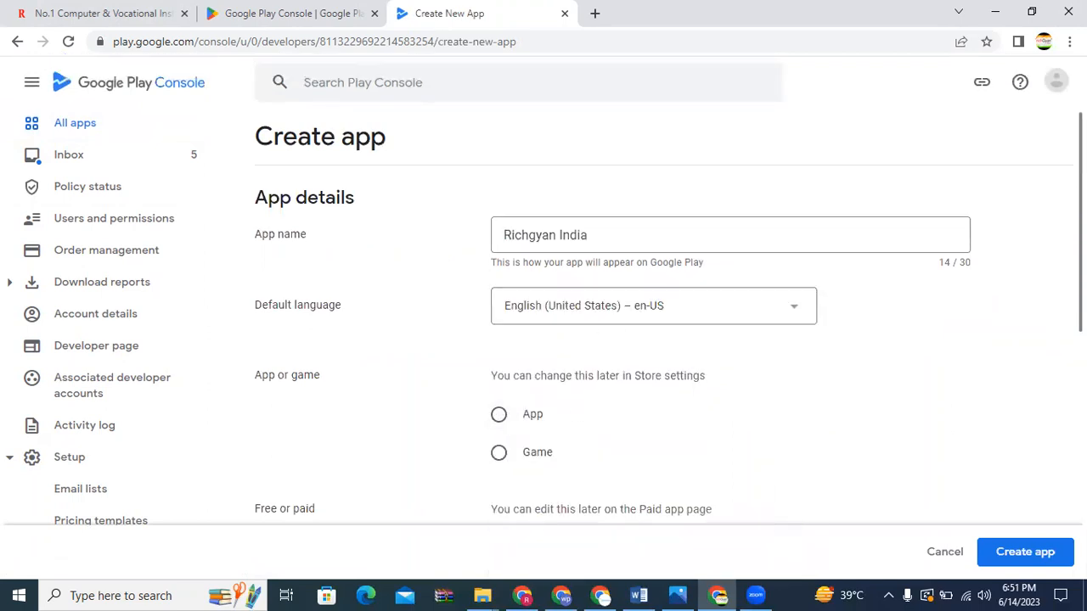
# Classify the new entry as an App rather than a game and make it Free
pyautogui.scroll(-1, 509, 317)
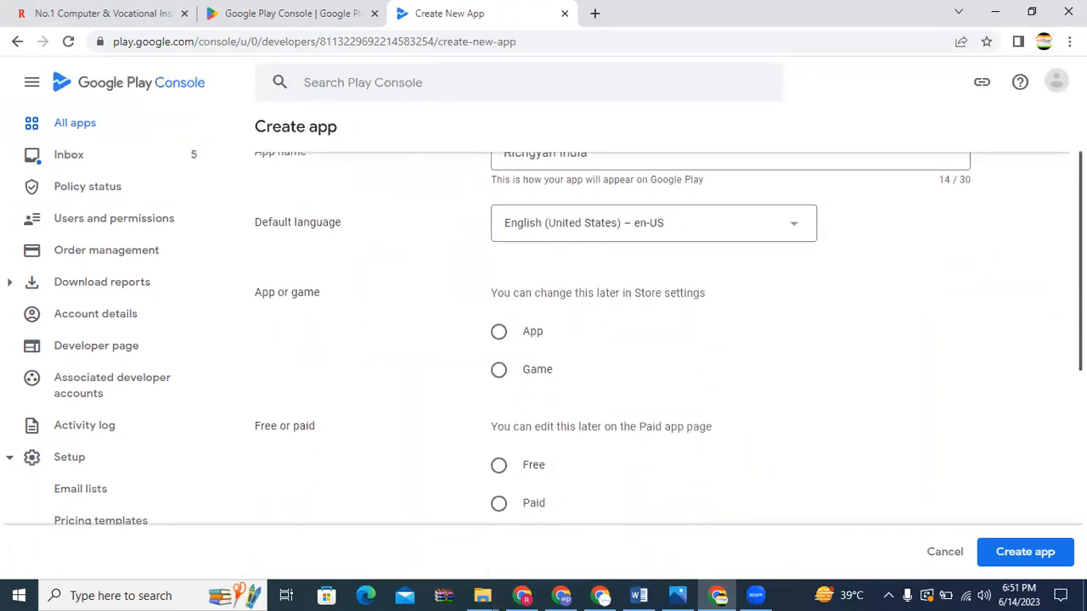
pyautogui.click(498, 326)
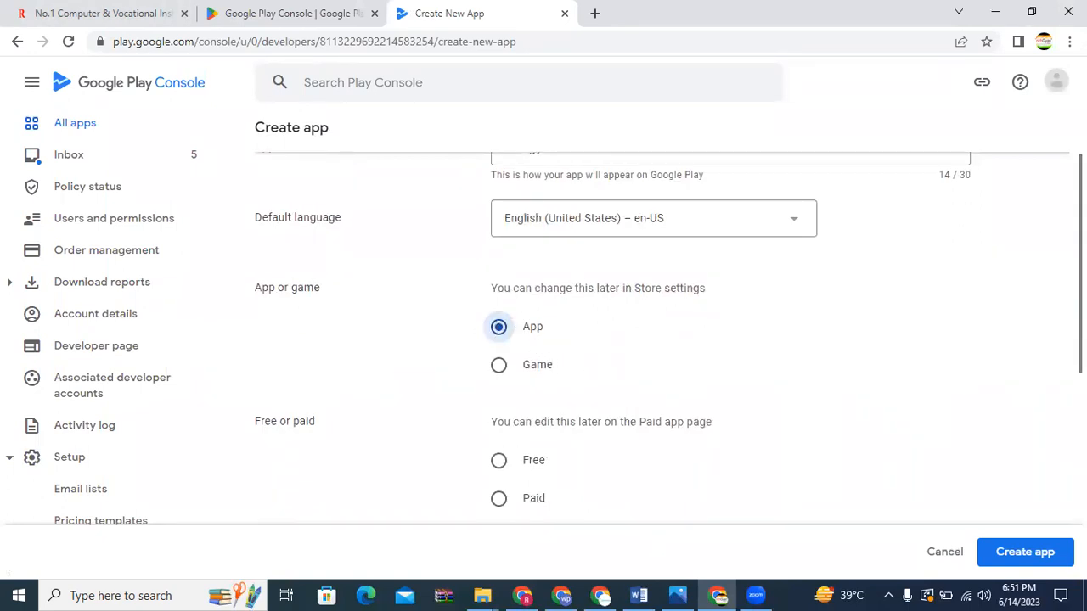
pyautogui.scroll(-1, 745, 311)
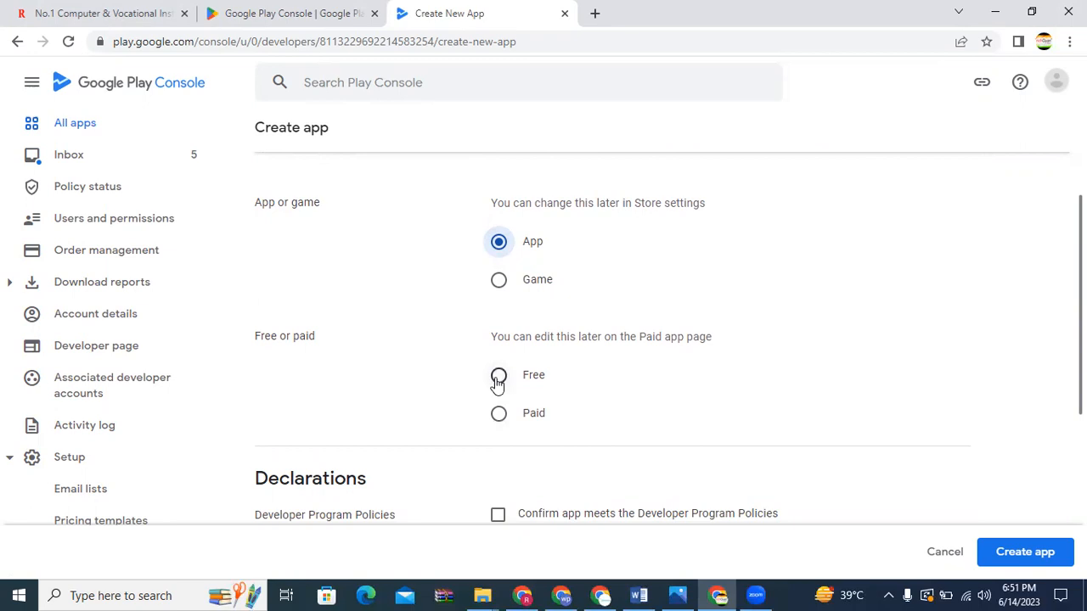
pyautogui.click(526, 377)
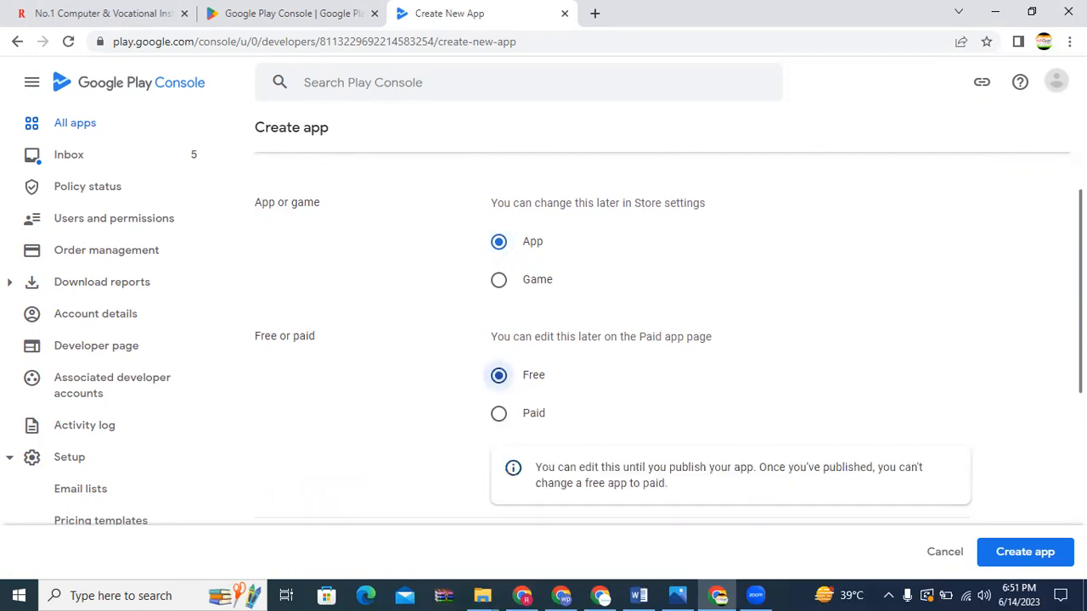
# Accept the Developer Program Policies and US export laws declarations, and create the app
pyautogui.scroll(-1, 611, 339)
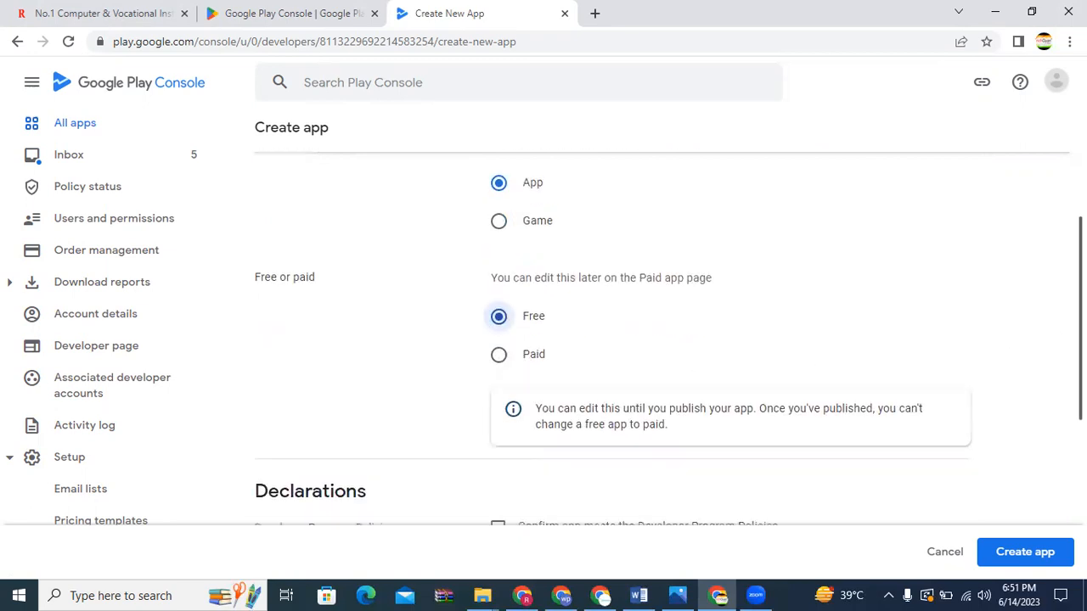
pyautogui.scroll(-1, 612, 339)
pyautogui.scroll(-1, 669, 349)
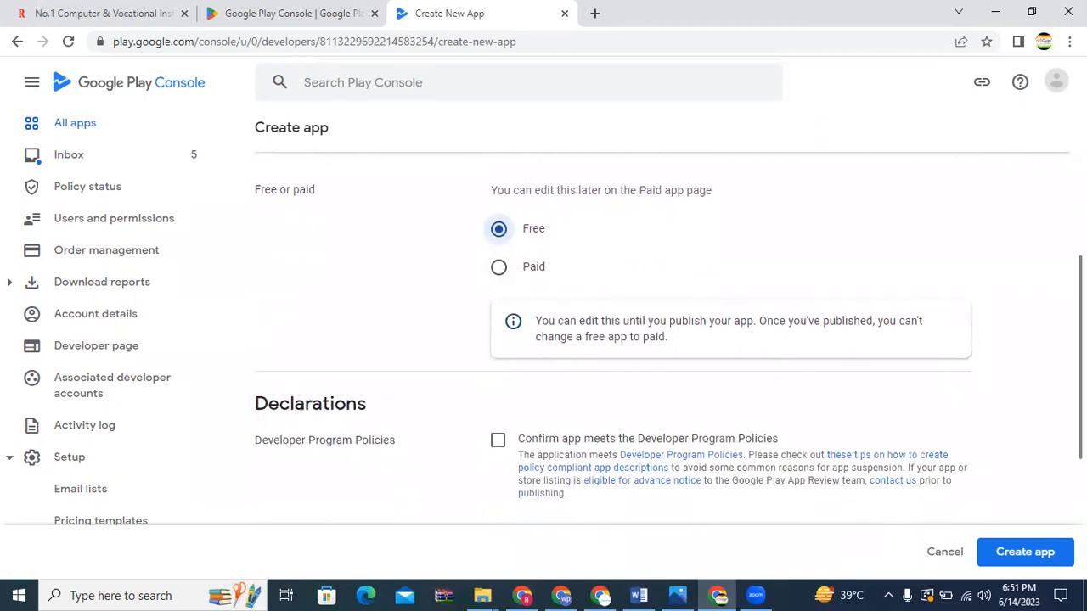
pyautogui.scroll(-3, 669, 340)
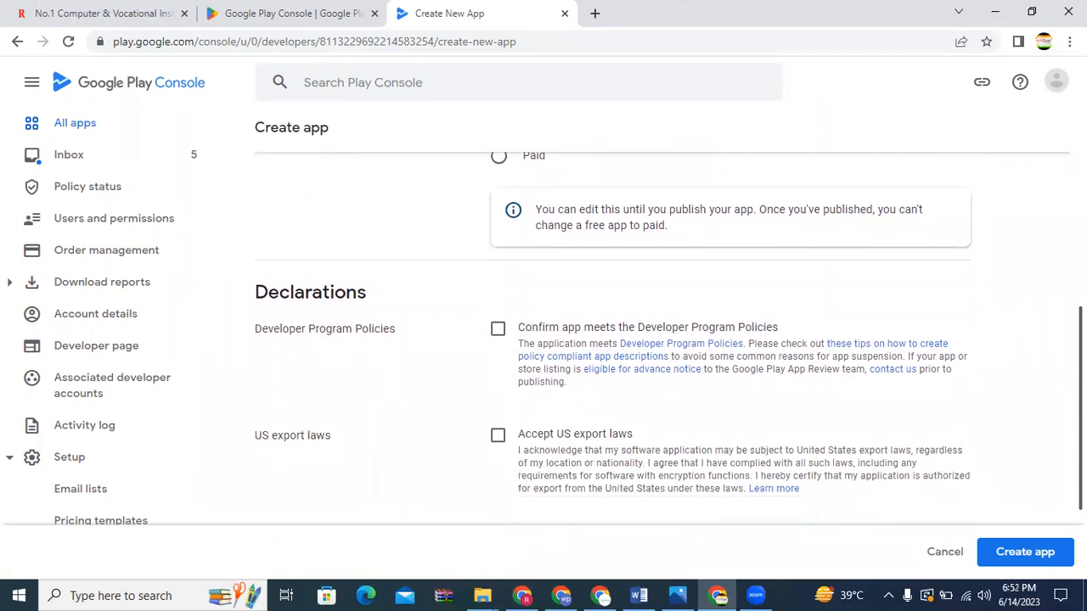
pyautogui.scroll(-1, 568, 265)
pyautogui.click(498, 286)
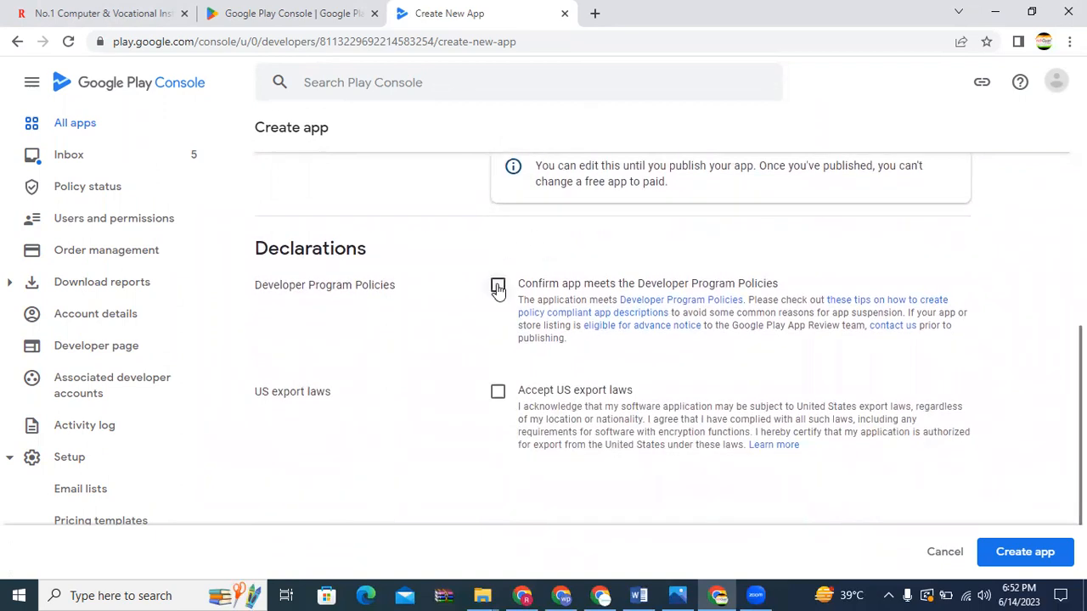
pyautogui.click(499, 393)
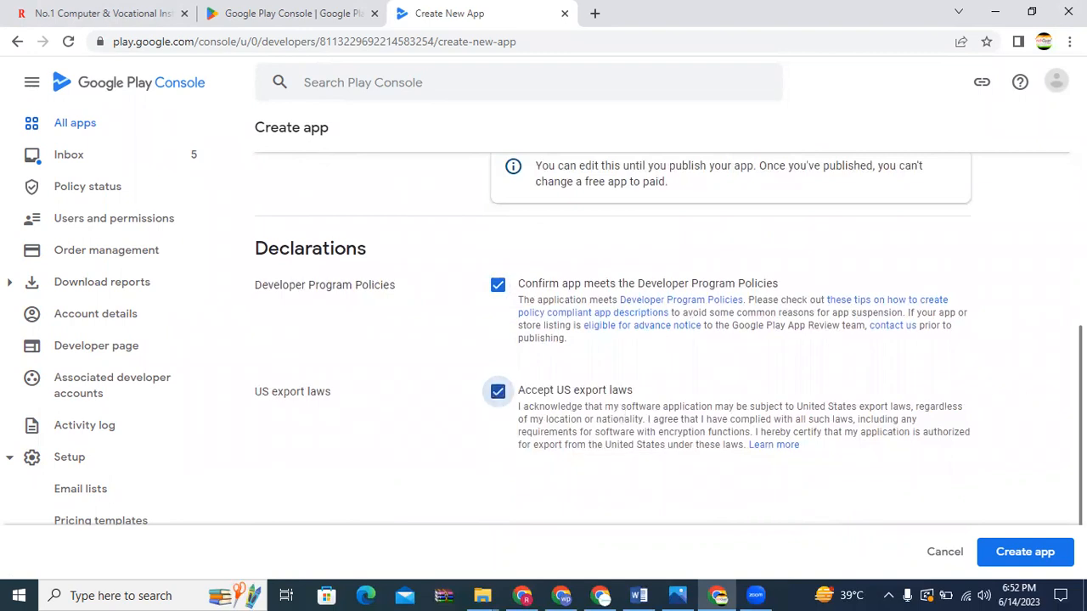
pyautogui.scroll(-2, 669, 339)
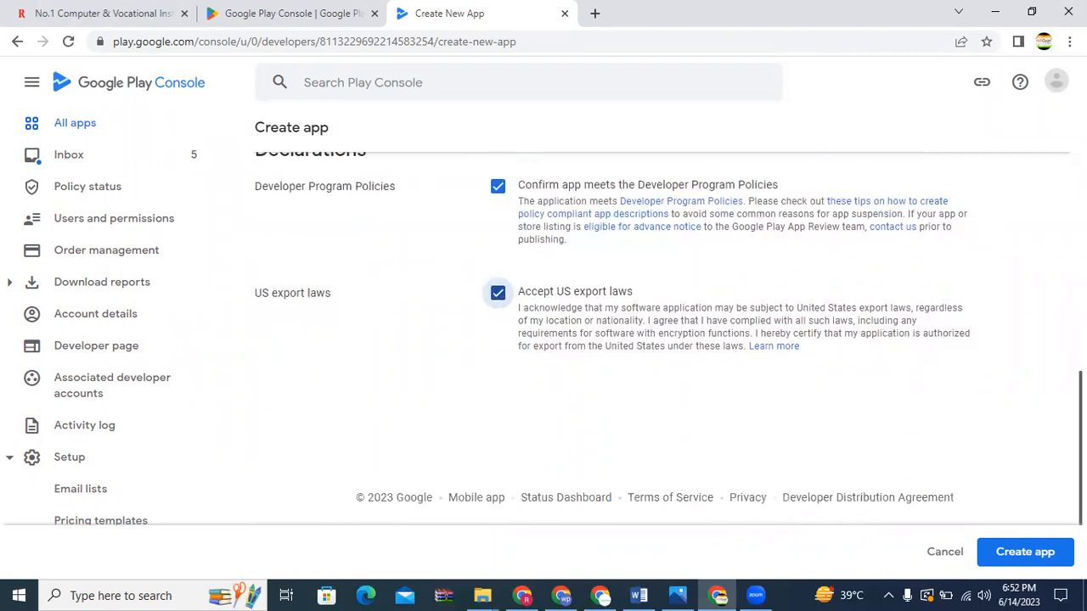
pyautogui.click(1017, 556)
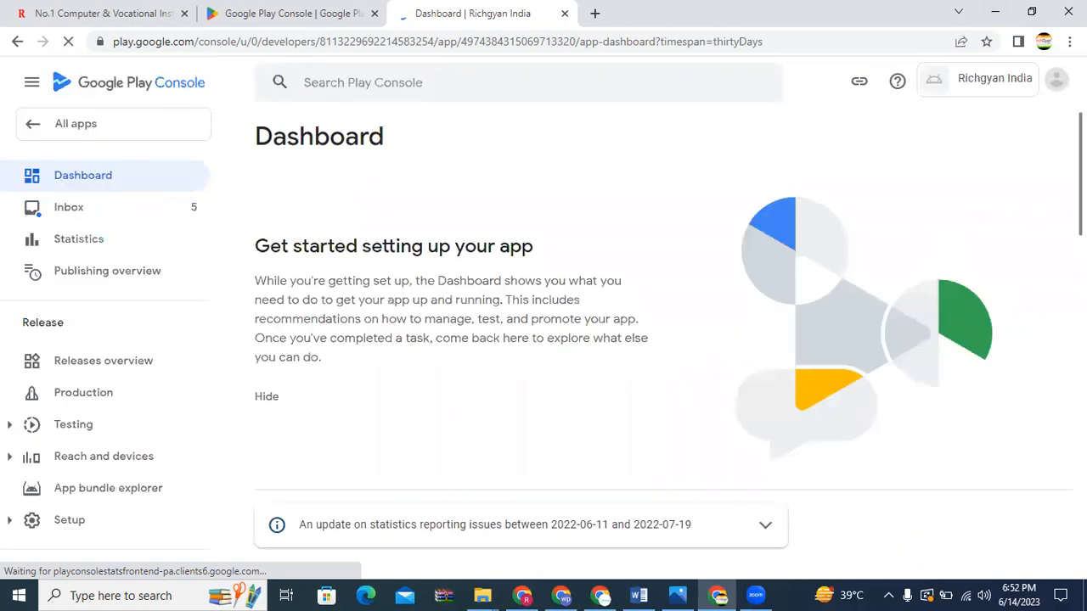
# Open the app's Production track and create a new production release
pyautogui.scroll(-3, 970, 254)
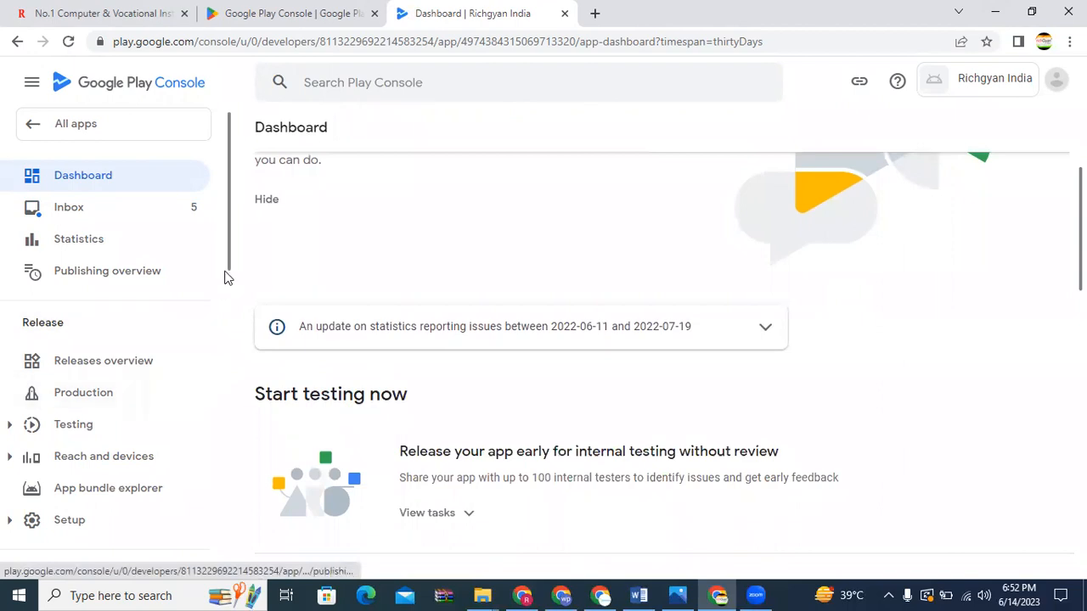
pyautogui.moveTo(228, 270); pyautogui.dragTo(230, 307)
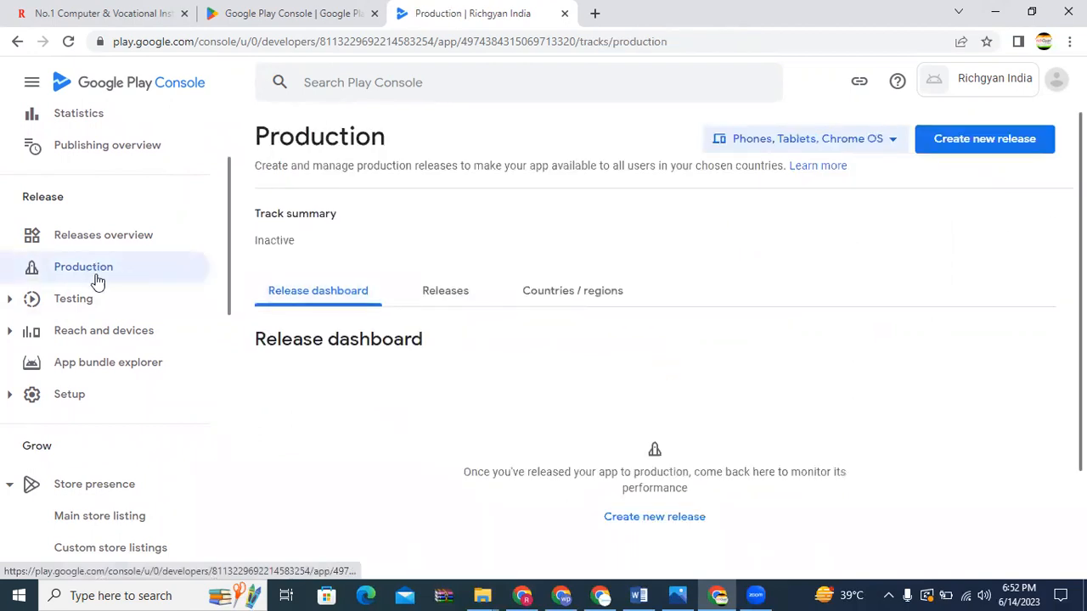
pyautogui.click(970, 145)
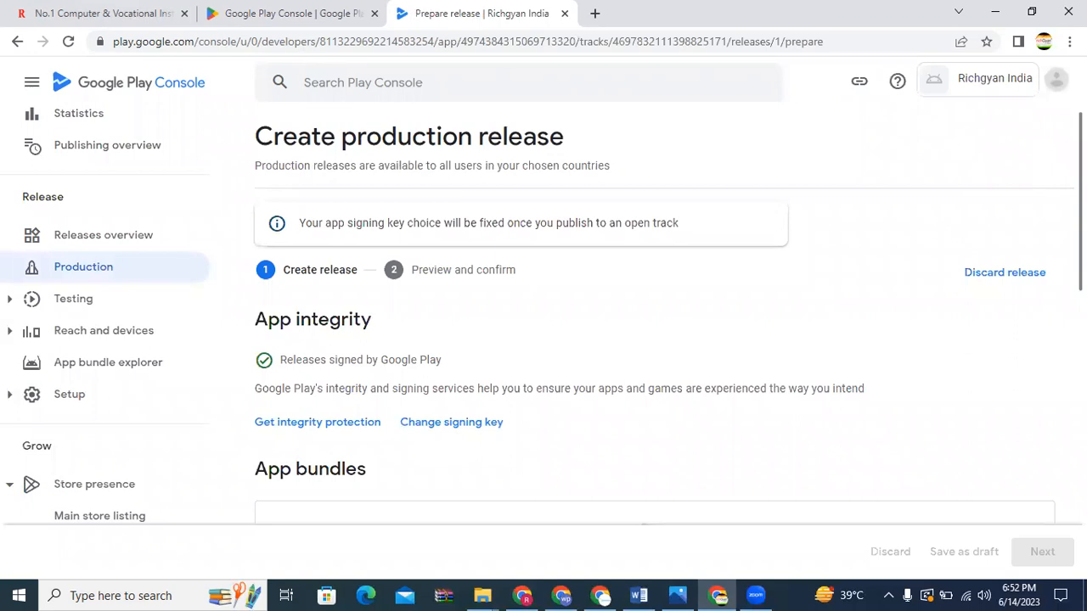
# Upload the app bundle app-release (3).aab from the Downloads folder to the production release
pyautogui.scroll(-2, 662, 323)
pyautogui.scroll(-4, 597, 395)
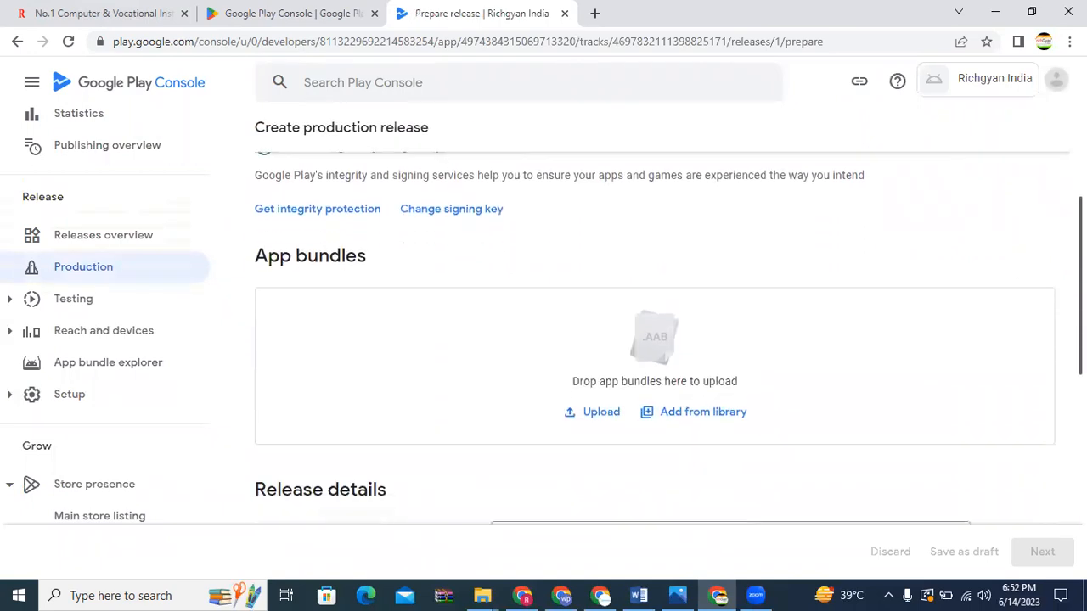
pyautogui.click(597, 324)
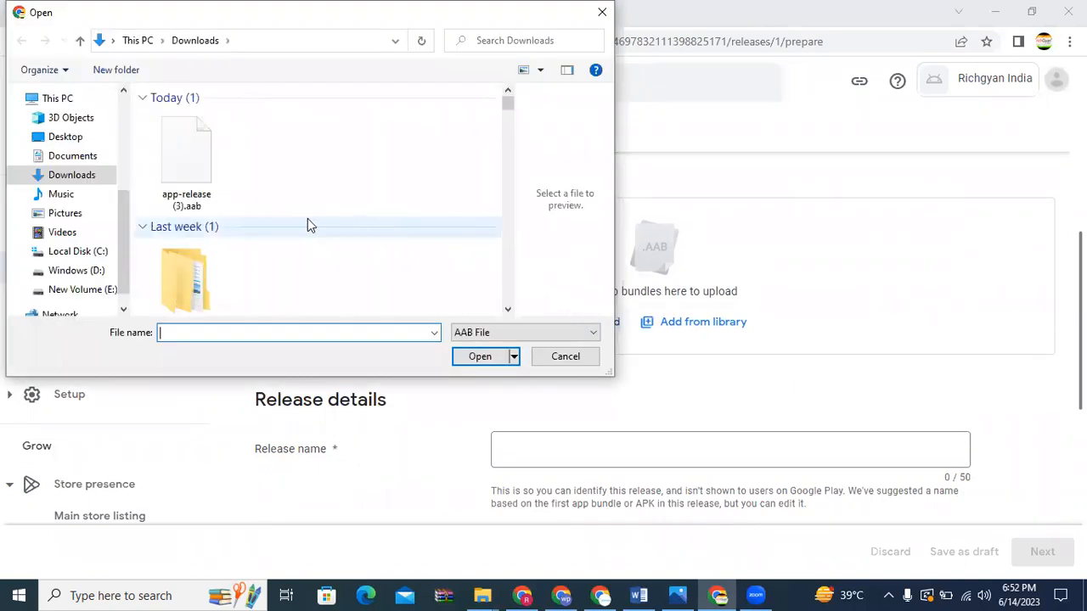
pyautogui.click(178, 156)
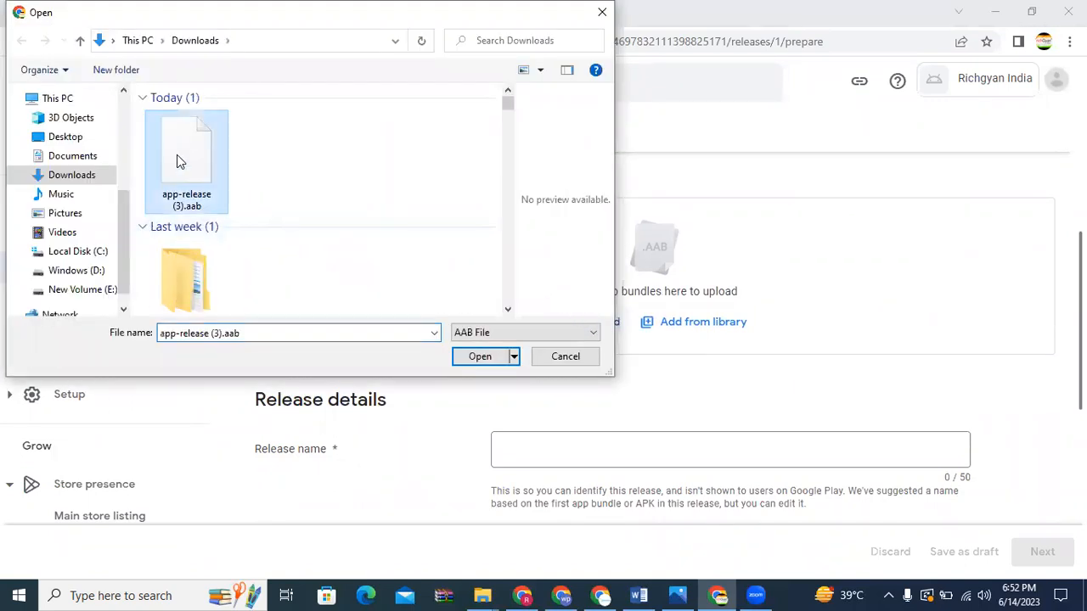
pyautogui.click(482, 357)
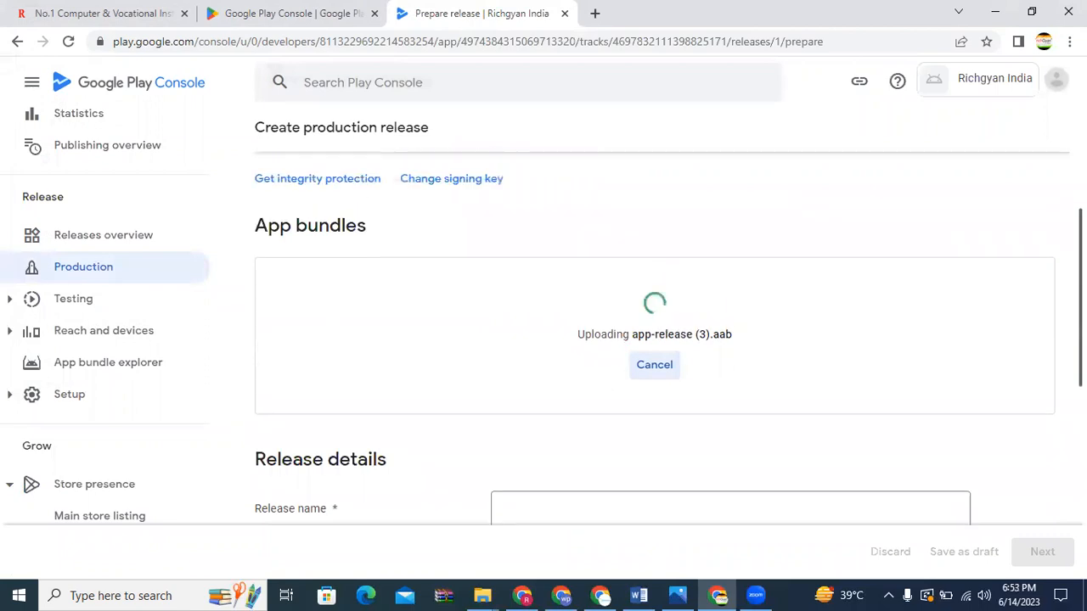
# Delete the placeholder line between the en-US tags in the release notes
pyautogui.scroll(-1, 655, 340)
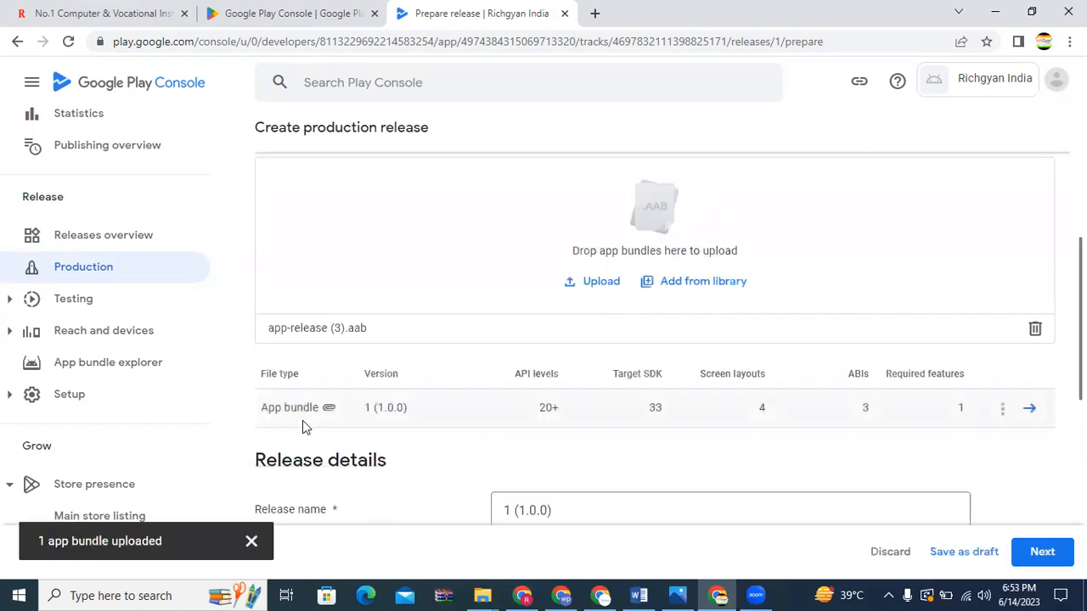
pyautogui.scroll(-3, 653, 339)
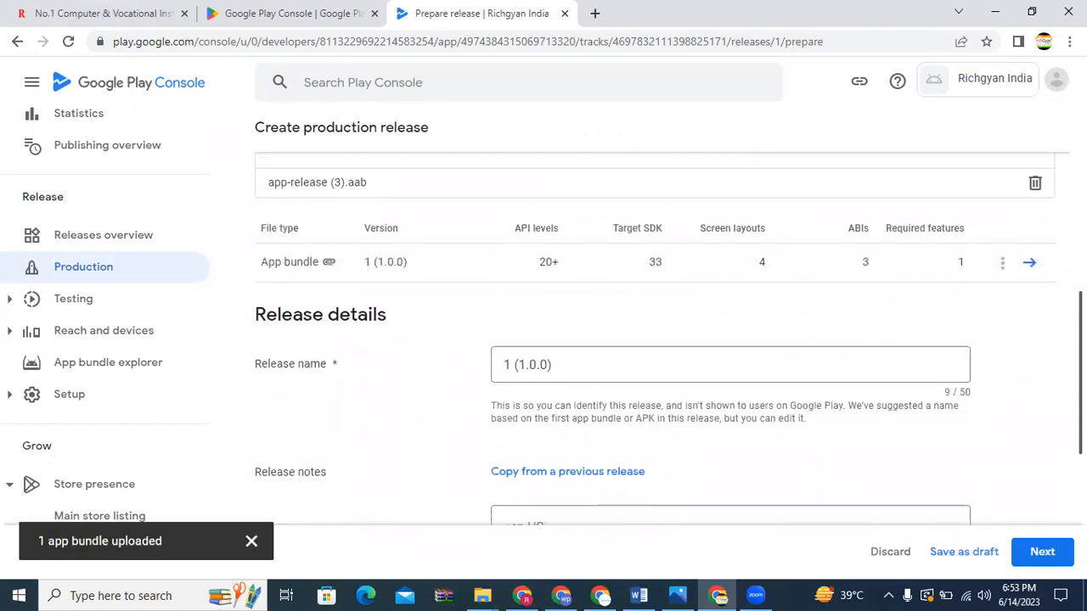
pyautogui.scroll(-1, 846, 413)
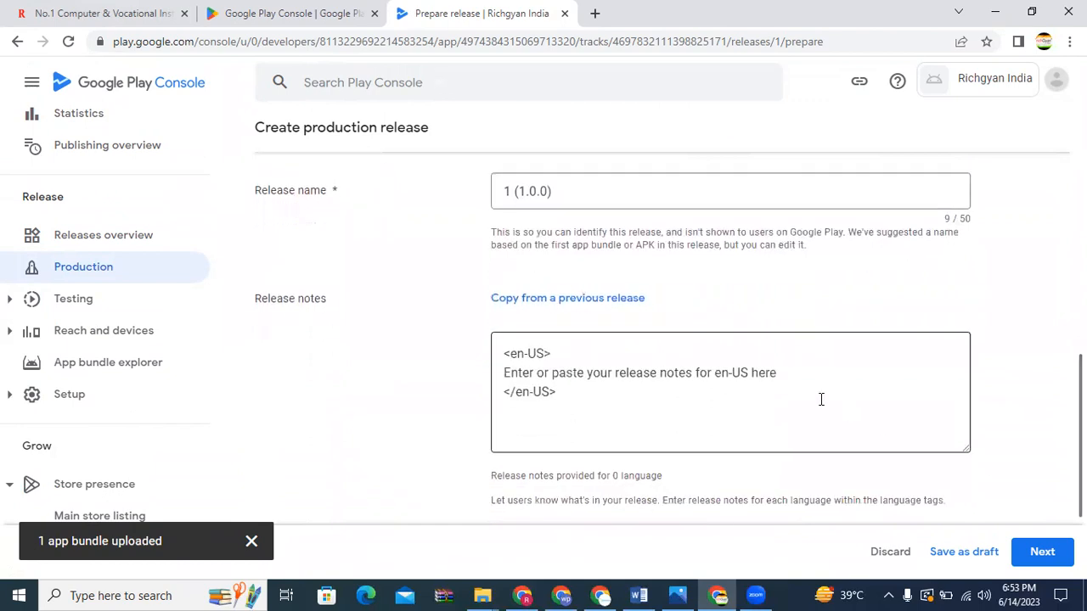
pyautogui.moveTo(780, 373); pyautogui.dragTo(505, 373)
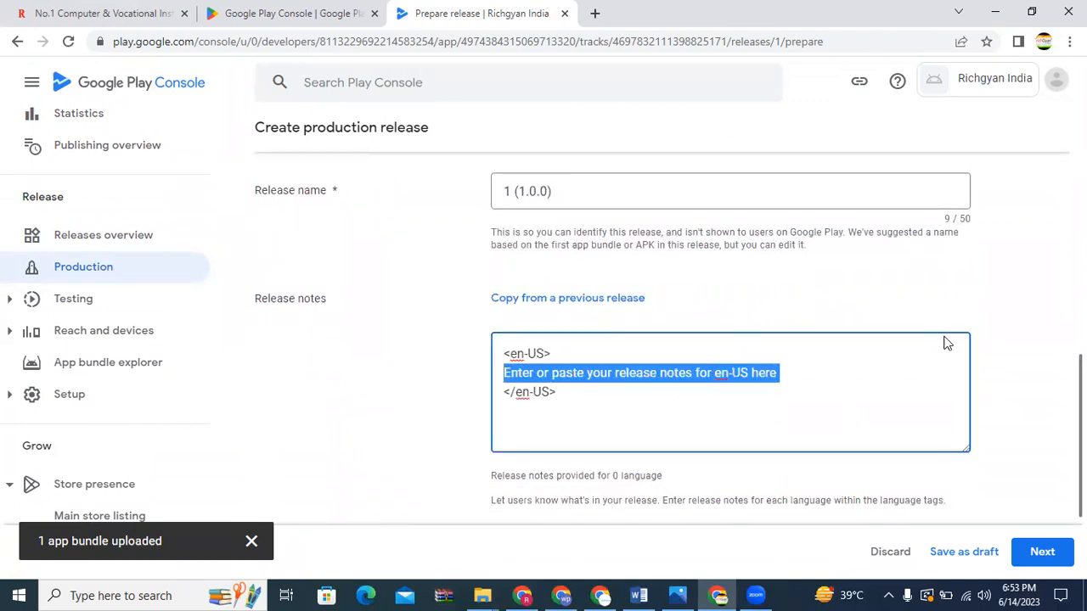
pyautogui.press('BackSpace')
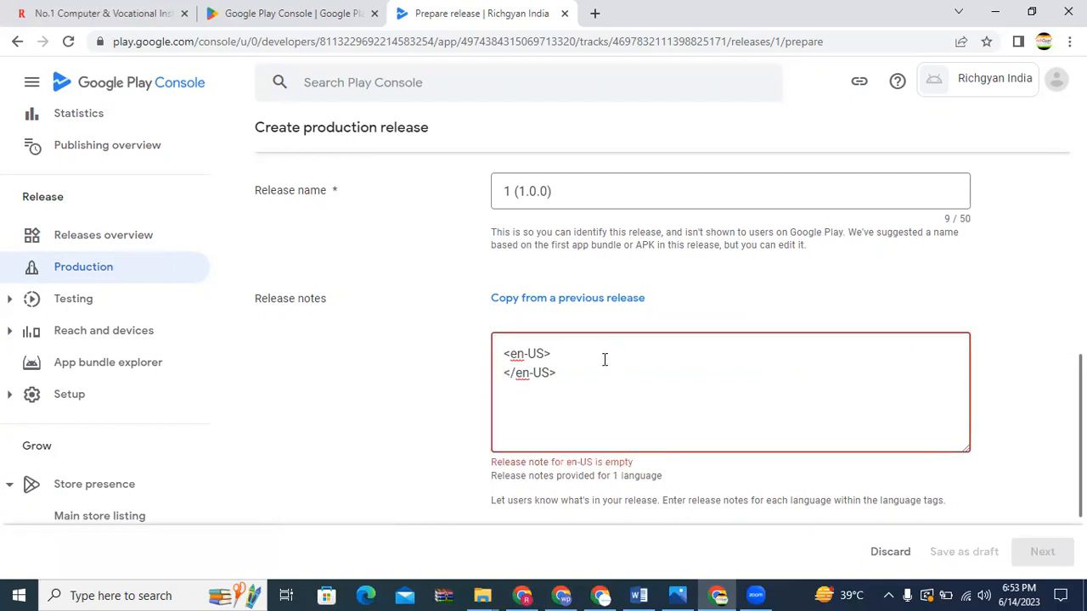
# Copy the tagline "No. 1 Computer & Vocational Educational Institute In India." from the richgyan.in home page
pyautogui.click(96, 12)
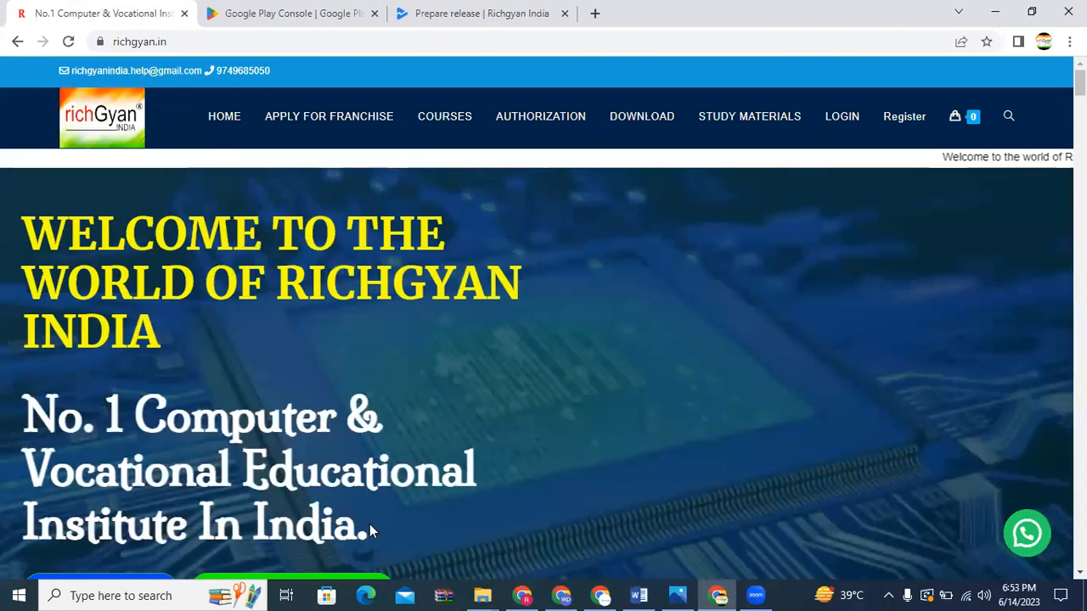
pyautogui.moveTo(32, 410); pyautogui.dragTo(372, 528)
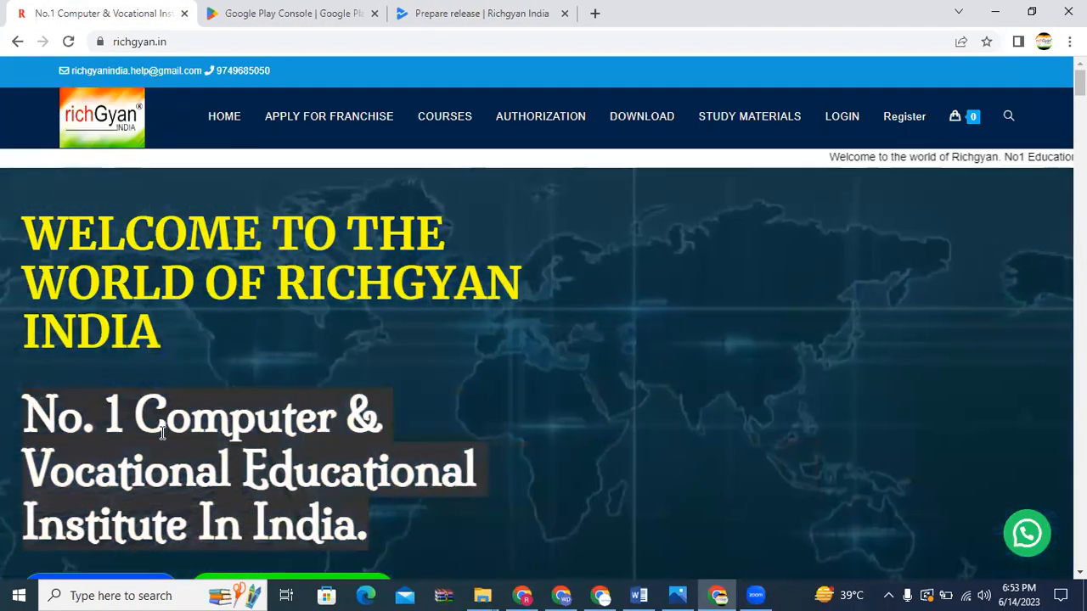
pyautogui.rightClick(162, 434)
pyautogui.click(213, 453)
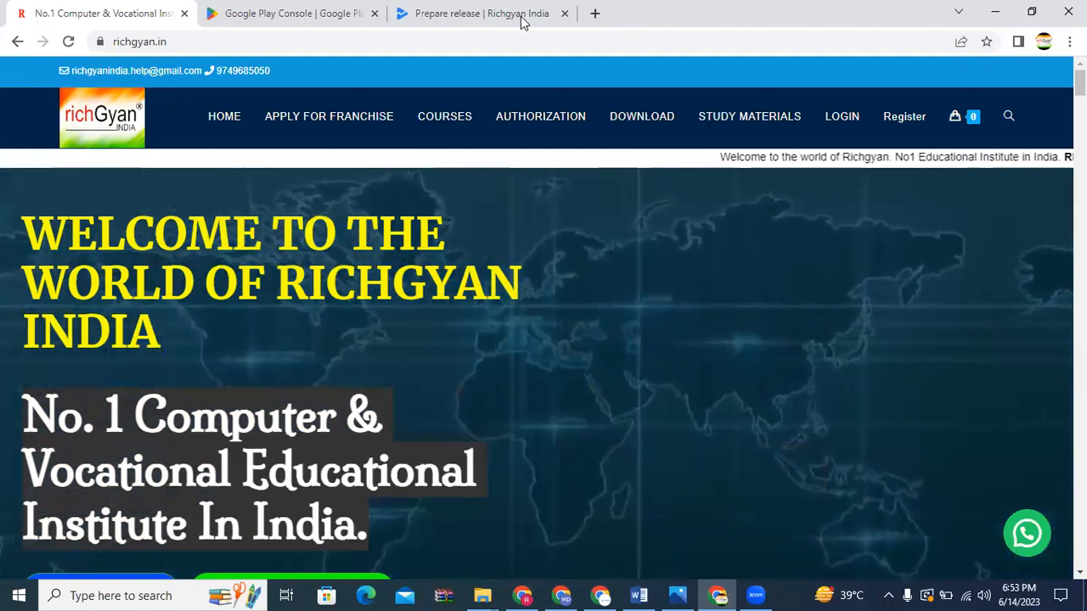
# Back in Play Console, paste the copied tagline between the en-US tags of the release notes and continue to the release preview
pyautogui.click(472, 15)
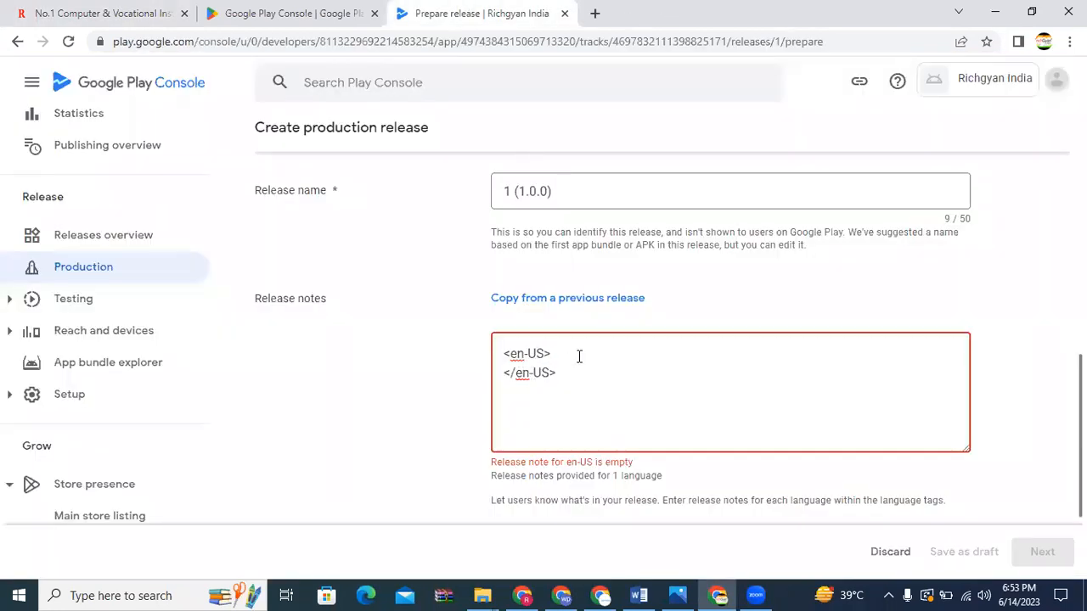
pyautogui.press('Return')
pyautogui.hotkey('ctrl', 'v')
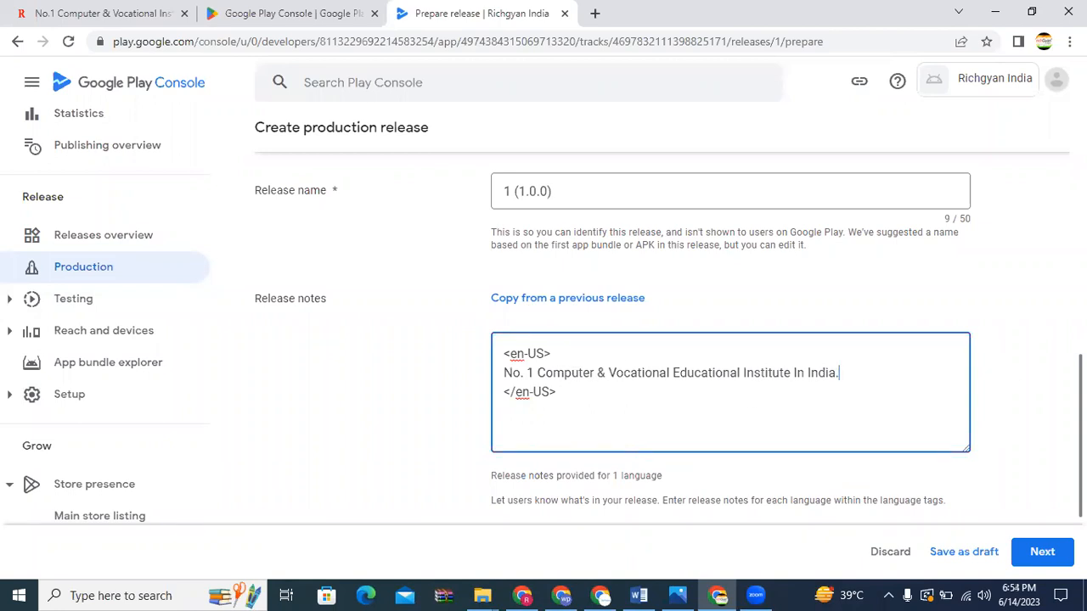
pyautogui.scroll(-1, 669, 343)
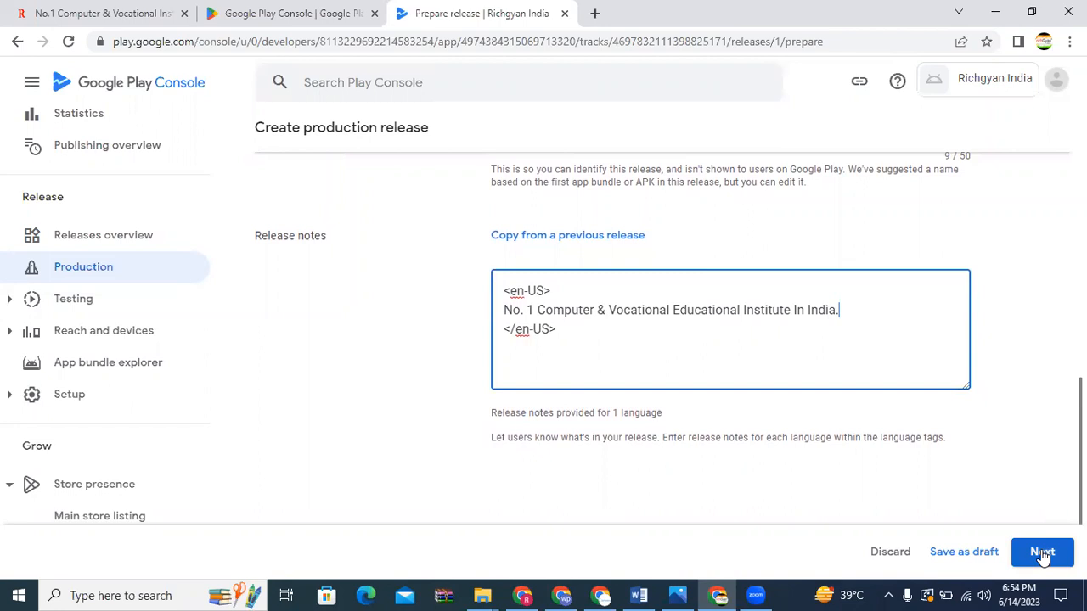
pyautogui.click(1042, 553)
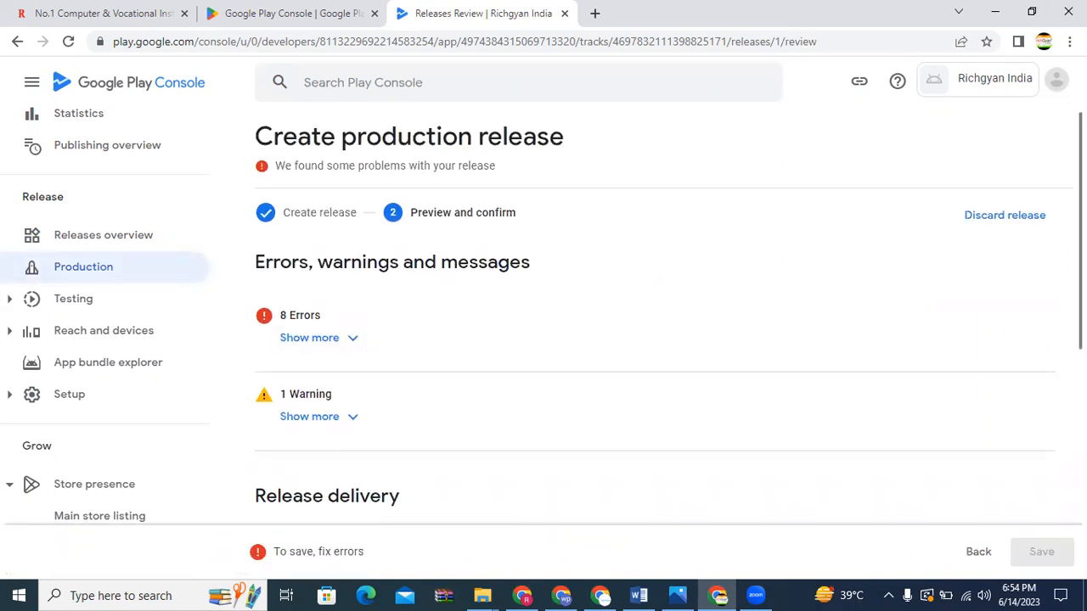
# Expand the release's error list and examine each error, the release delivery details and the release notes
pyautogui.scroll(-4, 662, 323)
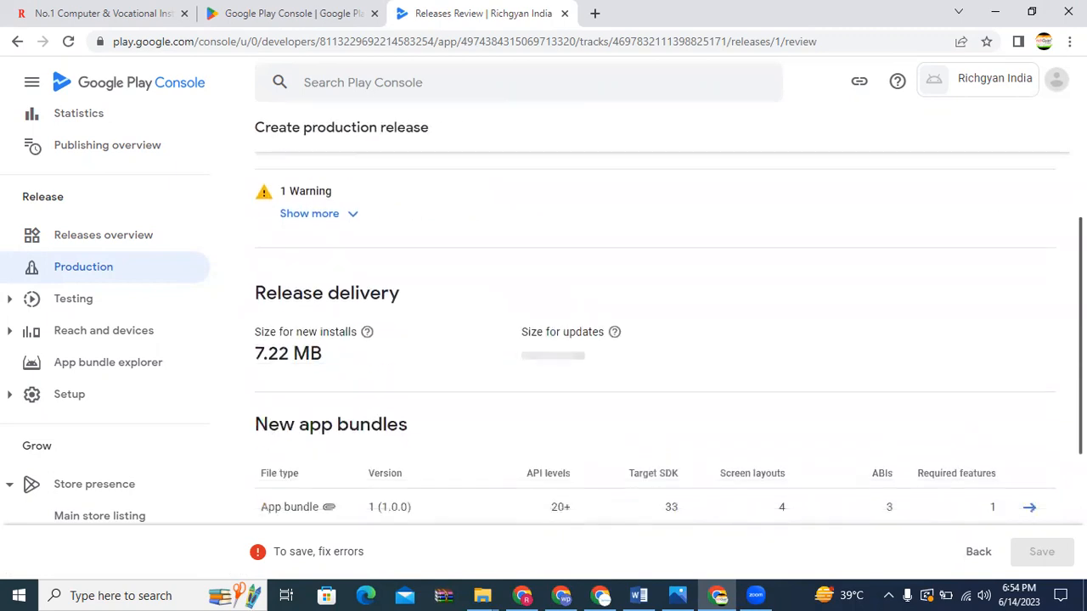
pyautogui.scroll(3, 381, 311)
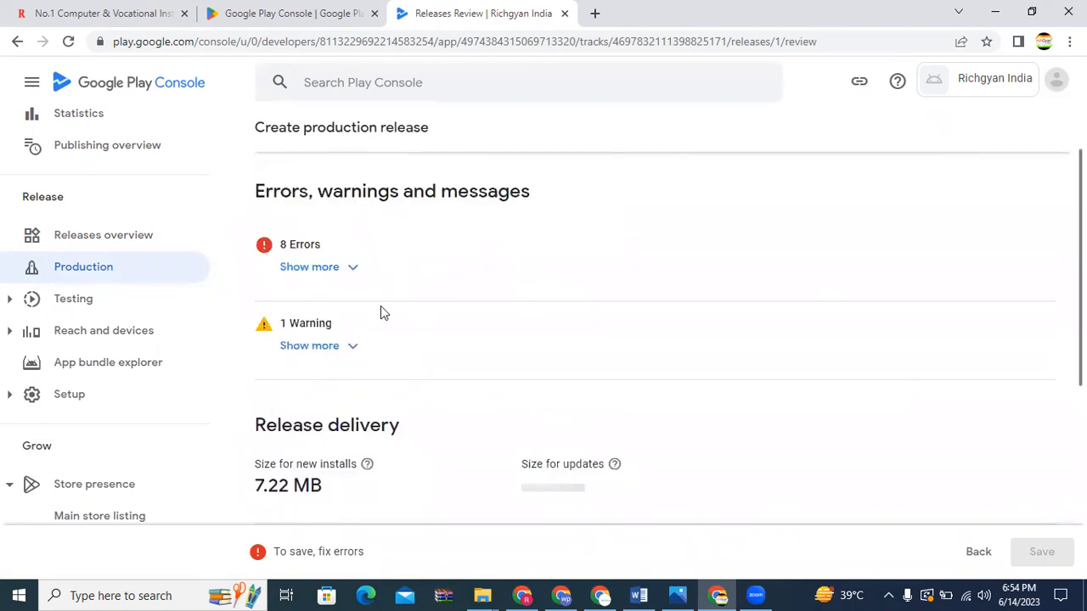
pyautogui.click(351, 269)
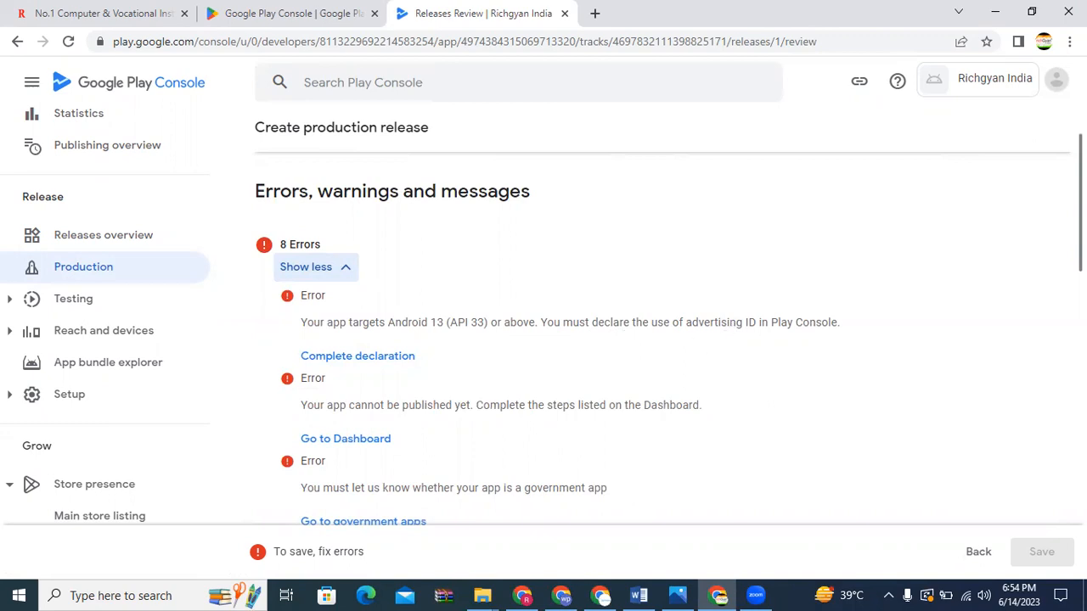
pyautogui.scroll(-1, 669, 329)
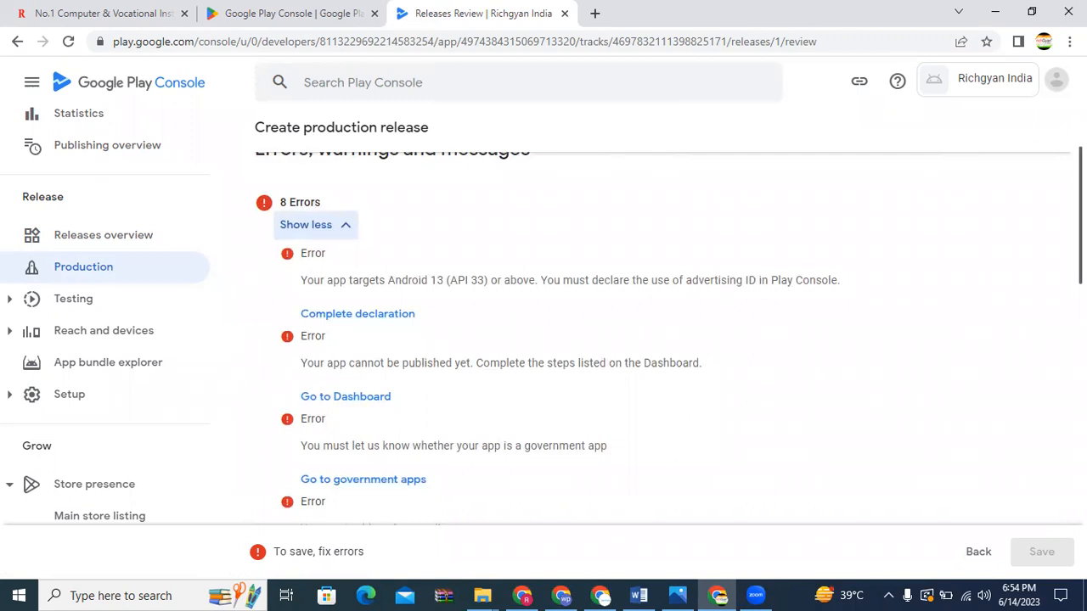
pyautogui.scroll(-2, 544, 339)
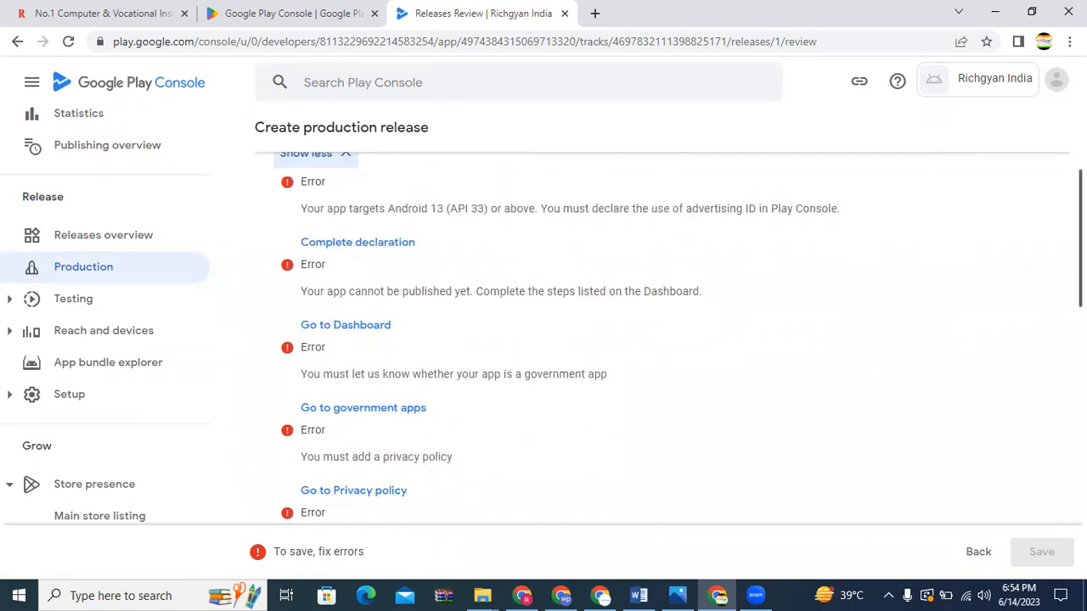
pyautogui.scroll(-3, 669, 337)
pyautogui.scroll(-10, 669, 337)
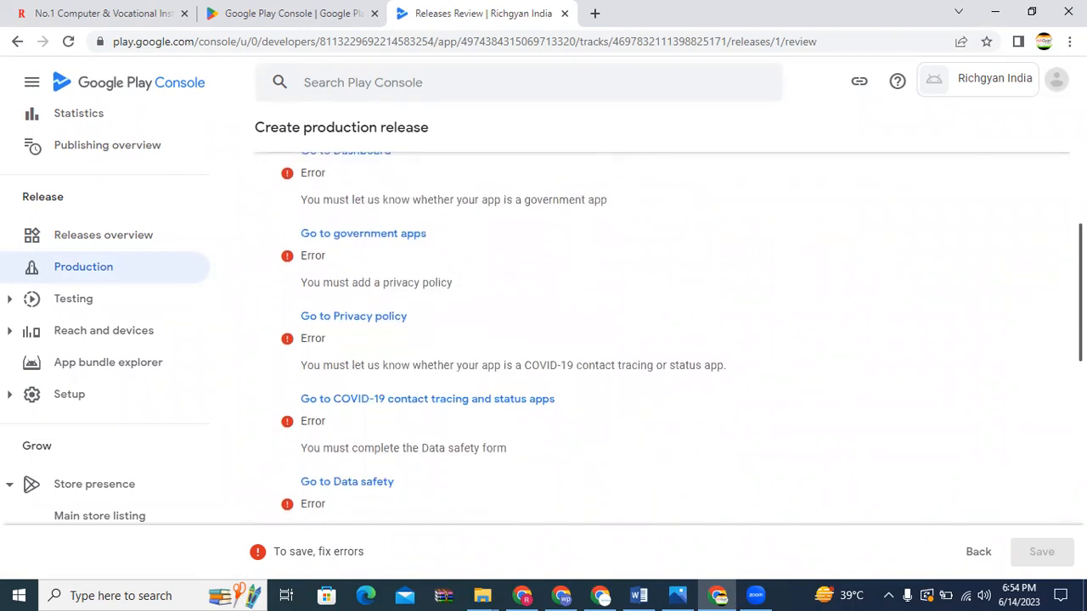
pyautogui.scroll(-2, 654, 340)
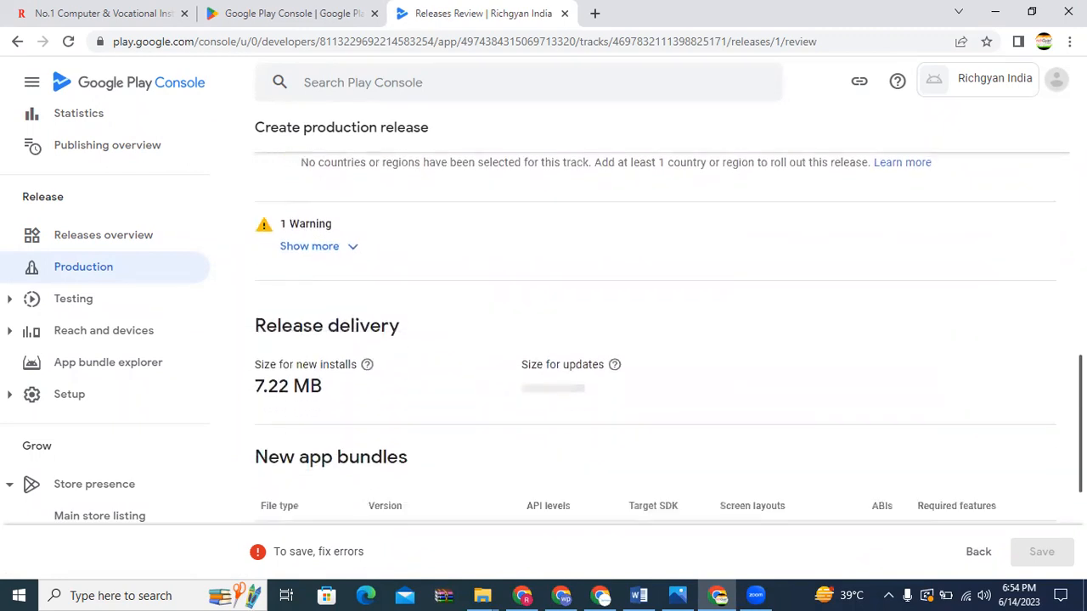
pyautogui.scroll(4, 654, 340)
pyautogui.scroll(2, 654, 339)
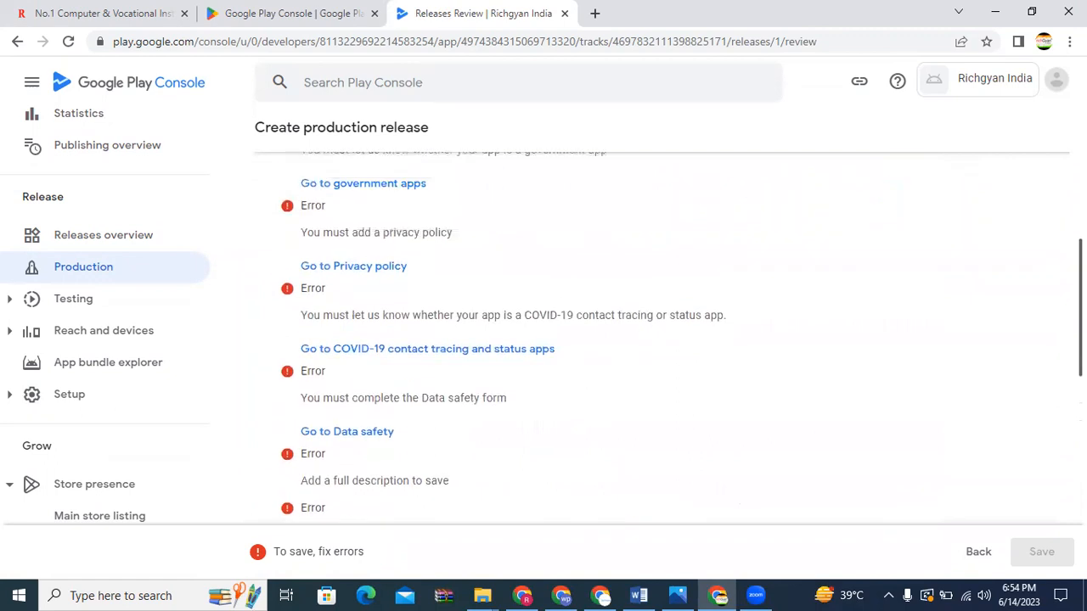
pyautogui.scroll(-3, 654, 340)
pyautogui.scroll(-6, 653, 339)
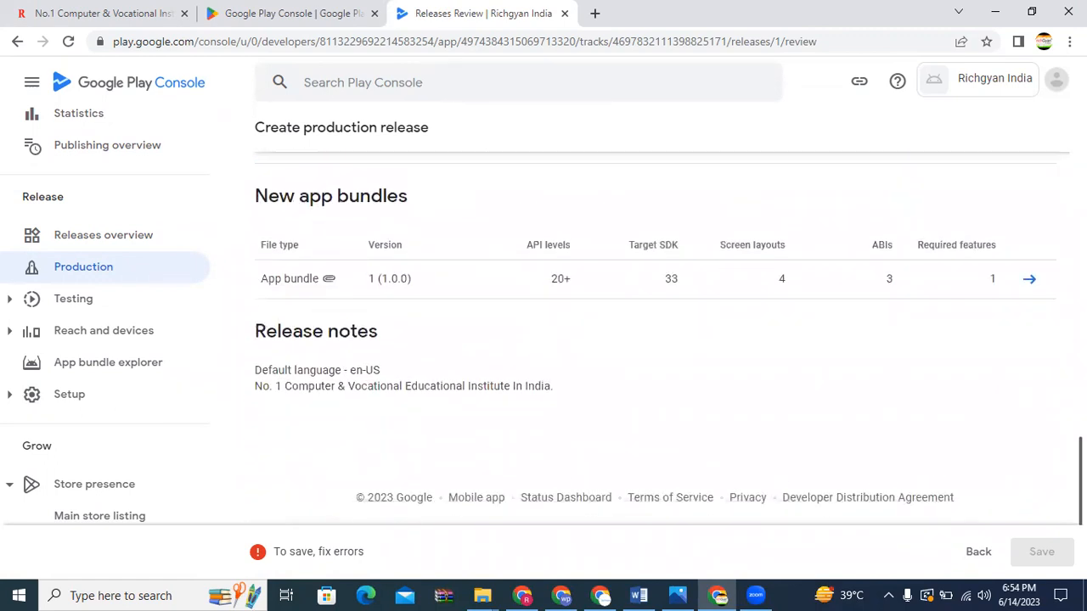
pyautogui.scroll(1, 654, 340)
pyautogui.scroll(10, 254, 430)
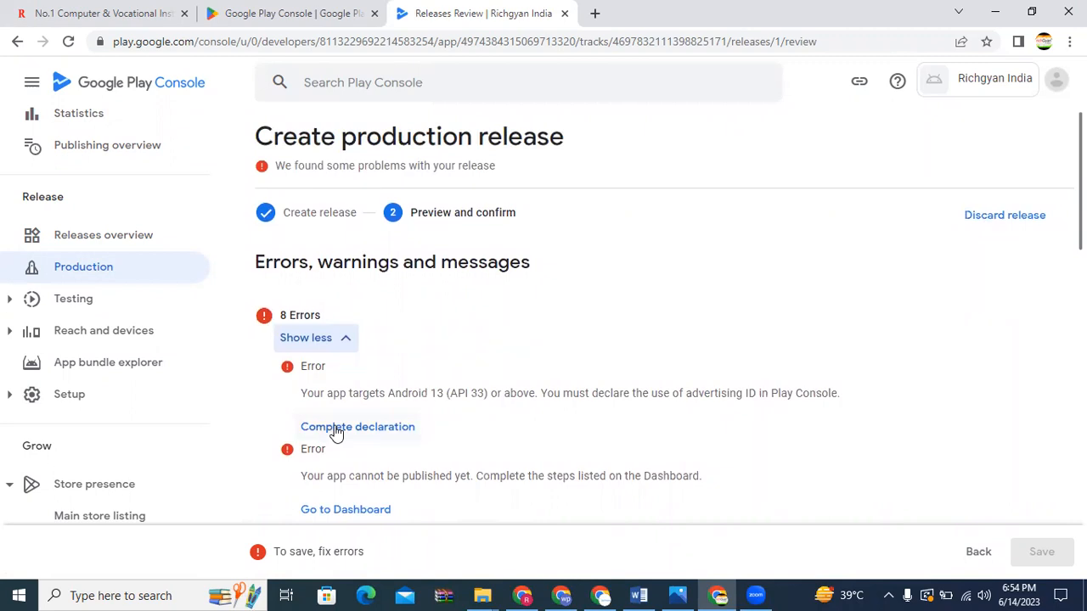
# Open the app's Main store listing page under Store presence
pyautogui.scroll(-2, 227, 369)
pyautogui.scroll(-4, 226, 429)
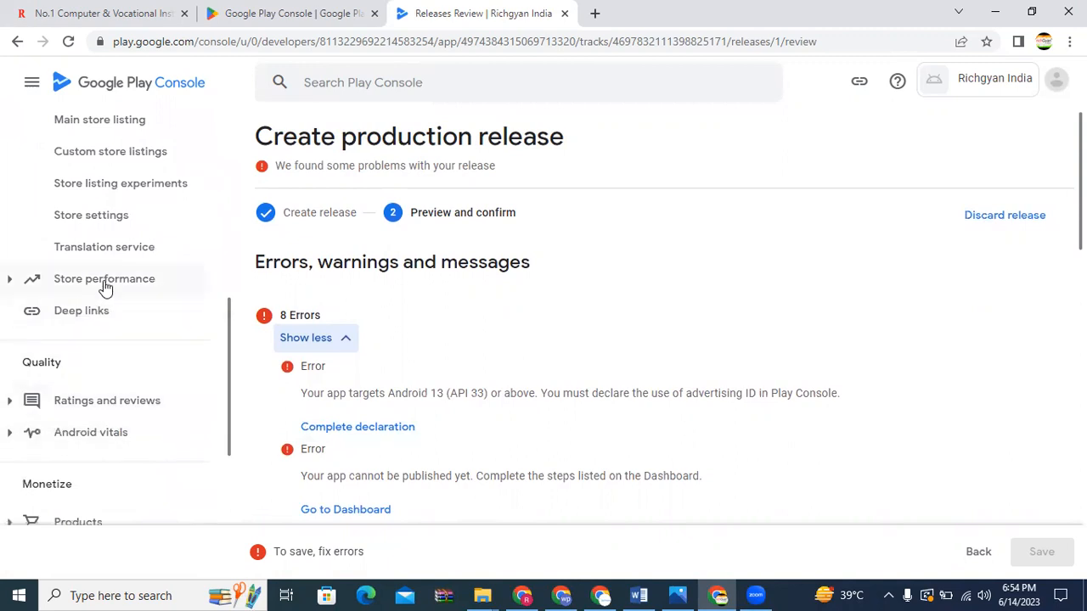
pyautogui.click(105, 283)
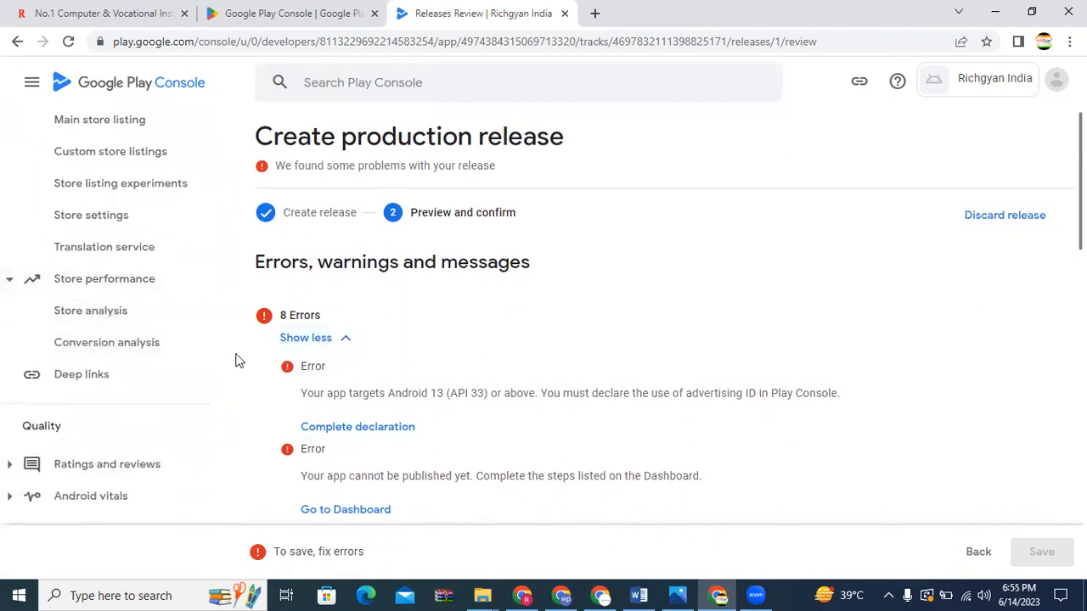
pyautogui.scroll(-4, 228, 399)
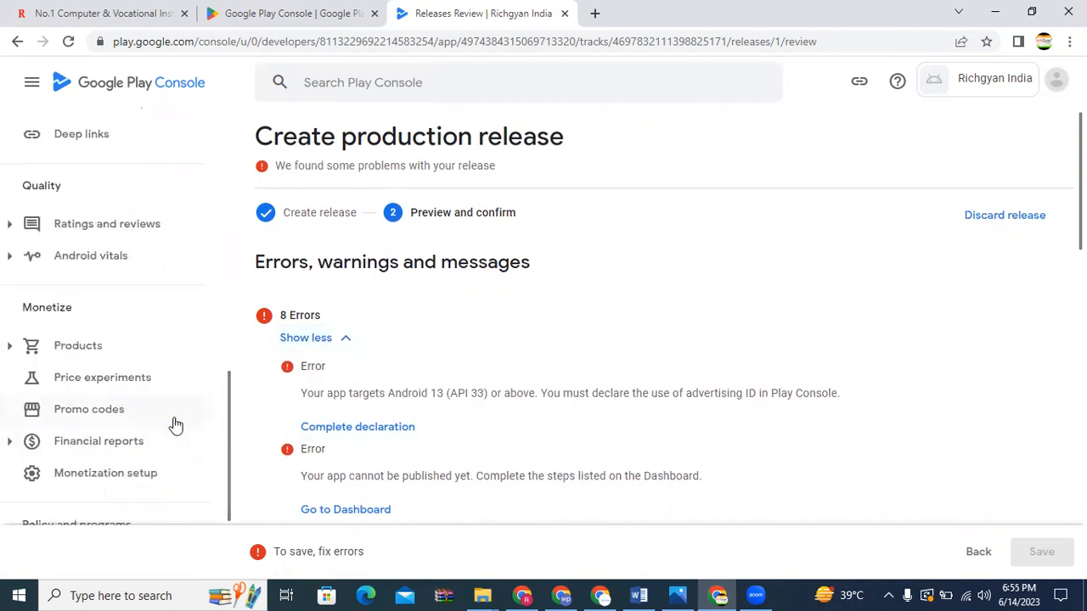
pyautogui.scroll(-3, 228, 509)
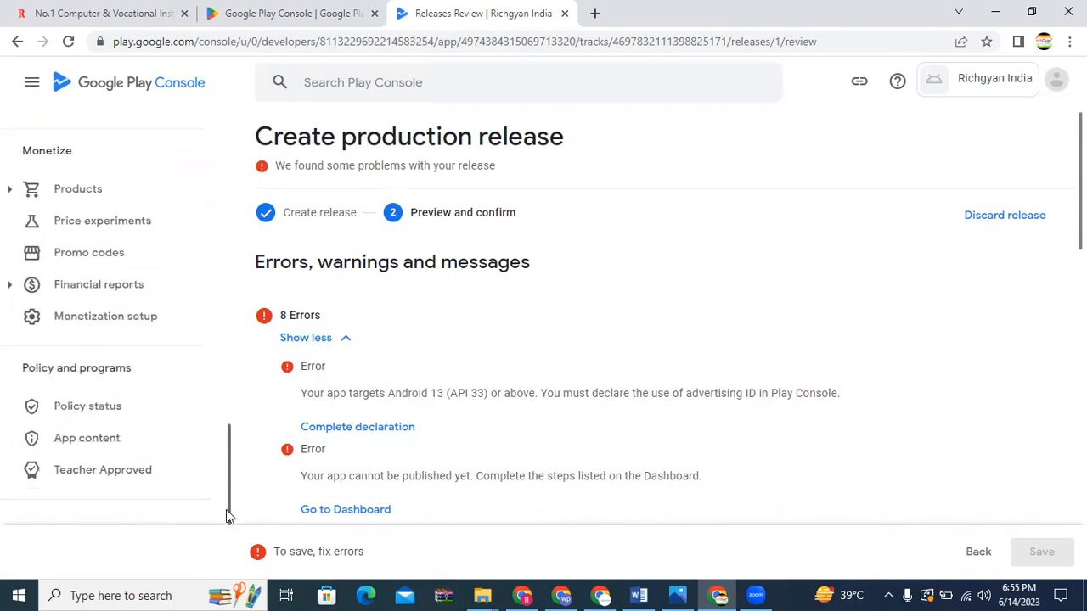
pyautogui.scroll(5, 216, 385)
pyautogui.scroll(5, 217, 357)
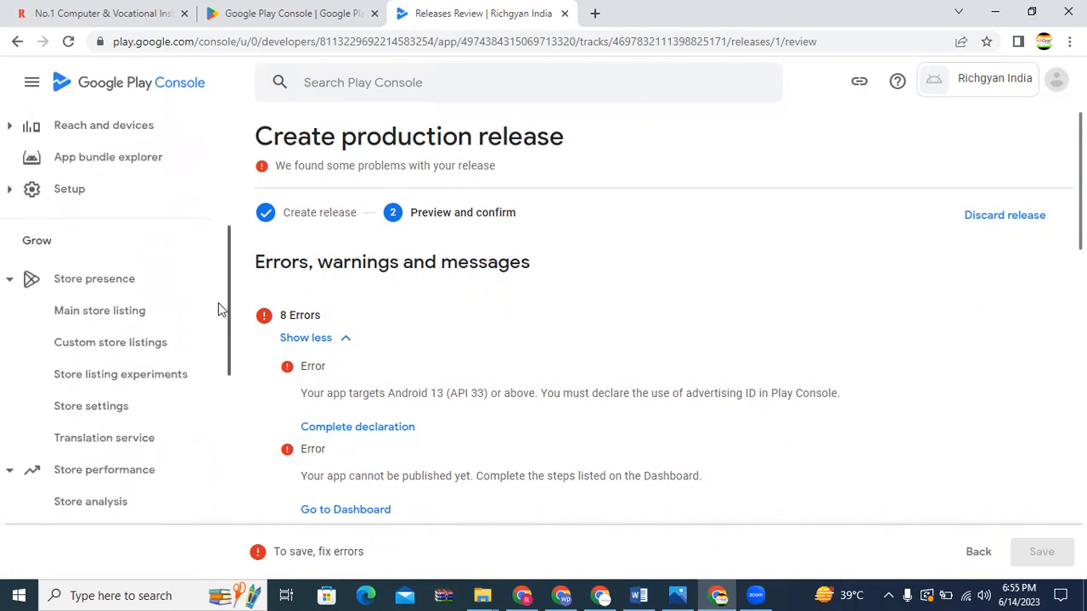
pyautogui.click(90, 304)
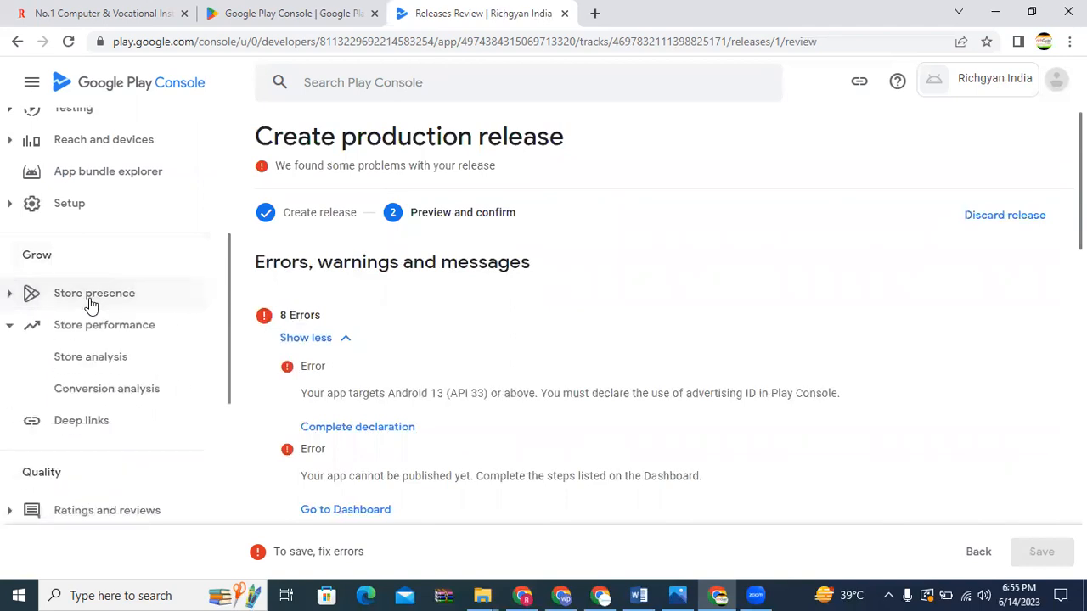
pyautogui.click(97, 304)
pyautogui.click(97, 327)
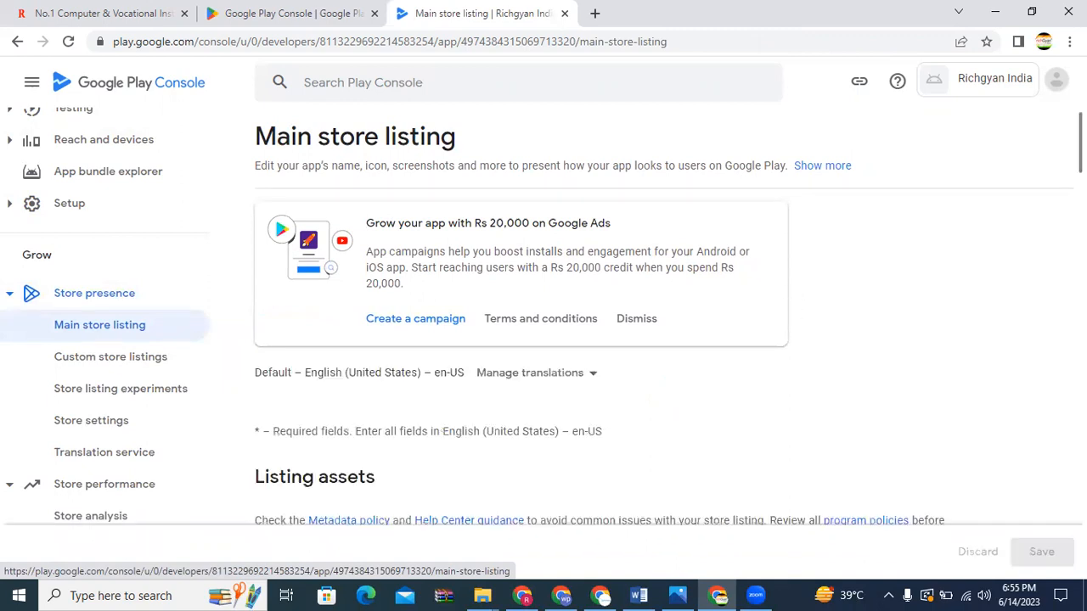
# Fill the short description with the copied text "No. 1 Computer & Vocational Educational Institute In India."
pyautogui.scroll(-5, 756, 280)
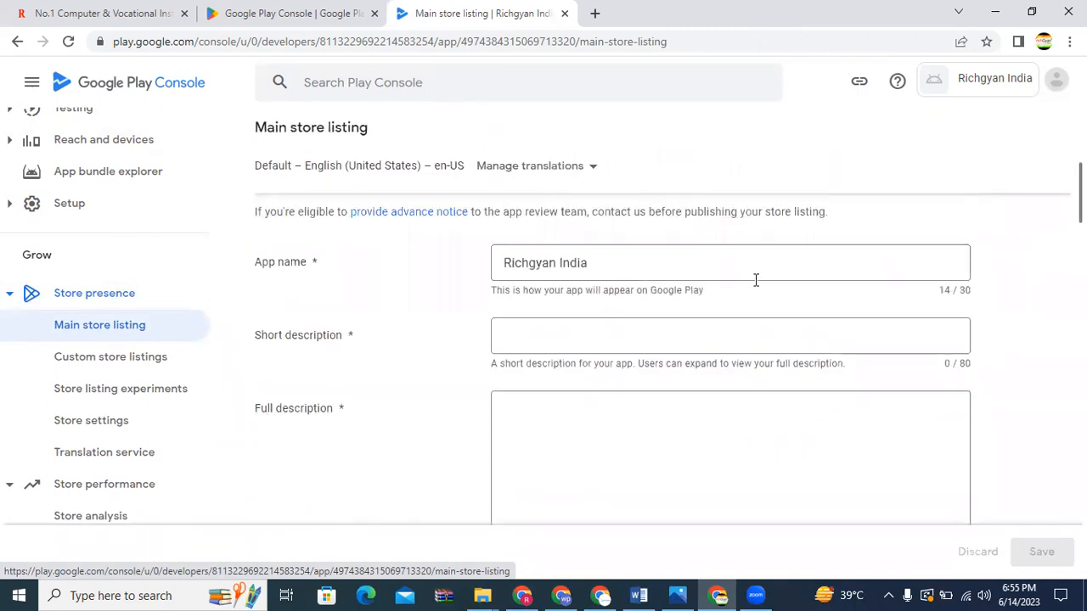
pyautogui.click(512, 331)
pyautogui.rightClick(511, 333)
pyautogui.click(535, 206)
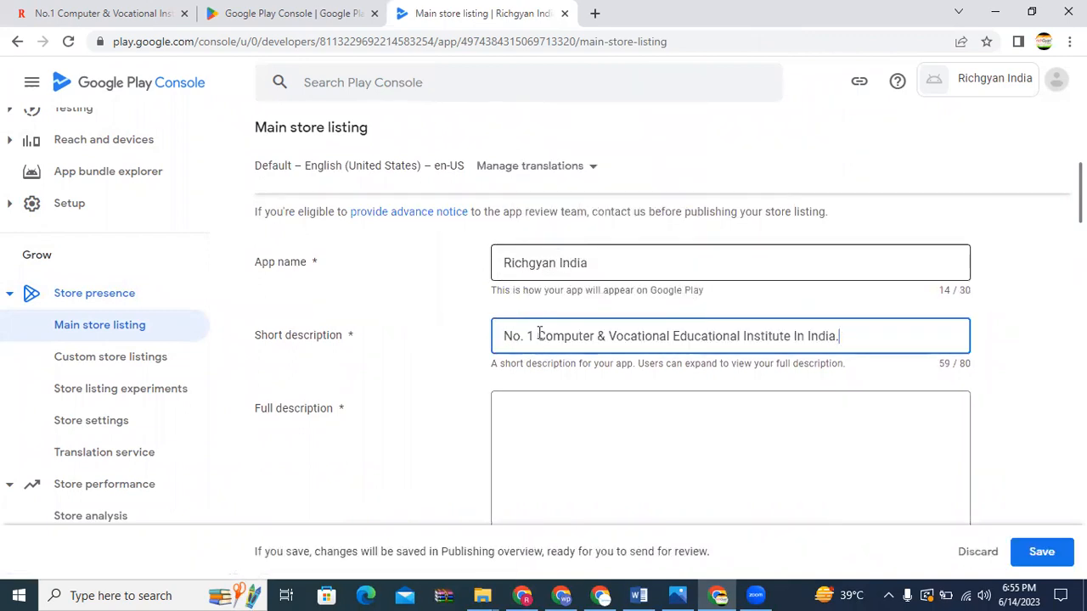
# Switch to the richgyan.in website and open its About Us page from the footer's Important Links
pyautogui.click(553, 422)
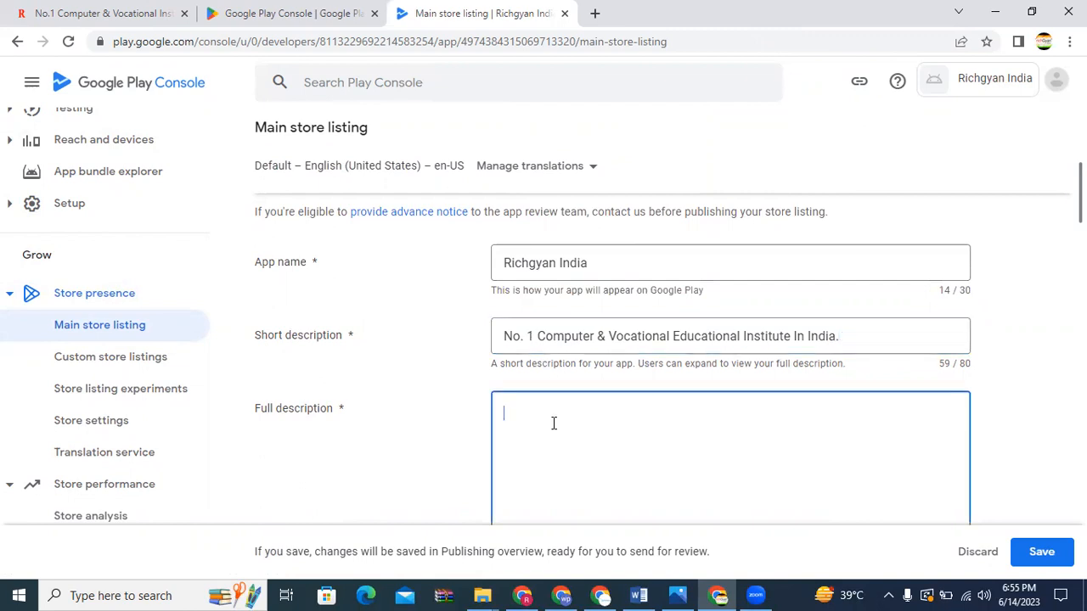
pyautogui.click(134, 9)
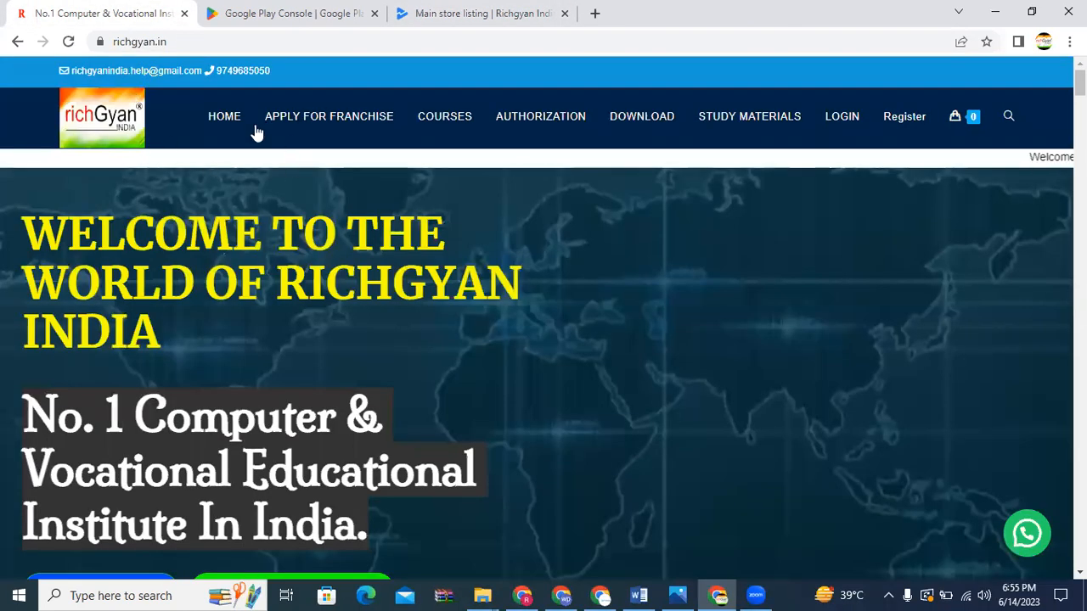
pyautogui.scroll(-8, 544, 318)
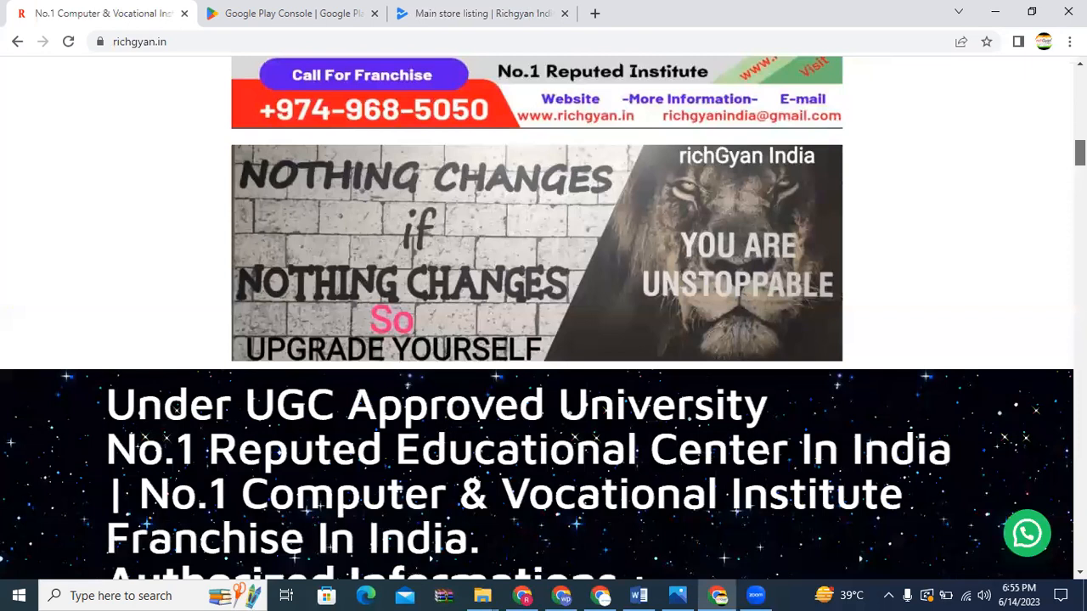
pyautogui.scroll(-20, 544, 319)
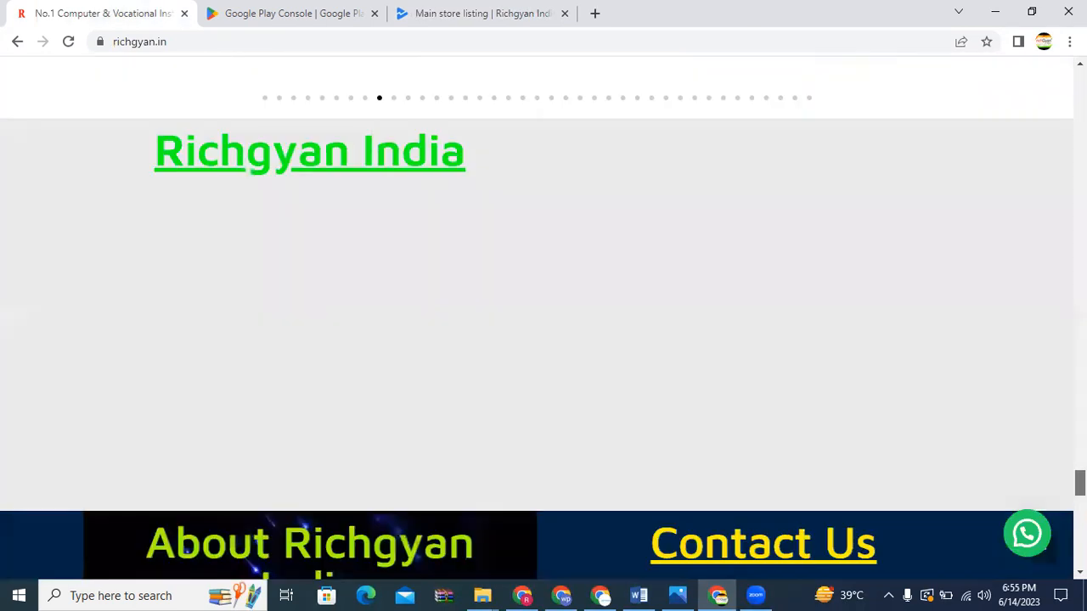
pyautogui.scroll(-8, 543, 319)
pyautogui.scroll(-5, 544, 319)
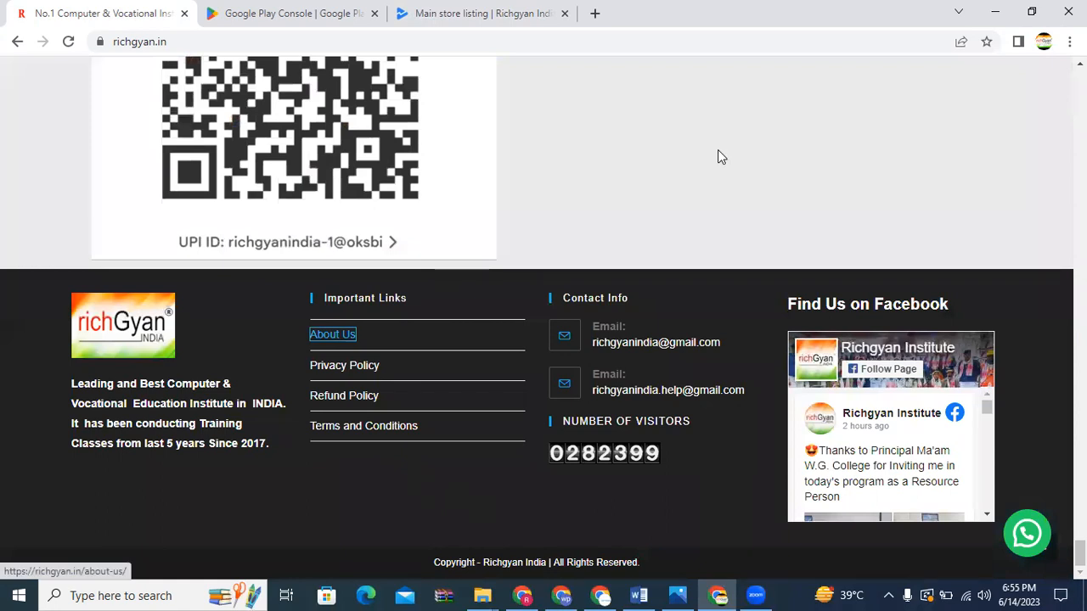
pyautogui.press('Return')
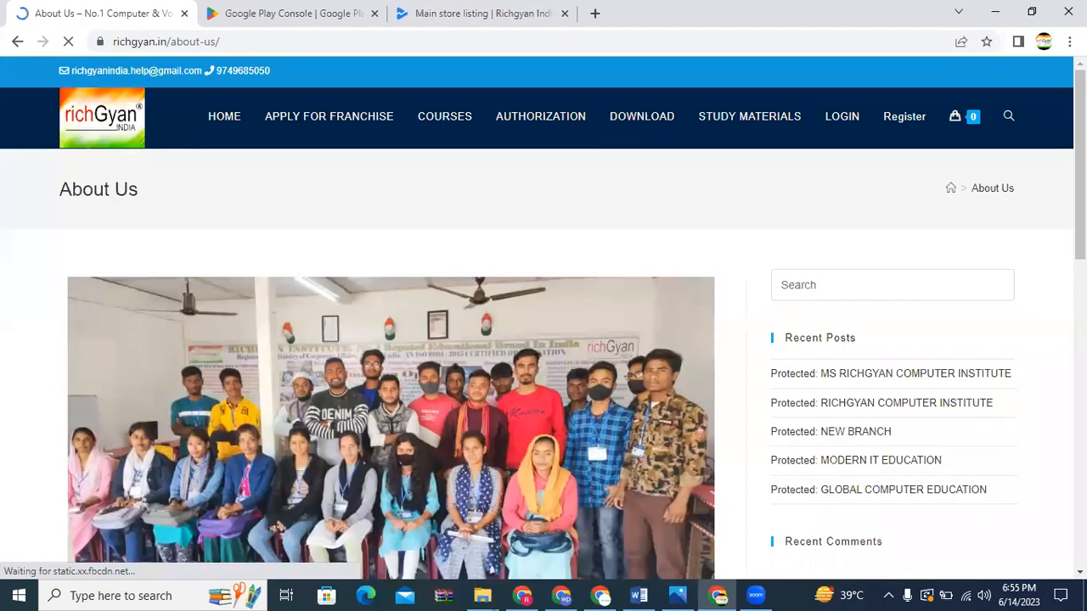
# Copy the About Us text from "Richgyan India has been conducting Training Classes" through "Low Investment Franchises IN INDIA"
pyautogui.scroll(-7, 544, 315)
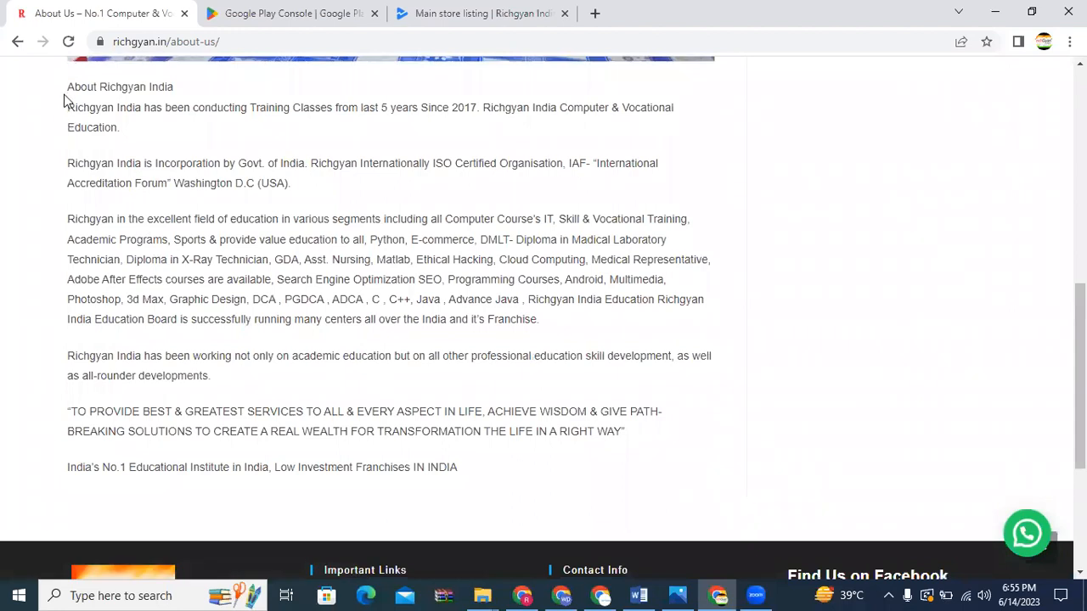
pyautogui.moveTo(68, 110); pyautogui.dragTo(468, 461)
pyautogui.rightClick(470, 400)
pyautogui.click(501, 414)
# Return to the main store listing and fill the full description with the copied About Us text
pyautogui.click(450, 12)
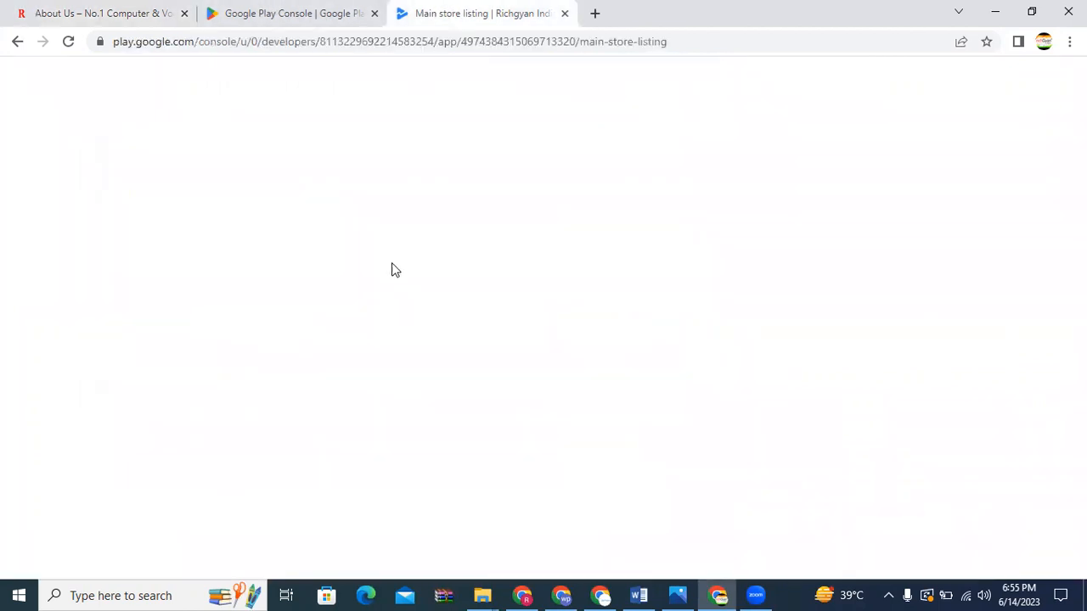
pyautogui.click(517, 407)
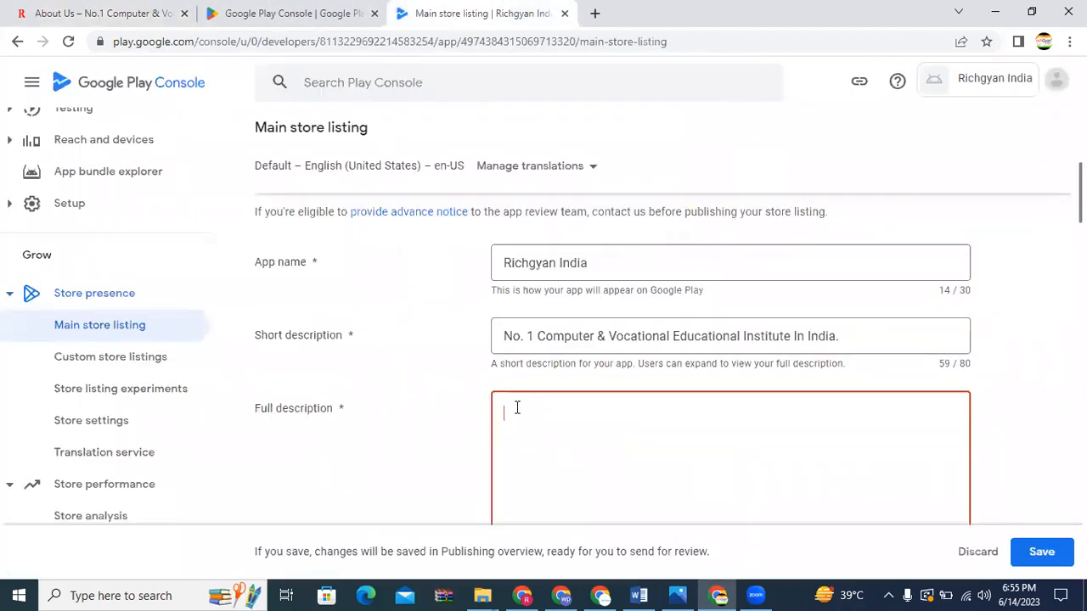
pyautogui.hotkey('ctrl', 'v')
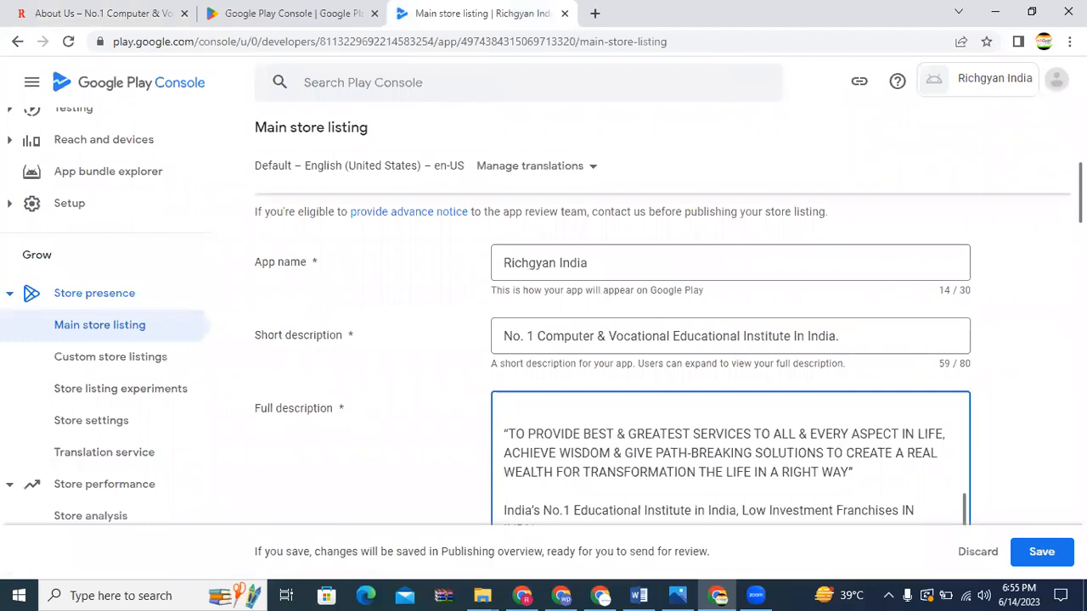
# Upload the 512 x 512 image WhatsApp-Image-2023-01-21-at-11.00.59-PM from Downloads as the app icon
pyautogui.scroll(-7, 611, 340)
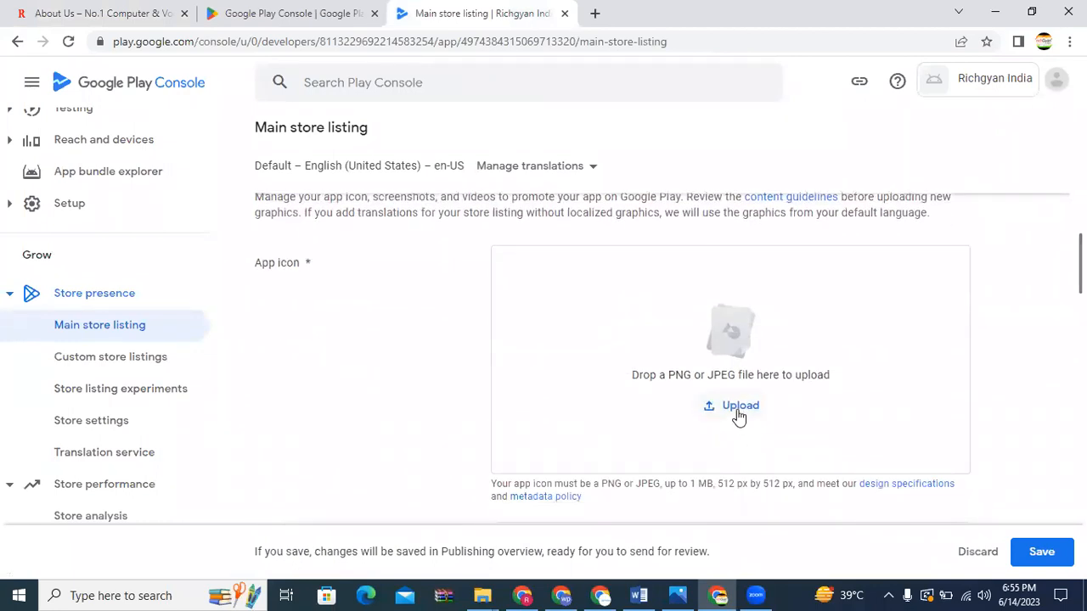
pyautogui.click(737, 408)
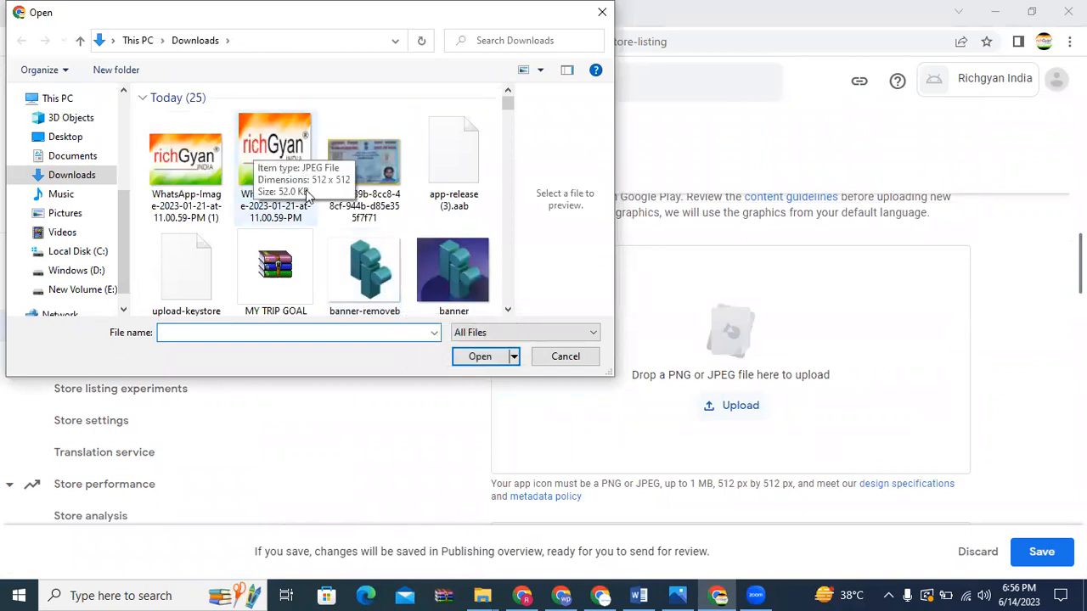
pyautogui.click(272, 144)
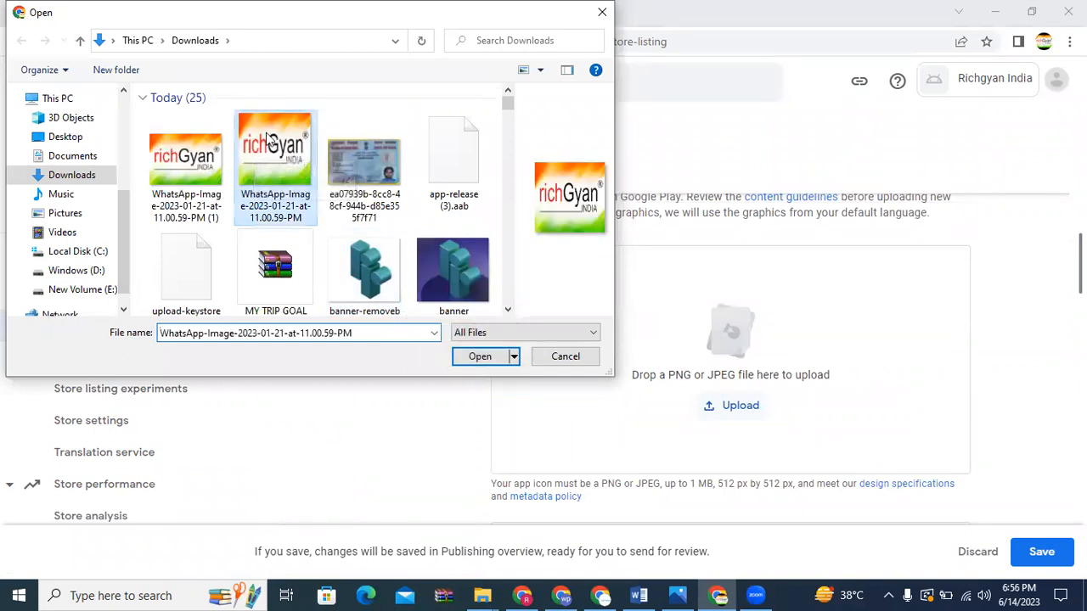
pyautogui.click(478, 358)
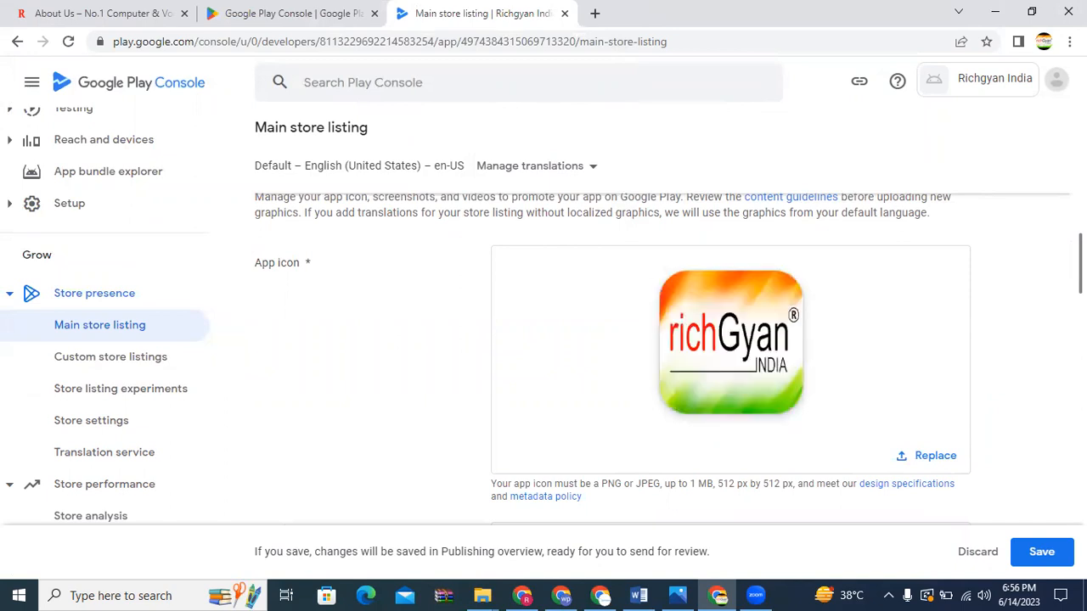
# Open the file selection for uploading the feature graphic
pyautogui.scroll(-2, 663, 356)
pyautogui.scroll(-3, 403, 331)
pyautogui.scroll(1, 402, 330)
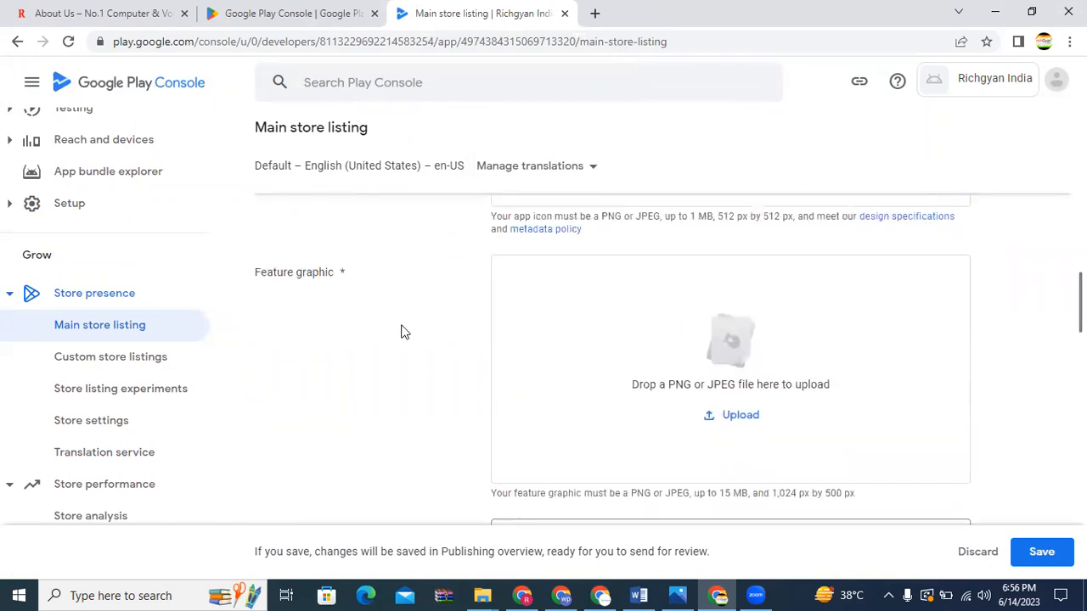
pyautogui.click(720, 417)
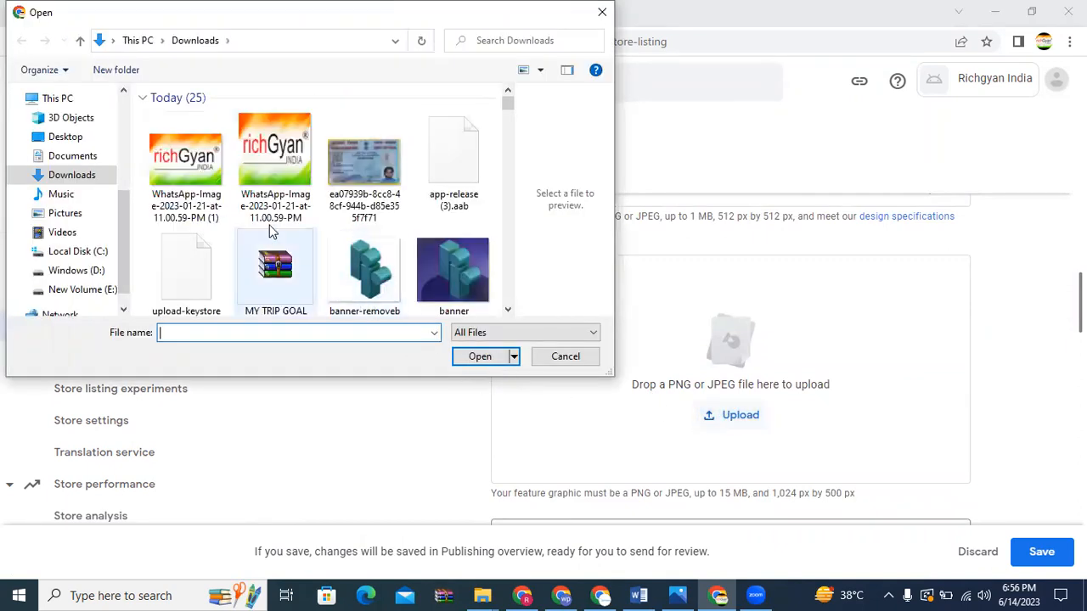
# Look through the Downloads folder for a feature graphic image and check the richgyan.in home page in the other browser window
pyautogui.click(507, 310)
pyautogui.scroll(-1, 508, 310)
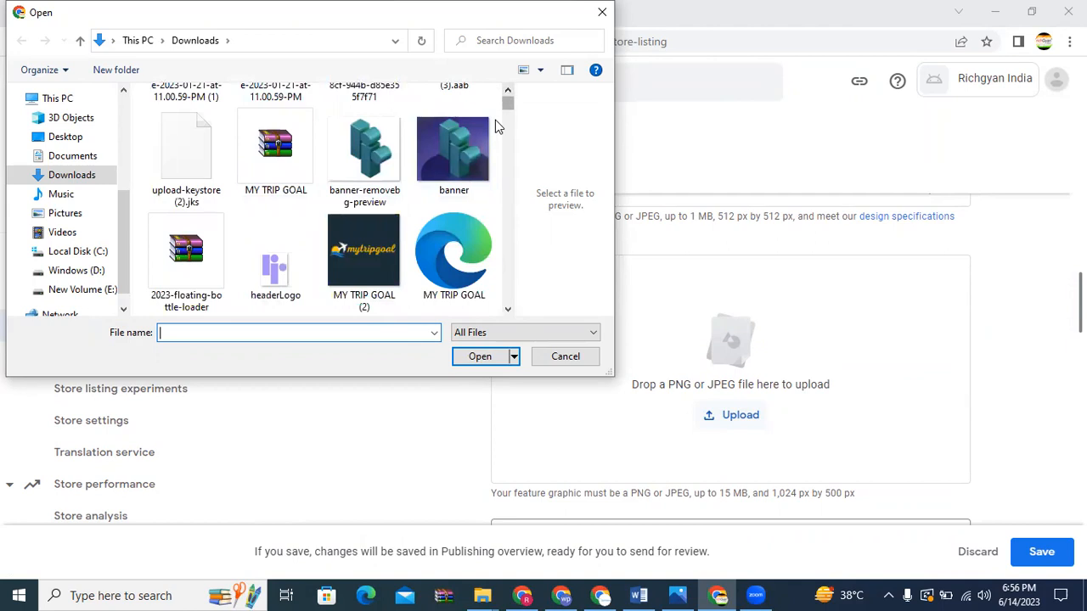
pyautogui.scroll(-1, 504, 158)
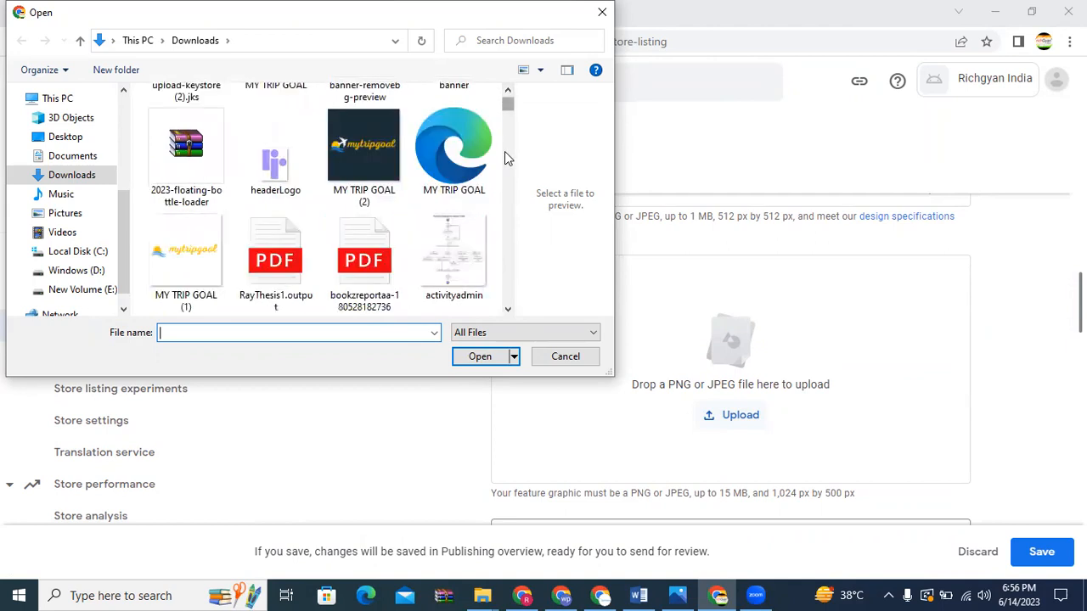
pyautogui.scroll(2, 504, 158)
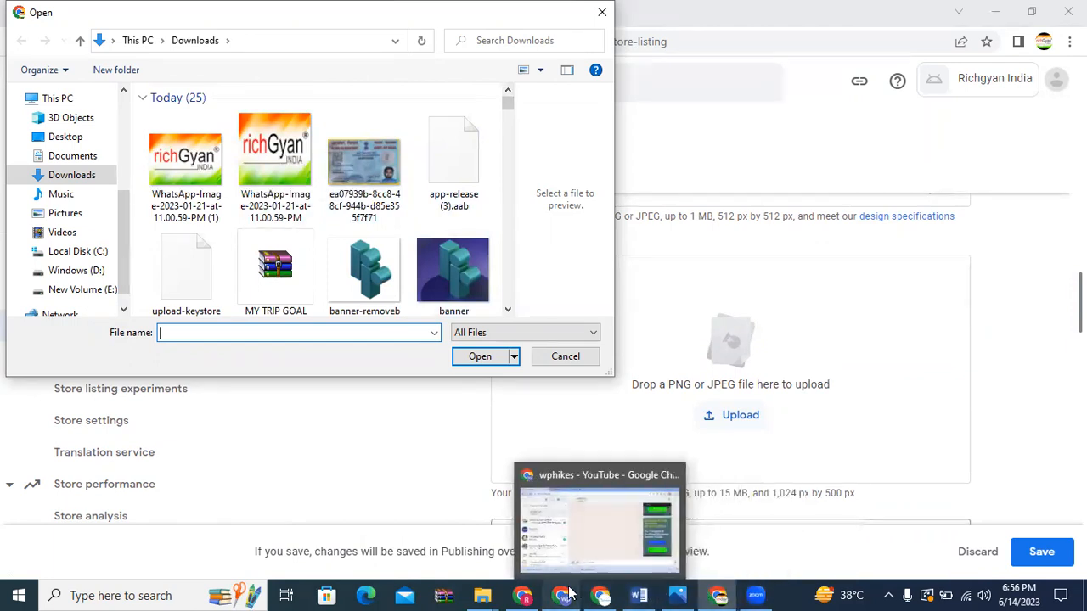
pyautogui.moveTo(574, 592)
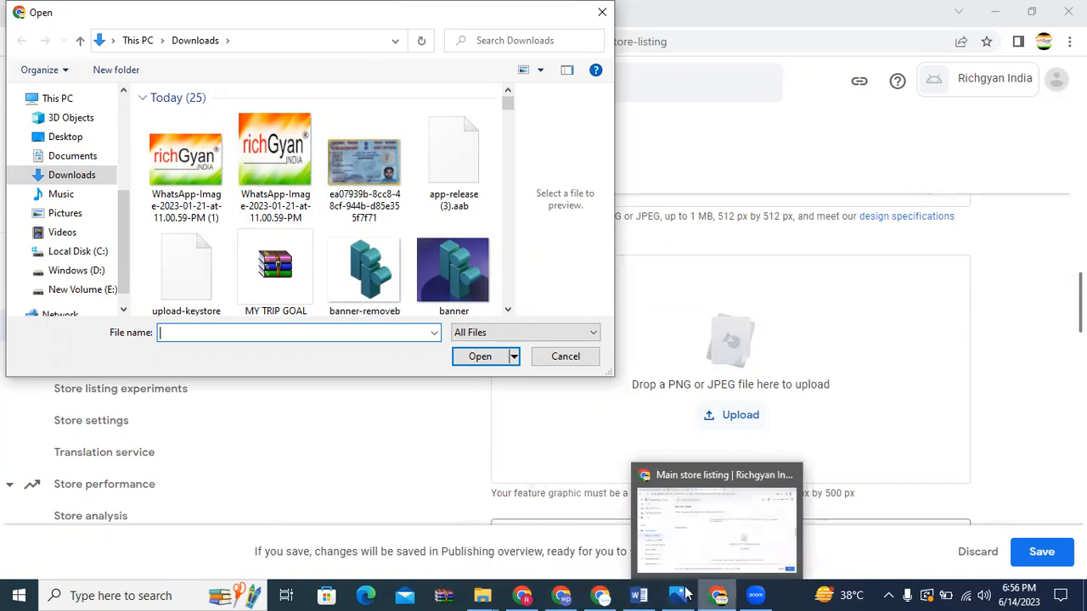
pyautogui.moveTo(681, 592)
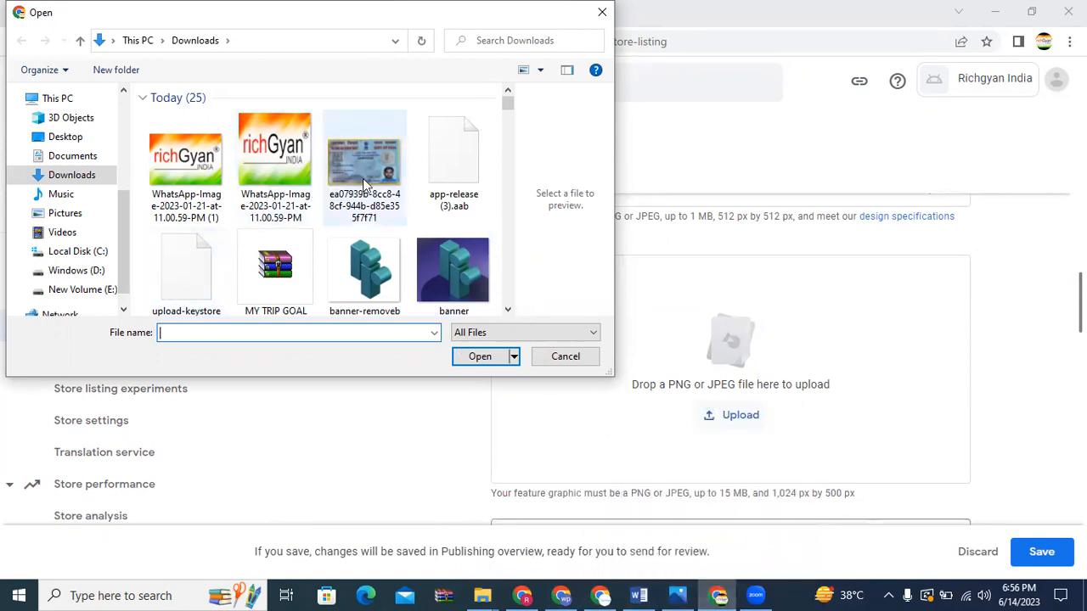
pyautogui.click(506, 311)
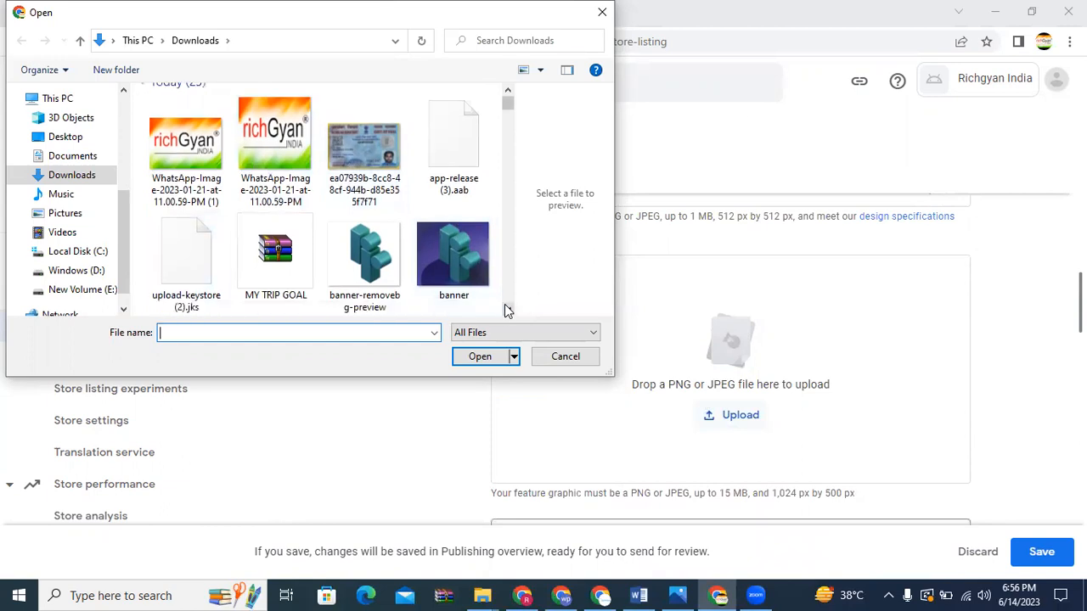
pyautogui.click(85, 180)
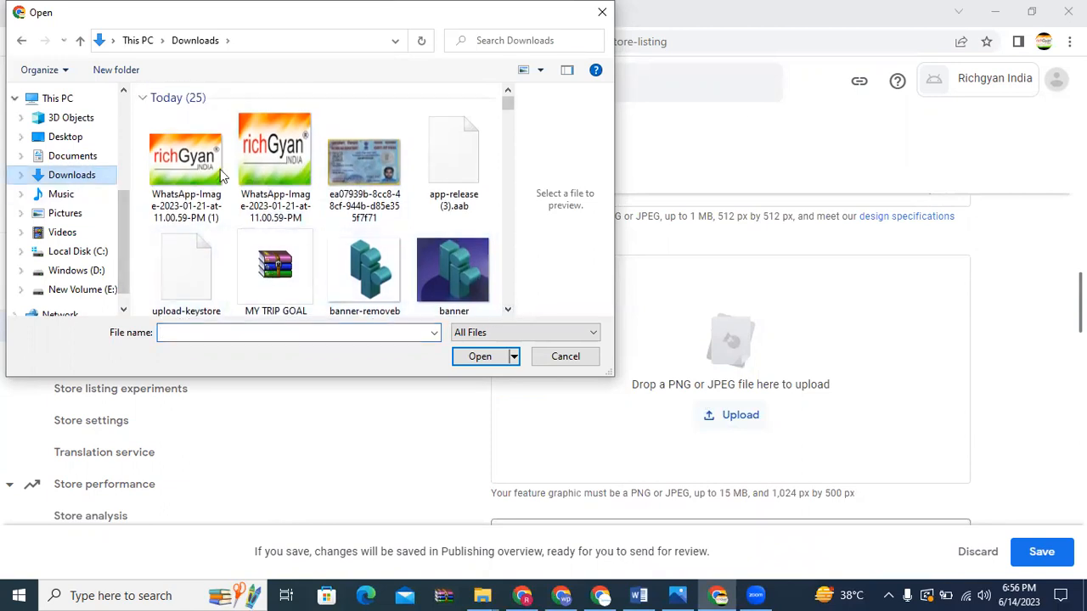
pyautogui.scroll(-3, 293, 175)
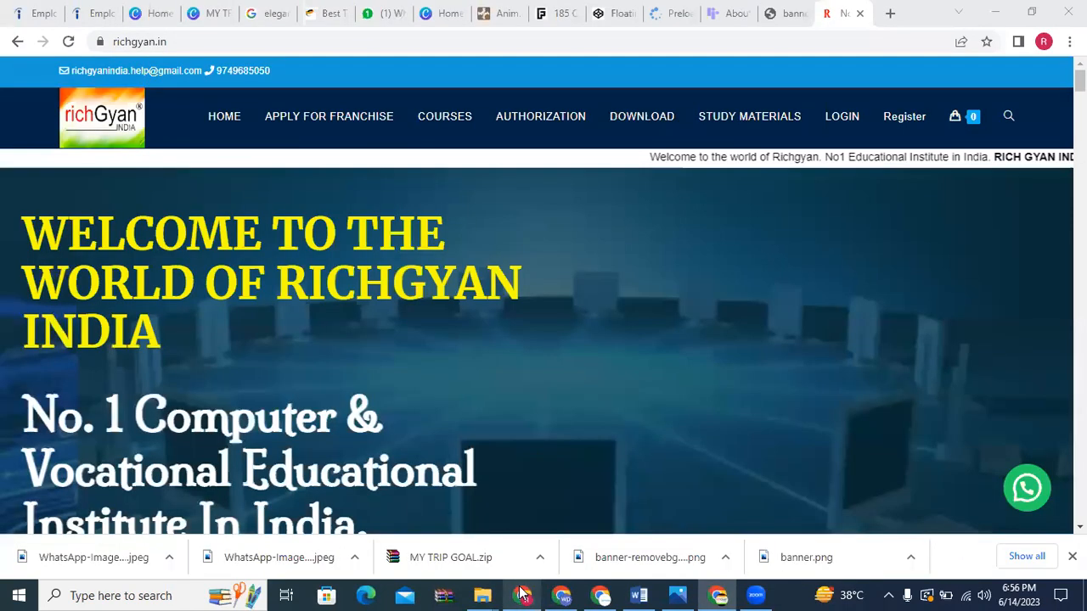
pyautogui.click(524, 594)
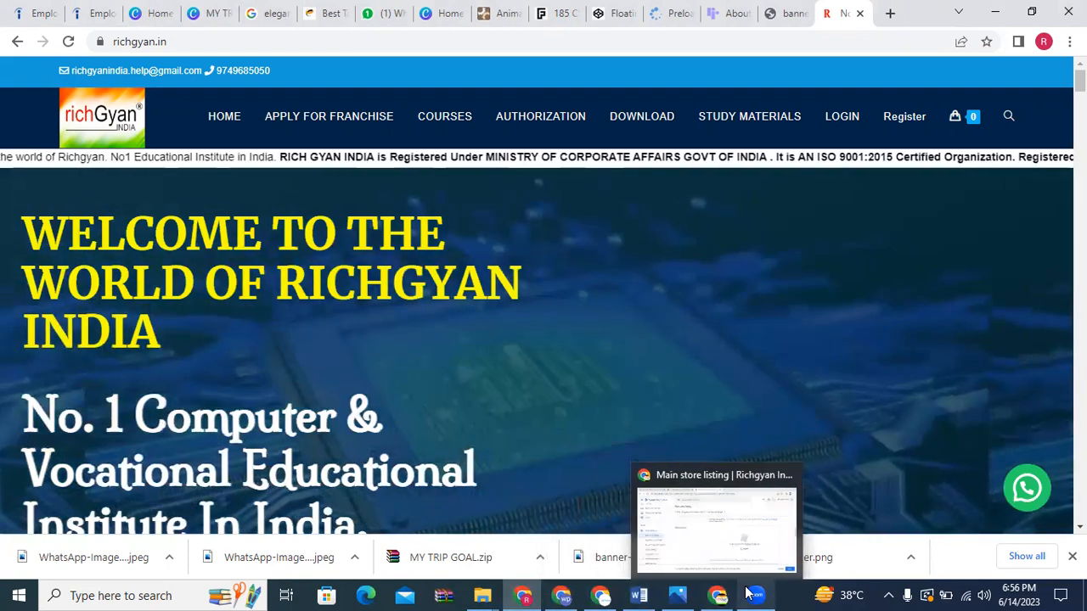
pyautogui.moveTo(524, 596)
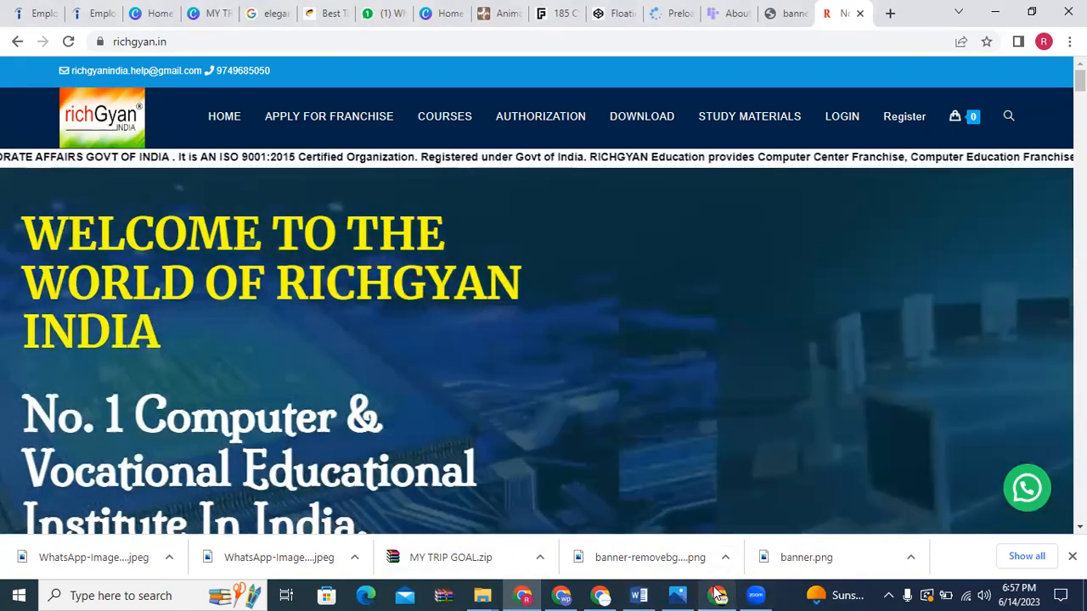
pyautogui.click(718, 594)
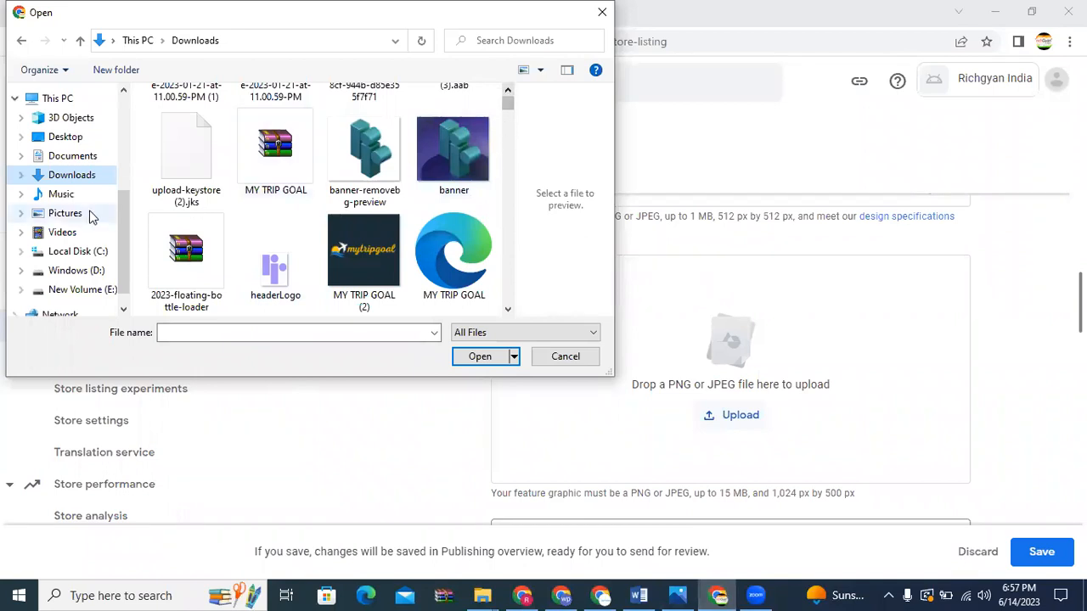
# Upload Screenshot (584) from the Screenshots folder as the feature graphic
pyautogui.click(75, 157)
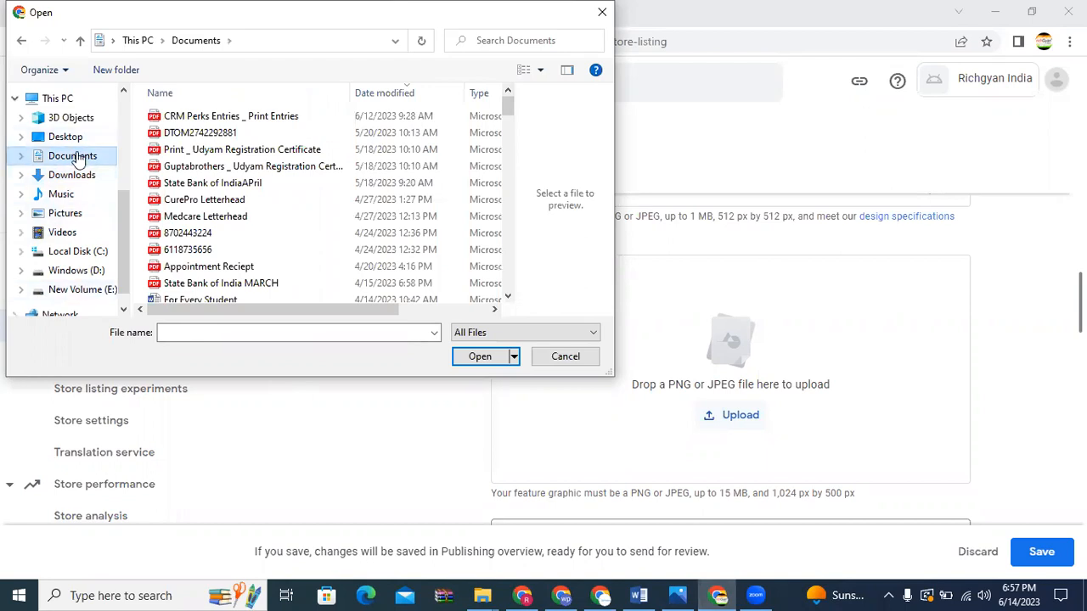
pyautogui.scroll(1, 84, 153)
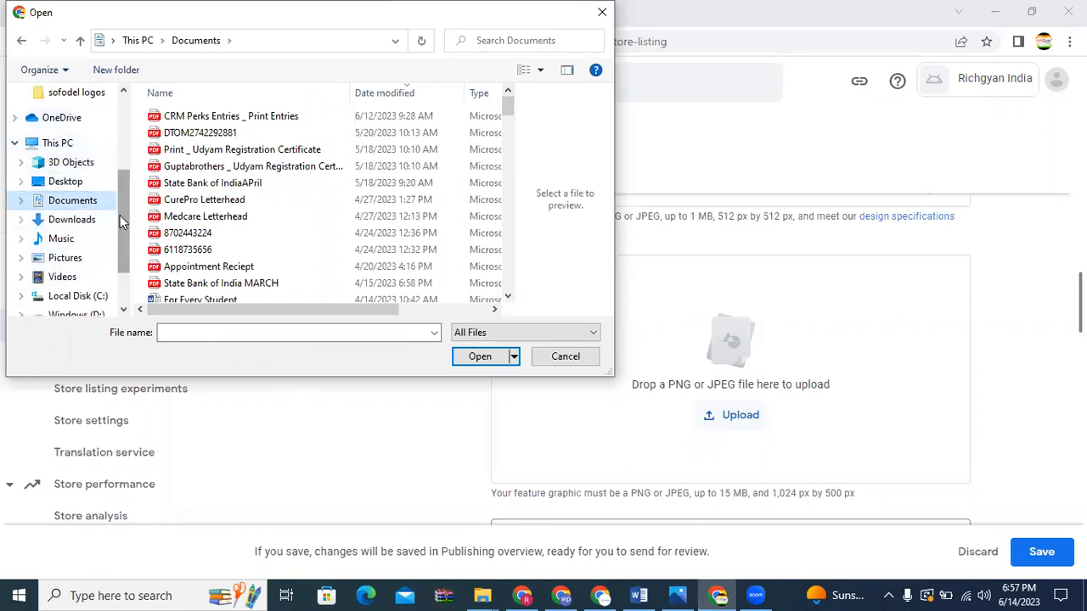
pyautogui.moveTo(120, 215); pyautogui.dragTo(121, 176)
pyautogui.click(82, 134)
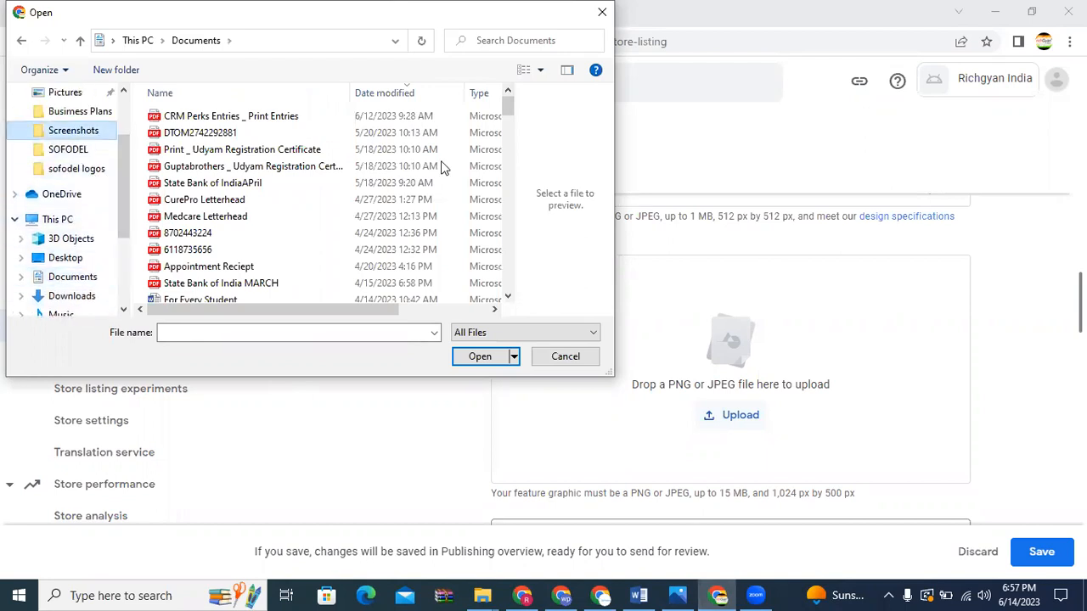
pyautogui.moveTo(508, 118); pyautogui.dragTo(515, 331)
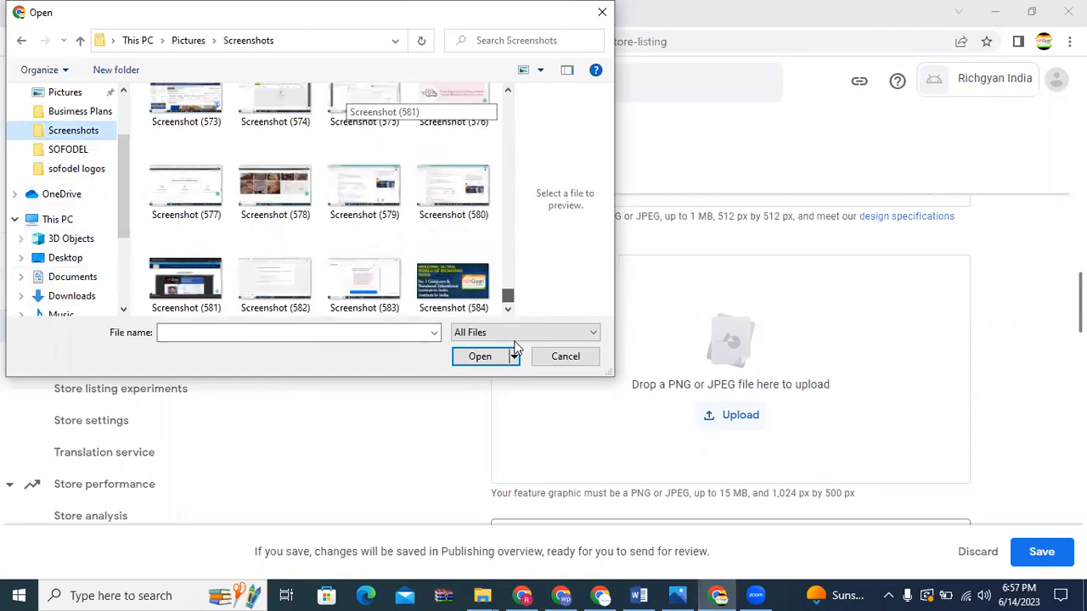
pyautogui.click(451, 280)
pyautogui.click(480, 357)
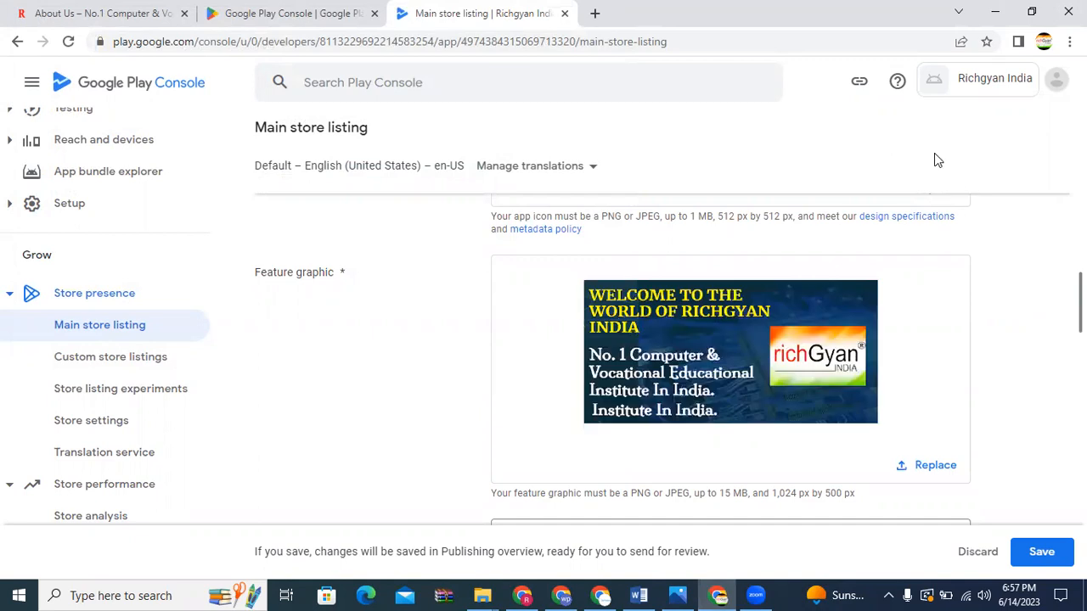
# Examine the Video and Phone screenshots sections of the main store listing and their upload requirements
pyautogui.scroll(-1, 934, 158)
pyautogui.scroll(1, 662, 356)
pyautogui.scroll(-3, 662, 357)
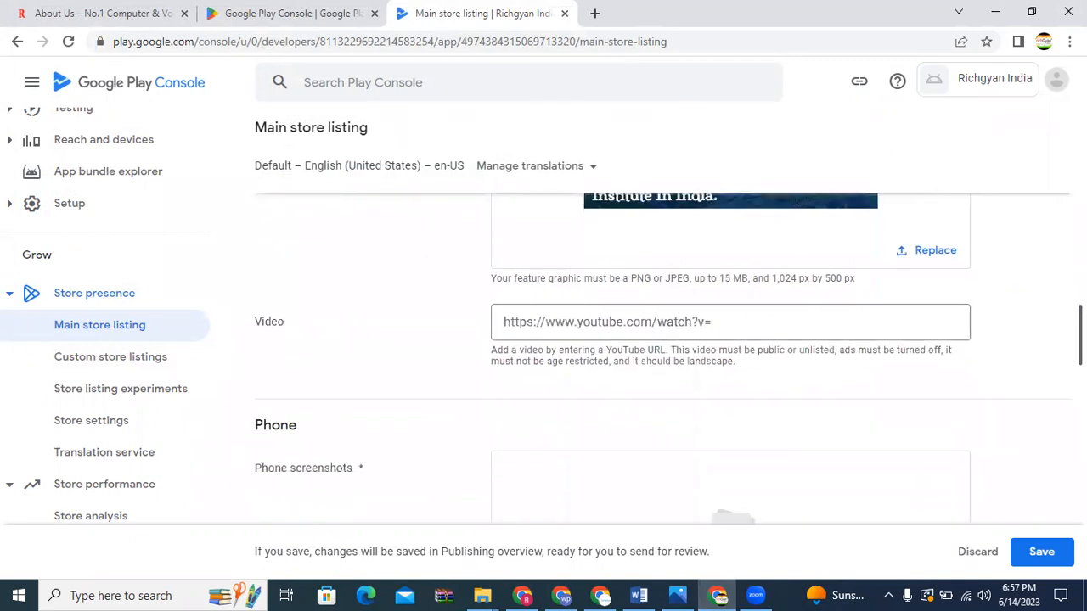
pyautogui.scroll(-4, 662, 357)
pyautogui.scroll(3, 662, 356)
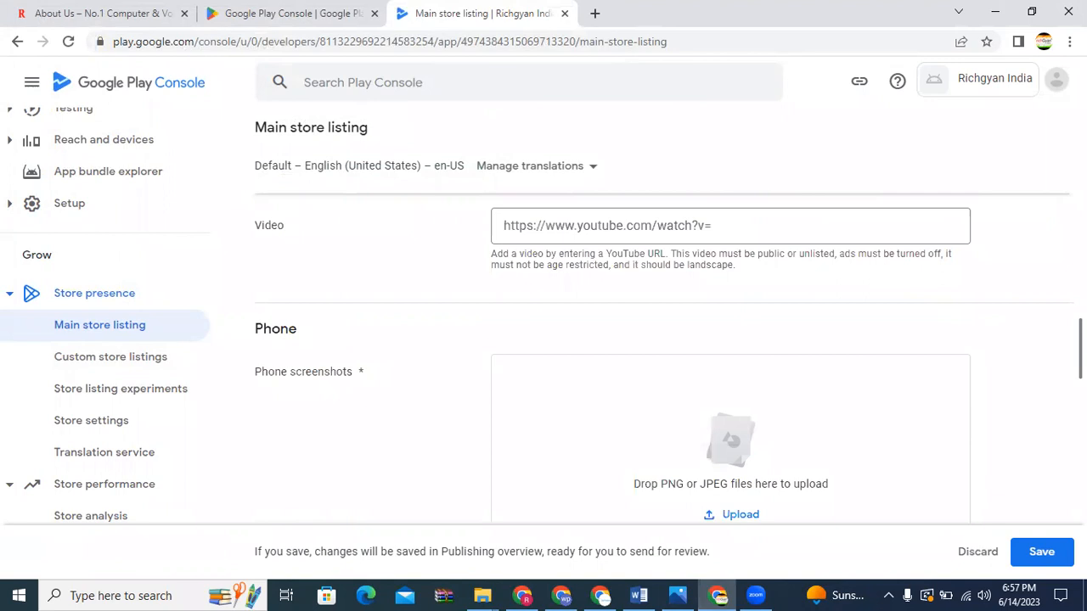
pyautogui.scroll(-2, 663, 356)
pyautogui.scroll(1, 662, 356)
pyautogui.scroll(-1, 663, 356)
pyautogui.scroll(2, 662, 357)
pyautogui.scroll(2, 662, 357)
pyautogui.scroll(-2, 662, 356)
pyautogui.scroll(-1, 663, 357)
pyautogui.scroll(-1, 764, 374)
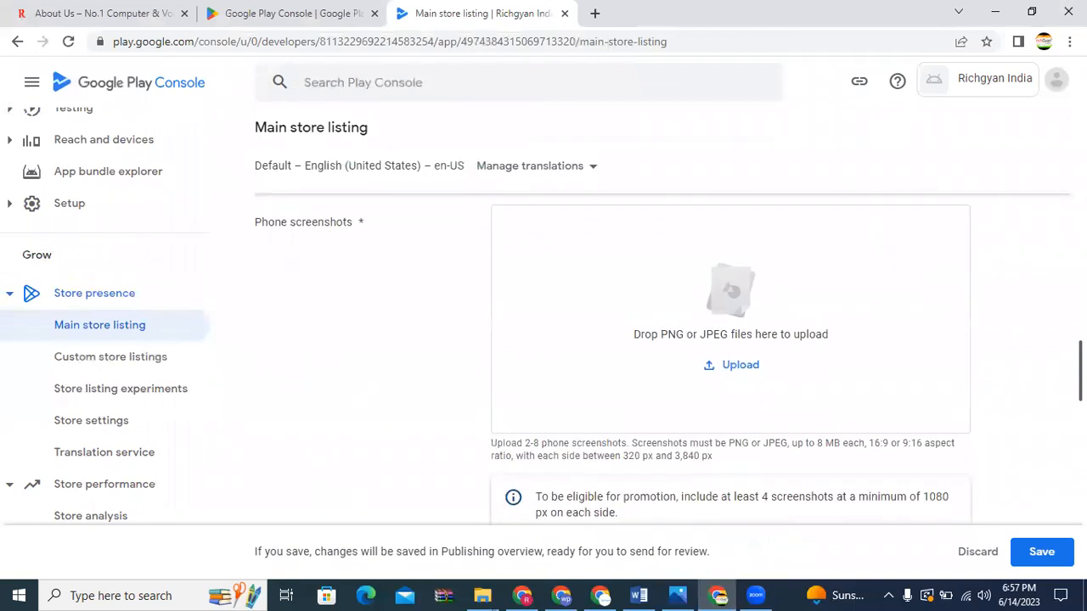
pyautogui.click(739, 367)
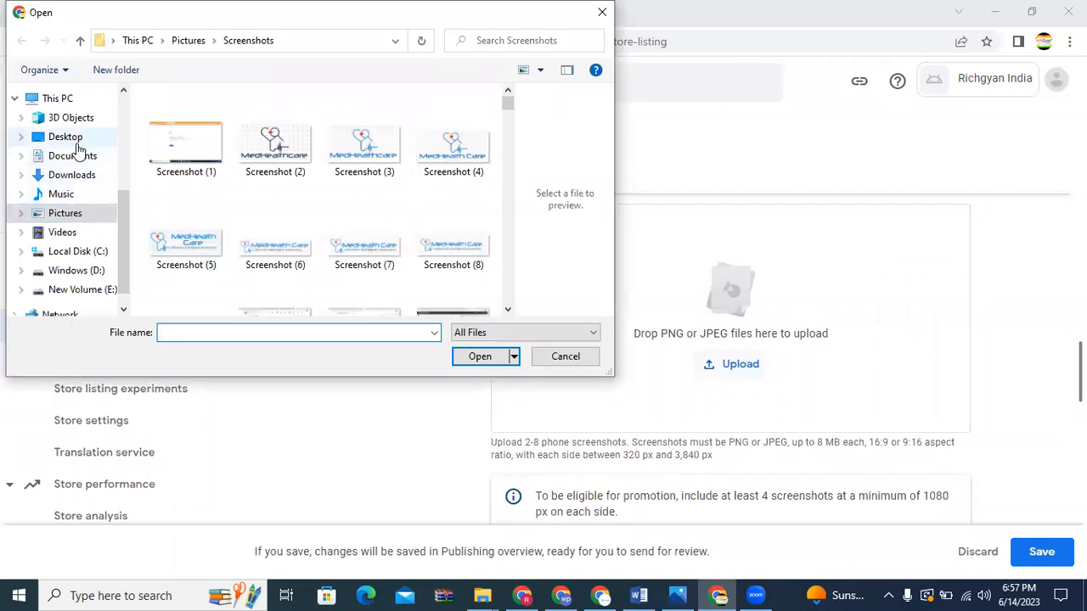
pyautogui.click(73, 141)
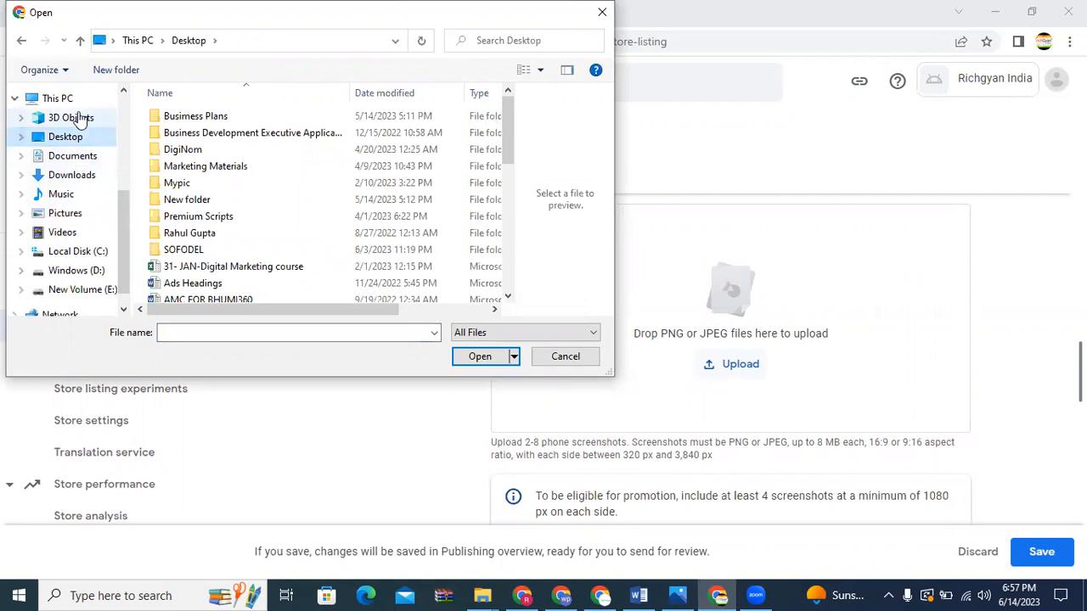
pyautogui.click(75, 176)
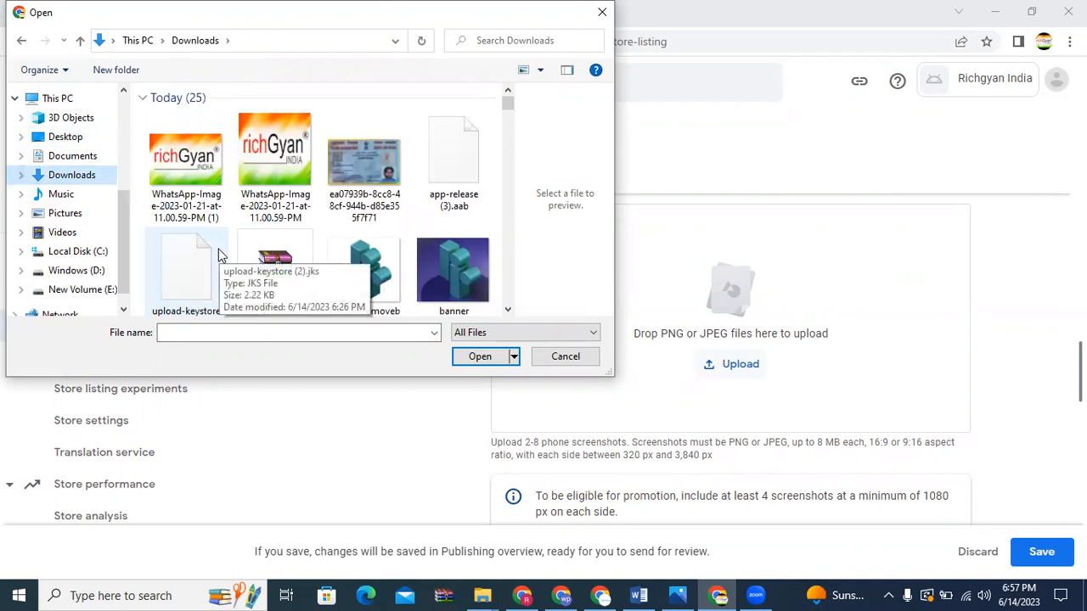
pyautogui.click(603, 12)
# Switch to WhatsApp Web and save the Richgyan India welcome-screen photo from the Sofodel self-message chat to the computer
pyautogui.click(604, 594)
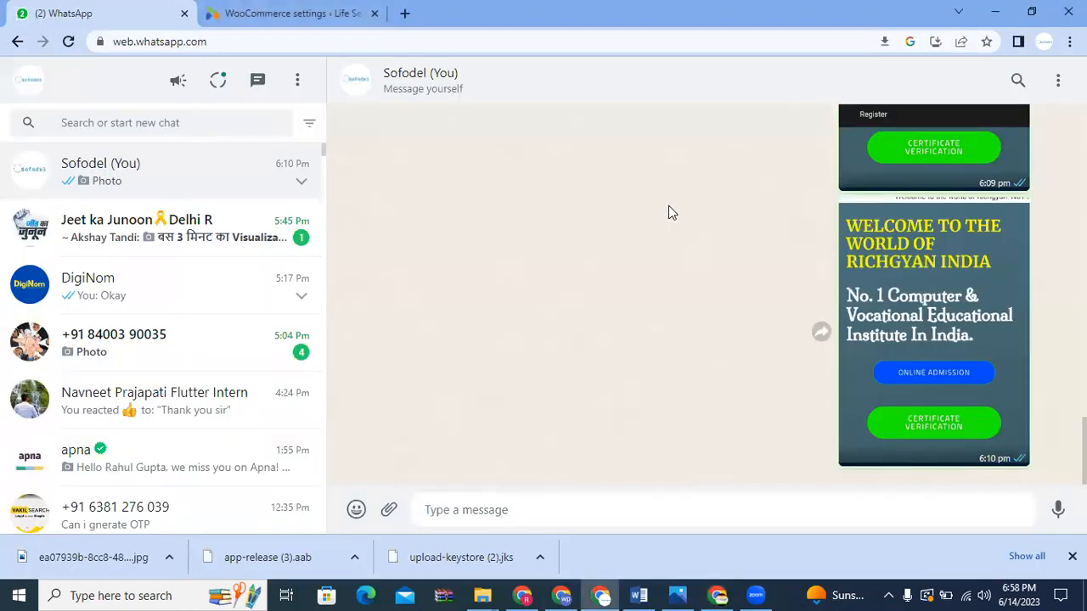
pyautogui.rightClick(920, 307)
pyautogui.click(931, 333)
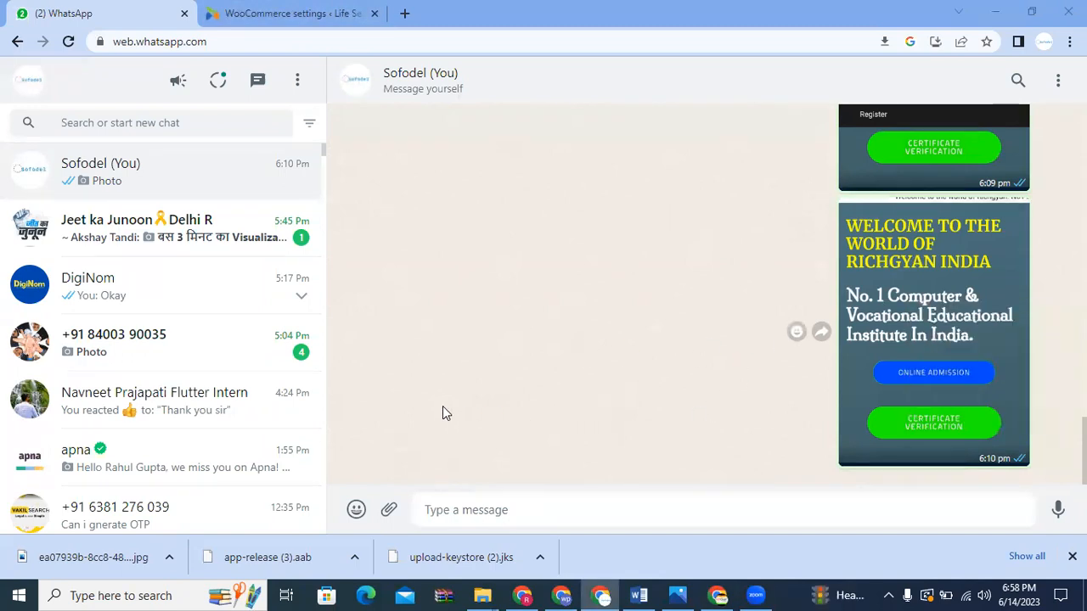
pyautogui.click(466, 361)
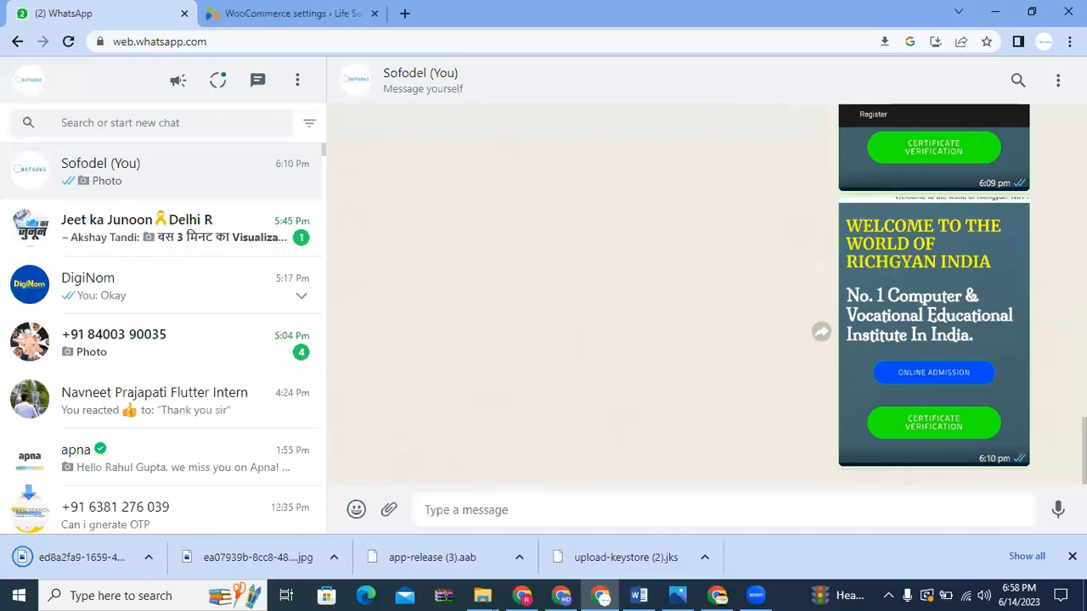
pyautogui.scroll(5, 934, 297)
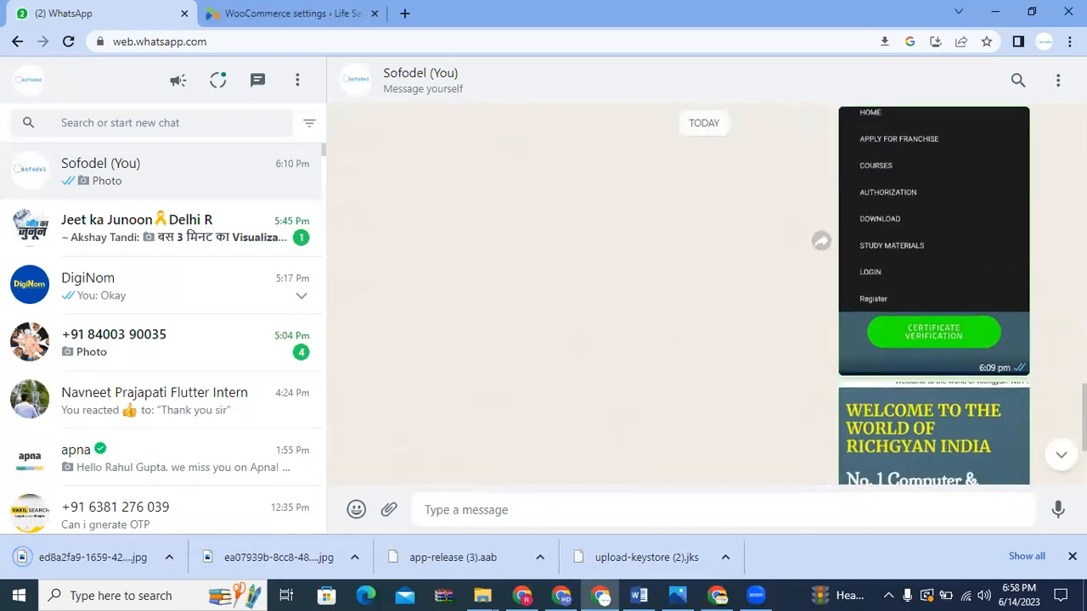
# Save the navigation-menu photo and the Software Zone/Hardware Zone photo from the chat to the Downloads folder as JPEG images
pyautogui.scroll(-1, 927, 445)
pyautogui.rightClick(926, 387)
pyautogui.click(952, 416)
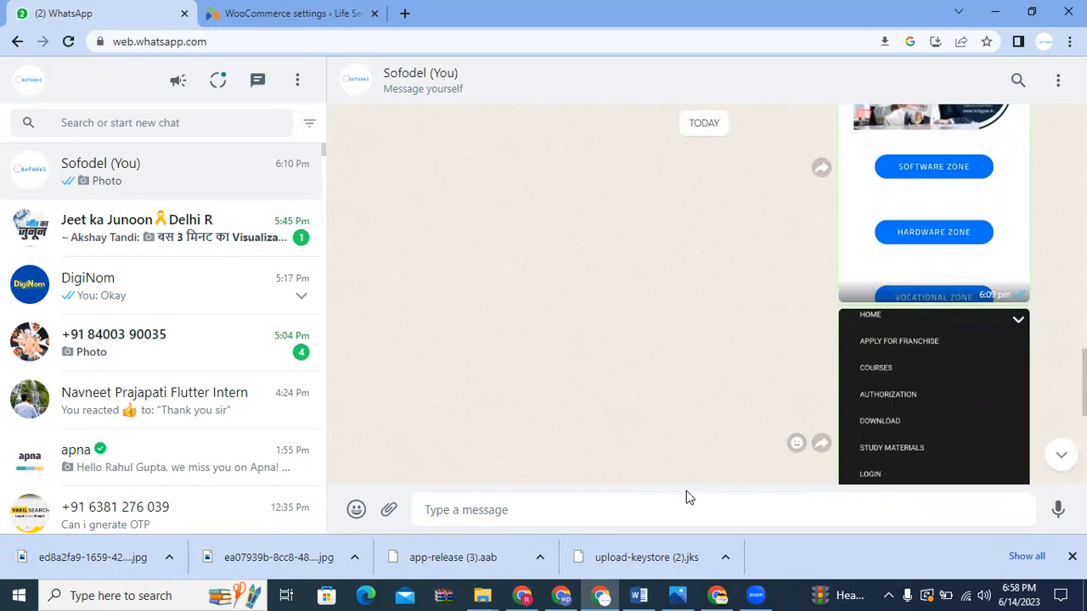
pyautogui.click(500, 360)
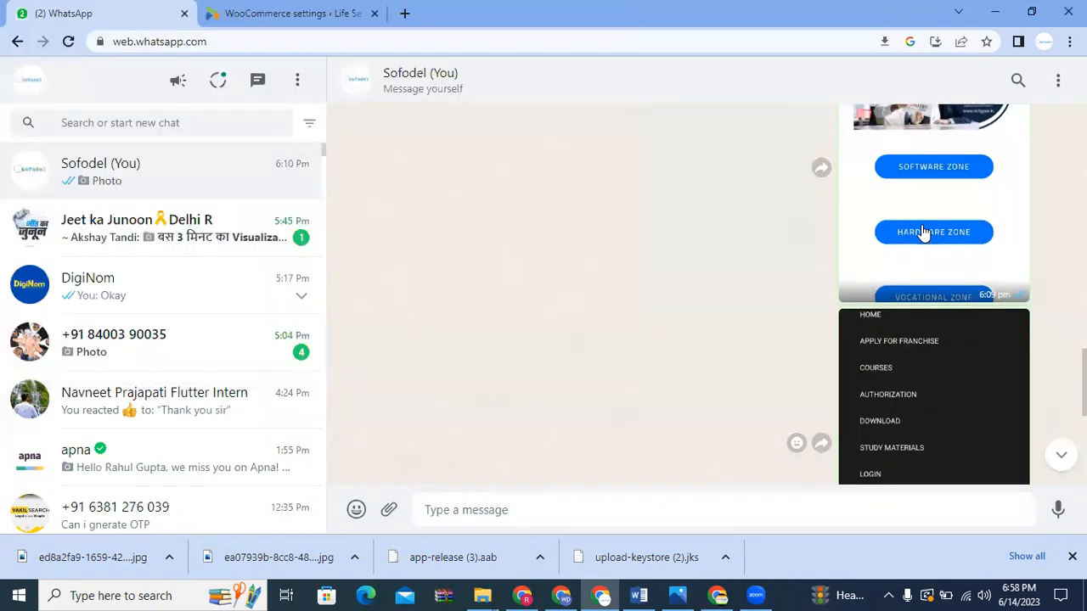
pyautogui.rightClick(924, 232)
pyautogui.click(965, 255)
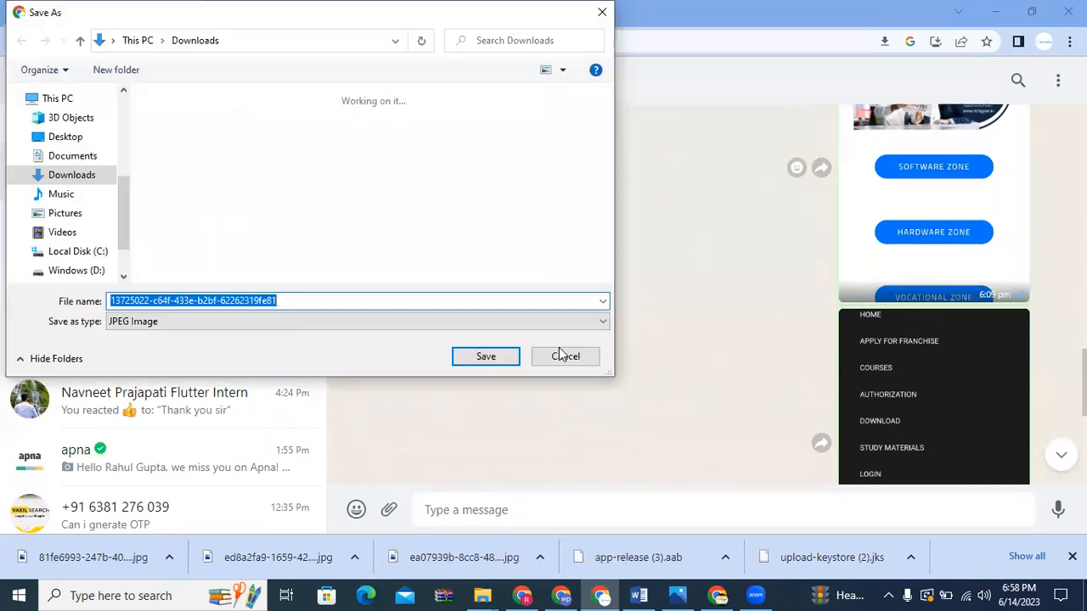
pyautogui.click(485, 357)
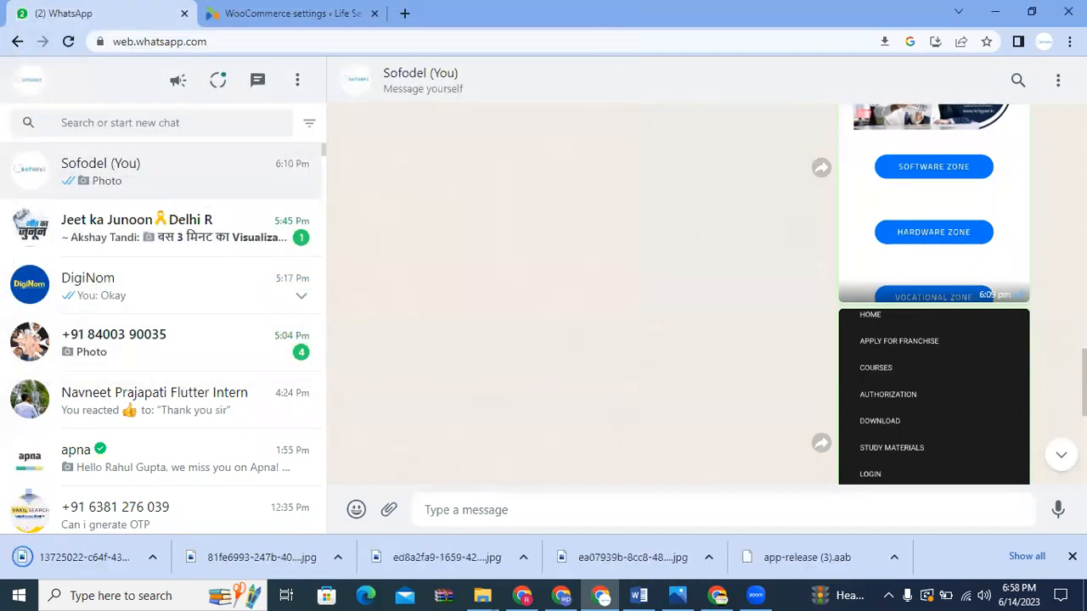
# Save the contact-form photo and the Franchise Form/Admission Form photo from the chat to the Downloads folder
pyautogui.scroll(1, 896, 219)
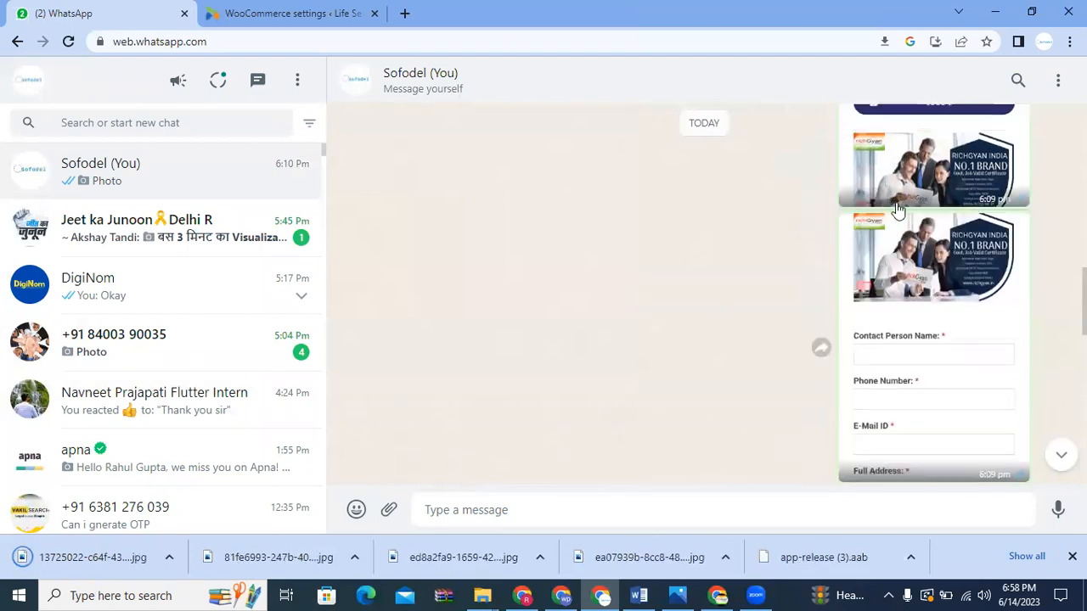
pyautogui.rightClick(924, 274)
pyautogui.click(947, 298)
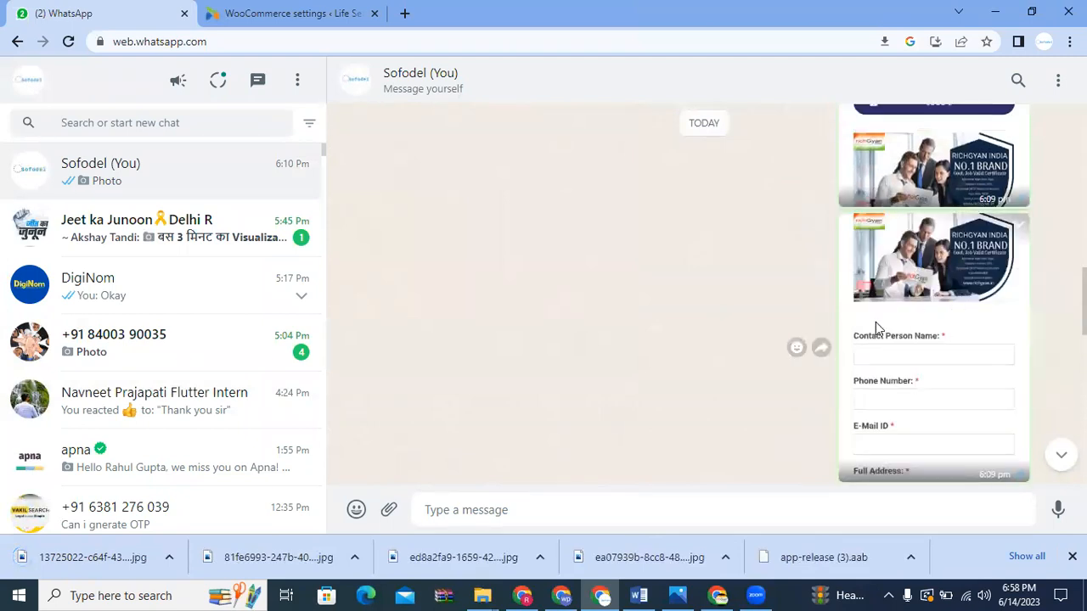
pyautogui.click(548, 357)
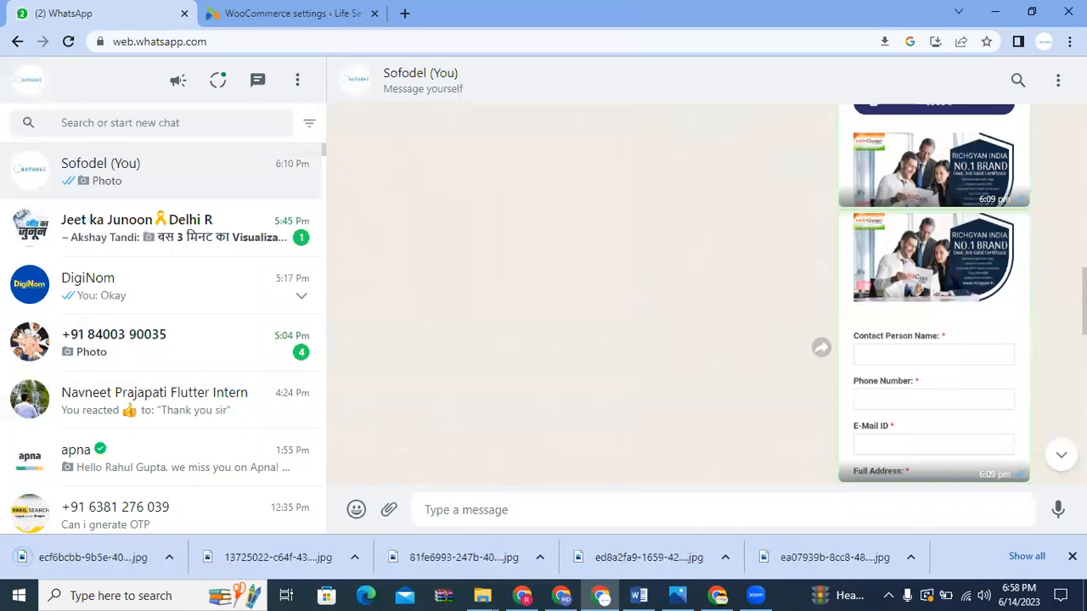
pyautogui.scroll(5, 934, 289)
pyautogui.rightClick(929, 316)
pyautogui.click(949, 348)
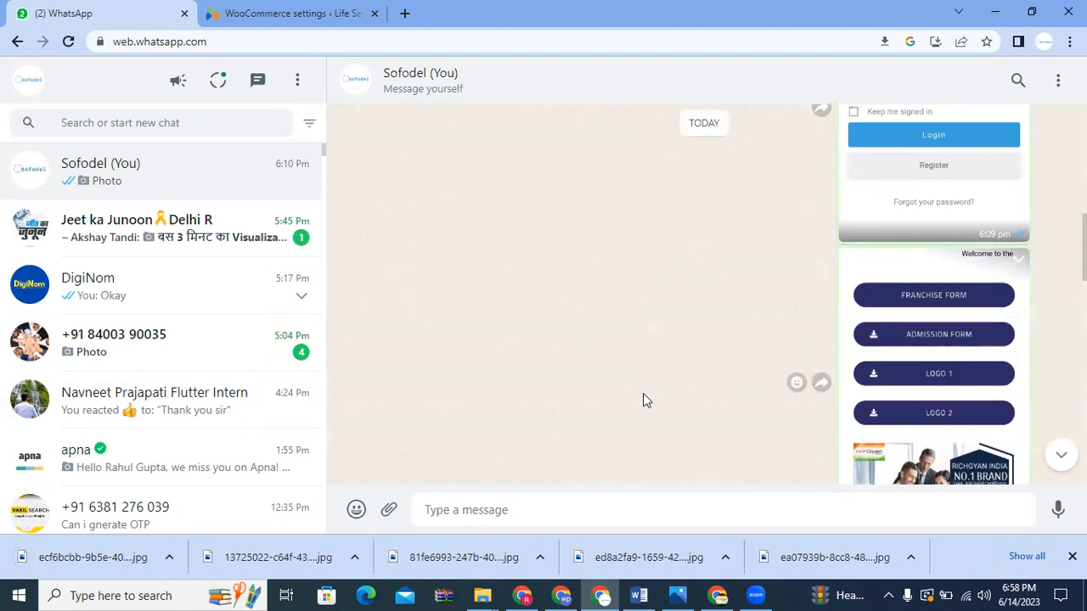
pyautogui.click(495, 358)
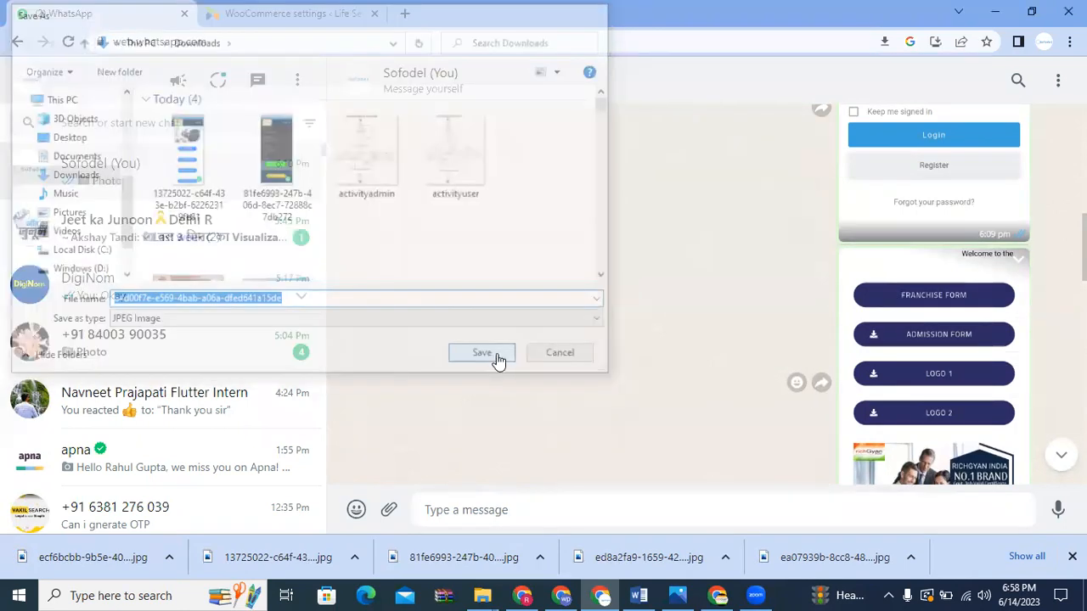
# Save the login-screen photo from the chat to the Downloads folder
pyautogui.scroll(4, 912, 387)
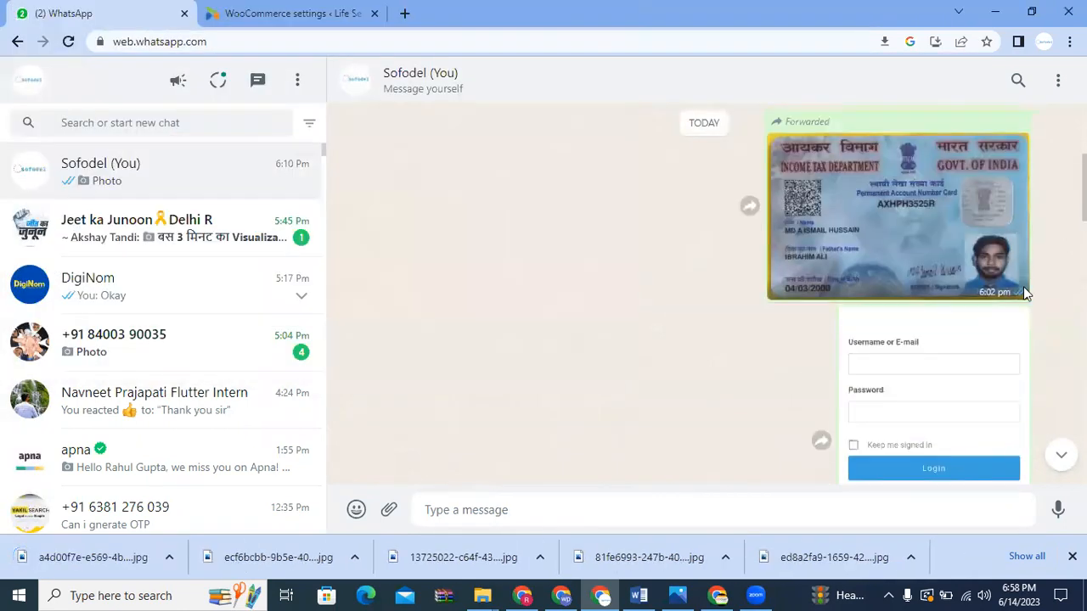
pyautogui.rightClick(912, 387)
pyautogui.click(932, 413)
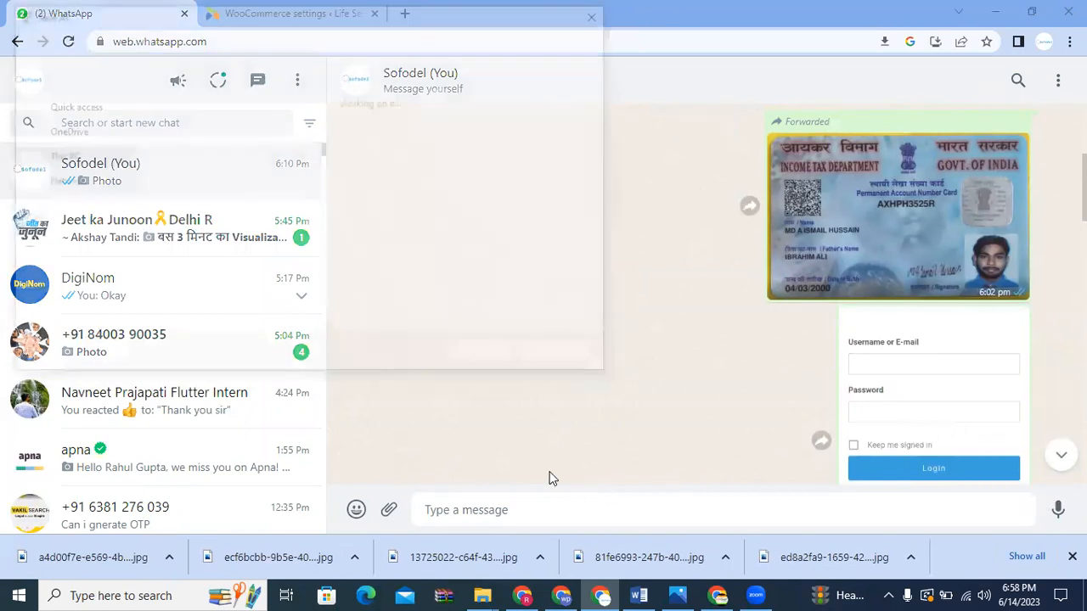
pyautogui.click(485, 356)
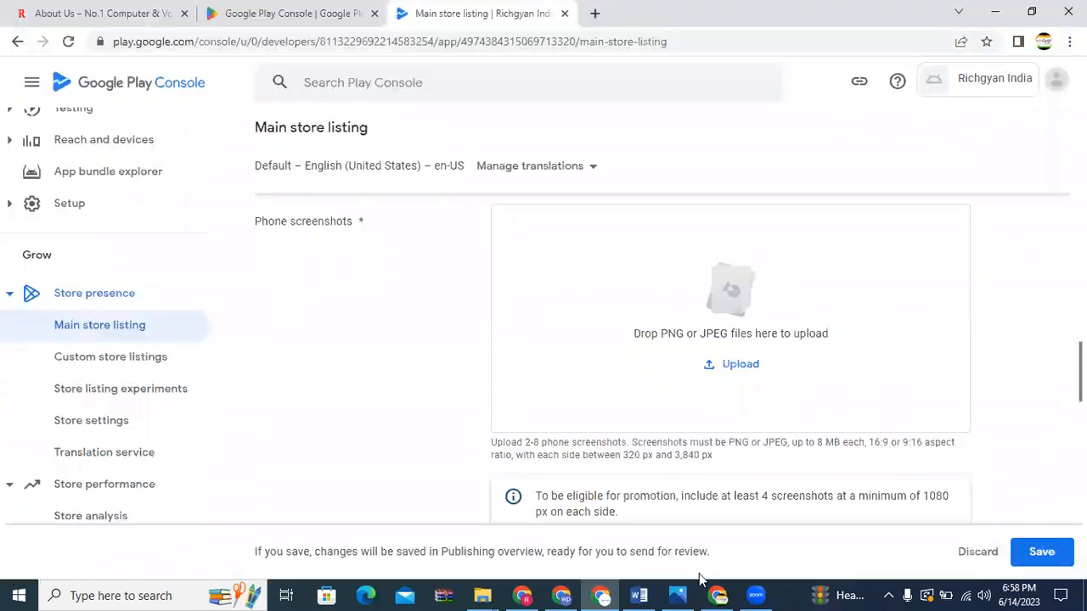
# Switch to the Play Console main store listing and upload the six saved app photos from Downloads as phone screenshots
pyautogui.click(717, 377)
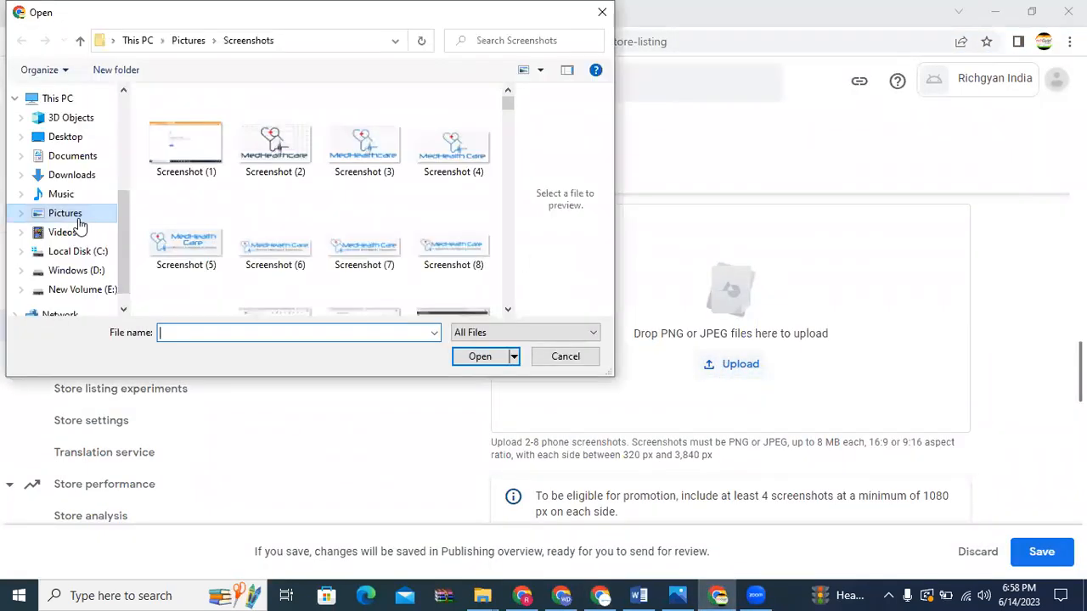
pyautogui.click(78, 174)
pyautogui.click(85, 159)
pyautogui.click(81, 176)
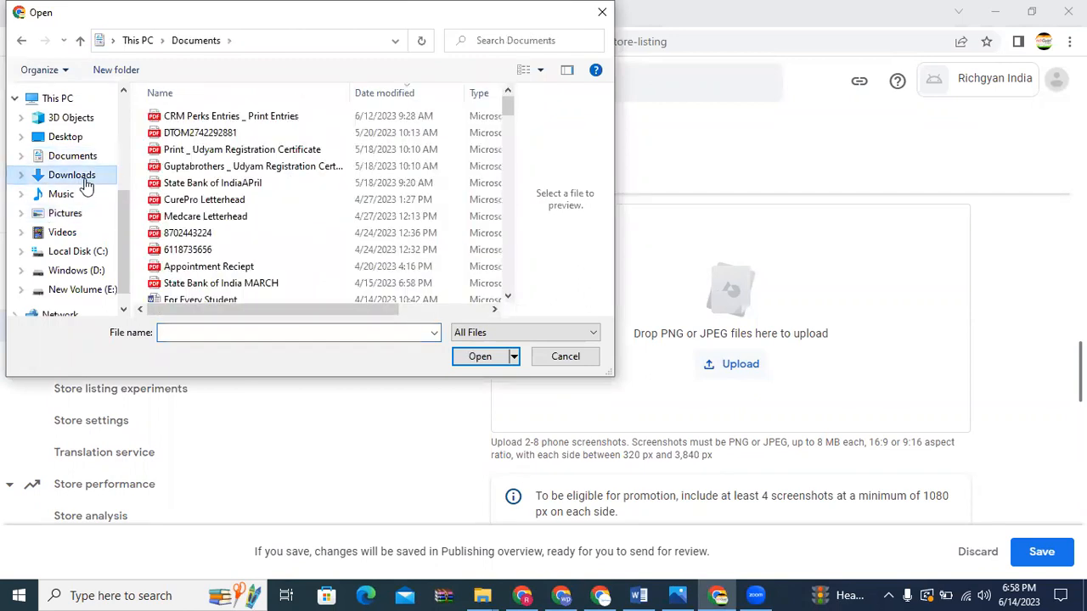
pyautogui.moveTo(153, 133); pyautogui.dragTo(454, 204)
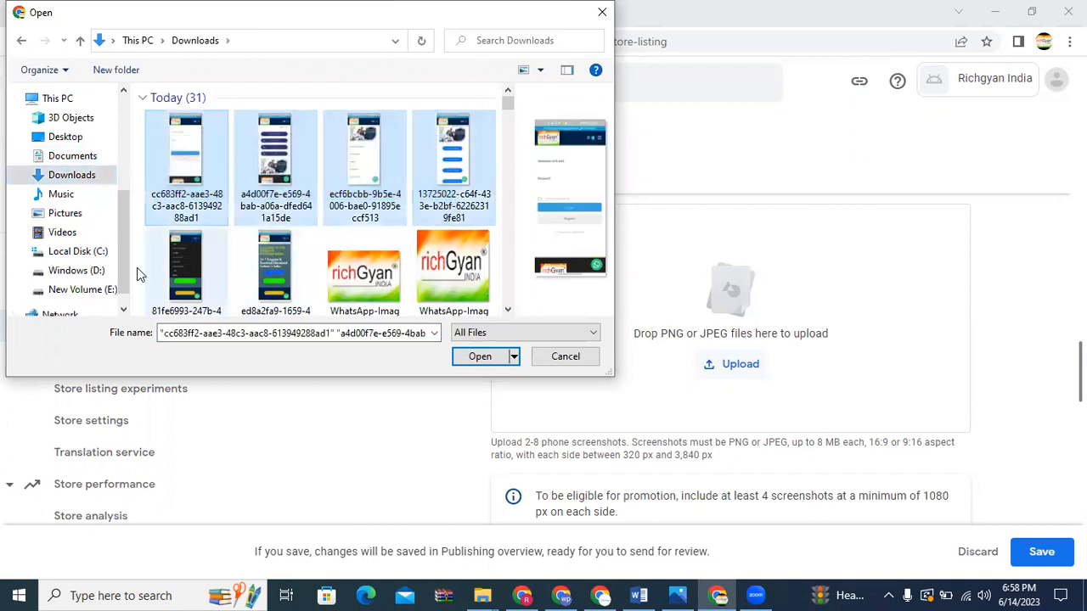
pyautogui.keyDown('ctrl'); pyautogui.click(153, 253); pyautogui.keyUp('ctrl')
pyautogui.scroll(-1, 271, 246)
pyautogui.keyDown('ctrl'); pyautogui.click(271, 246); pyautogui.keyUp('ctrl')
pyautogui.click(474, 356)
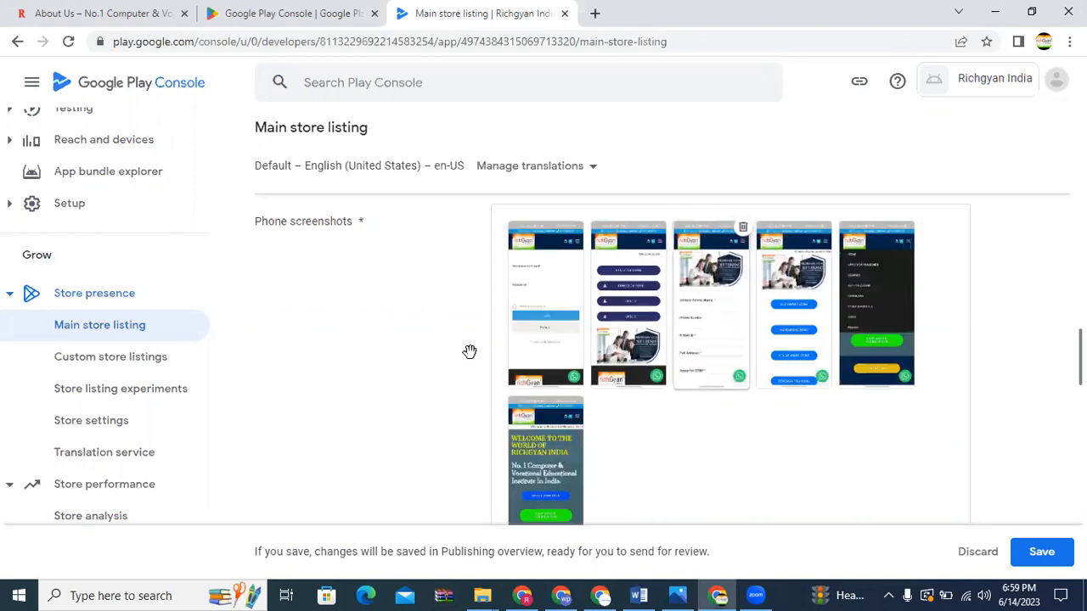
# Reorder the phone screenshots so the welcome screen is first, the navigation menu second and the Franchise Form screen third
pyautogui.moveTo(558, 461); pyautogui.dragTo(542, 276)
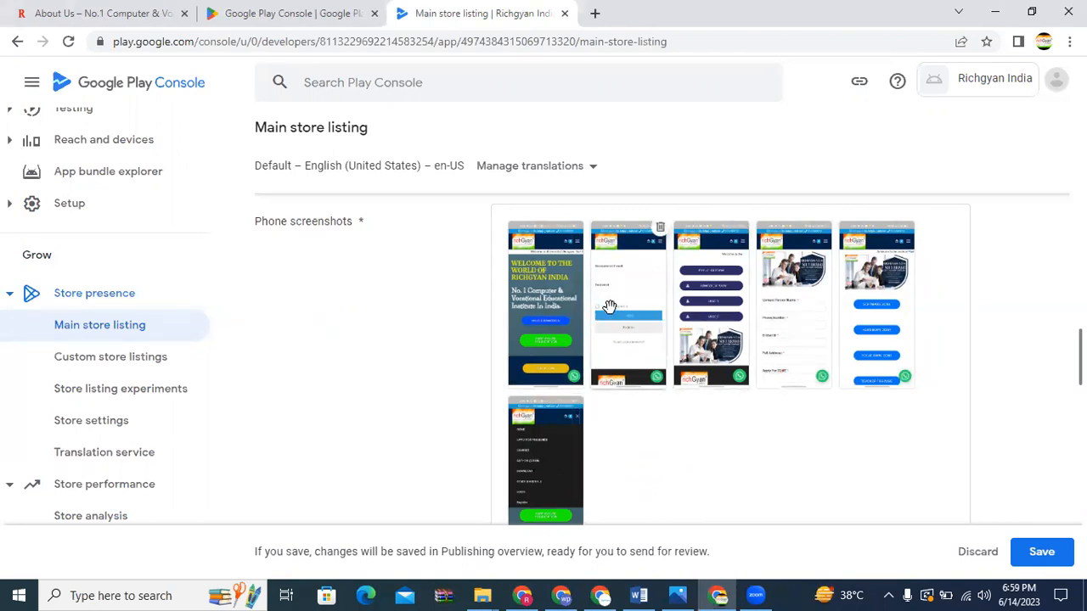
pyautogui.moveTo(717, 304); pyautogui.dragTo(592, 295)
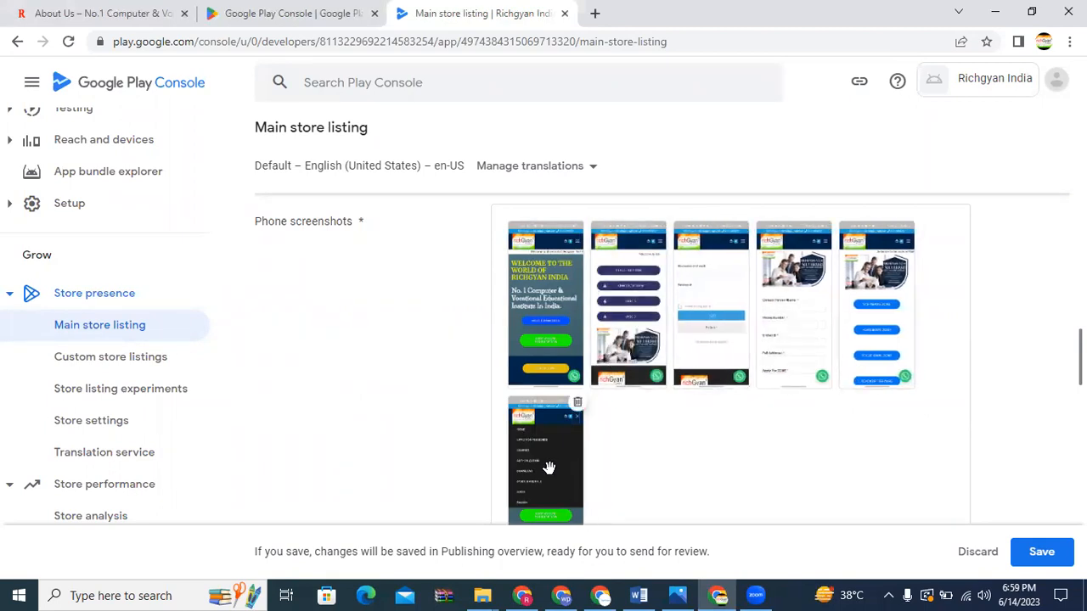
pyautogui.moveTo(552, 457)
pyautogui.mouseDown()
pyautogui.moveTo(607, 385)
pyautogui.moveTo(619, 244)
pyautogui.mouseUp()
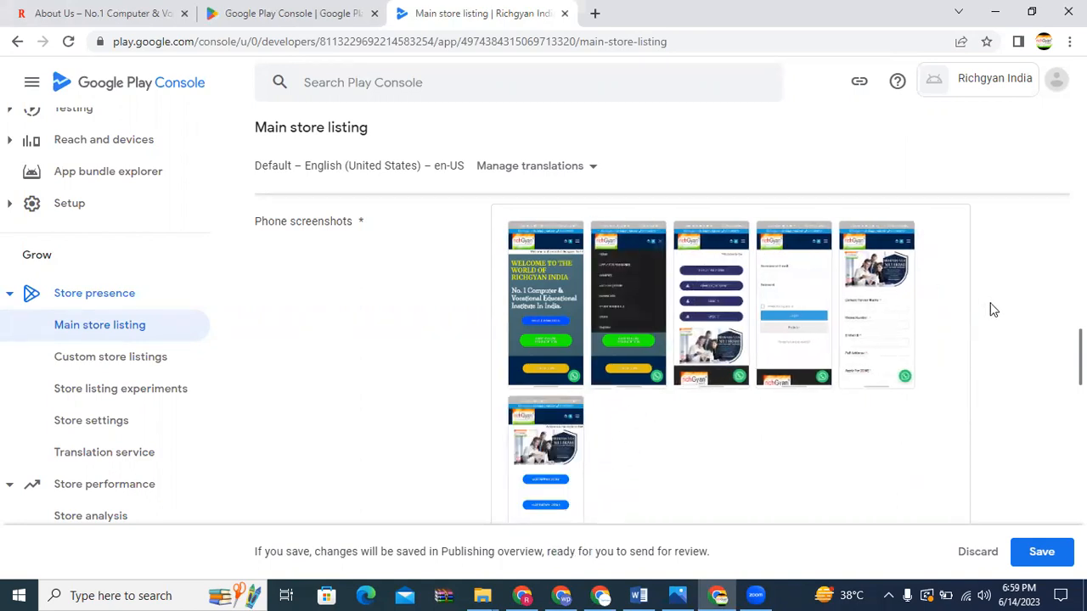
# Leave the tablet and Chromebook screenshot sections empty and save the main store listing
pyautogui.scroll(-7, 662, 356)
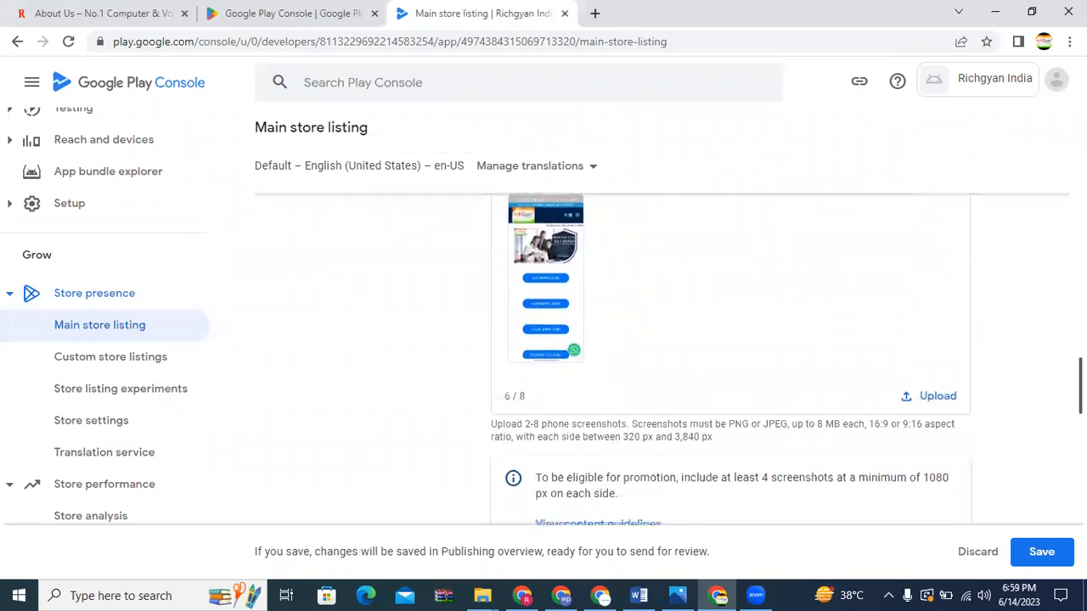
pyautogui.scroll(-2, 662, 357)
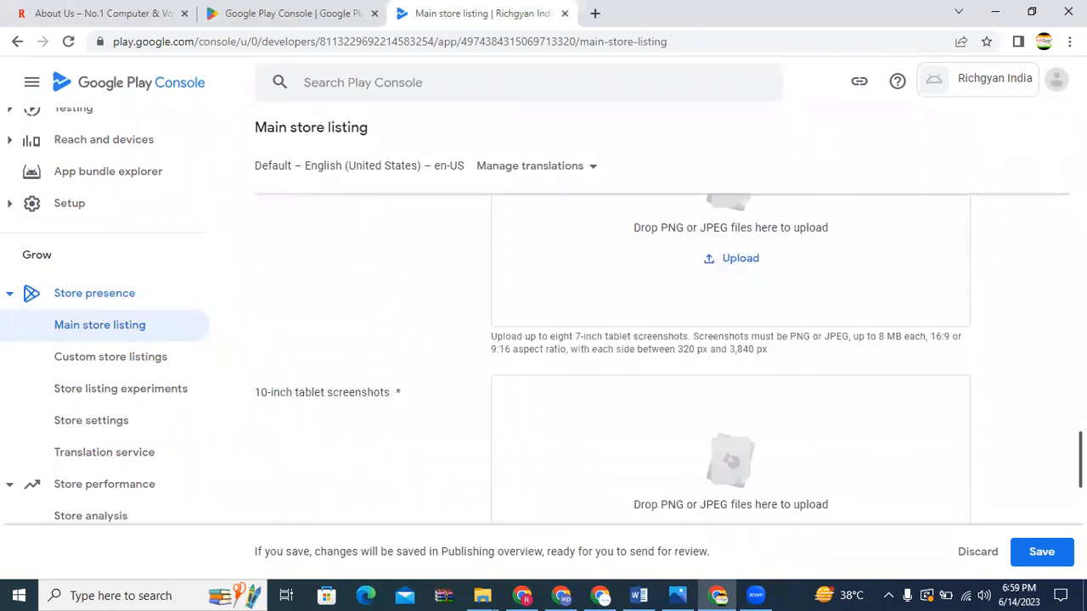
pyautogui.scroll(-6, 662, 357)
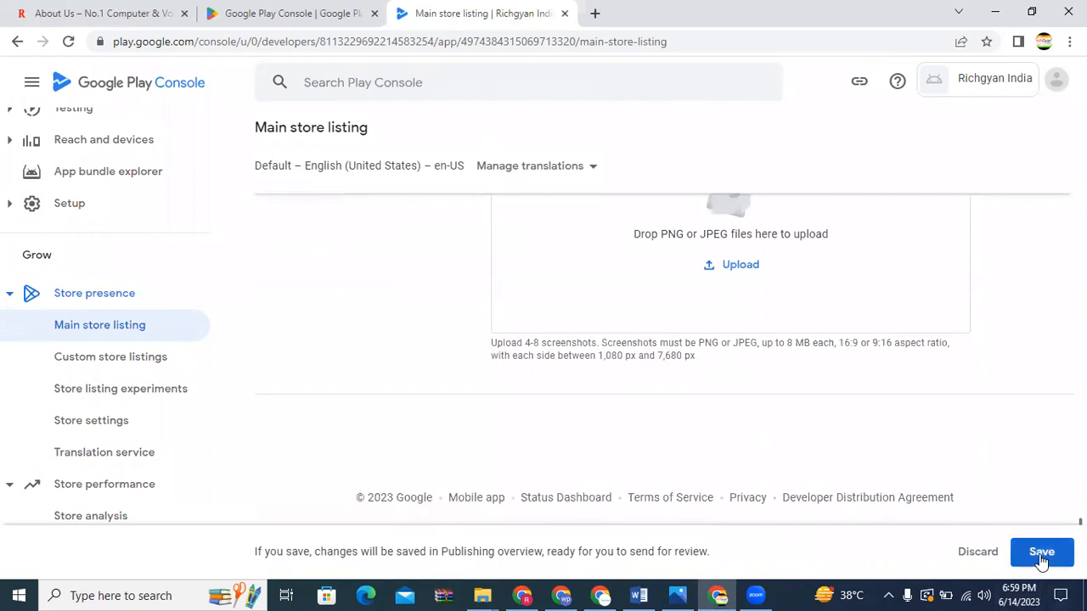
pyautogui.click(1041, 553)
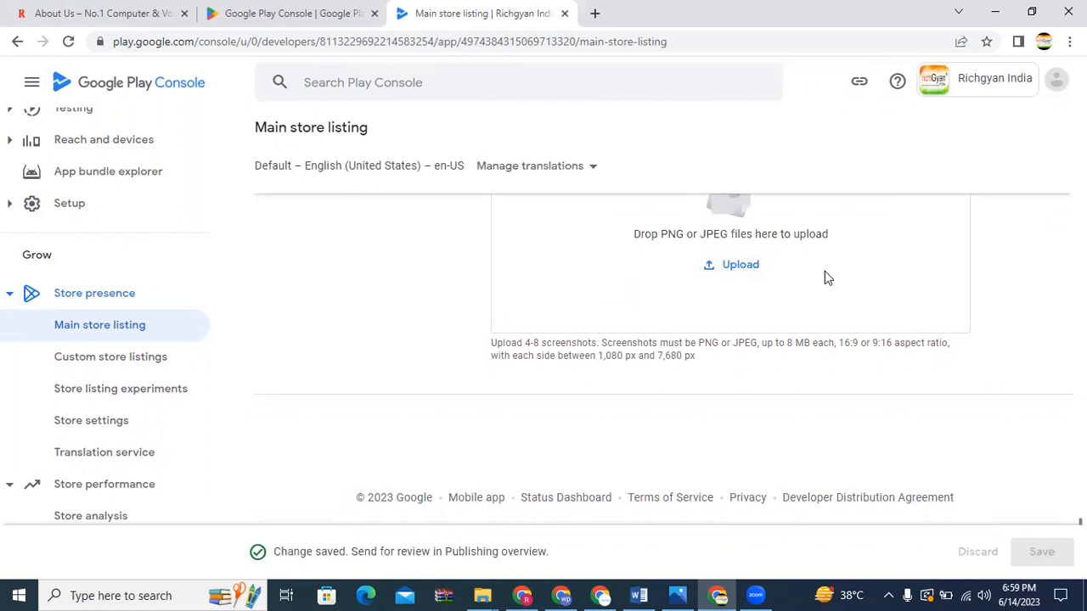
# Open the Richgyan India app's inbox to view its messages
pyautogui.scroll(3, 1049, 292)
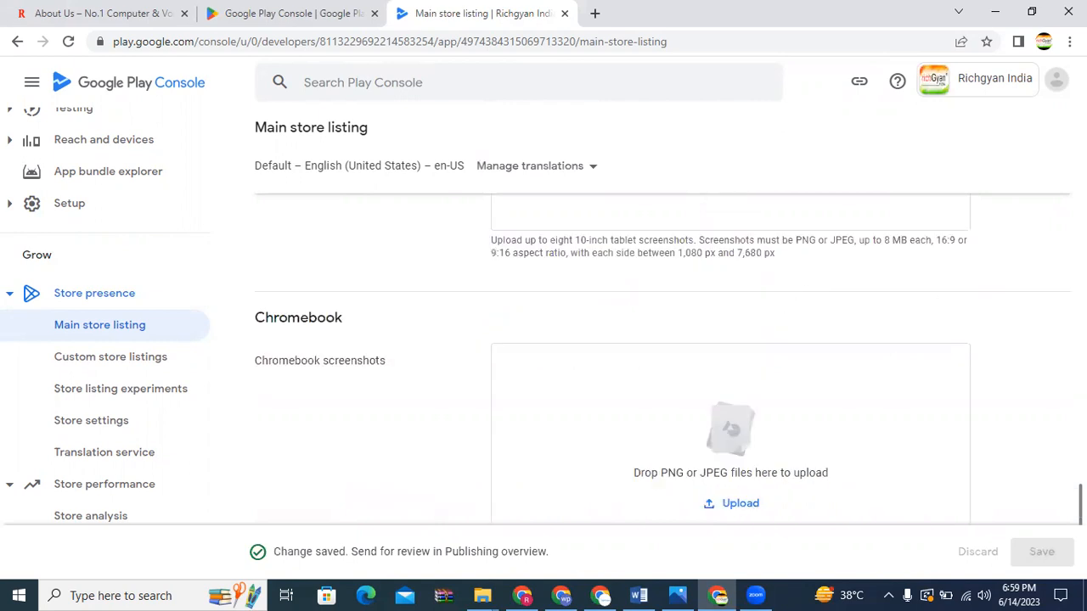
pyautogui.scroll(15, 663, 357)
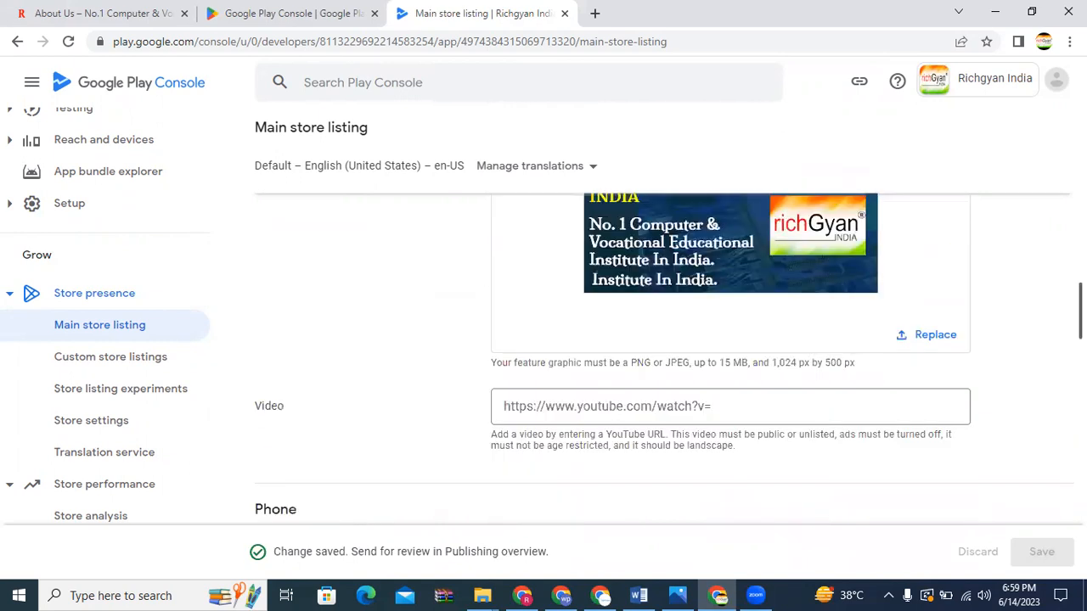
pyautogui.scroll(3, 662, 340)
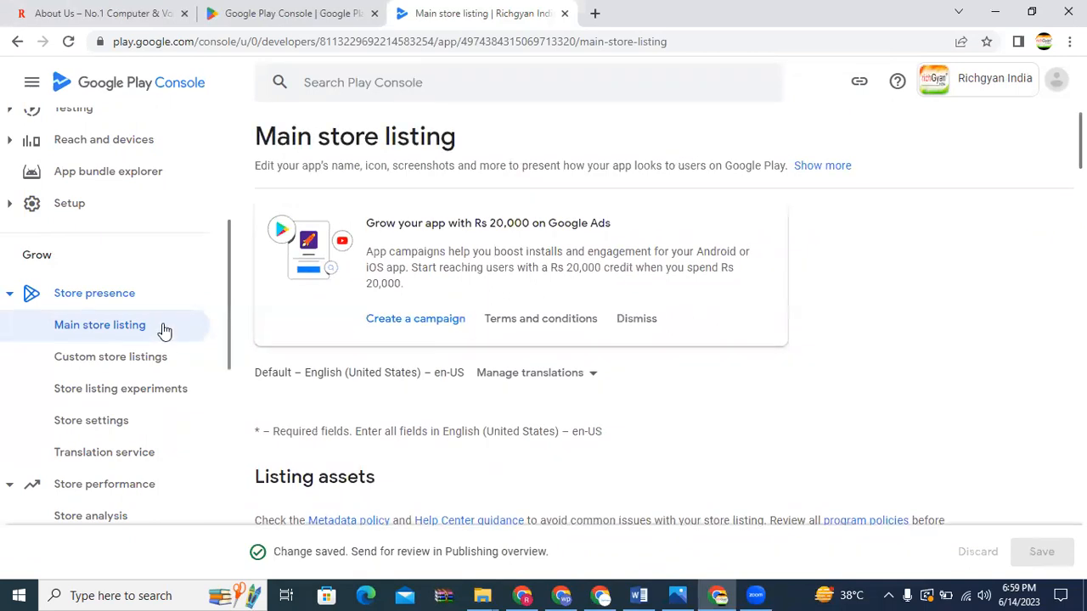
pyautogui.scroll(3, 111, 195)
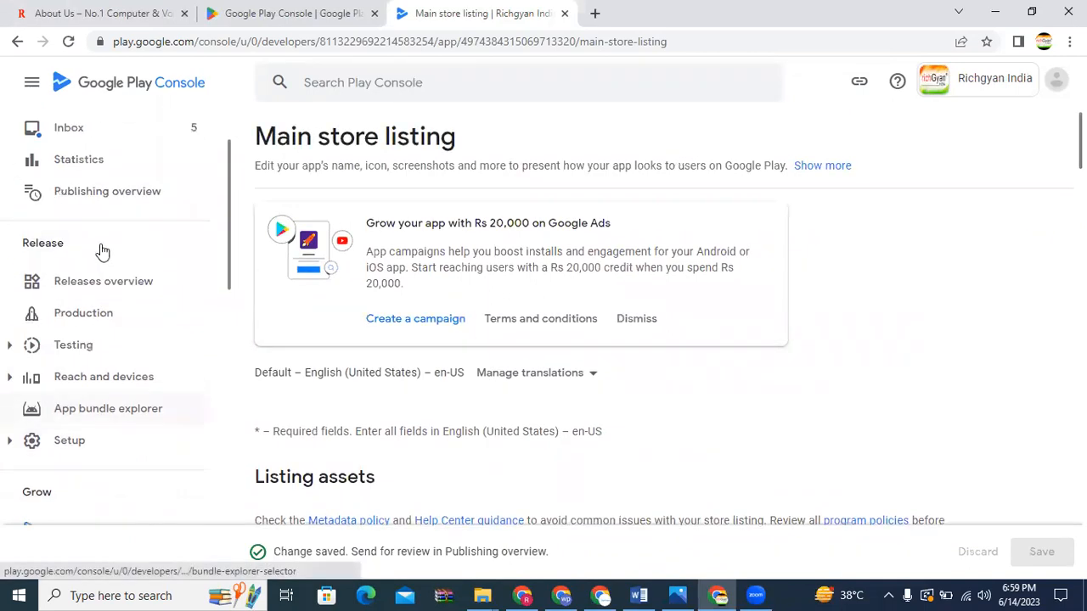
pyautogui.click(101, 136)
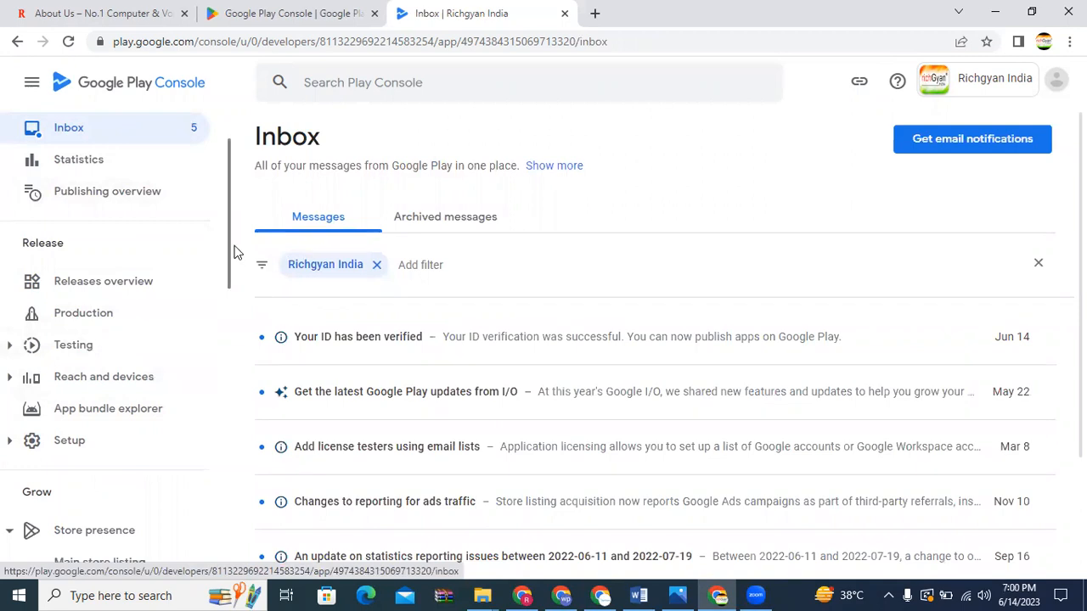
# Open the Set privacy policy task from the setup checklist on the app's dashboard
pyautogui.scroll(-2, 227, 258)
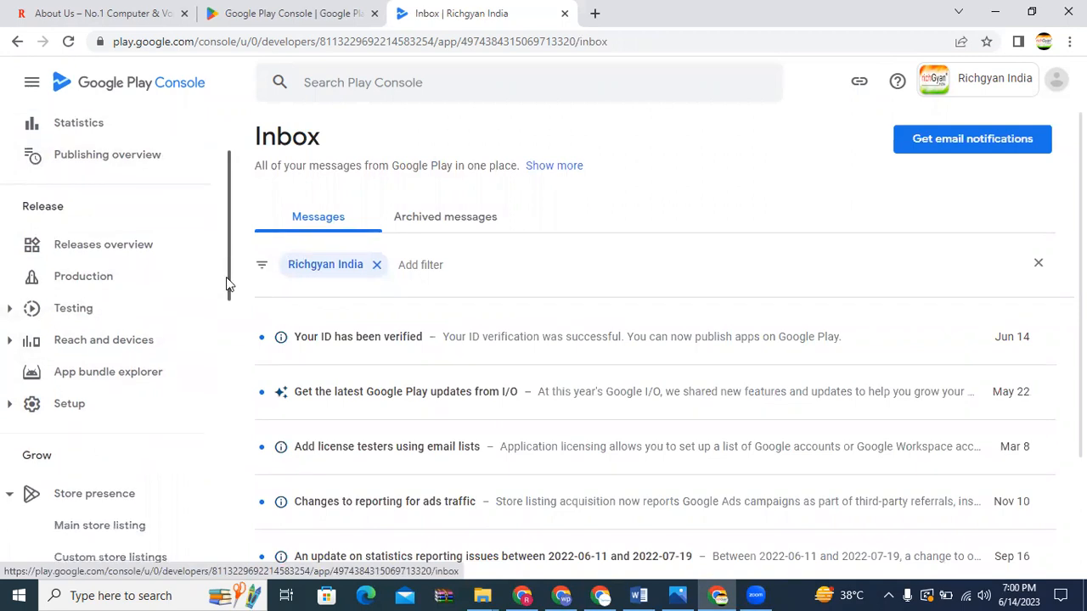
pyautogui.scroll(3, 226, 297)
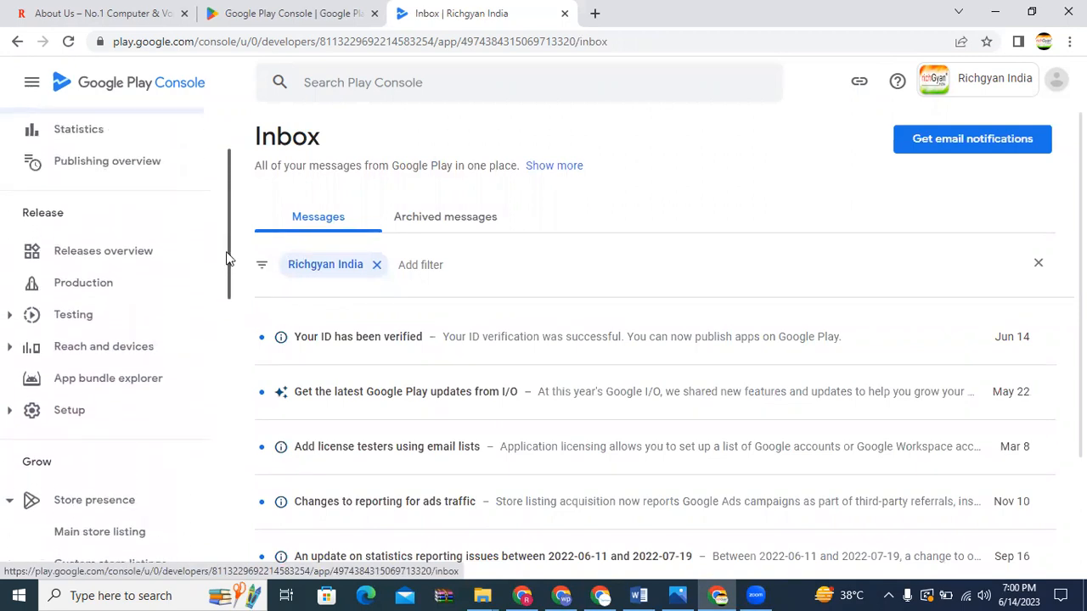
pyautogui.scroll(1, 234, 221)
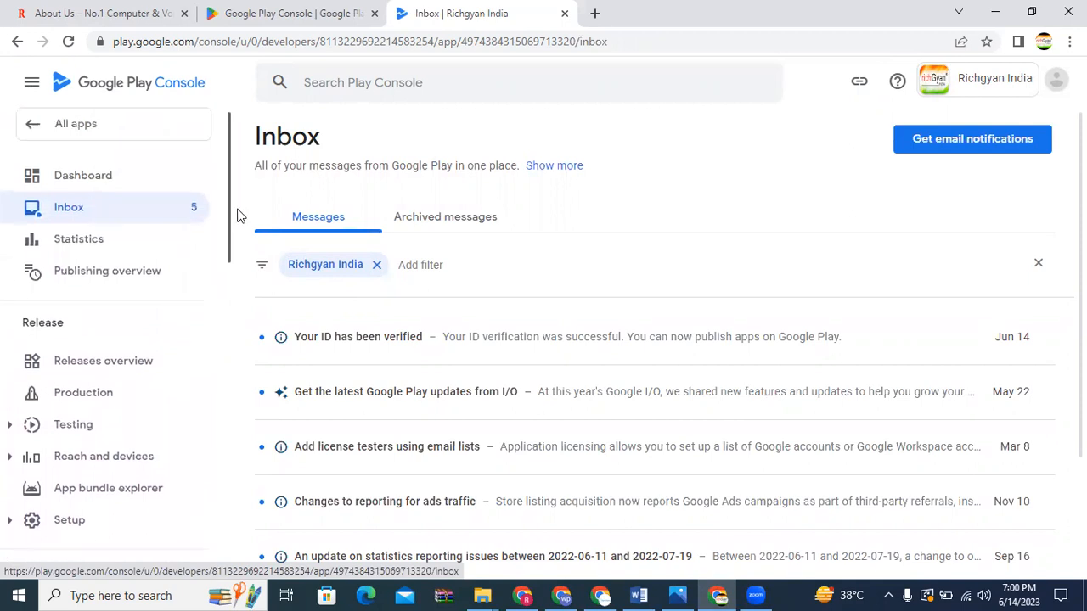
pyautogui.click(119, 180)
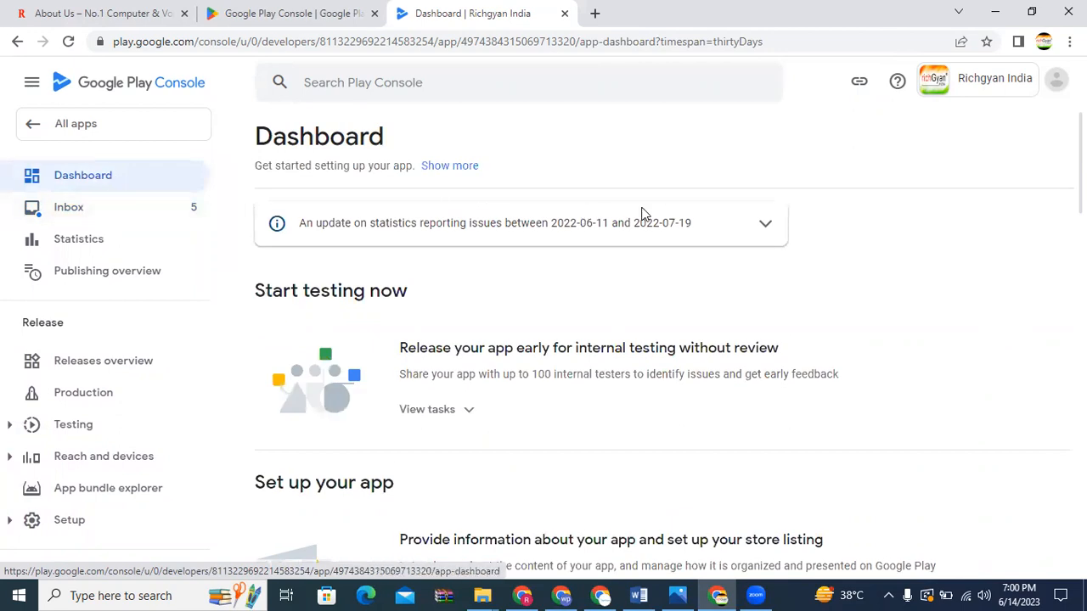
pyautogui.scroll(-4, 663, 365)
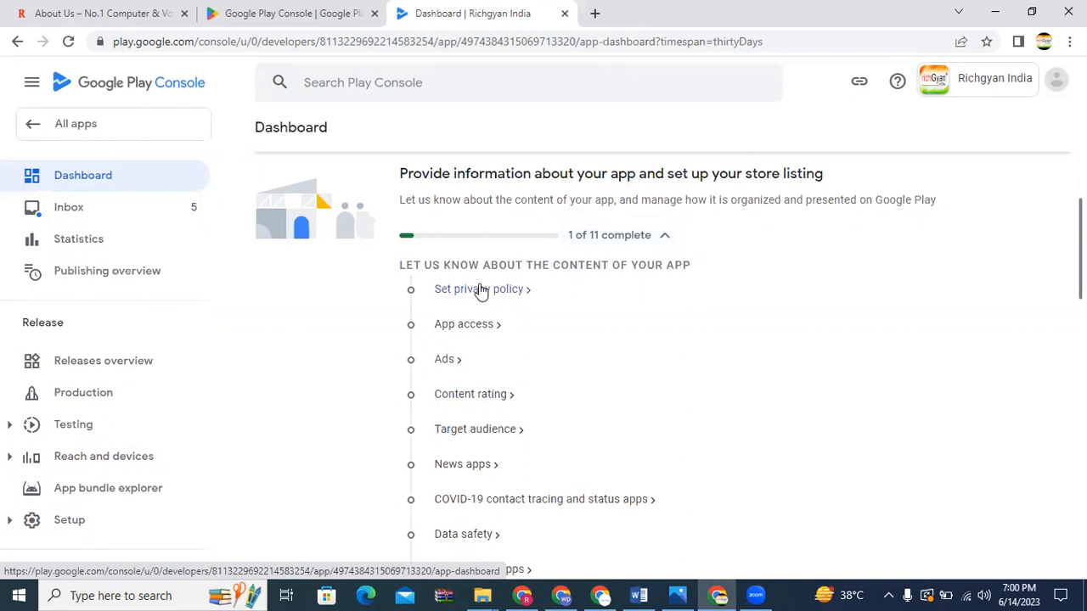
pyautogui.click(474, 291)
pyautogui.click(391, 306)
# Open the Privacy Policy page from the Richgyan website's footer in a separate tab and copy its web address
pyautogui.click(117, 14)
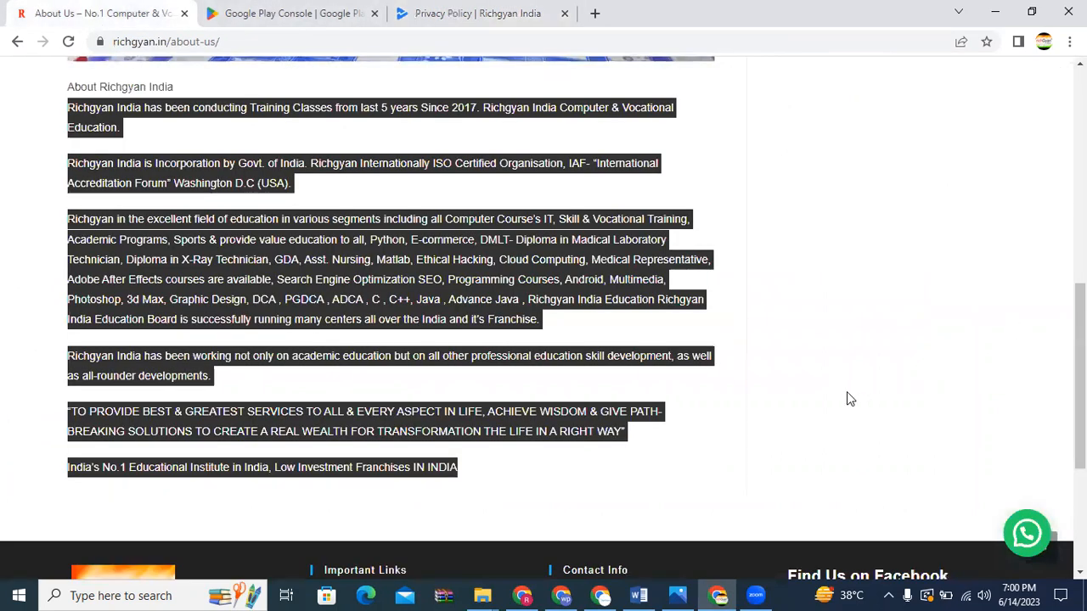
pyautogui.click(847, 393)
pyautogui.scroll(-1, 1081, 382)
pyautogui.scroll(-2, 226, 444)
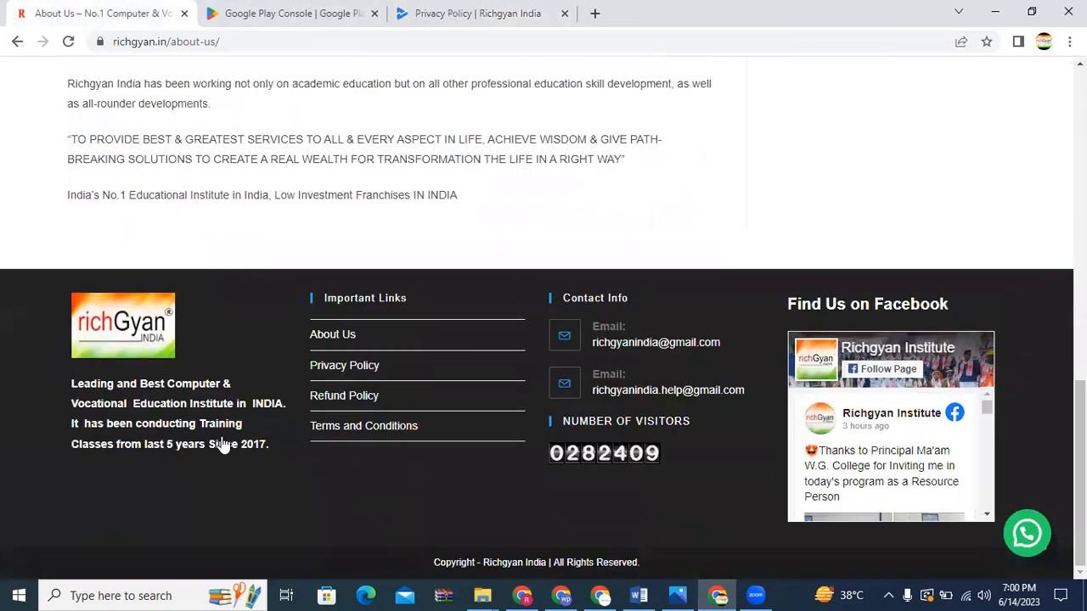
pyautogui.rightClick(339, 374)
pyautogui.click(404, 383)
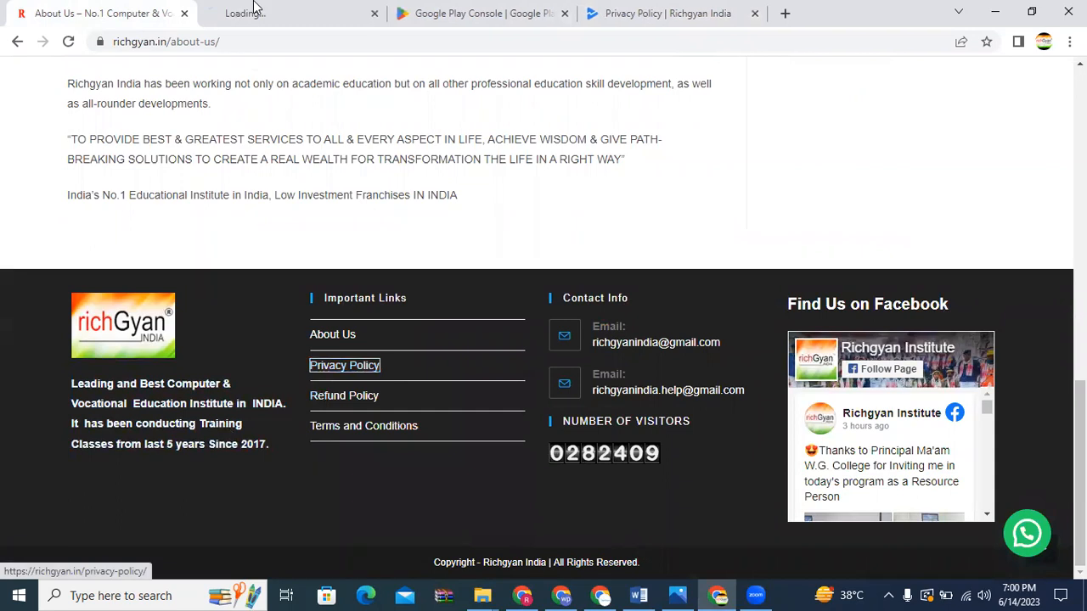
pyautogui.click(250, 12)
pyautogui.click(252, 43)
pyautogui.rightClick(218, 43)
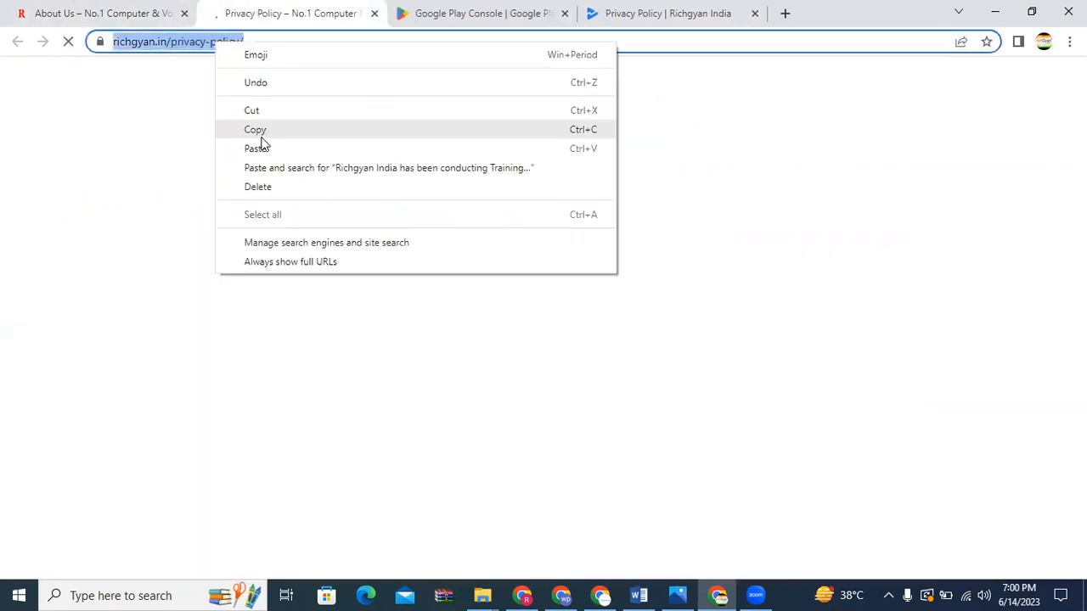
pyautogui.click(265, 128)
pyautogui.click(492, 13)
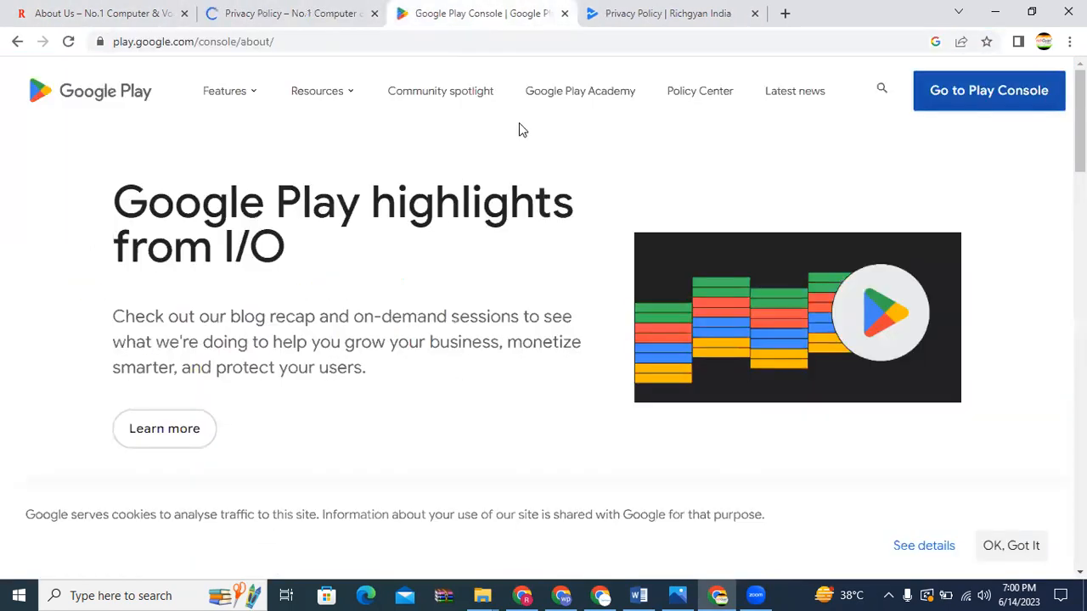
pyautogui.click(626, 13)
pyautogui.rightClick(333, 311)
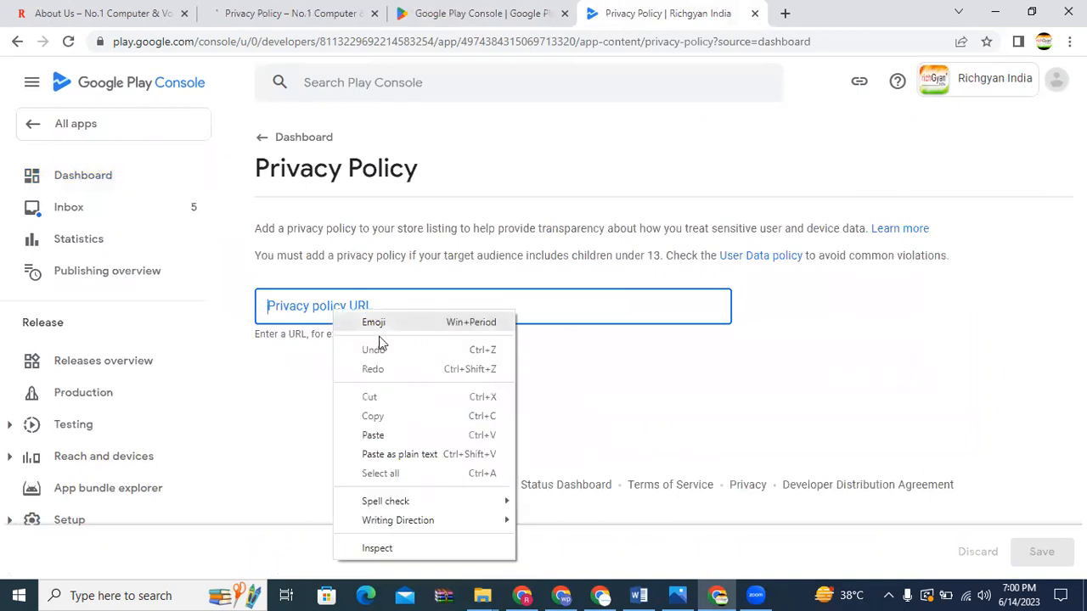
pyautogui.click(384, 435)
pyautogui.click(1045, 560)
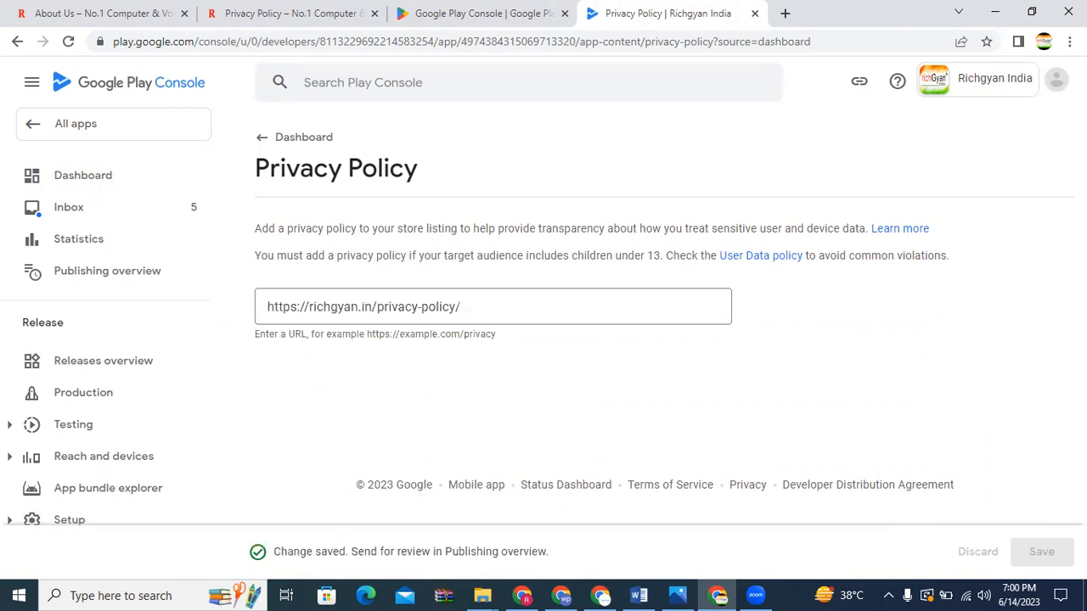
# Open the App access task from the dashboard checklist and declare that all or some functionality in the app is restricted
pyautogui.click(272, 139)
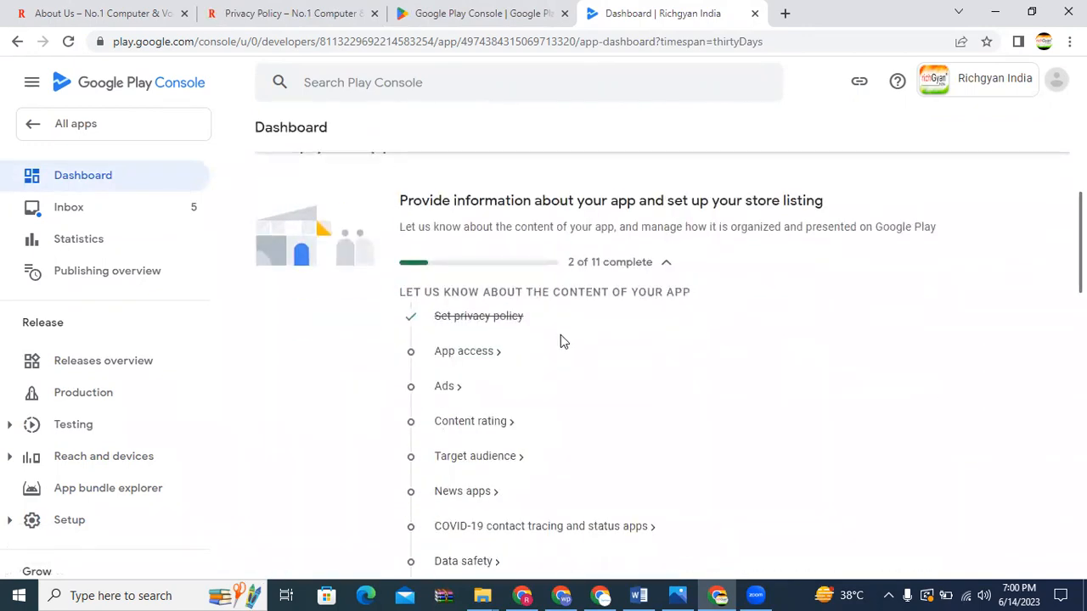
pyautogui.click(463, 353)
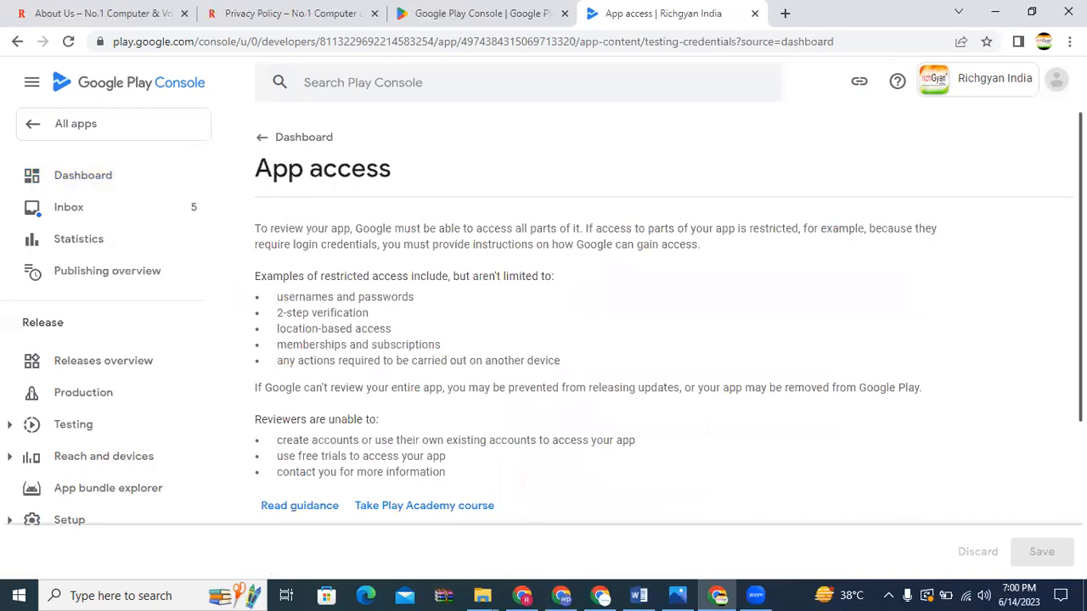
pyautogui.scroll(-3, 662, 339)
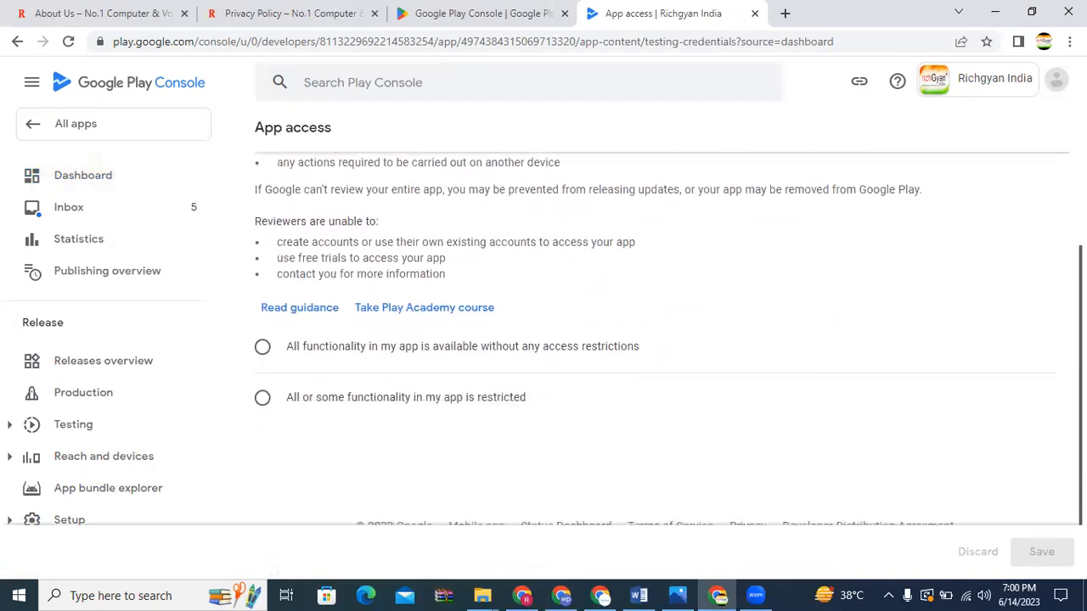
pyautogui.click(263, 398)
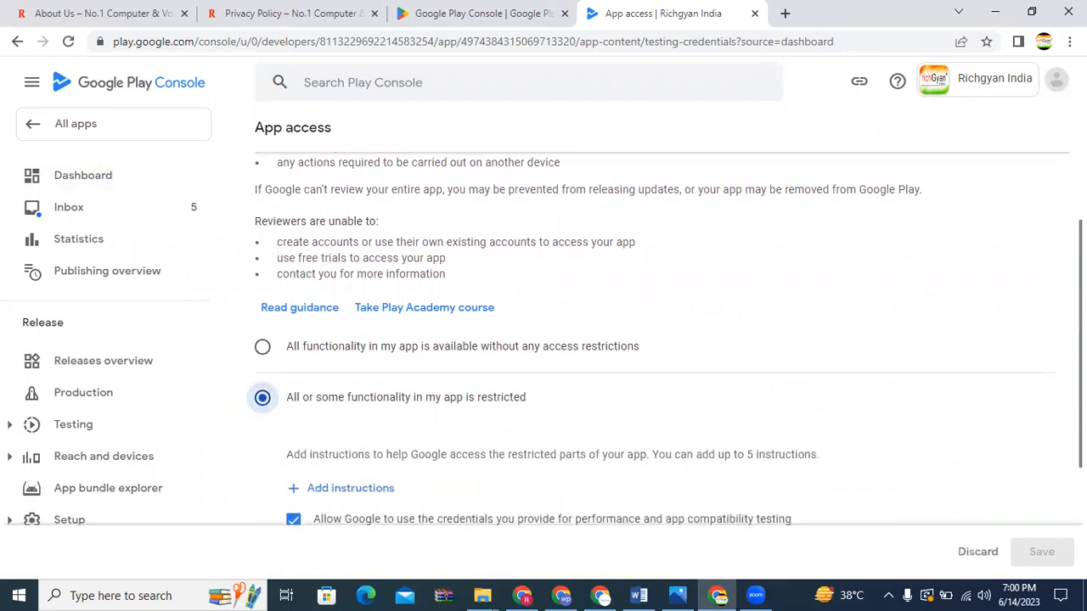
pyautogui.scroll(-3, 777, 424)
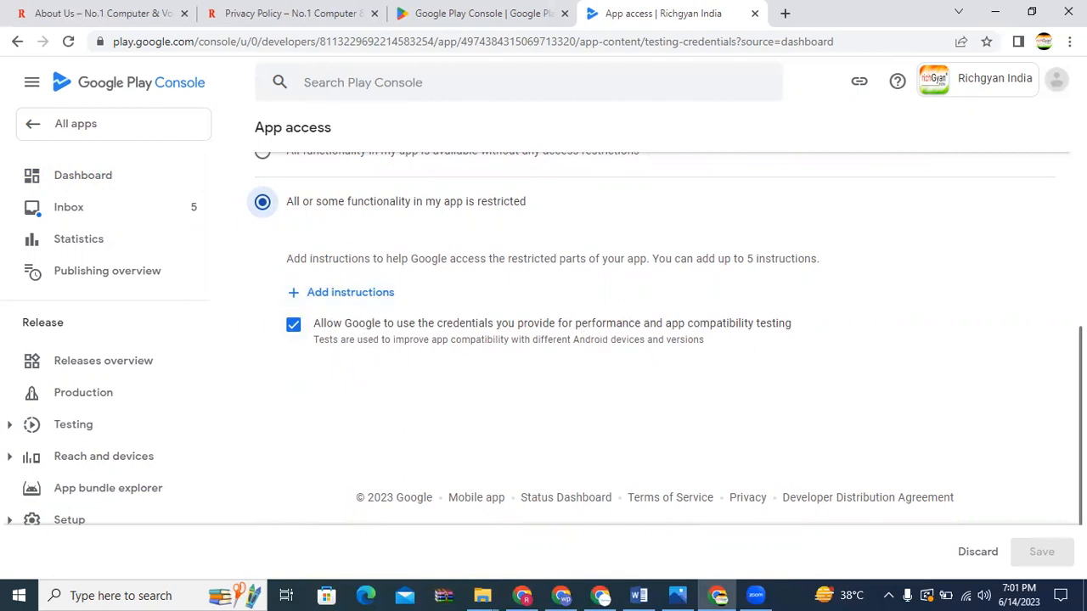
pyautogui.scroll(4, 662, 339)
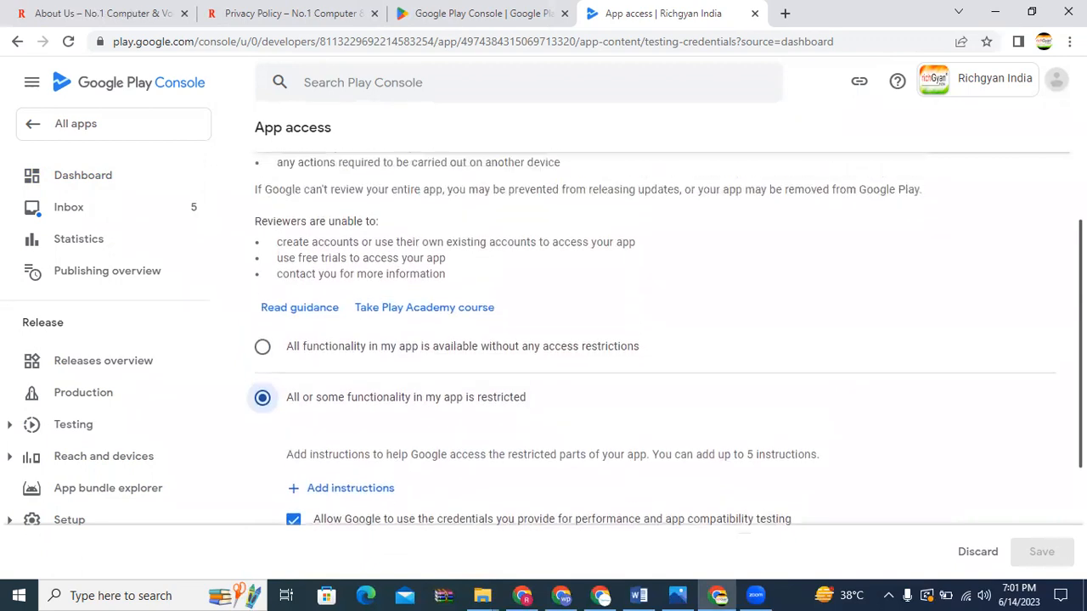
pyautogui.scroll(-3, 663, 339)
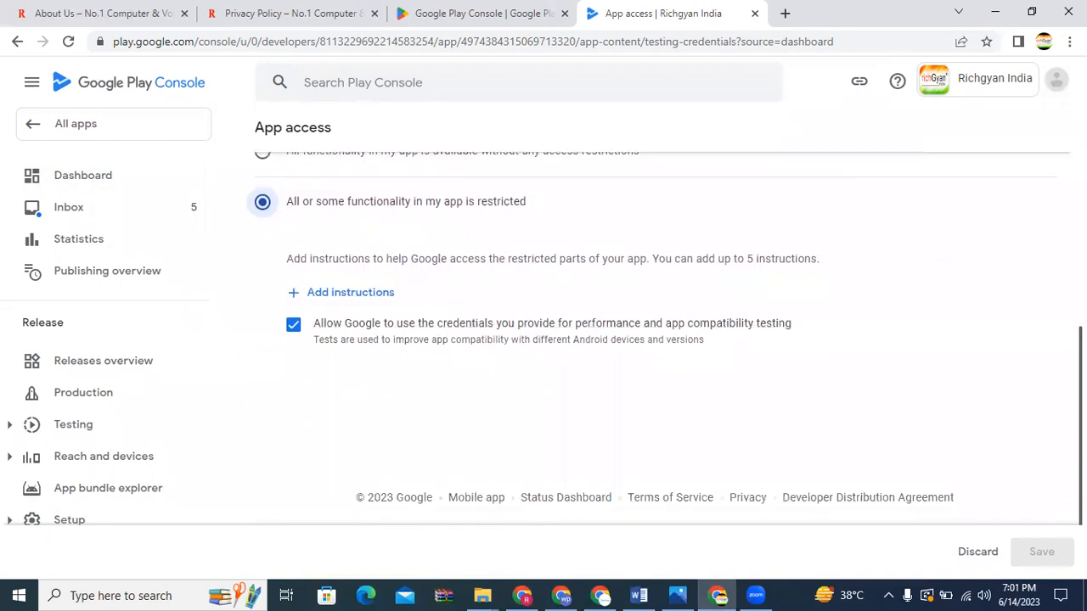
# Start a new set of access instructions and name it Login
pyautogui.click(375, 293)
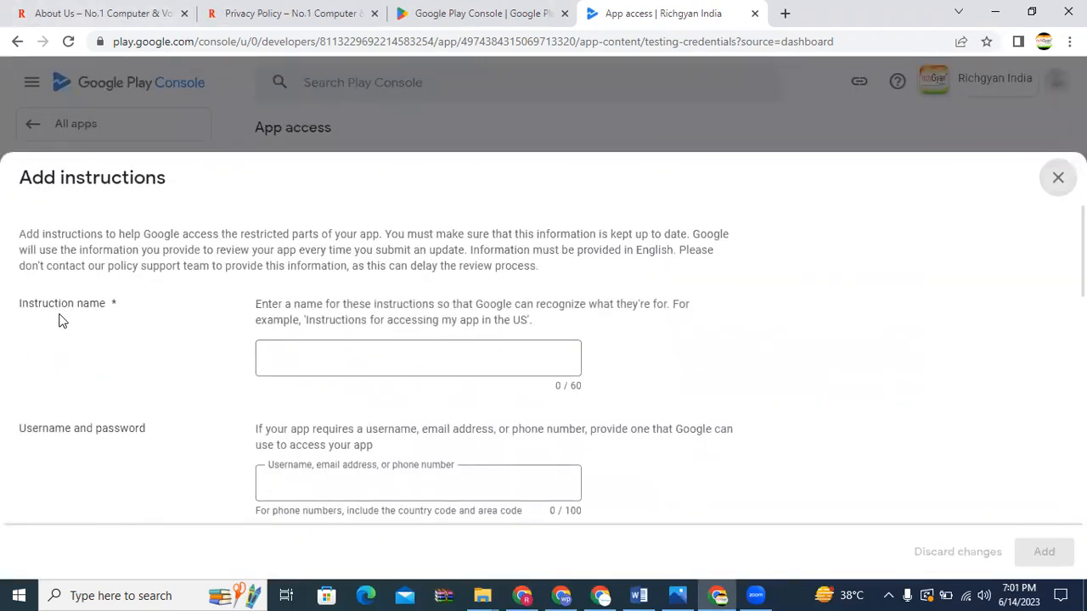
pyautogui.click(315, 359)
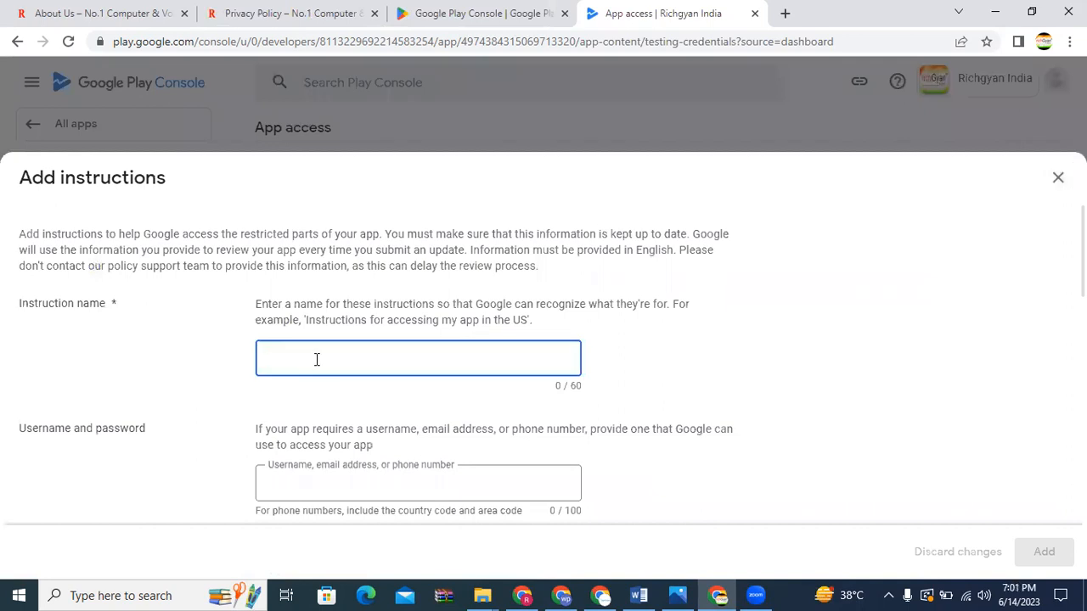
pyautogui.write('Login')
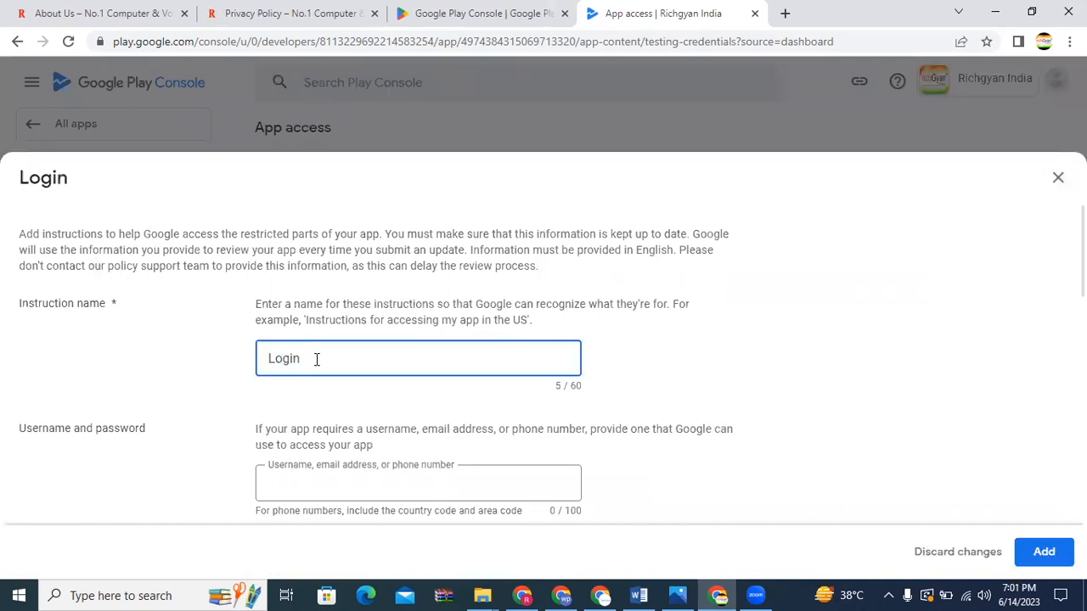
# Switch to the other Chrome profile's window and open Password Manager by searching its settings for "pass"
pyautogui.click(782, 13)
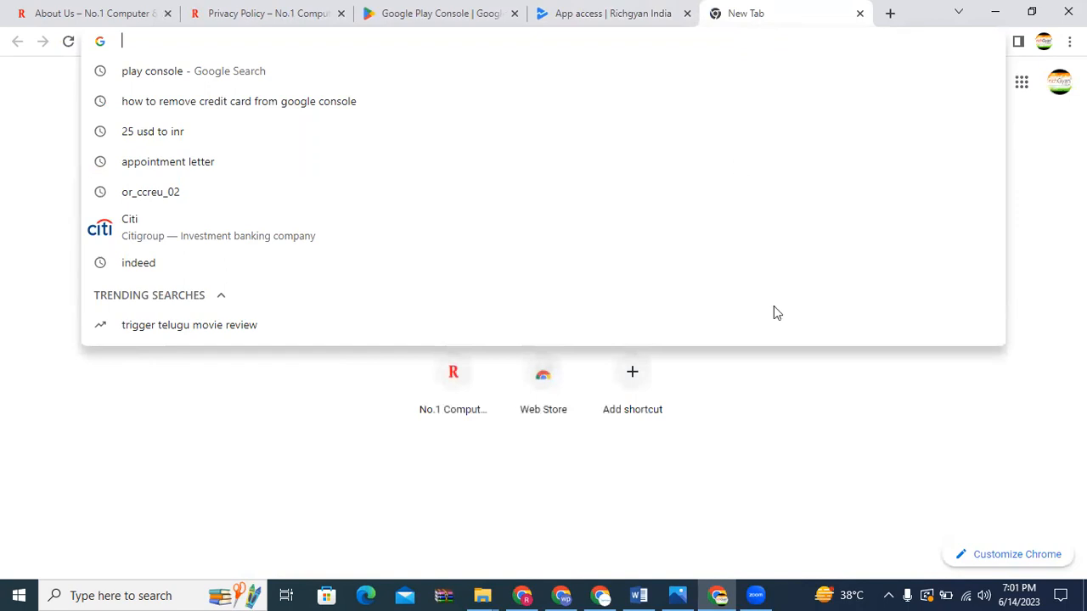
pyautogui.click(1044, 133)
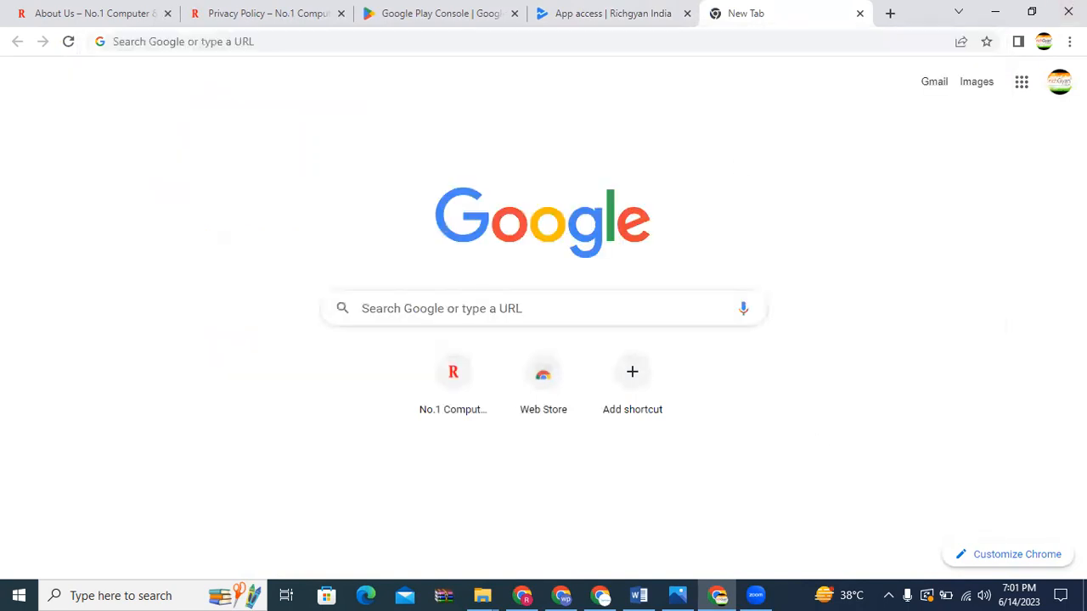
pyautogui.click(522, 596)
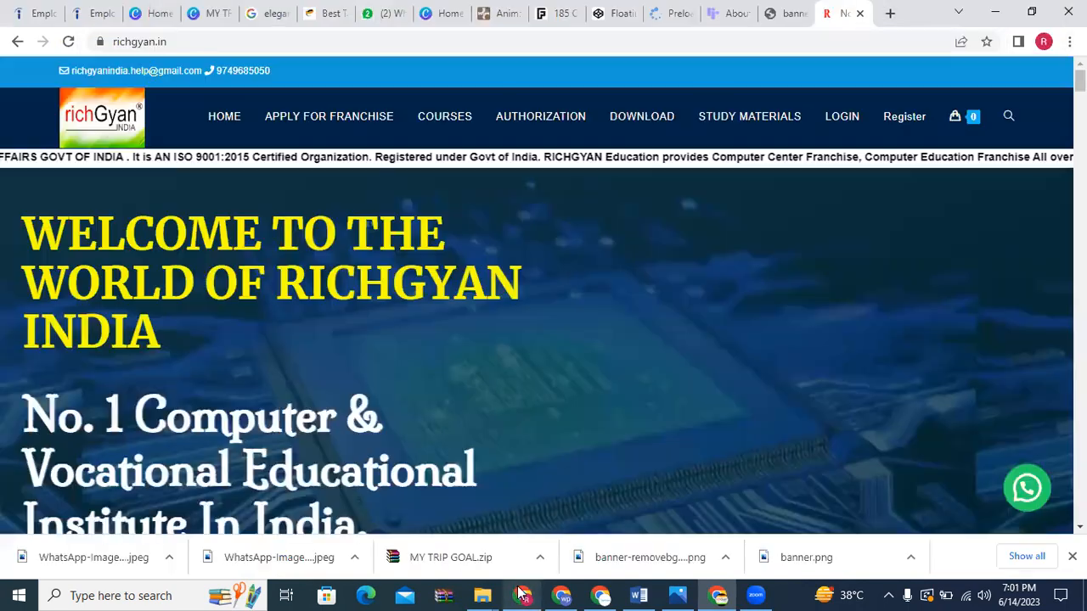
pyautogui.click(1070, 41)
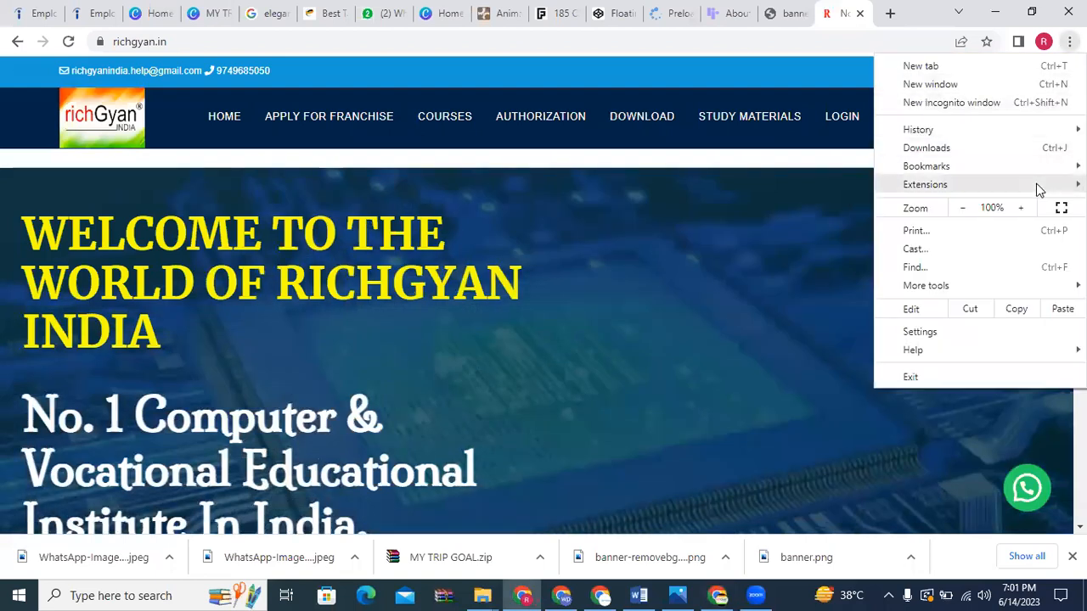
pyautogui.click(923, 333)
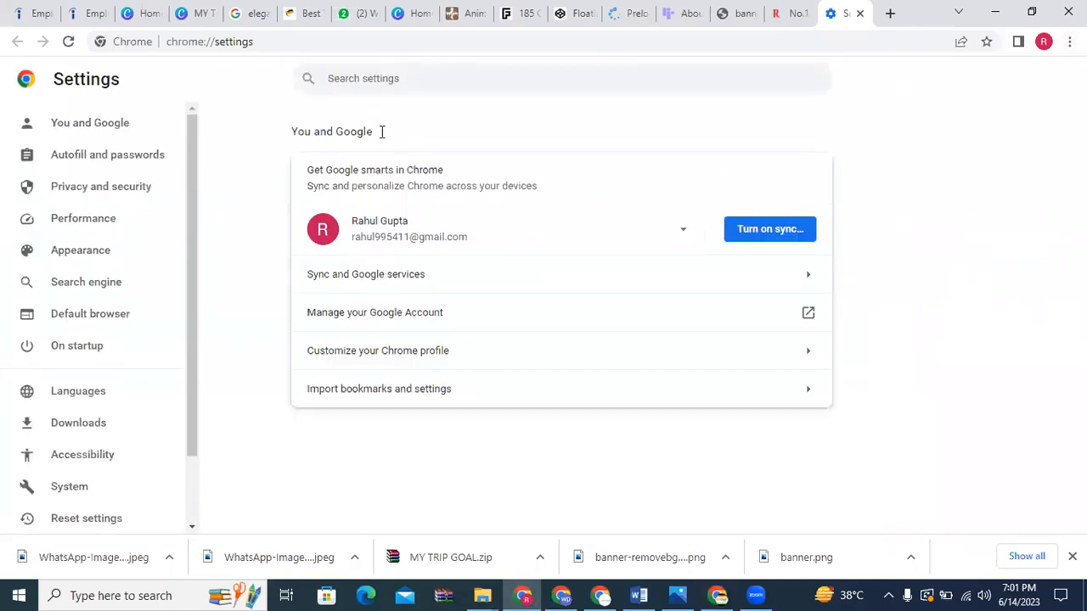
pyautogui.write('pass')
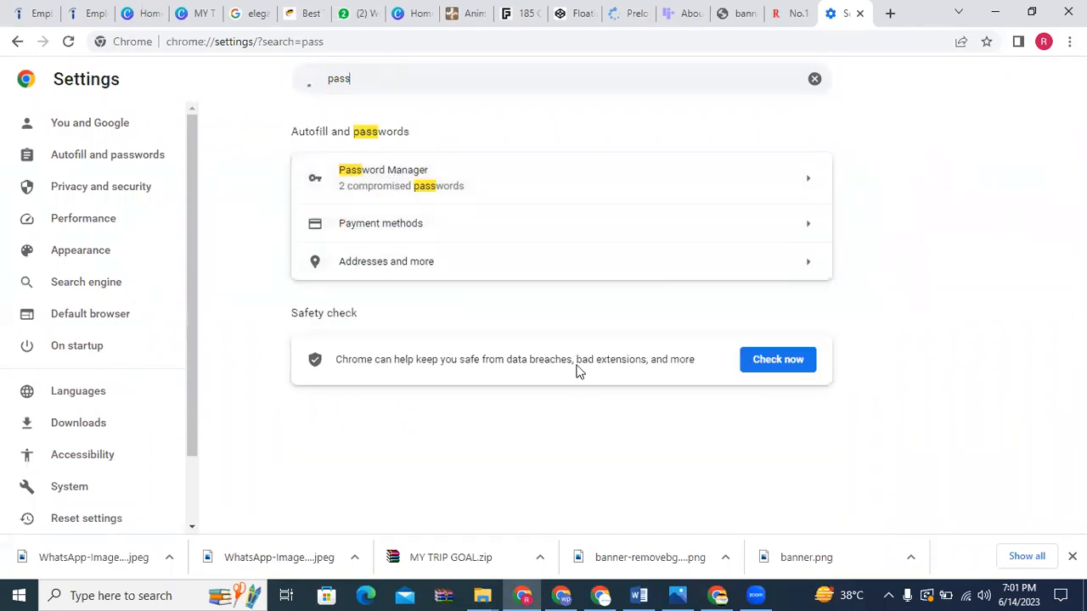
pyautogui.click(431, 199)
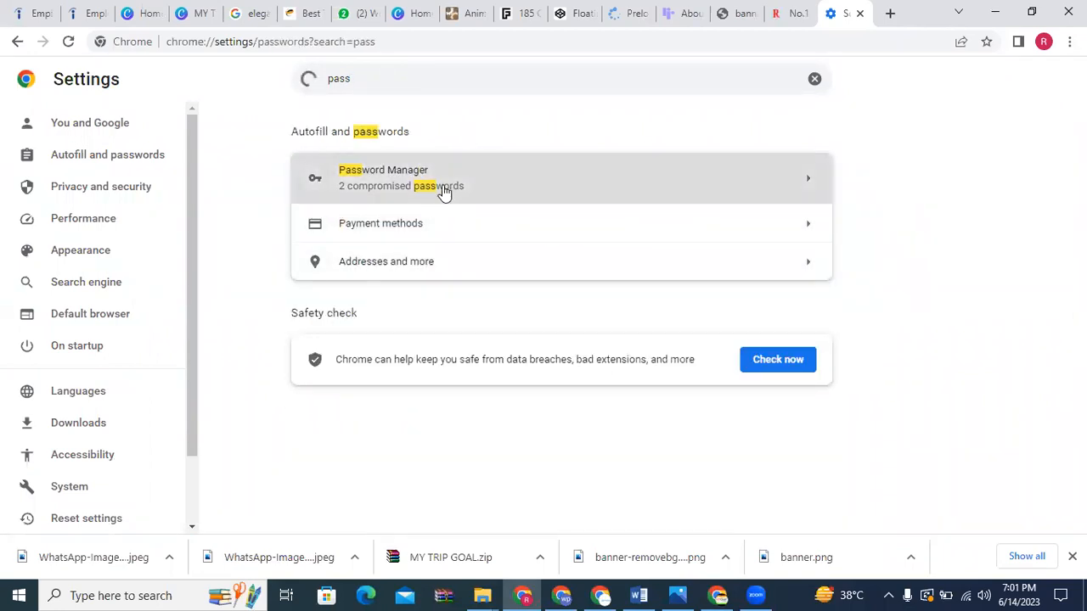
# Search the saved passwords for "rich" and open the richgyan.in entry of the Test Student account
pyautogui.click(742, 122)
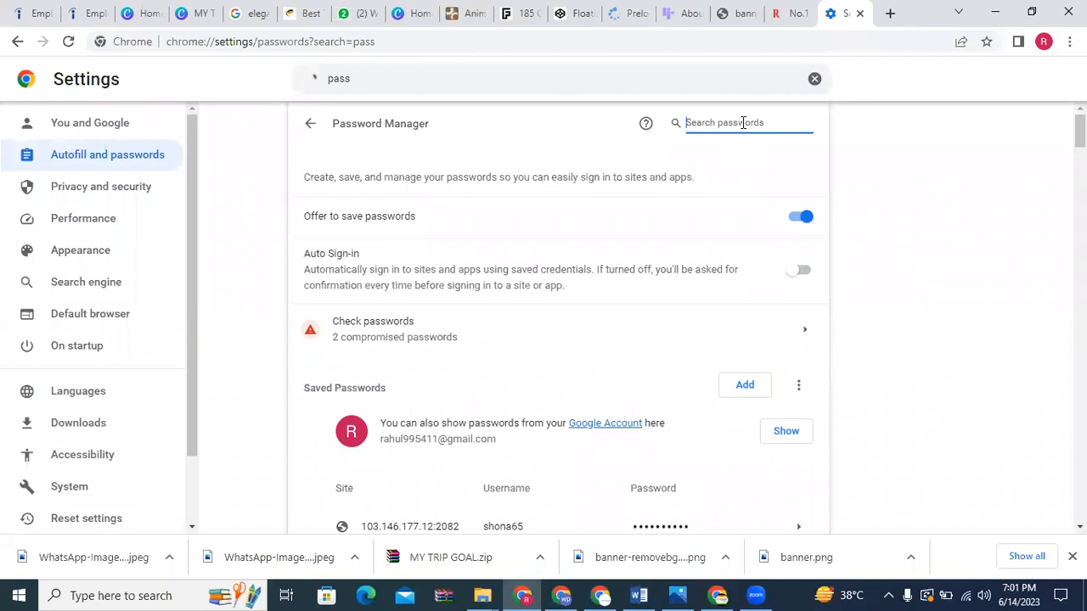
pyautogui.write('rich')
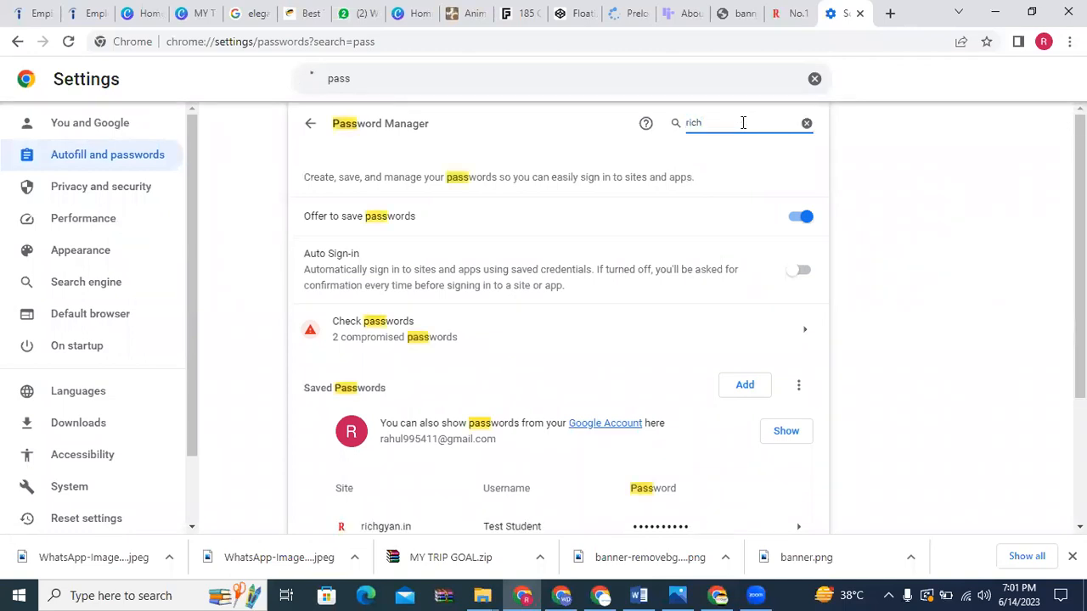
pyautogui.scroll(-3, 980, 400)
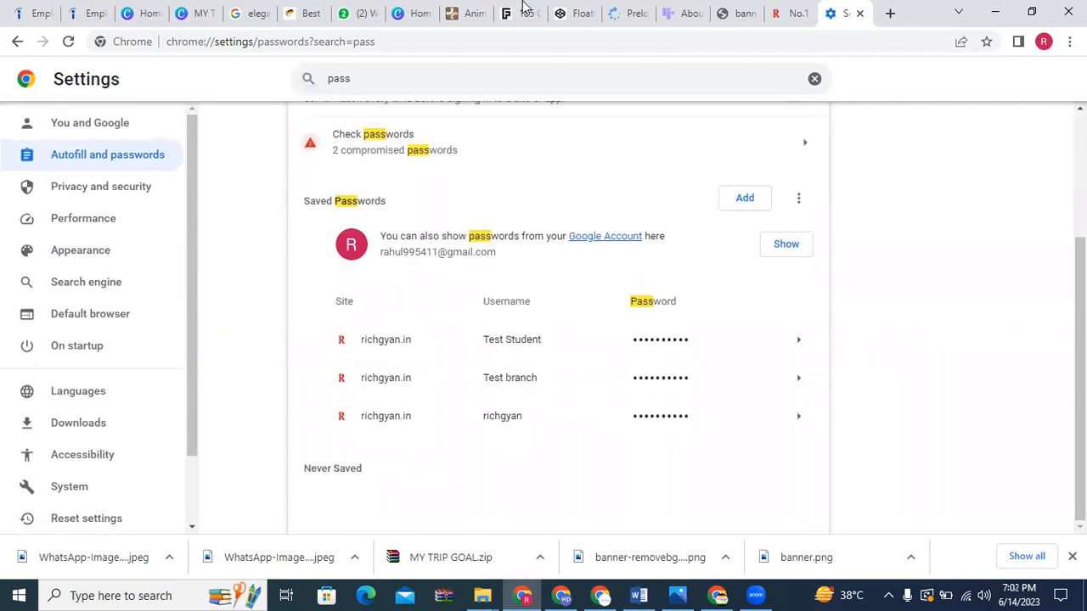
pyautogui.click(641, 340)
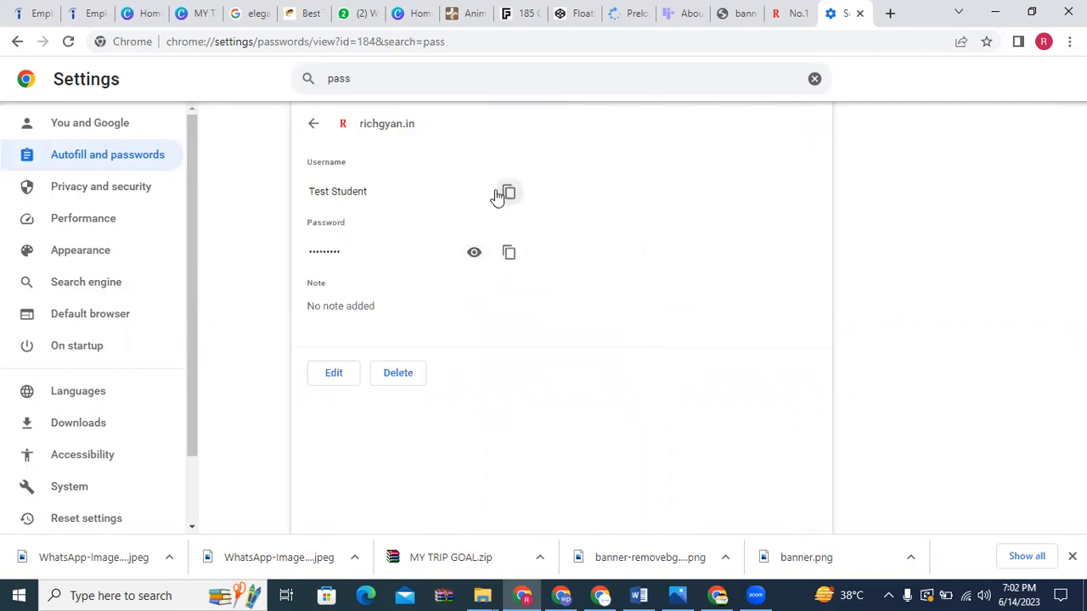
# Copy the username Test Student from the saved entry into the username field of the Login instructions in Play Console
pyautogui.moveTo(378, 193); pyautogui.dragTo(304, 193)
pyautogui.rightClick(332, 193)
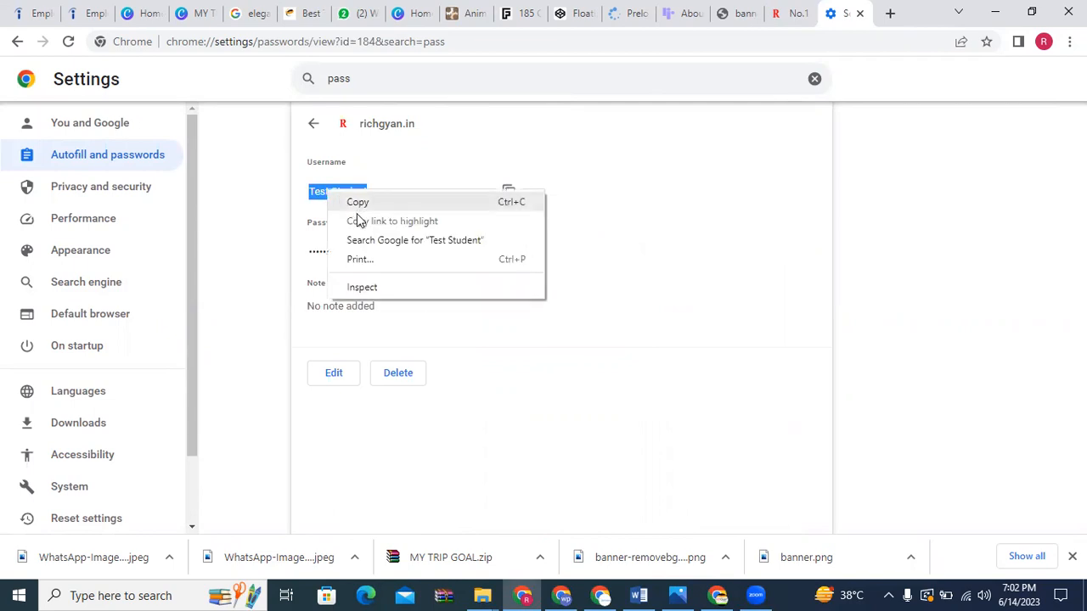
pyautogui.press('Escape')
pyautogui.click(721, 594)
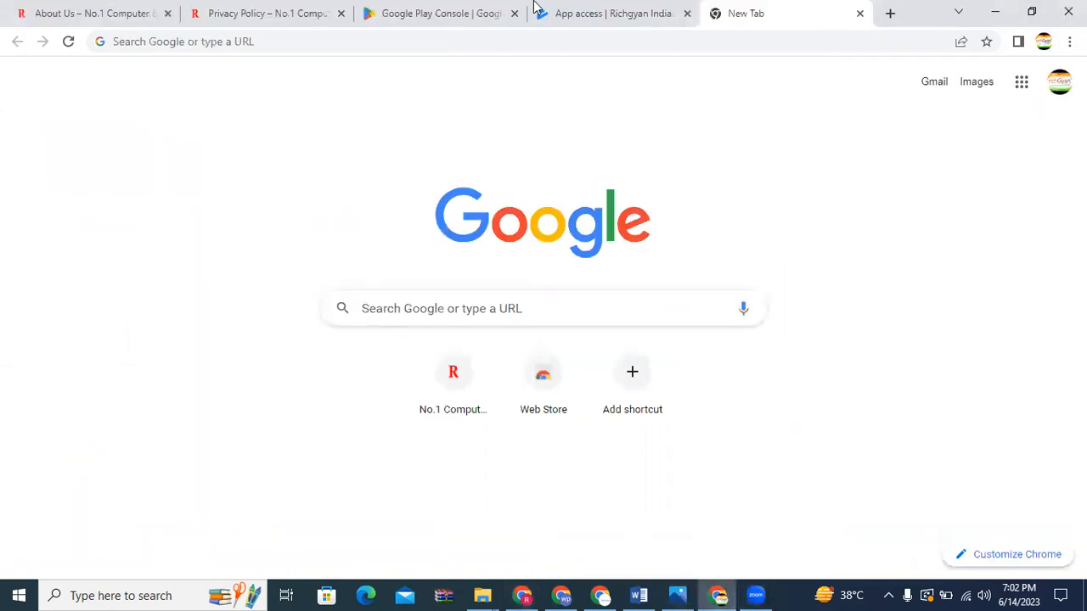
pyautogui.click(583, 10)
pyautogui.click(333, 487)
pyautogui.rightClick(333, 484)
pyautogui.click(373, 363)
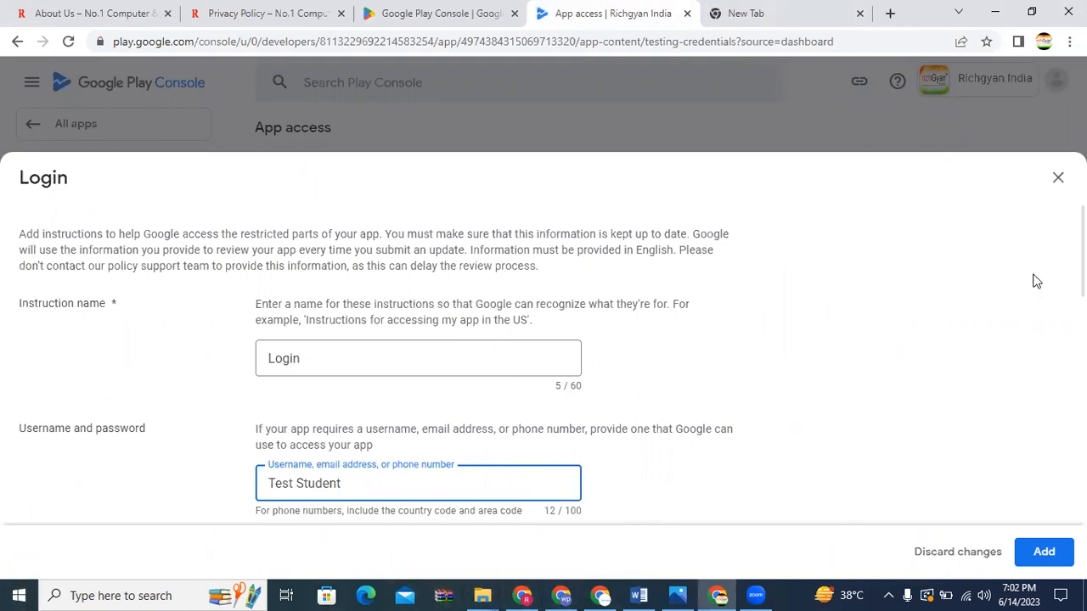
# Switch to the other Chrome profile's window and copy the password from the saved richgyan.in entry
pyautogui.scroll(-4, 543, 317)
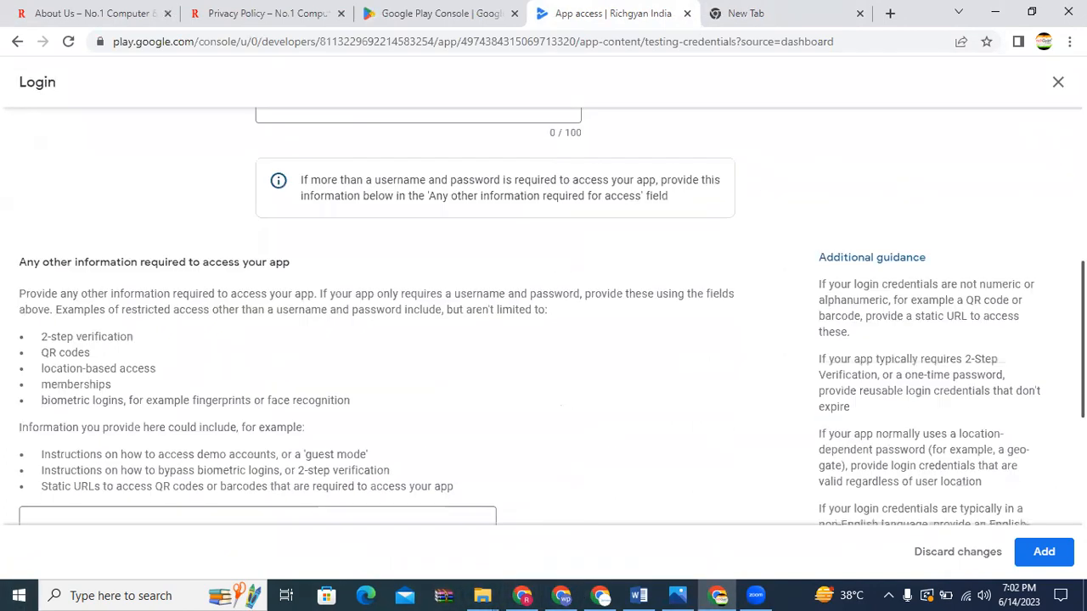
pyautogui.scroll(1, 1048, 269)
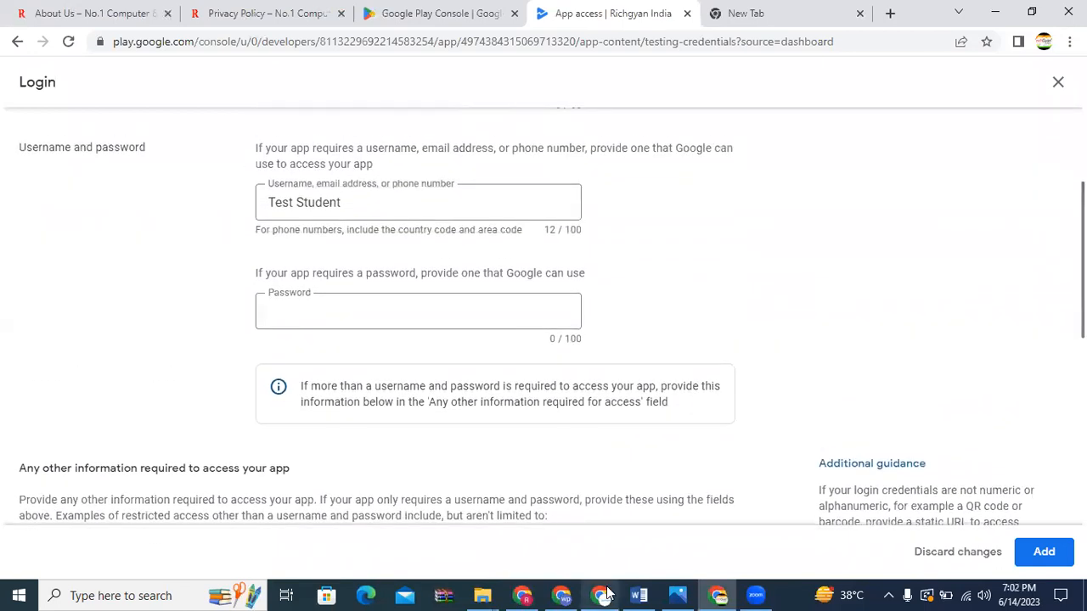
pyautogui.click(527, 592)
pyautogui.click(473, 253)
pyautogui.moveTo(388, 257); pyautogui.dragTo(300, 258)
pyautogui.hotkey('ctrl', 'c')
pyautogui.rightClick(321, 254)
pyautogui.click(337, 263)
pyautogui.click(473, 252)
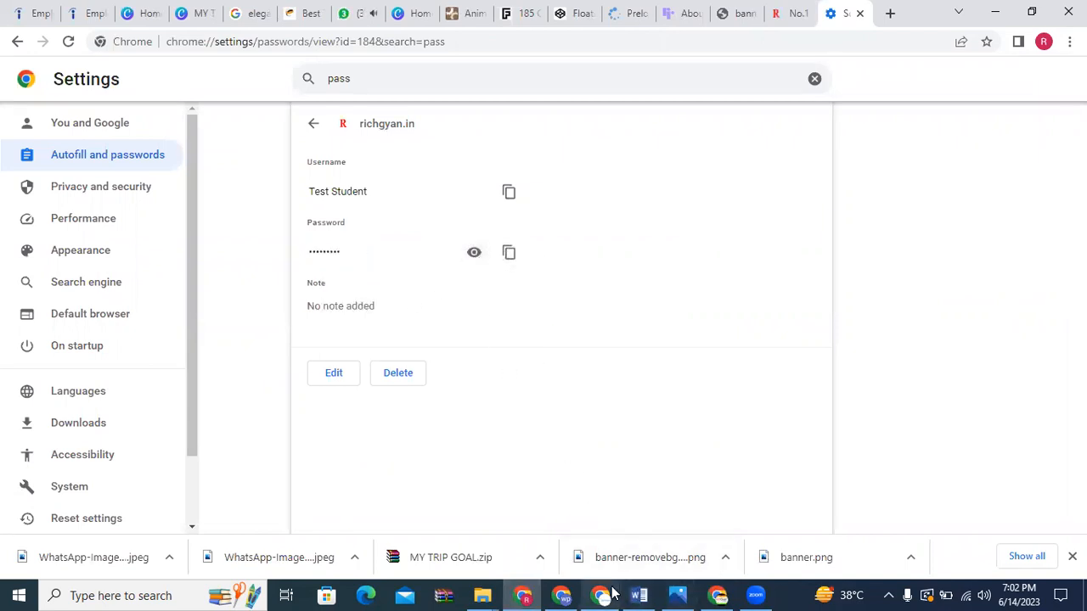
# Return to the Play Console window and paste the copied account password into the Login instructions' password field
pyautogui.moveTo(719, 592)
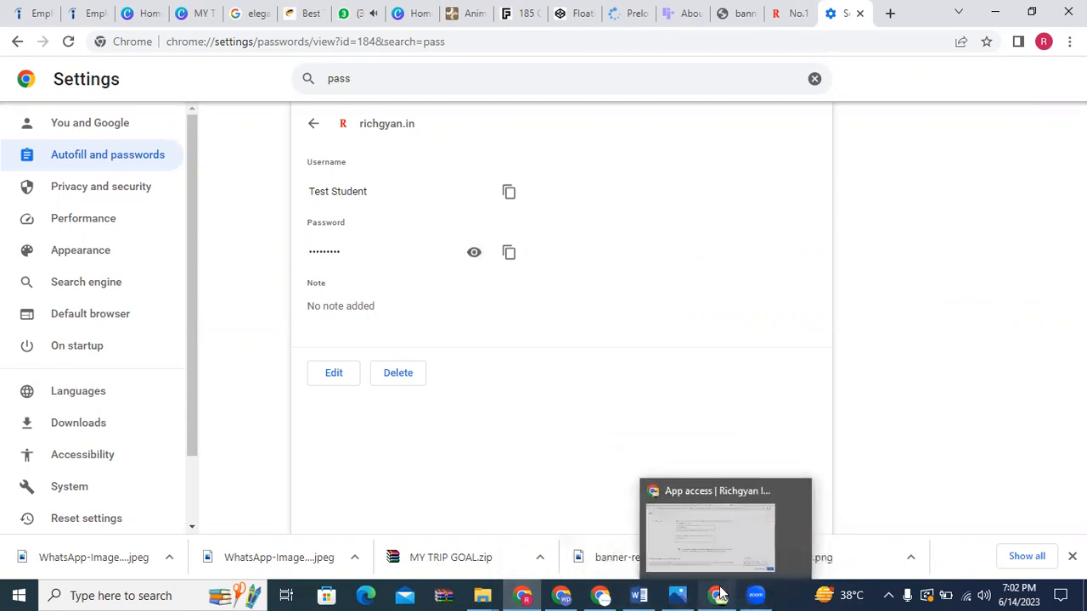
pyautogui.click(710, 535)
pyautogui.click(340, 312)
pyautogui.rightClick(340, 314)
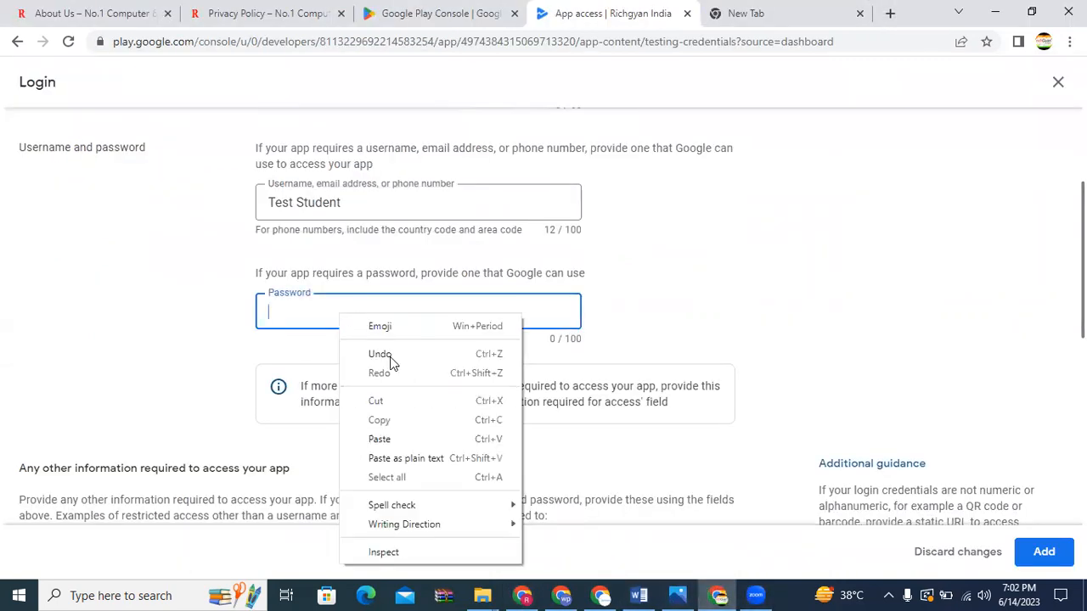
pyautogui.click(384, 438)
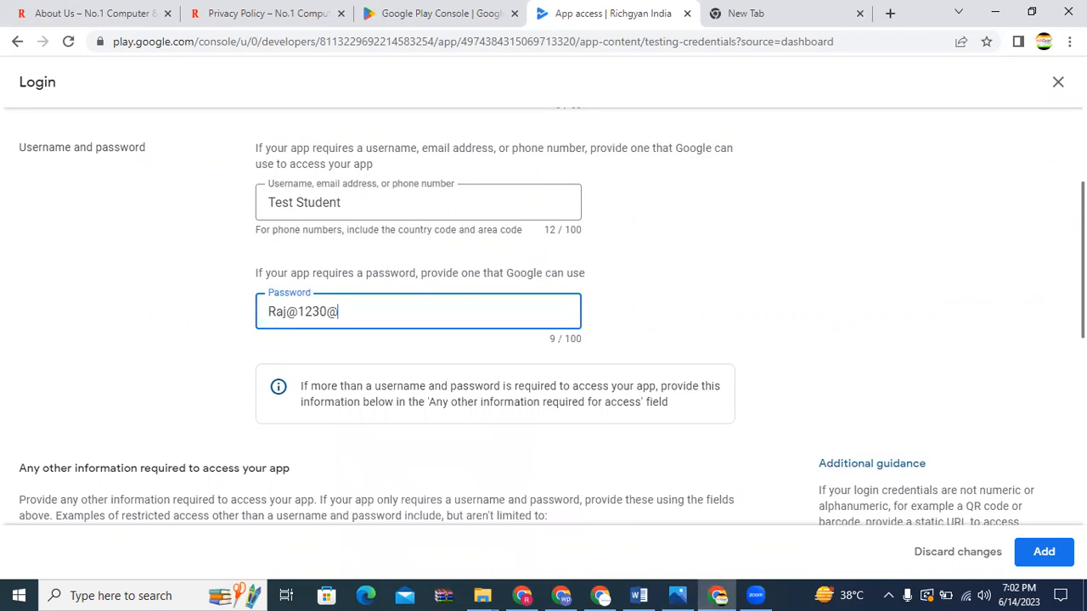
# Declare that no other information is required to access the app and add the Login instructions
pyautogui.scroll(-2, 544, 327)
pyautogui.moveTo(1084, 315); pyautogui.dragTo(1083, 326)
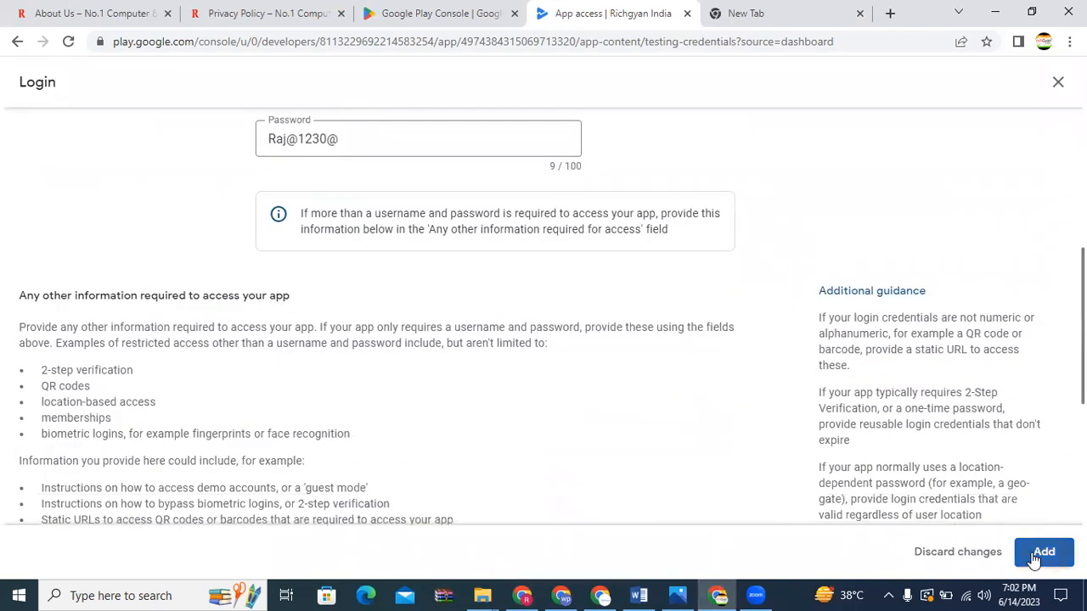
pyautogui.click(1034, 558)
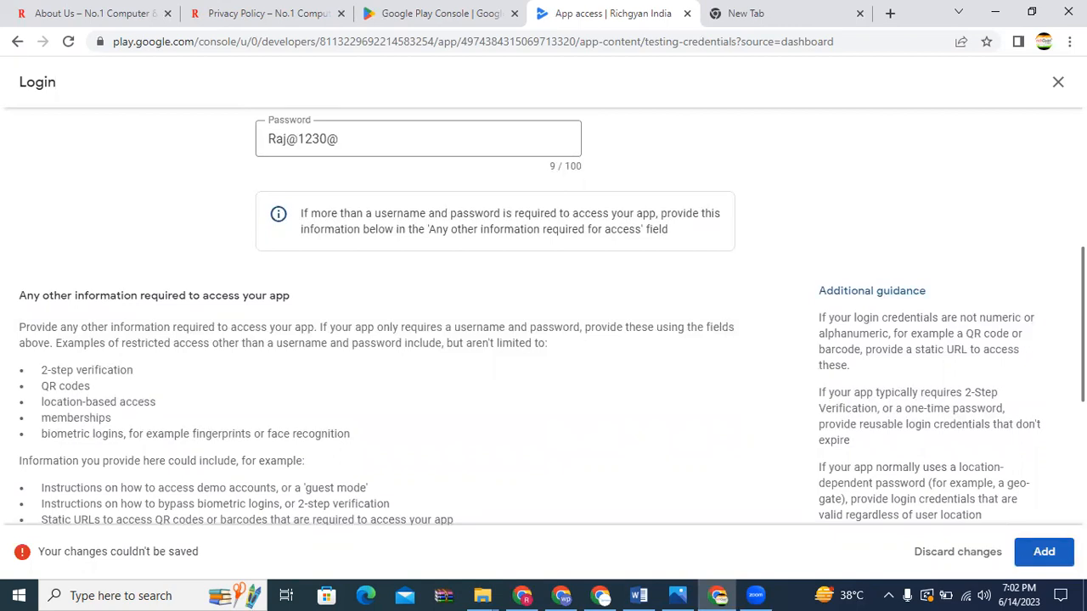
pyautogui.scroll(-4, 543, 310)
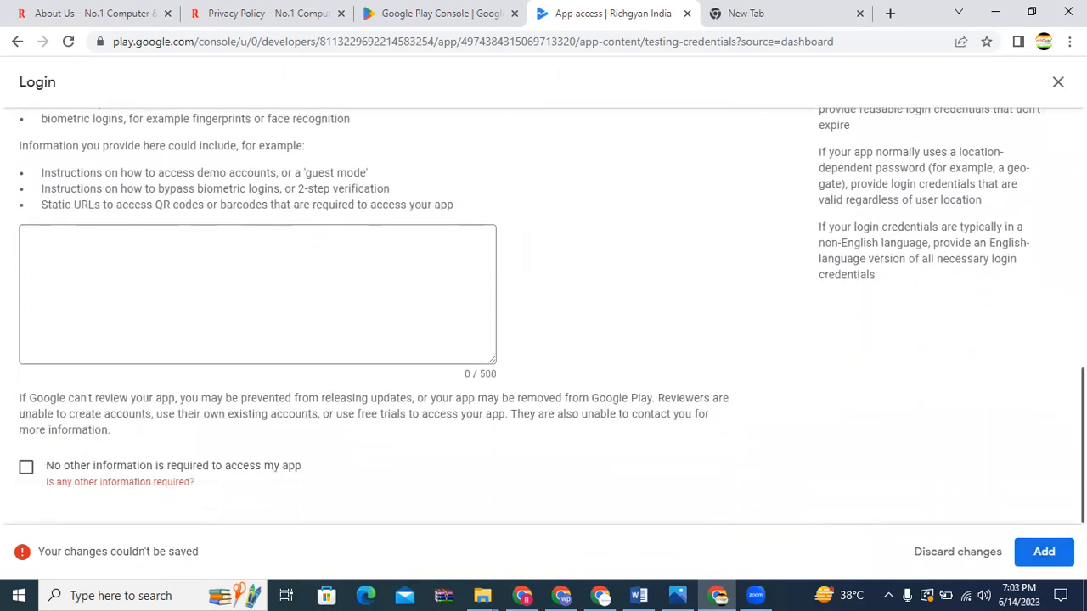
pyautogui.click(27, 467)
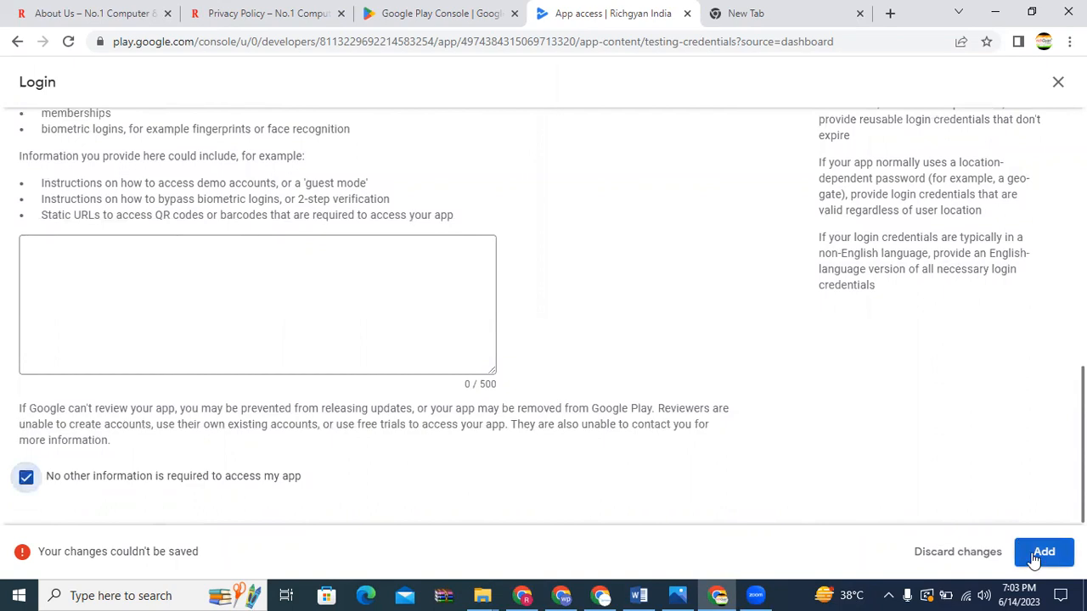
pyautogui.click(1043, 557)
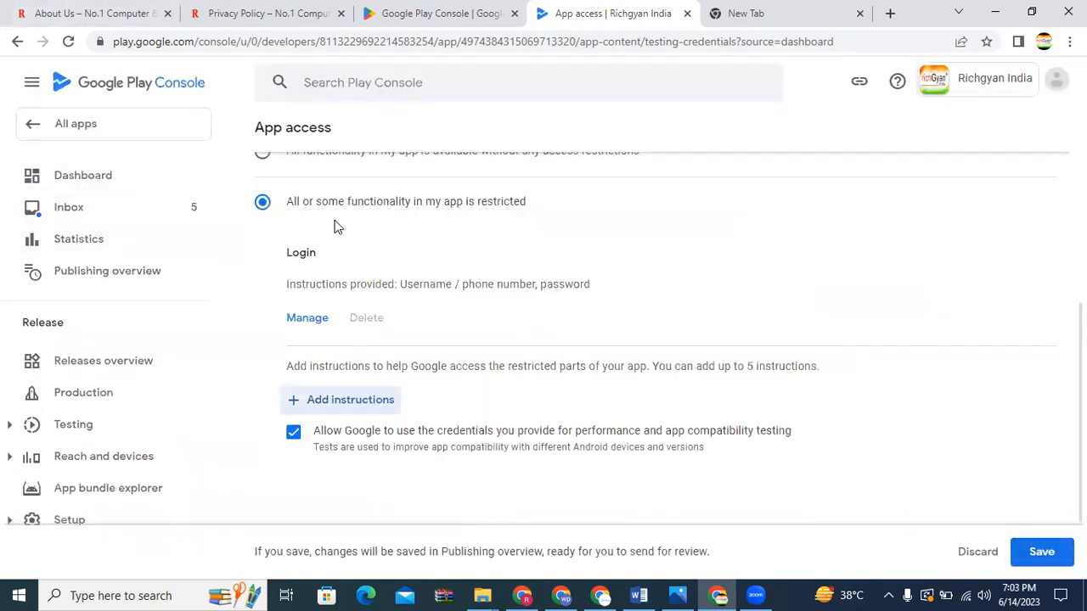
# Save the App access declaration and return to the app's Dashboard
pyautogui.click(1043, 553)
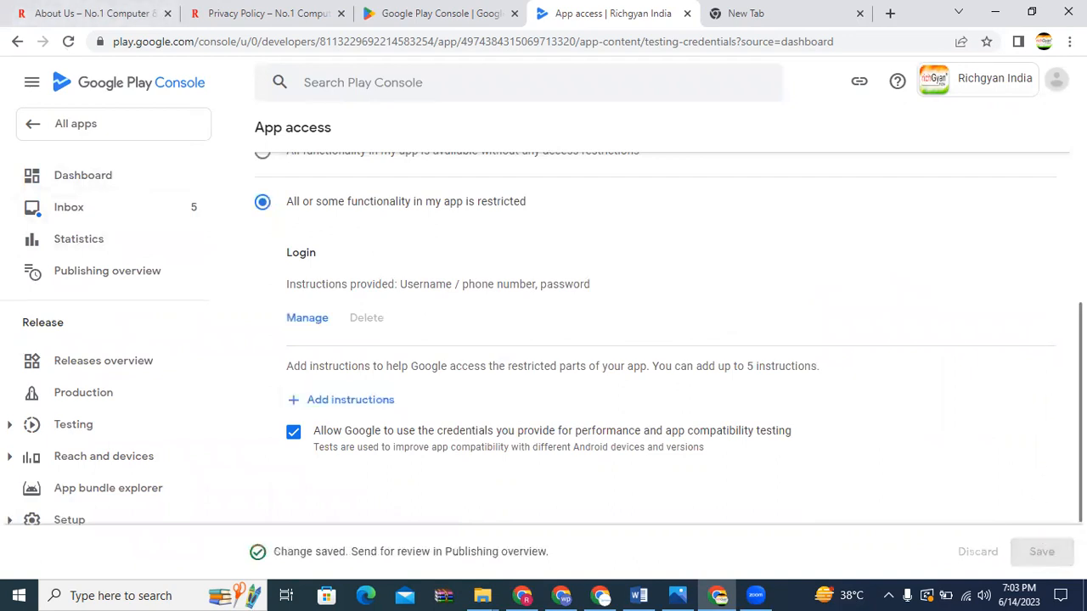
pyautogui.scroll(-2, 1017, 156)
pyautogui.scroll(6, 1017, 155)
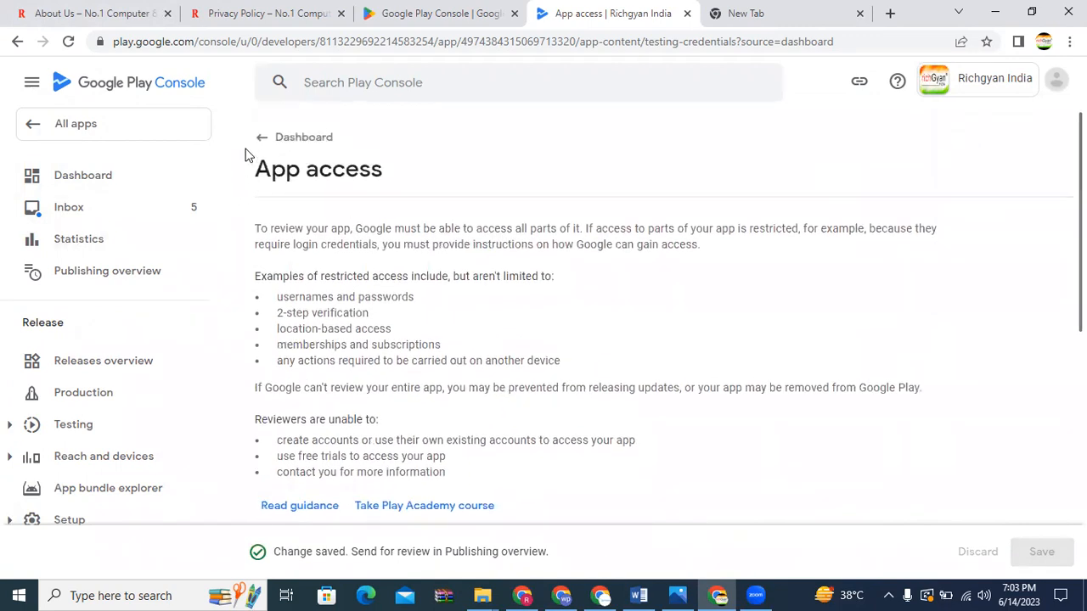
pyautogui.click(257, 141)
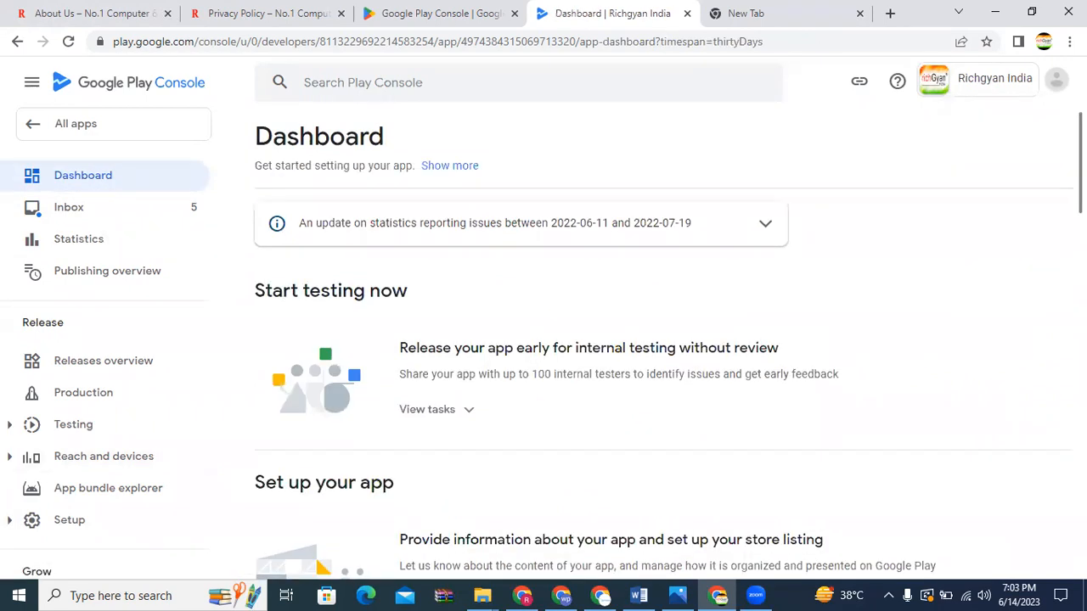
# Open the Ads setup task, declare that the app does not contain ads, and save the declaration
pyautogui.scroll(-5, 662, 356)
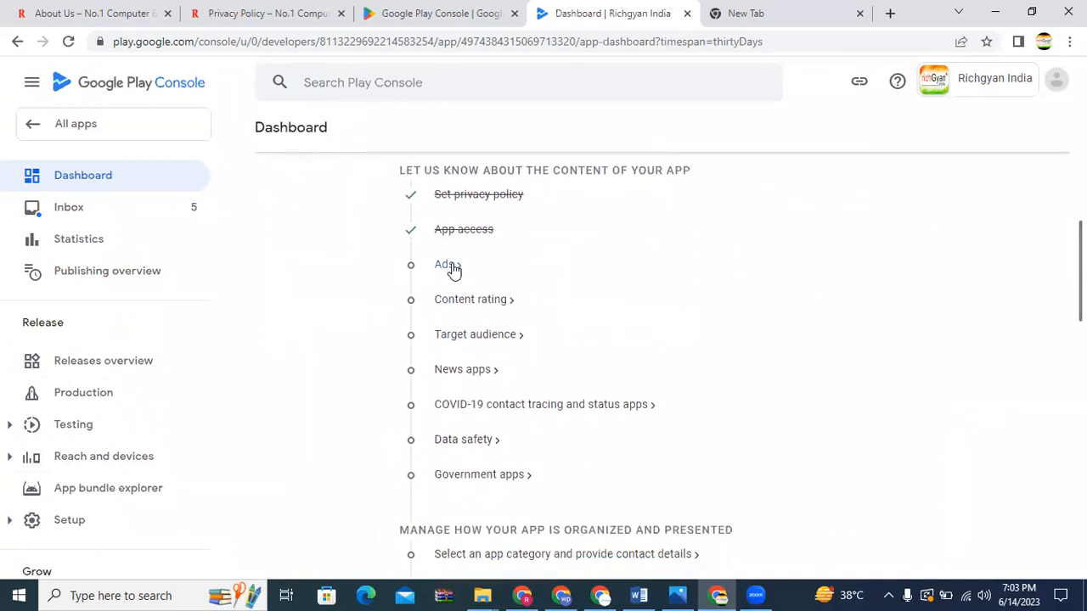
pyautogui.click(452, 266)
pyautogui.click(498, 374)
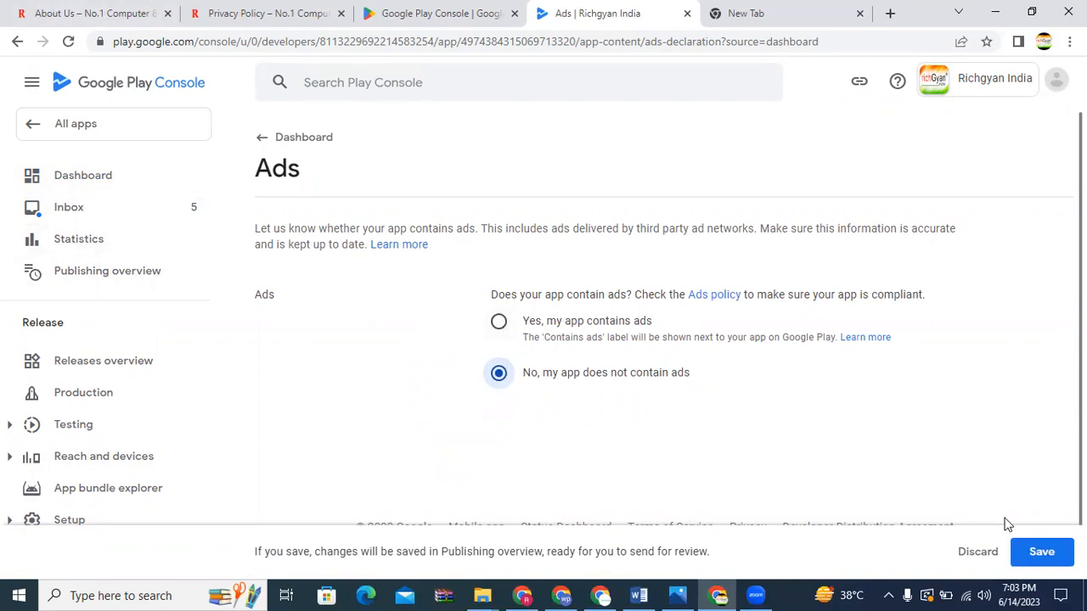
pyautogui.click(1044, 554)
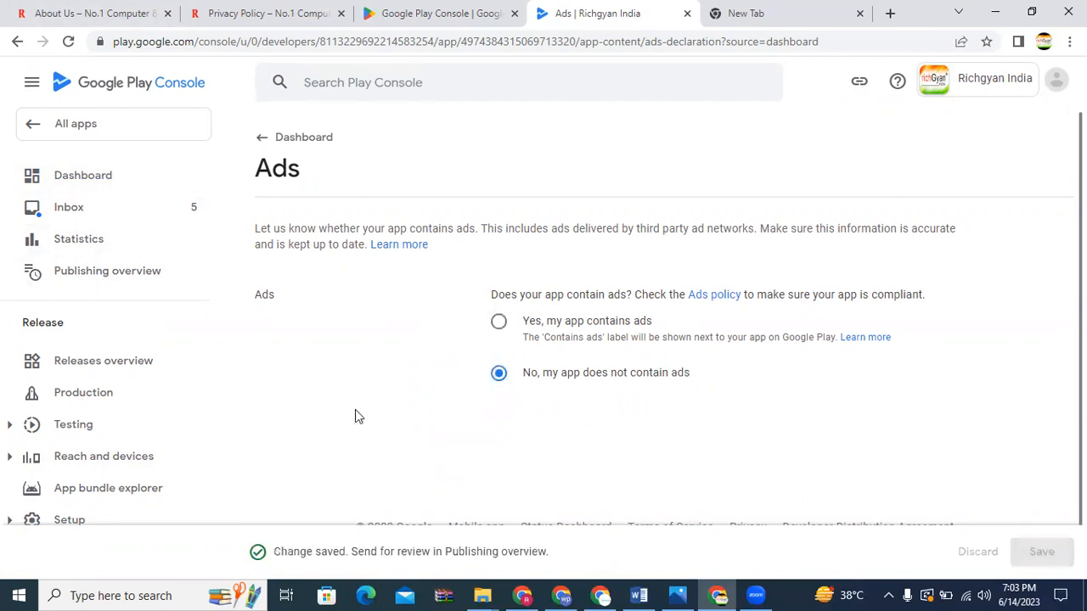
# Return to the Dashboard, open the Content rating task and start its questionnaire
pyautogui.click(262, 141)
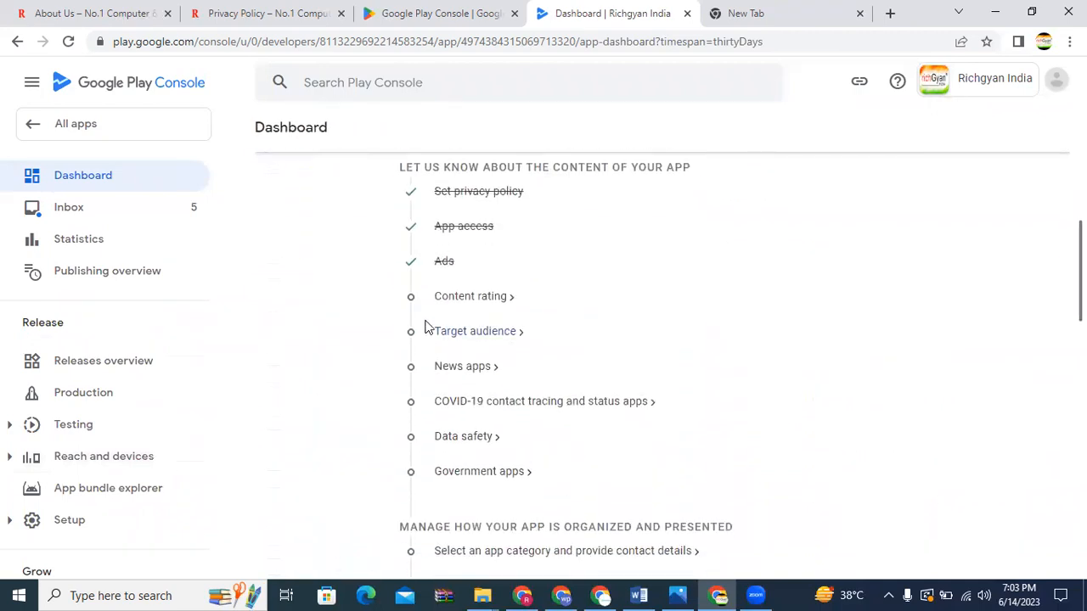
pyautogui.click(465, 299)
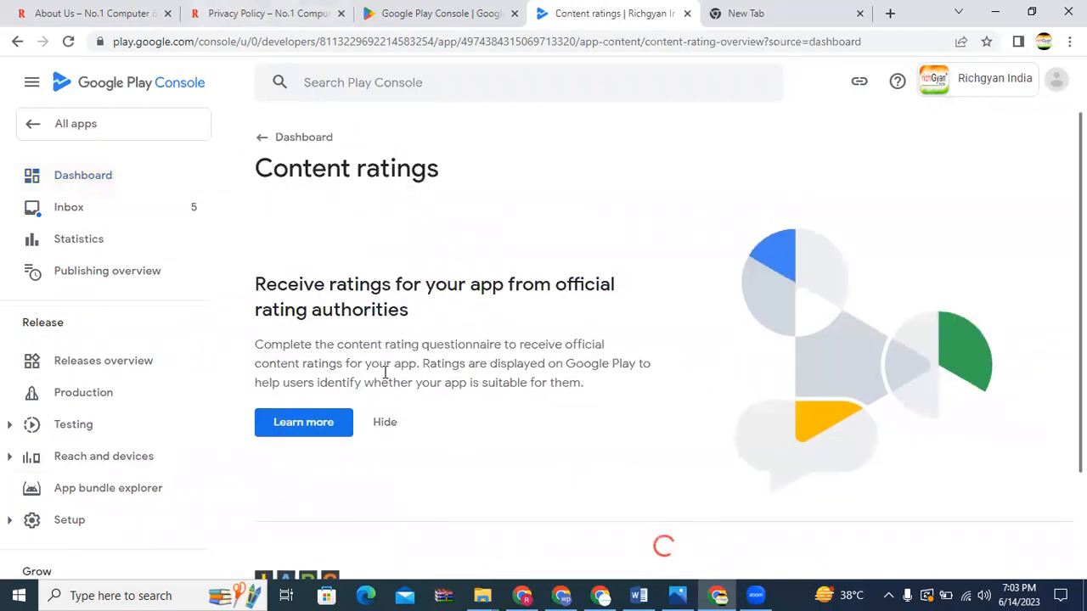
pyautogui.scroll(-2, 556, 432)
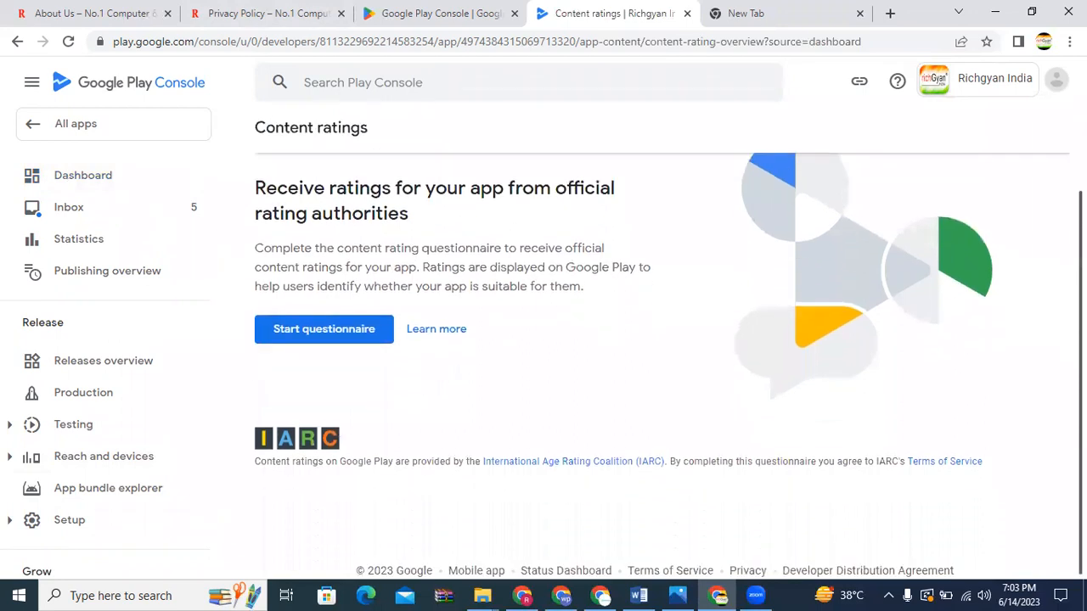
pyautogui.click(307, 327)
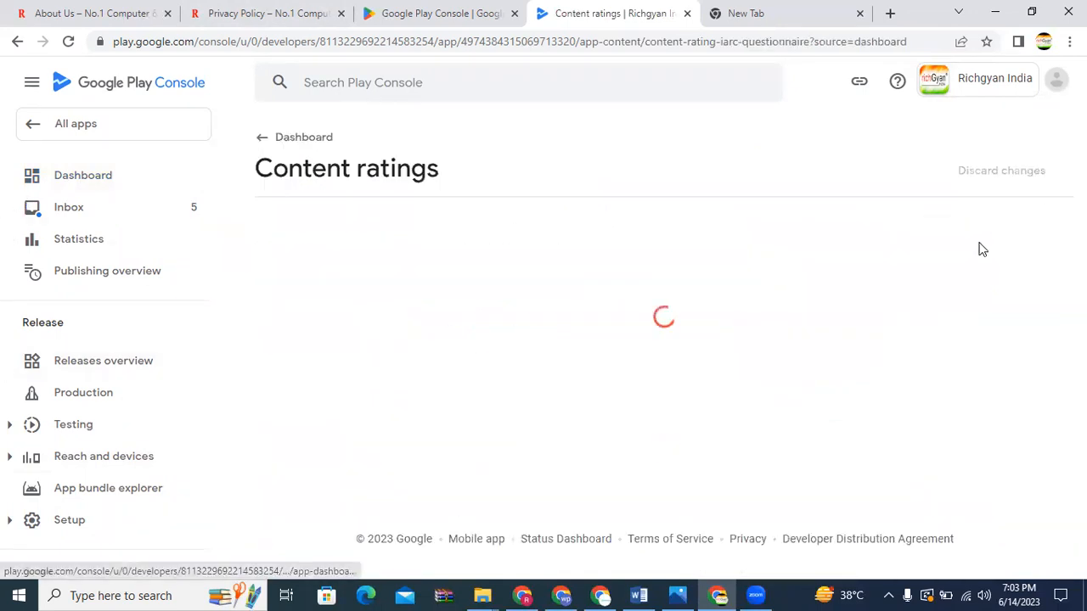
# Copy the first contact email address from the footer of the richgyan.in About Us page
pyautogui.click(575, 309)
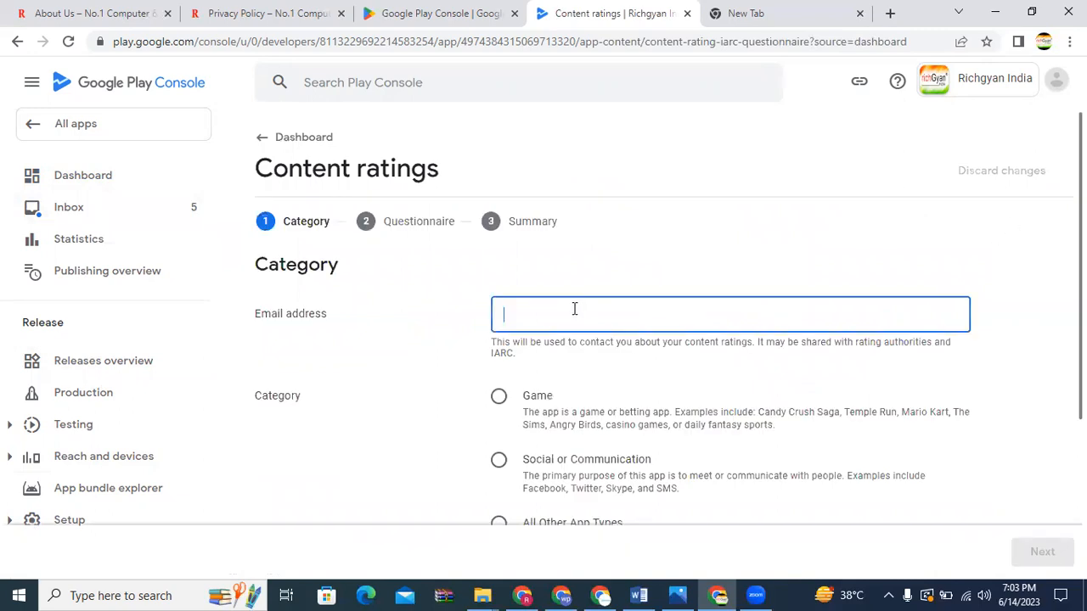
pyautogui.click(96, 10)
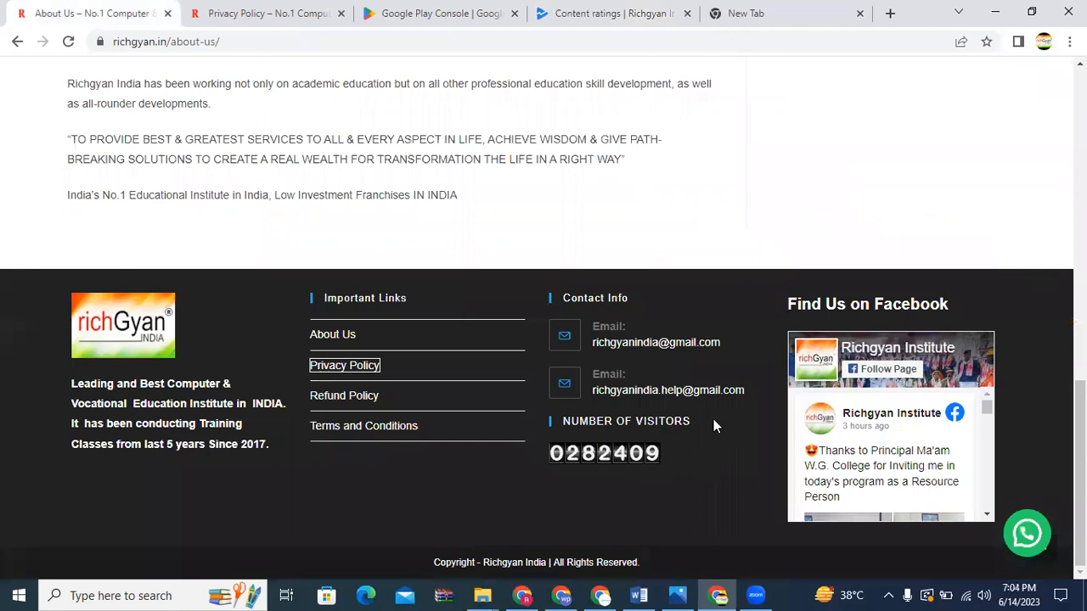
pyautogui.click(729, 342)
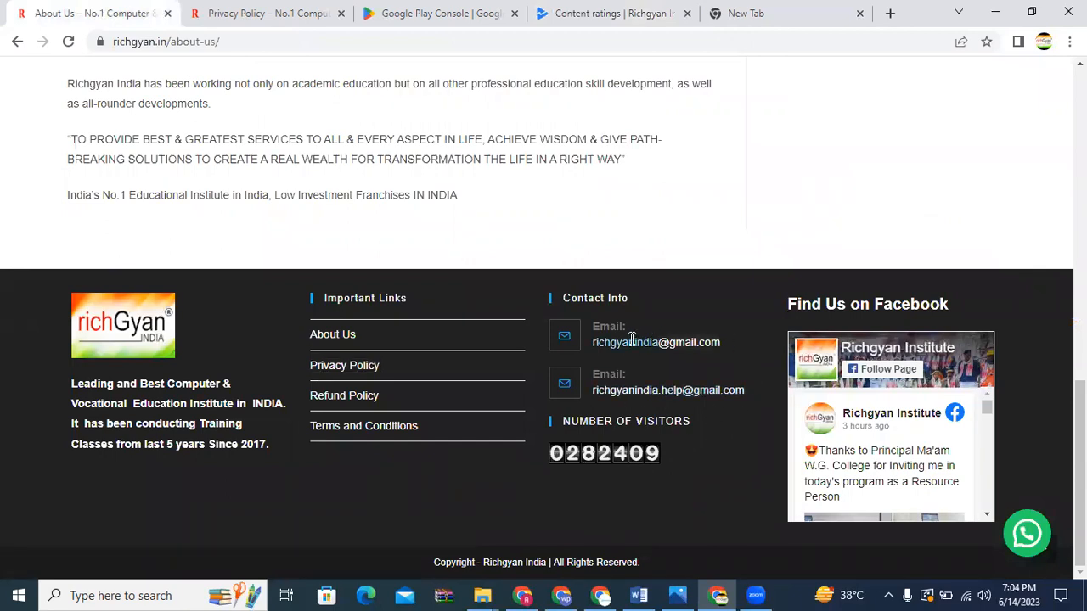
pyautogui.rightClick(703, 348)
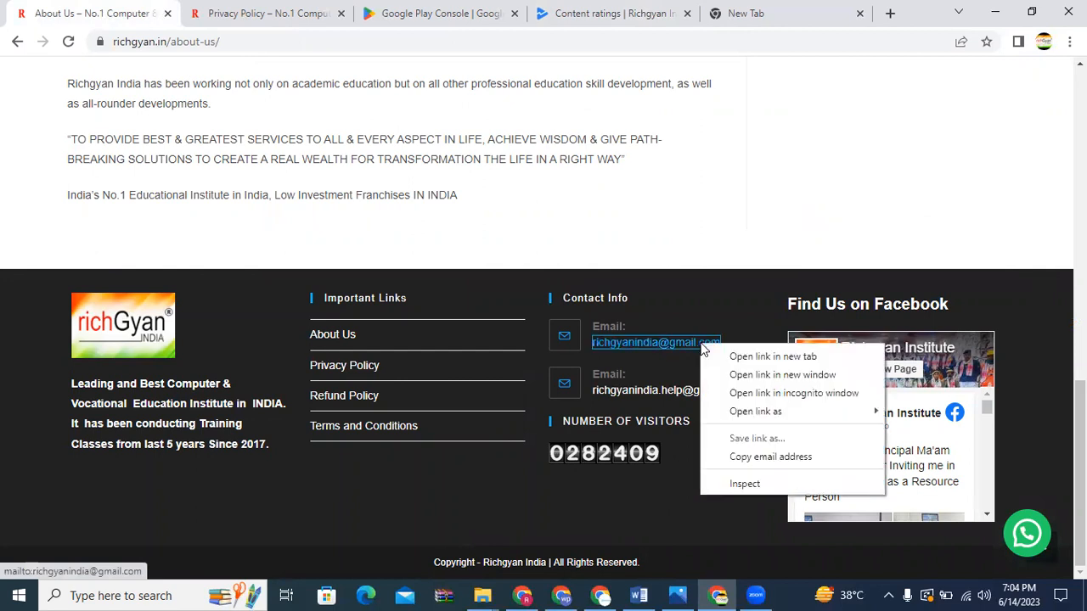
pyautogui.click(752, 457)
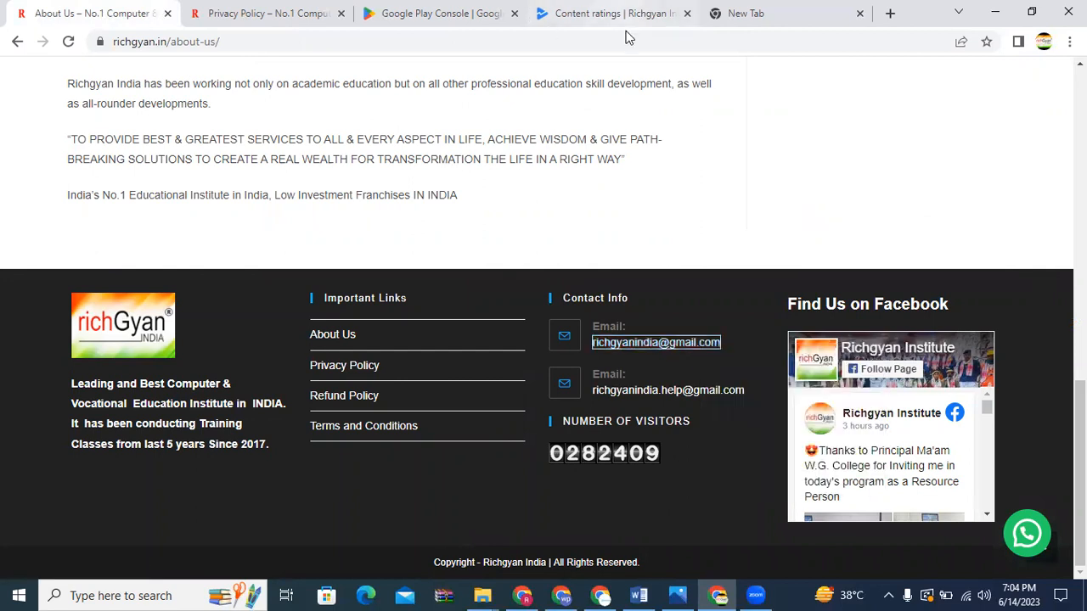
# Go back to the Content ratings questionnaire and paste the copied contact email as its email address
pyautogui.click(721, 592)
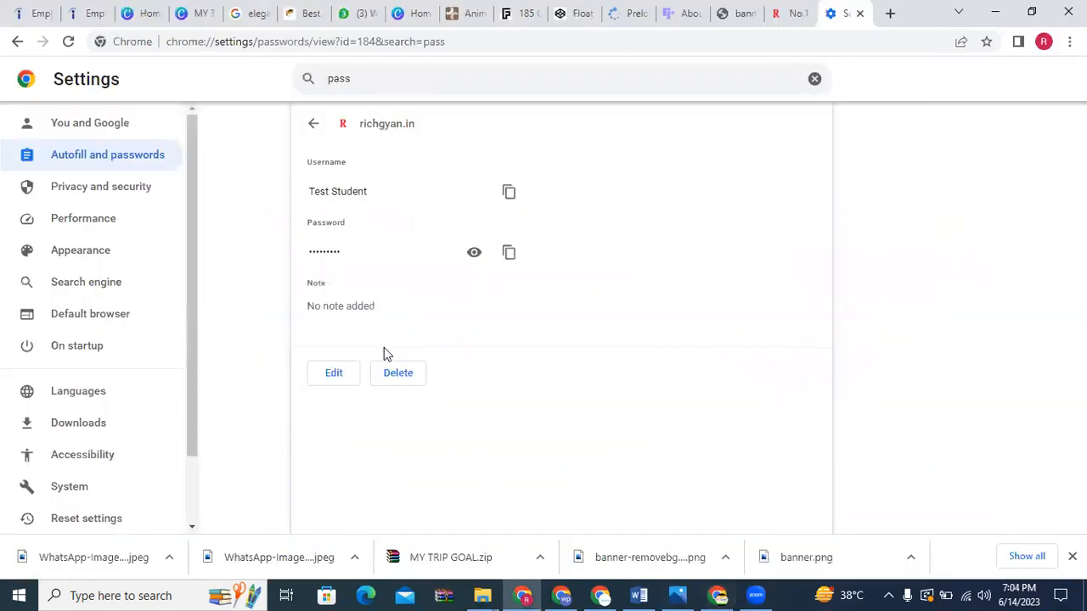
pyautogui.click(717, 595)
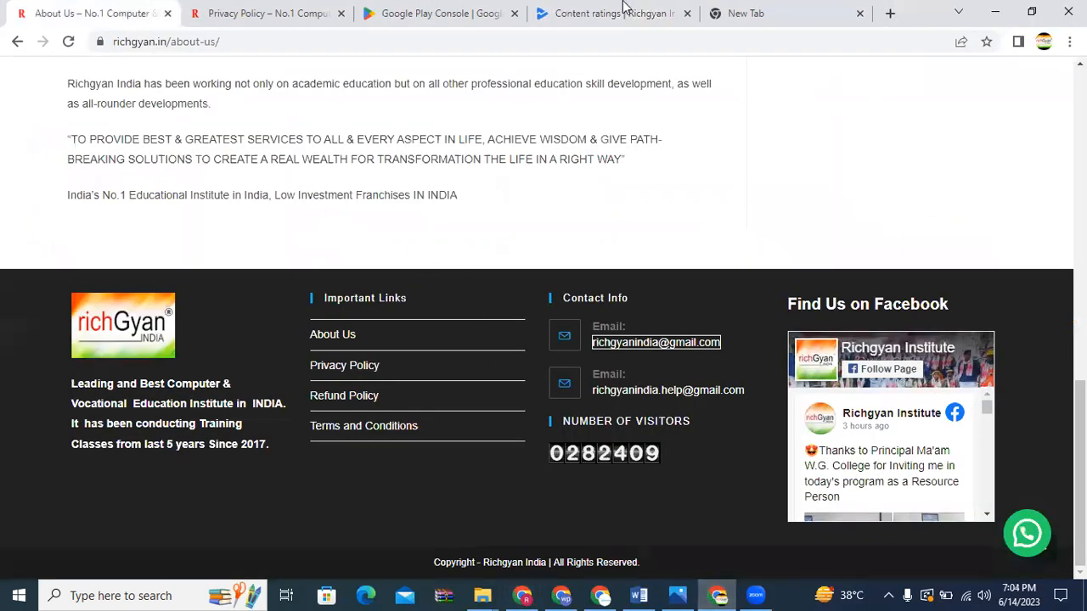
pyautogui.click(596, 26)
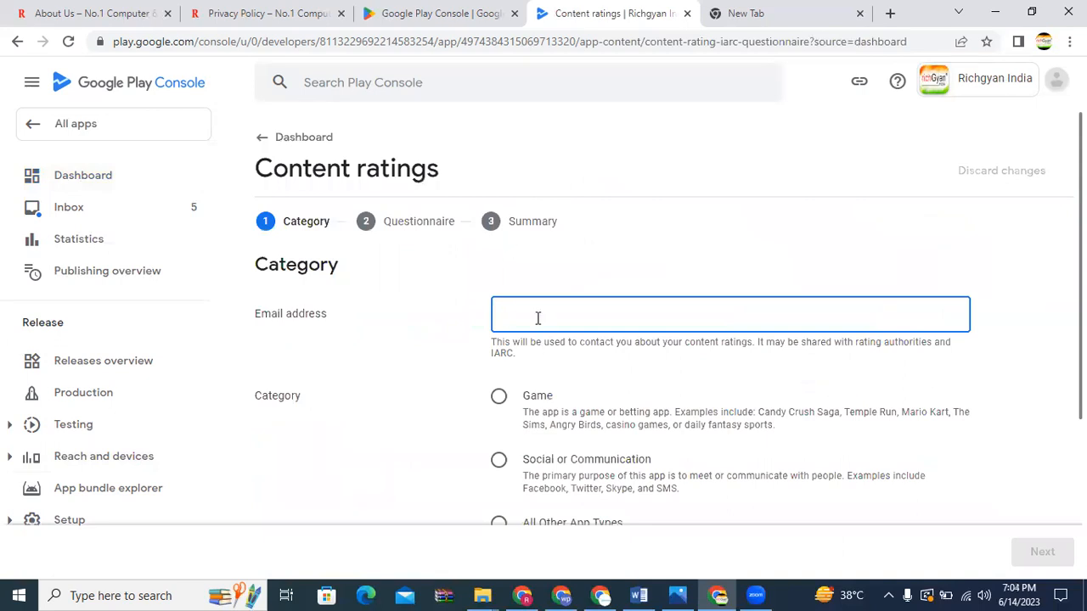
pyautogui.rightClick(538, 317)
pyautogui.click(590, 445)
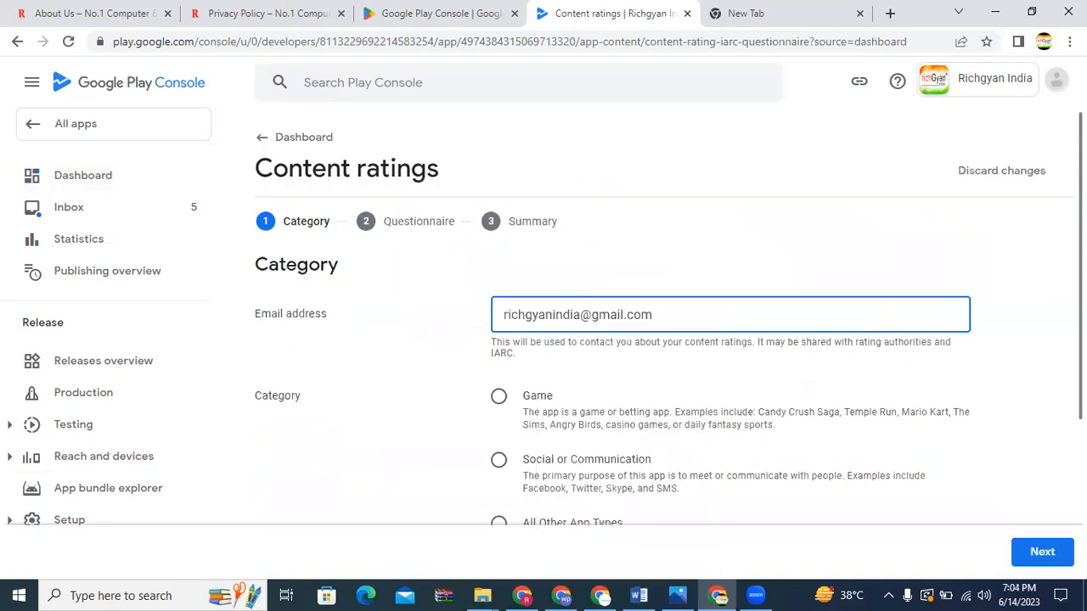
# Choose All Other App Types as the content rating category and continue to the Questionnaire stage
pyautogui.scroll(-2, 669, 319)
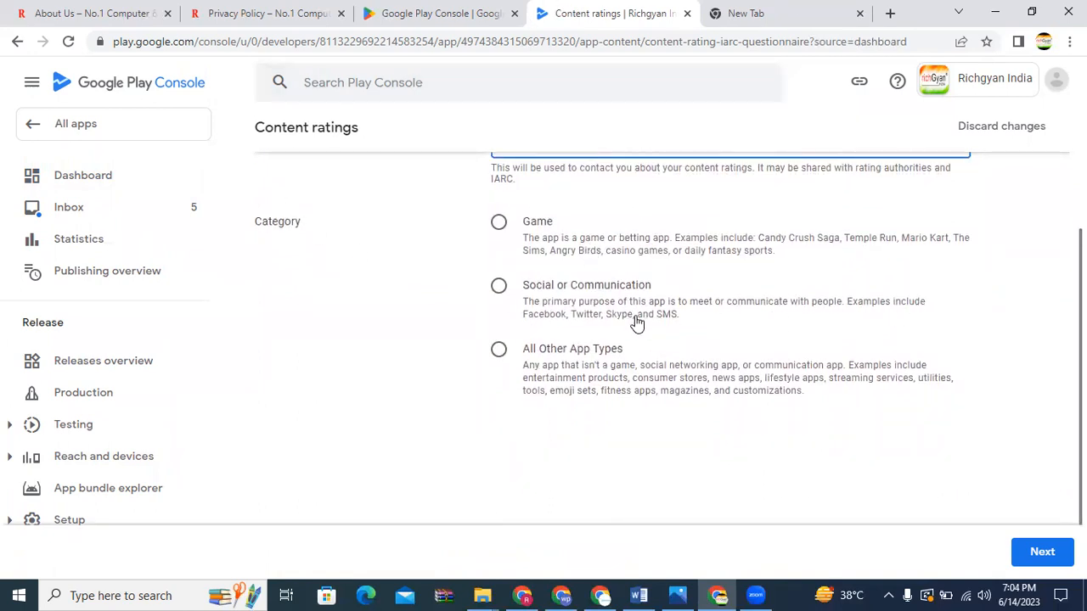
pyautogui.click(499, 355)
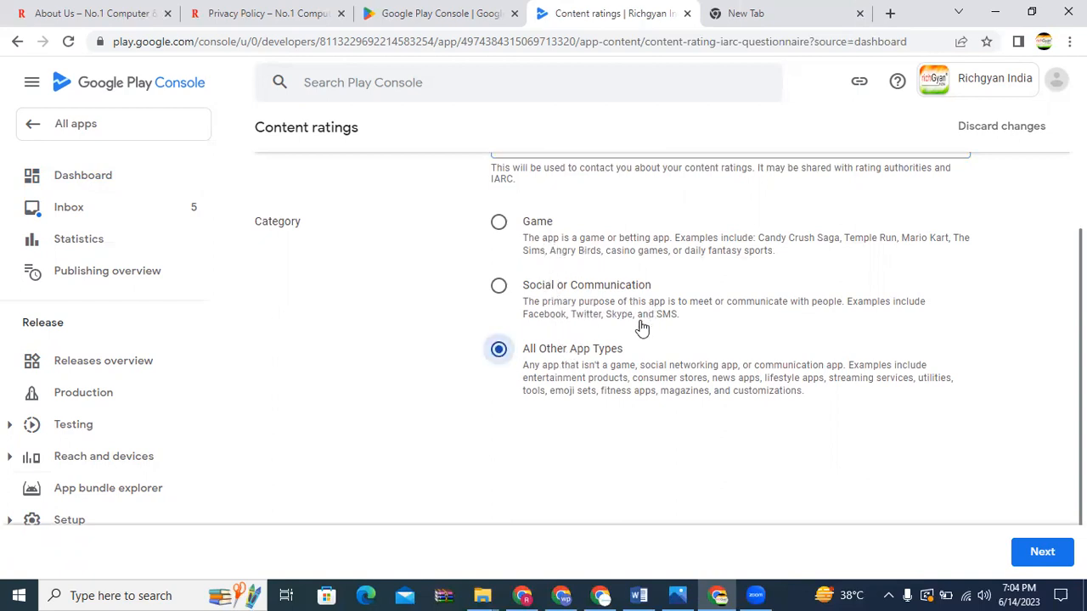
pyautogui.scroll(-1, 821, 266)
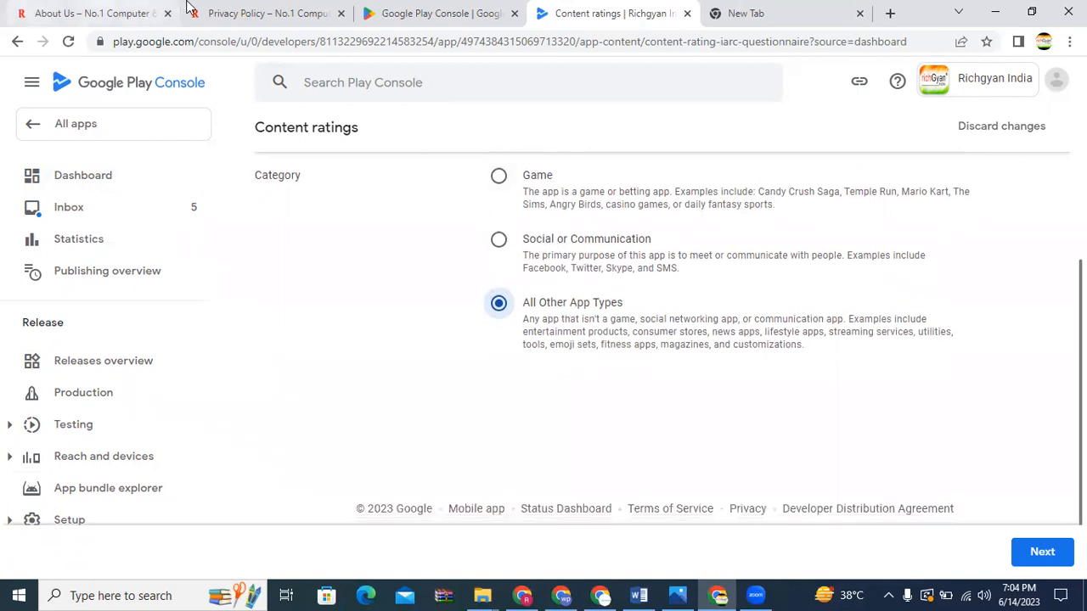
pyautogui.click(1043, 552)
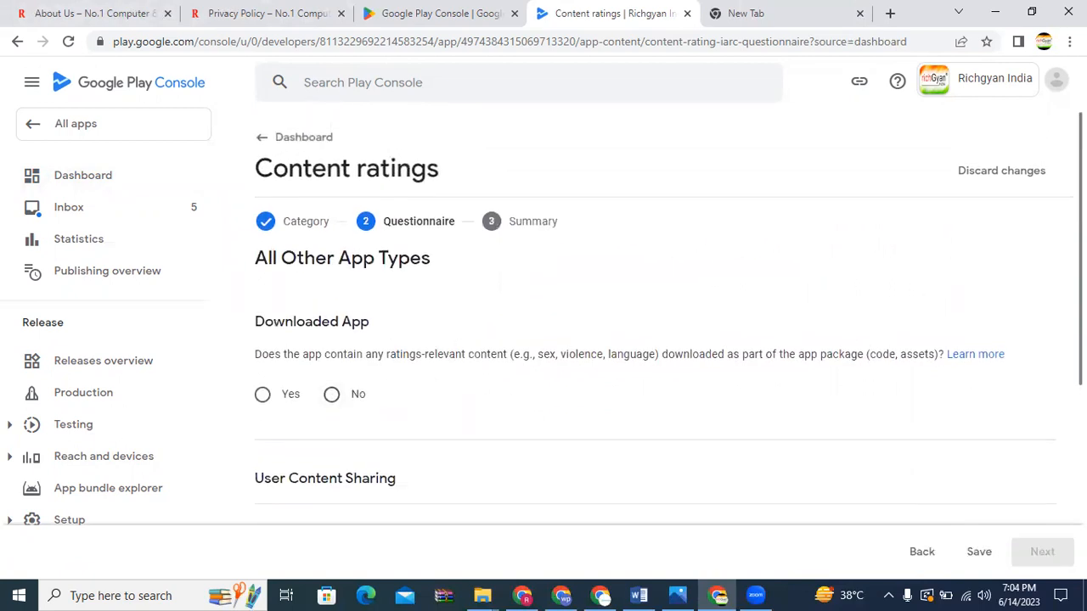
pyautogui.scroll(-2, 662, 339)
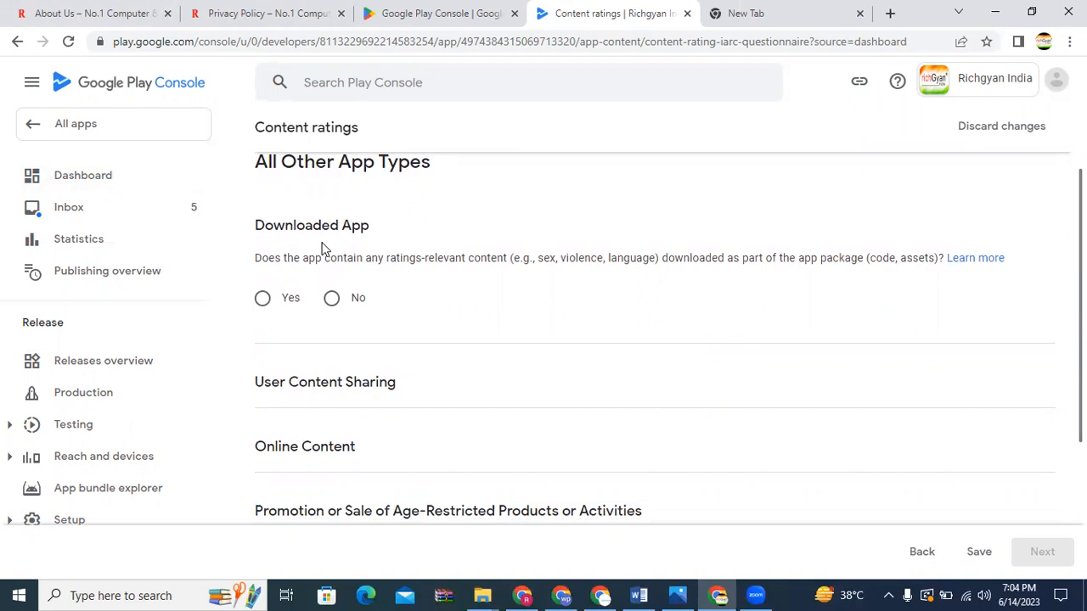
# Answer No to the Downloaded App, User Content Sharing, Online Content and Promotion or Sale of Age-Restricted Products or Activities questions
pyautogui.click(331, 298)
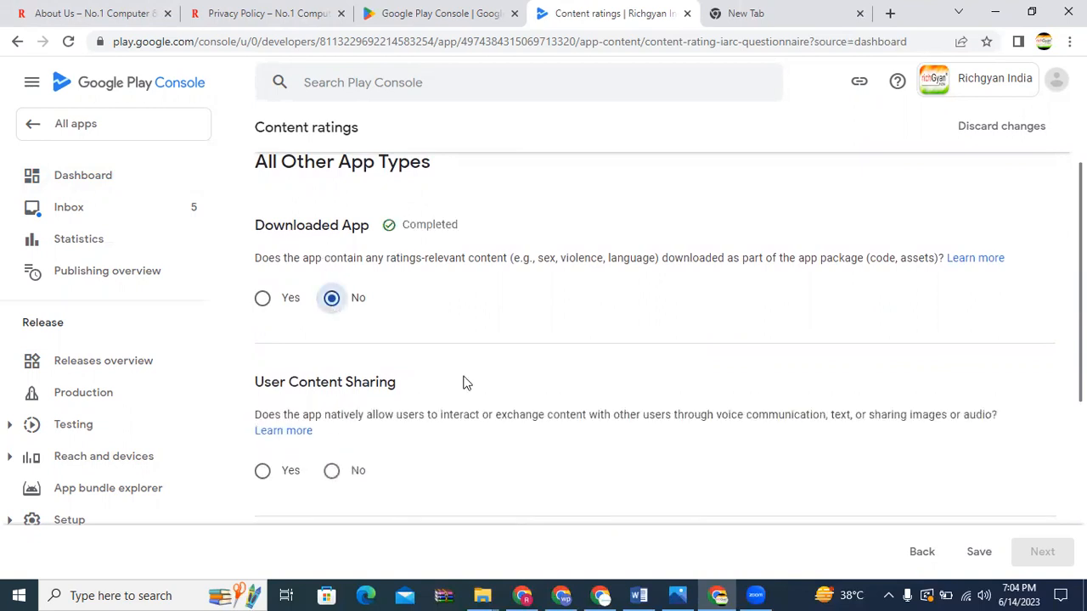
pyautogui.click(332, 470)
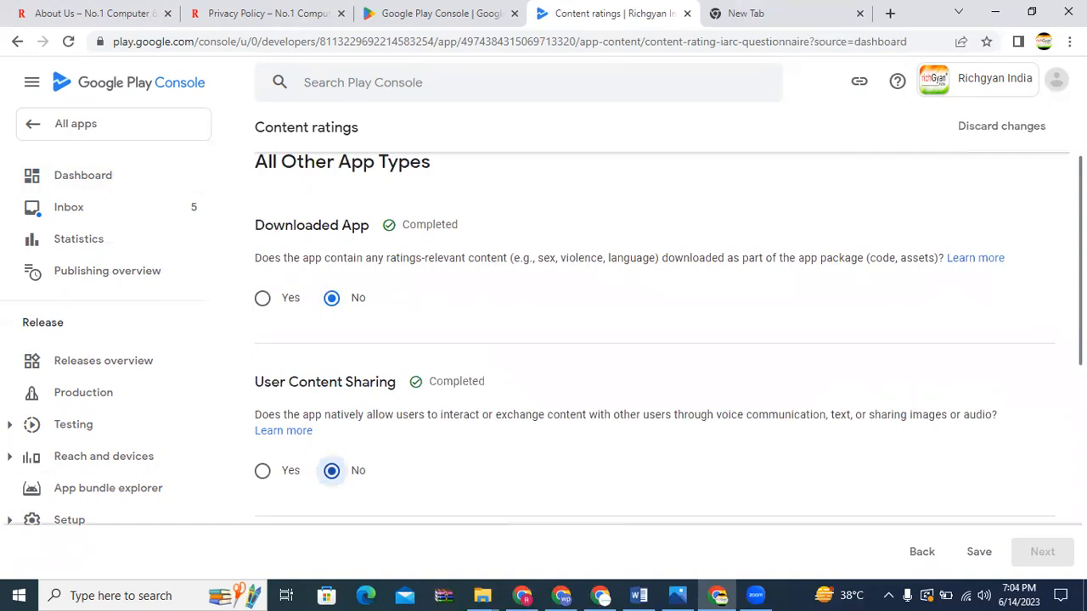
pyautogui.moveTo(1080, 260); pyautogui.dragTo(1080, 374)
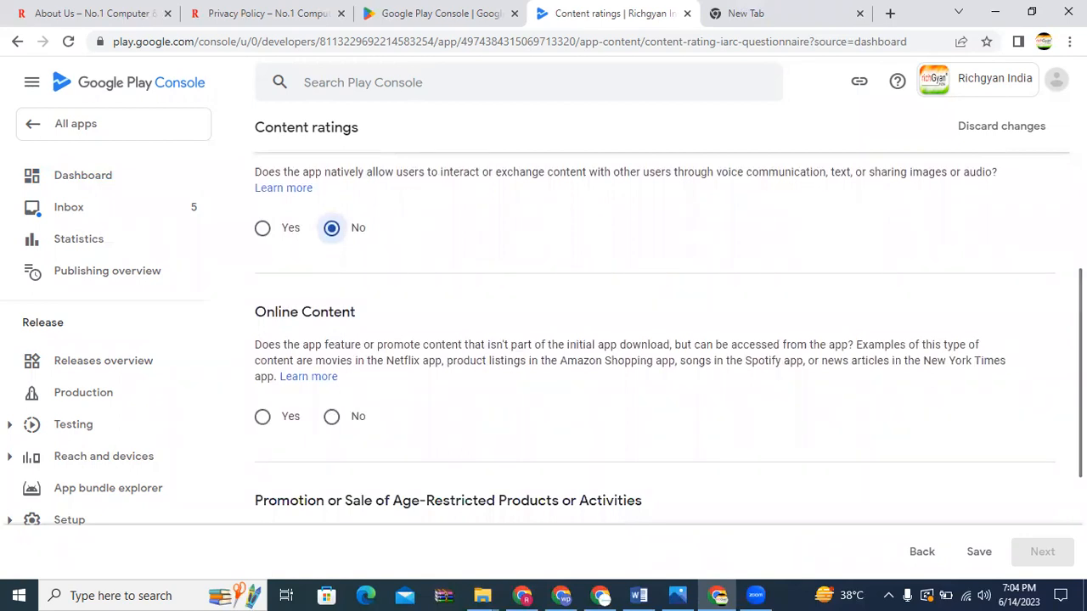
pyautogui.moveTo(1080, 374); pyautogui.dragTo(1080, 426)
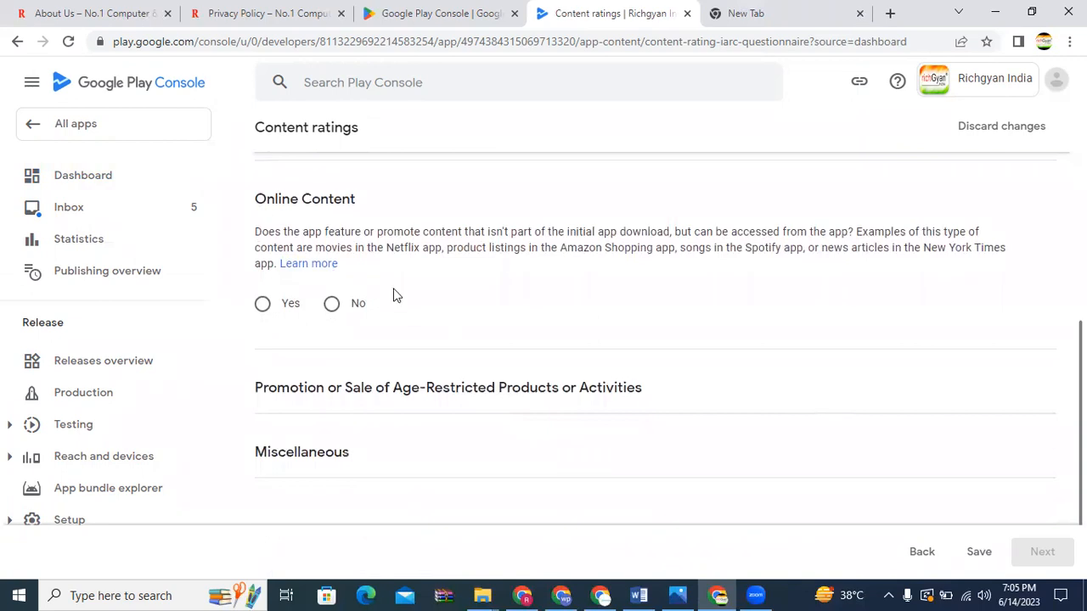
pyautogui.click(332, 304)
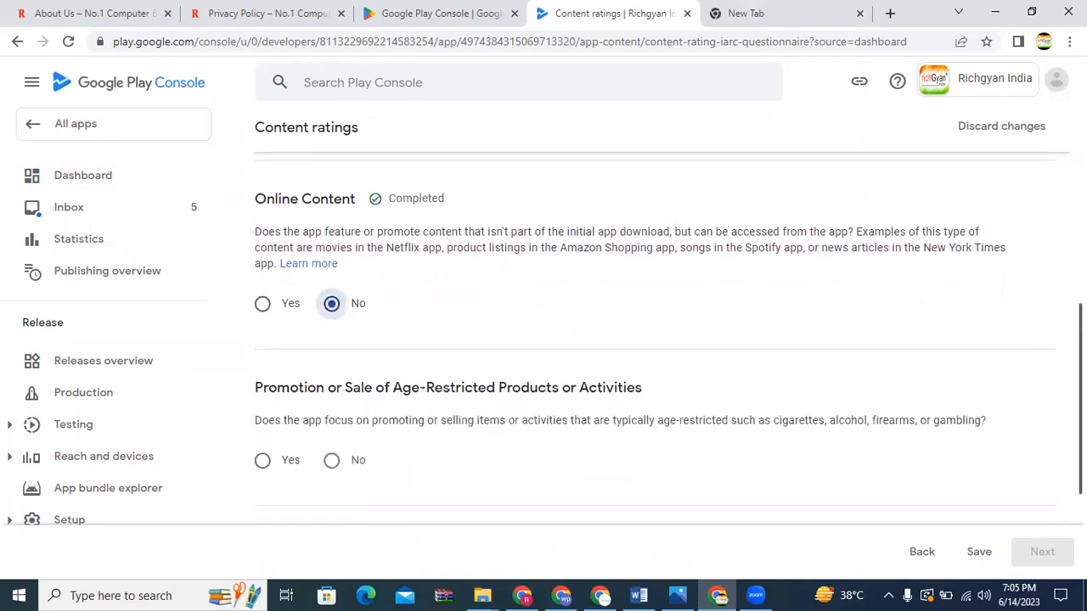
pyautogui.scroll(-2, 332, 303)
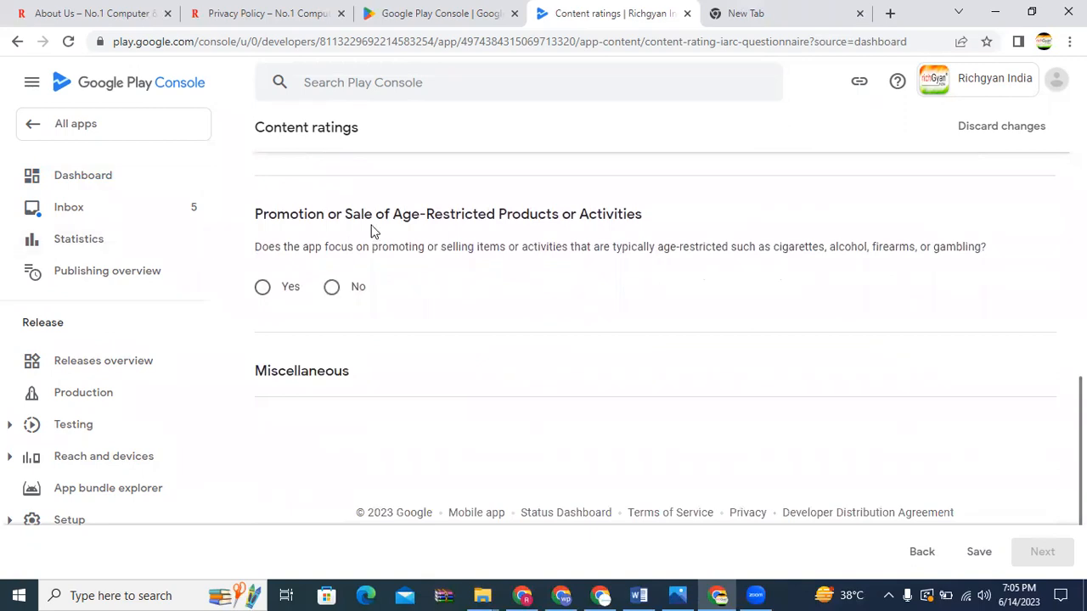
pyautogui.click(351, 283)
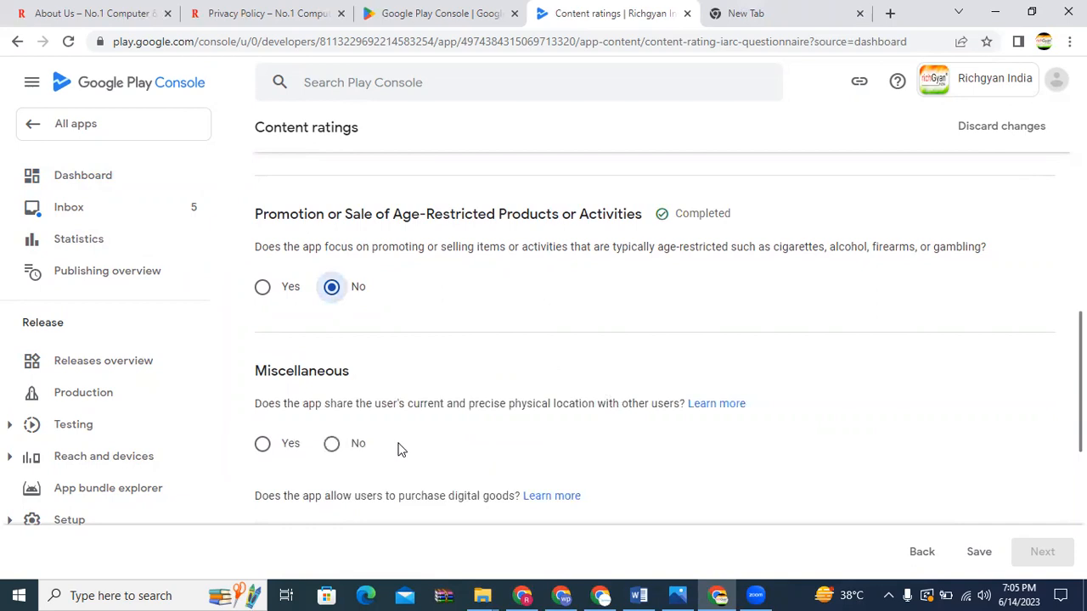
# In the Miscellaneous section, answer No for location sharing, digital goods purchases and web browser, and Yes for news or educational product
pyautogui.click(331, 444)
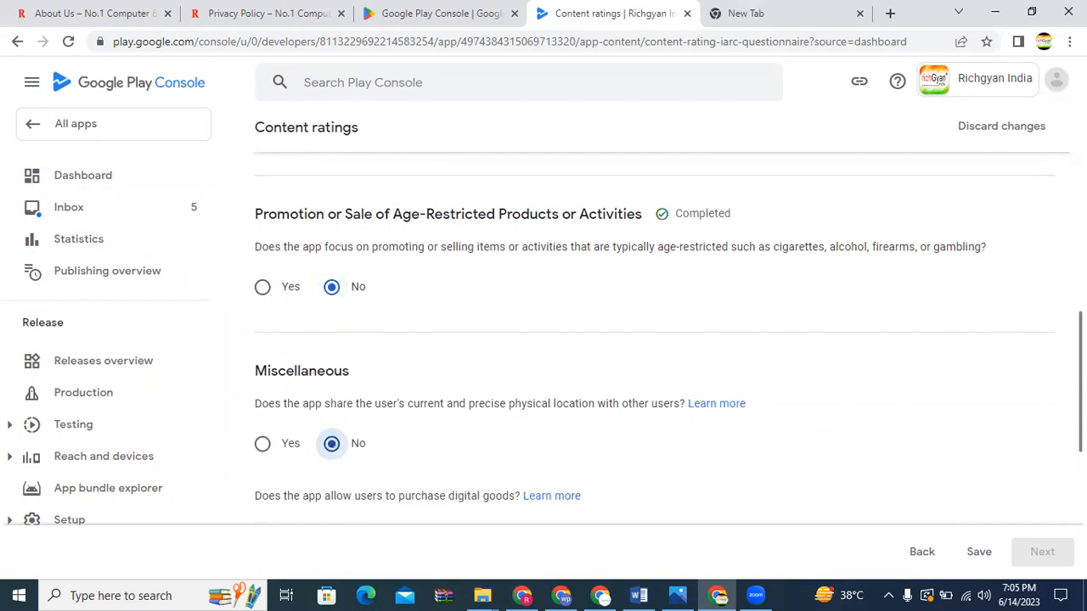
pyautogui.scroll(-3, 654, 340)
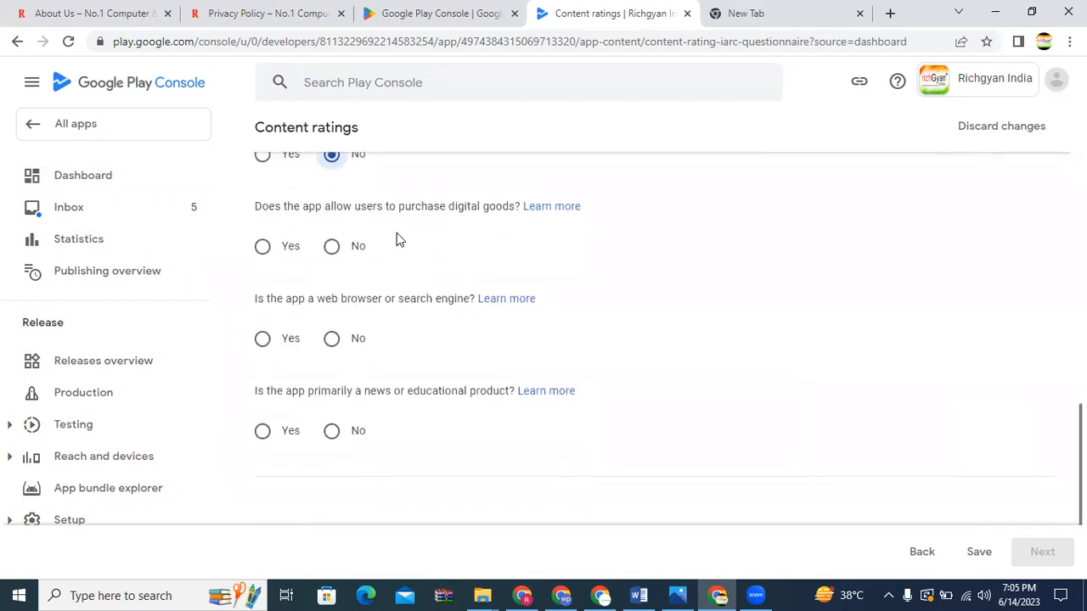
pyautogui.click(331, 248)
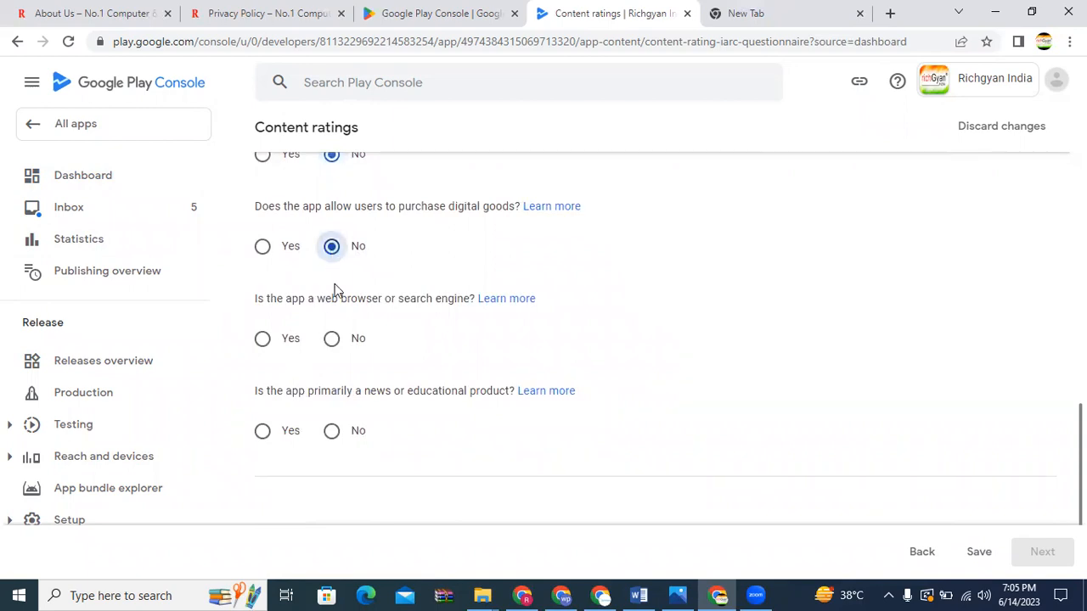
pyautogui.click(332, 340)
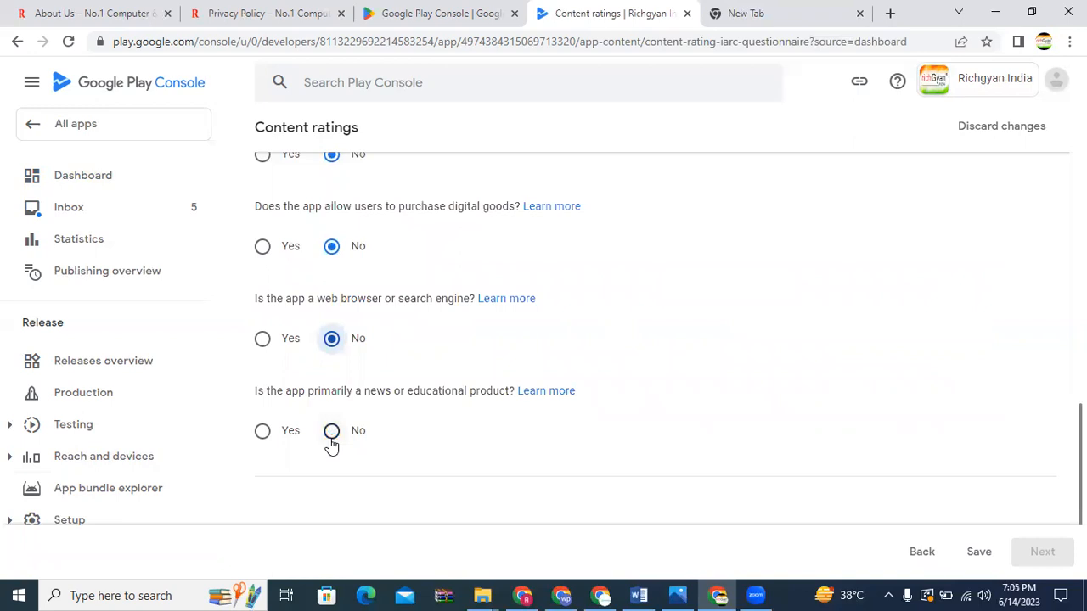
pyautogui.click(332, 433)
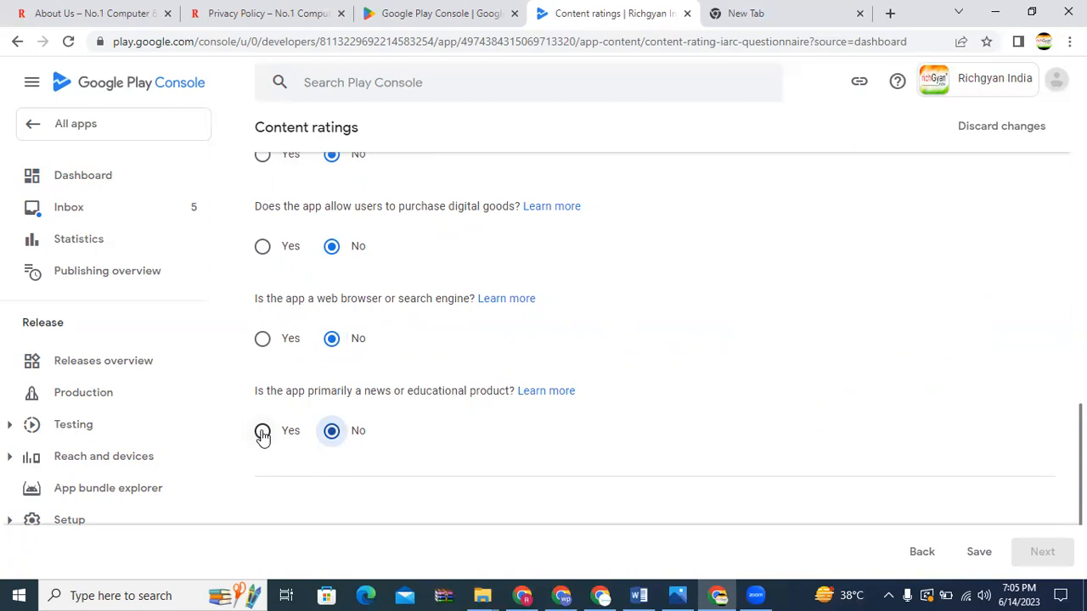
pyautogui.click(263, 432)
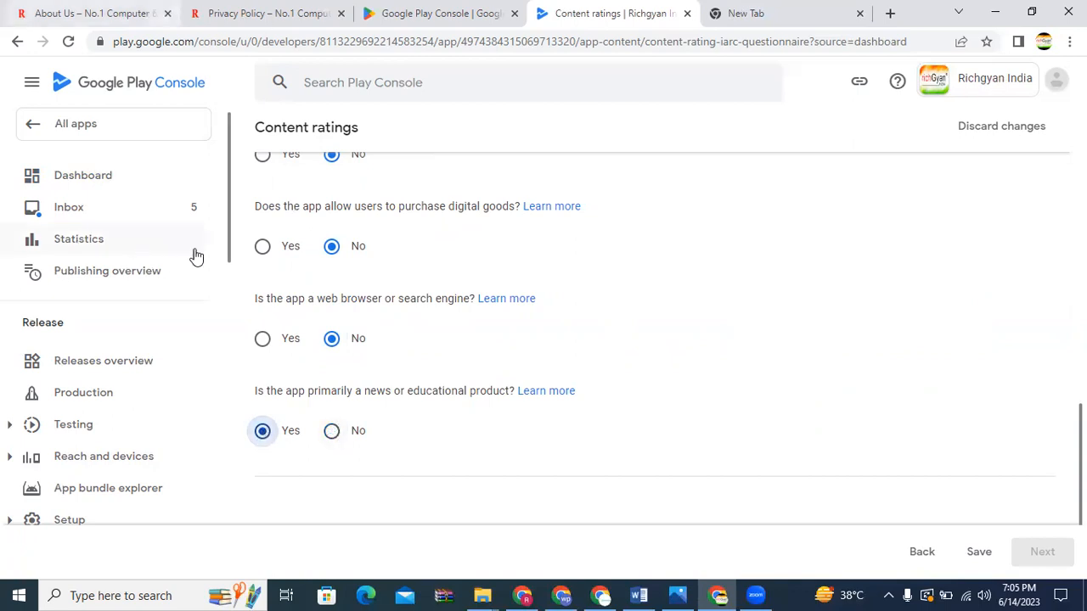
# Save the completed questionnaire, check its answers and continue to the Summary stage
pyautogui.scroll(-1, 194, 255)
pyautogui.scroll(-2, 388, 352)
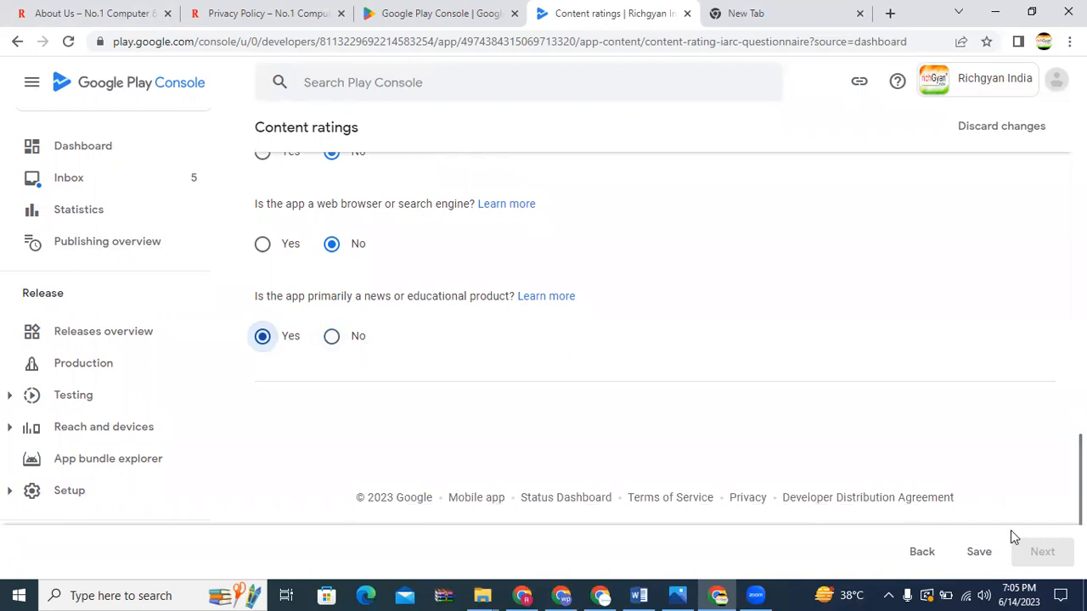
pyautogui.click(979, 552)
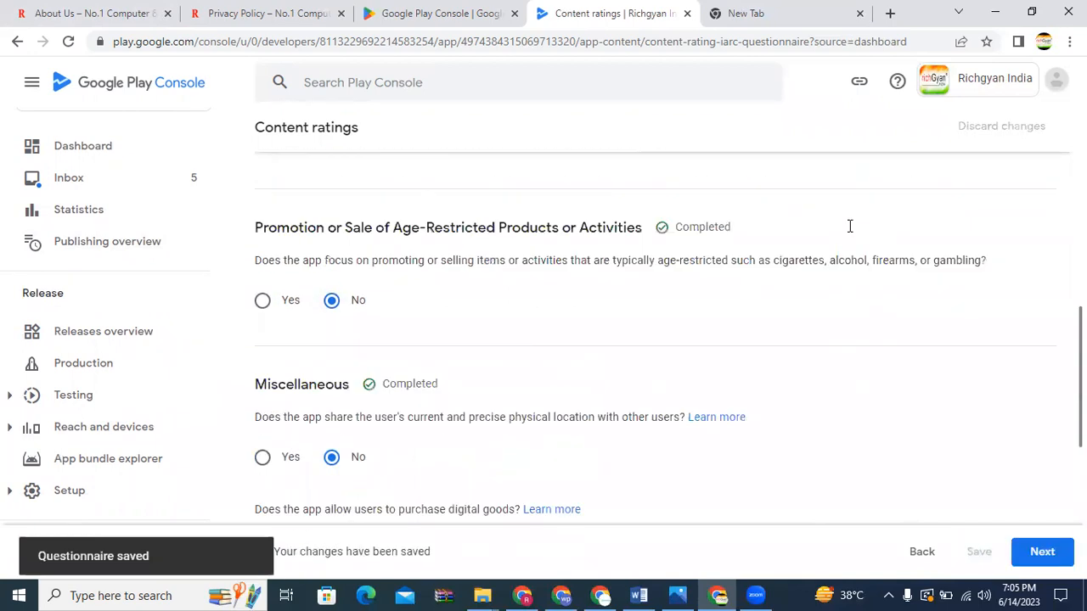
pyautogui.scroll(2, 850, 226)
pyautogui.scroll(1, 1049, 554)
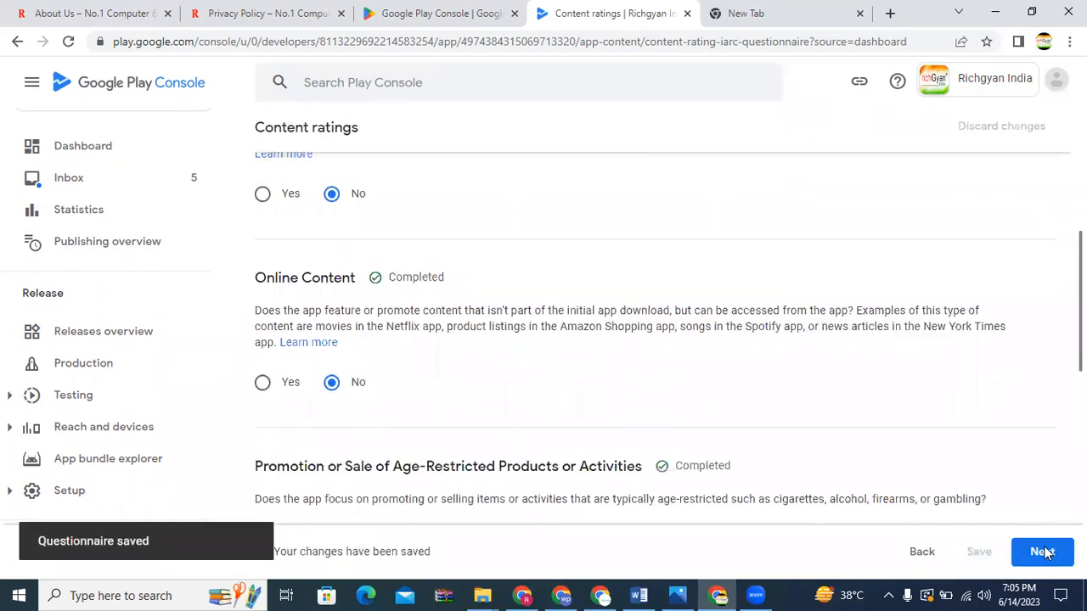
pyautogui.scroll(1, 1043, 553)
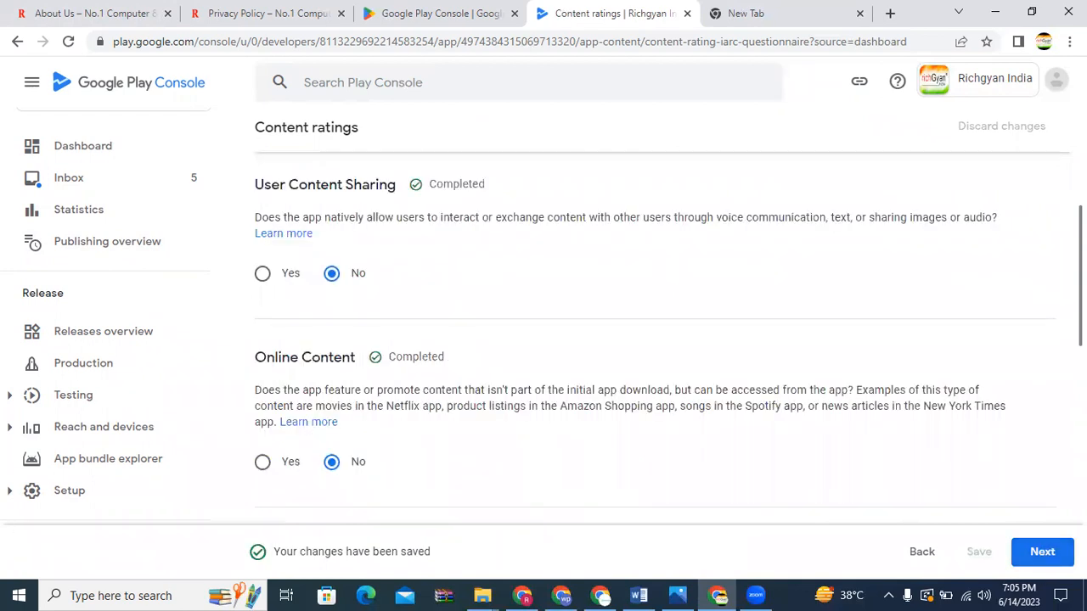
pyautogui.scroll(-5, 1042, 537)
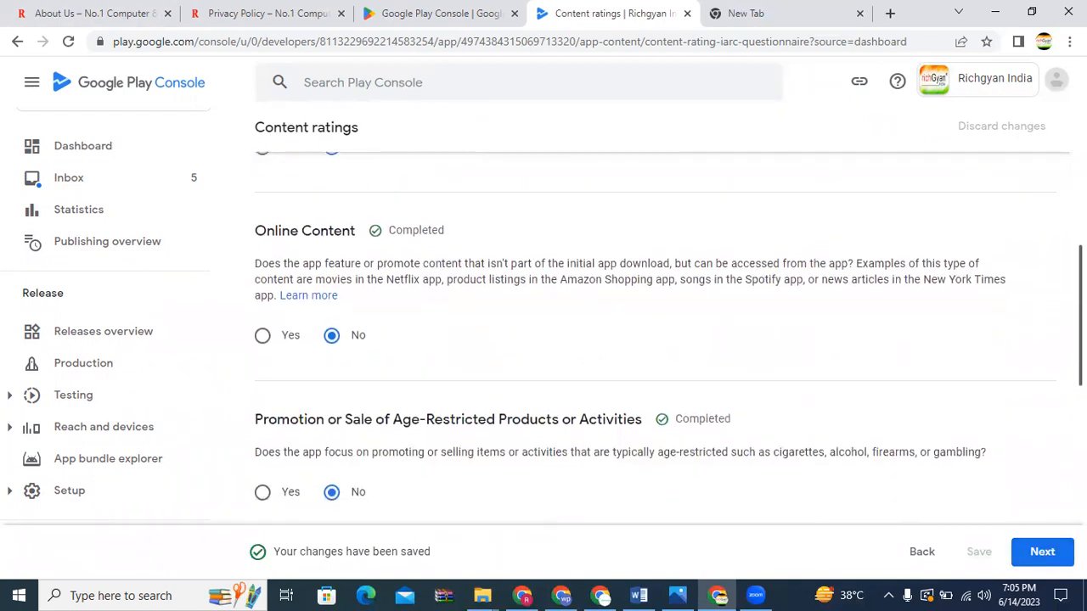
pyautogui.click(1037, 551)
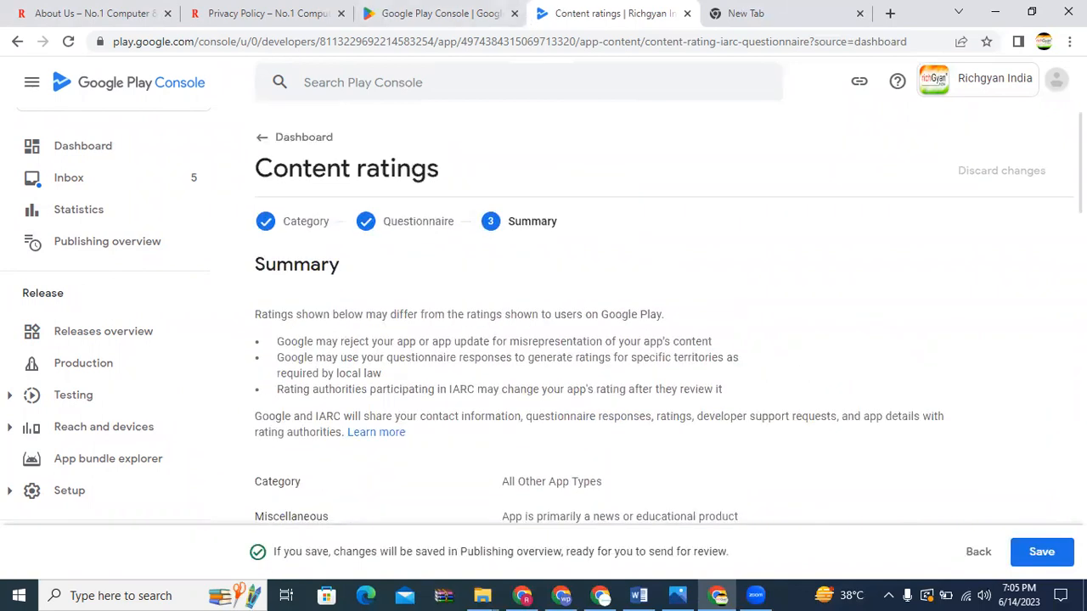
# Review the content ratings Summary, save it and look over the current ratings overview
pyautogui.scroll(-8, 663, 322)
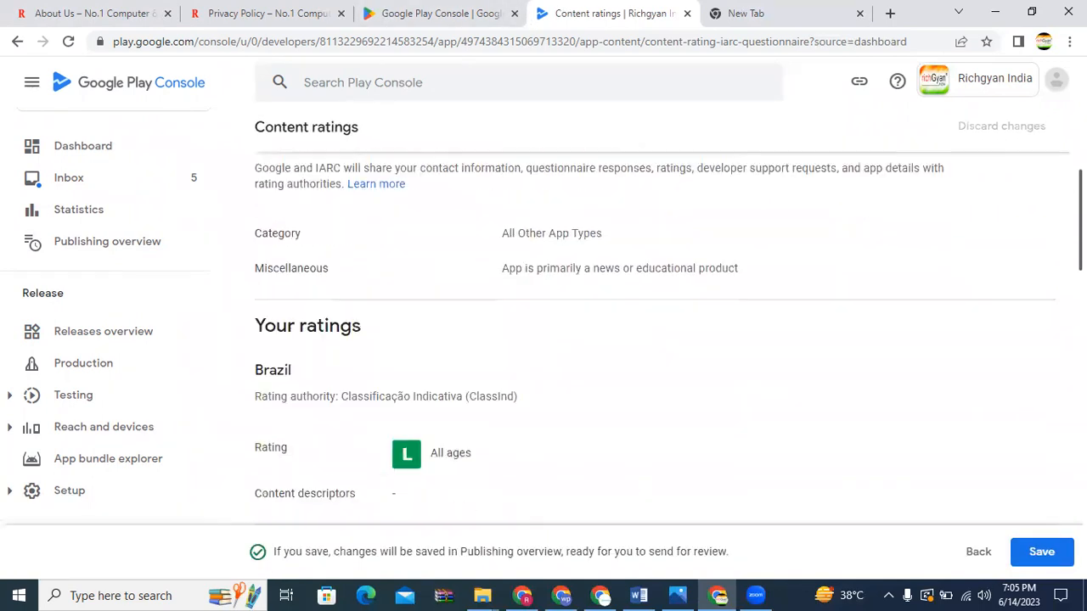
pyautogui.click(1028, 554)
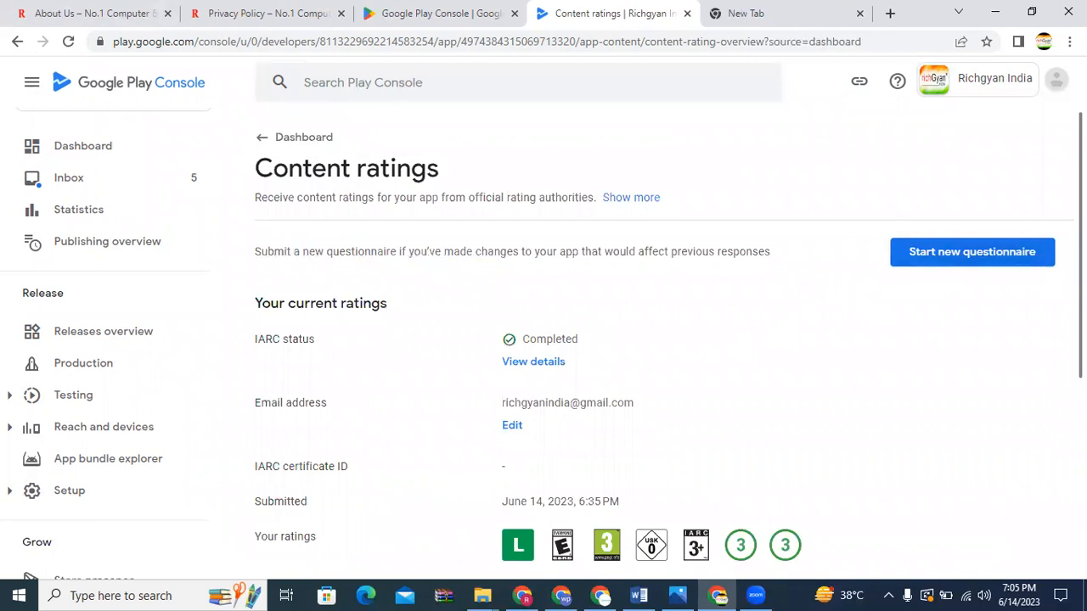
pyautogui.scroll(-4, 662, 339)
pyautogui.scroll(5, 263, 148)
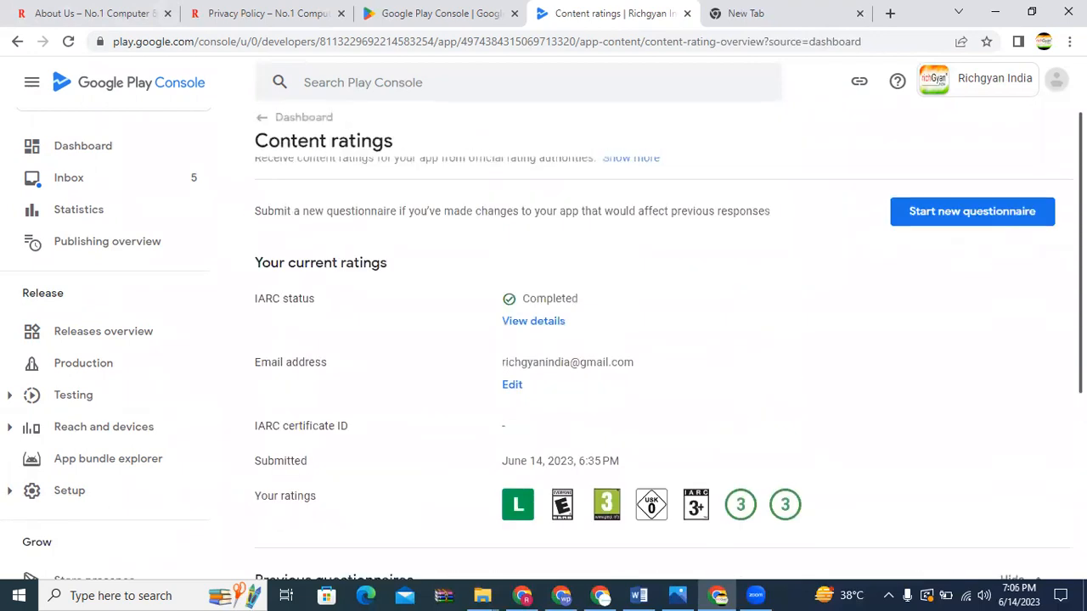
# From the dashboard's Target audience task, declare the target age groups 13-15, 16-17, and 18 and over, and continue to the store presence question
pyautogui.click(263, 148)
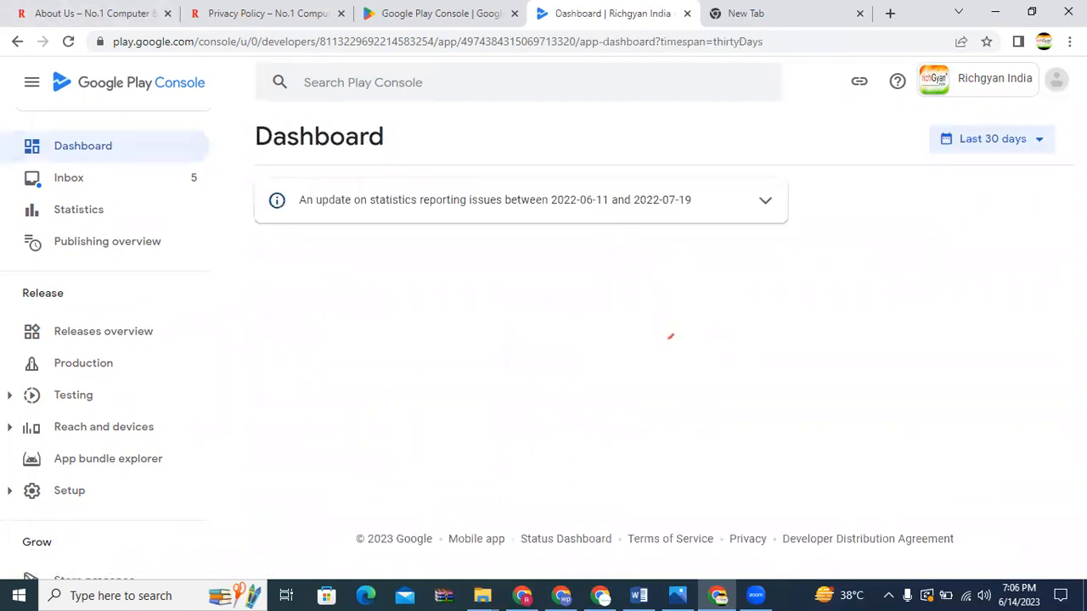
pyautogui.scroll(-5, 669, 347)
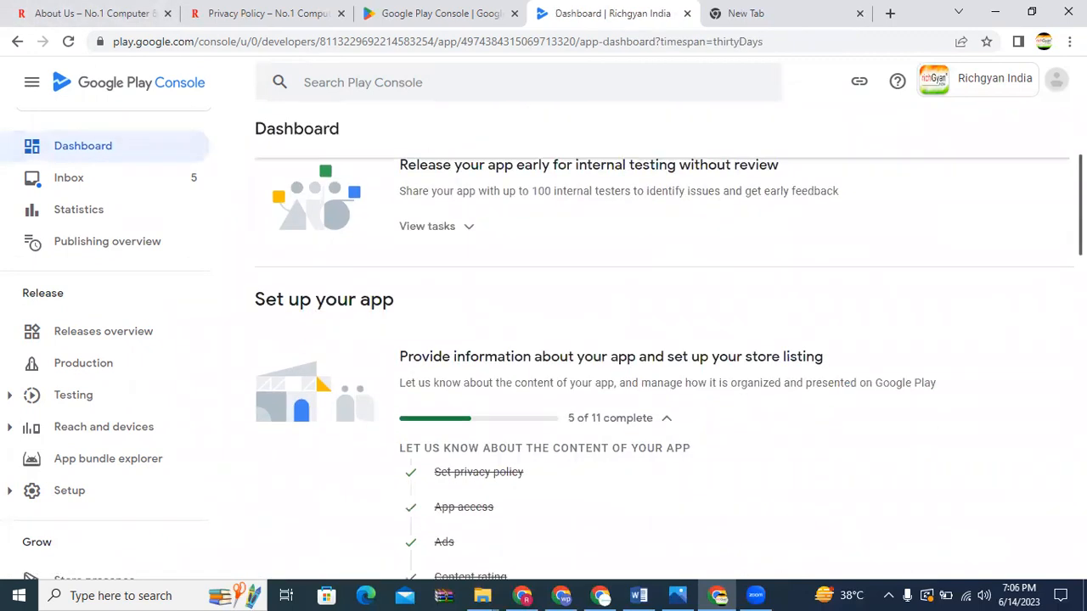
pyautogui.scroll(-1, 494, 363)
pyautogui.scroll(-1, 674, 364)
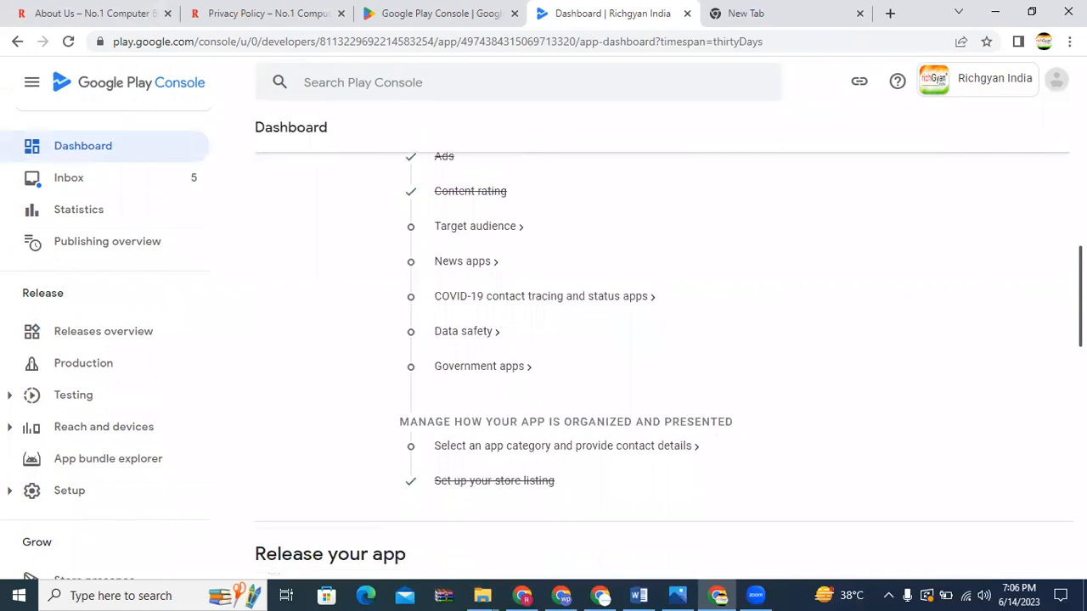
pyautogui.click(490, 225)
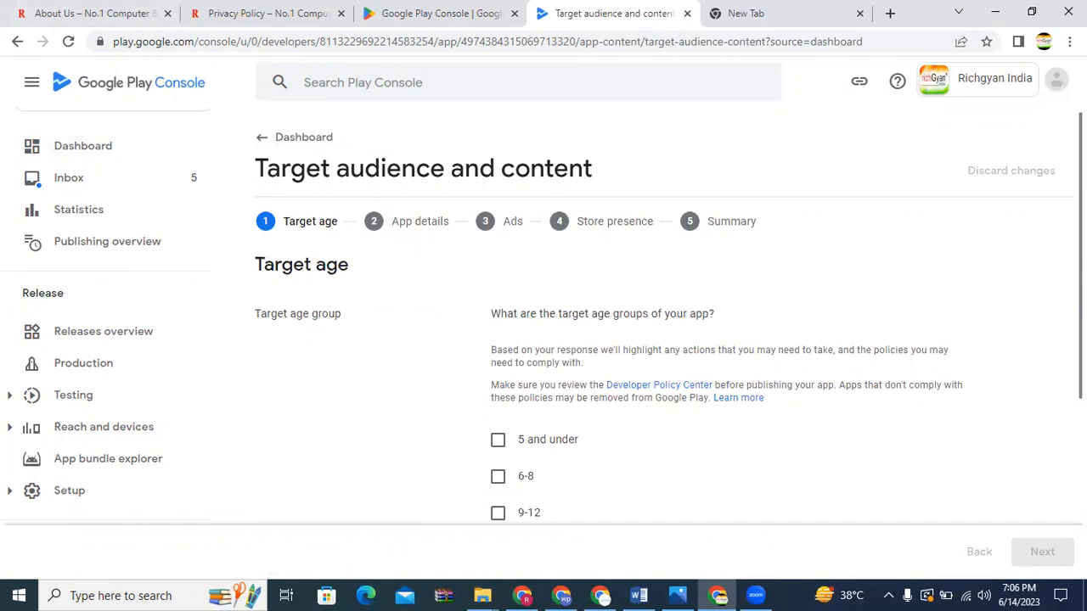
pyautogui.scroll(-4, 633, 330)
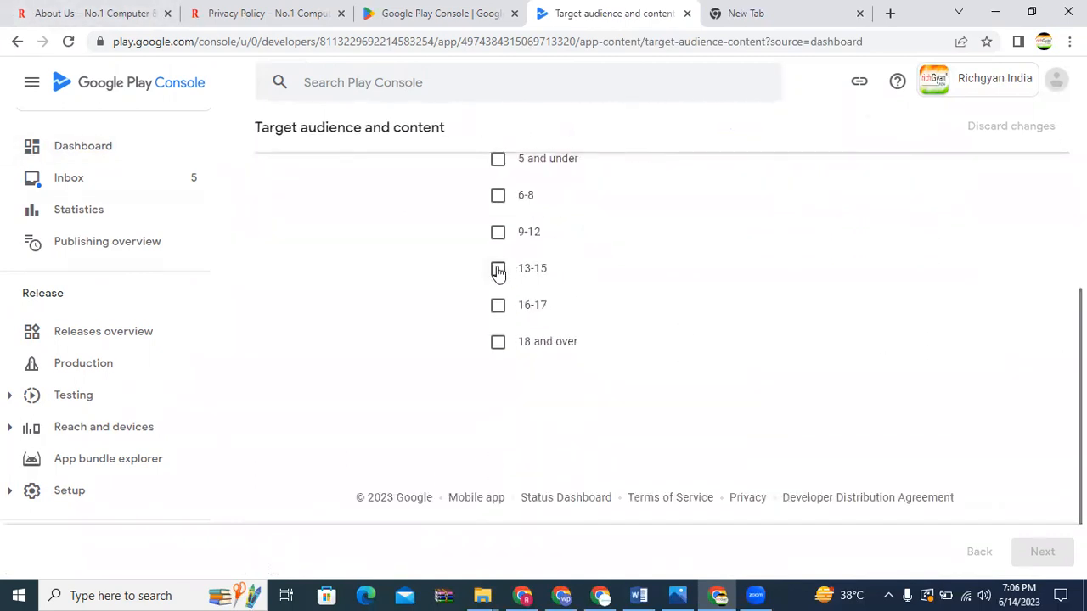
pyautogui.click(498, 270)
pyautogui.click(499, 307)
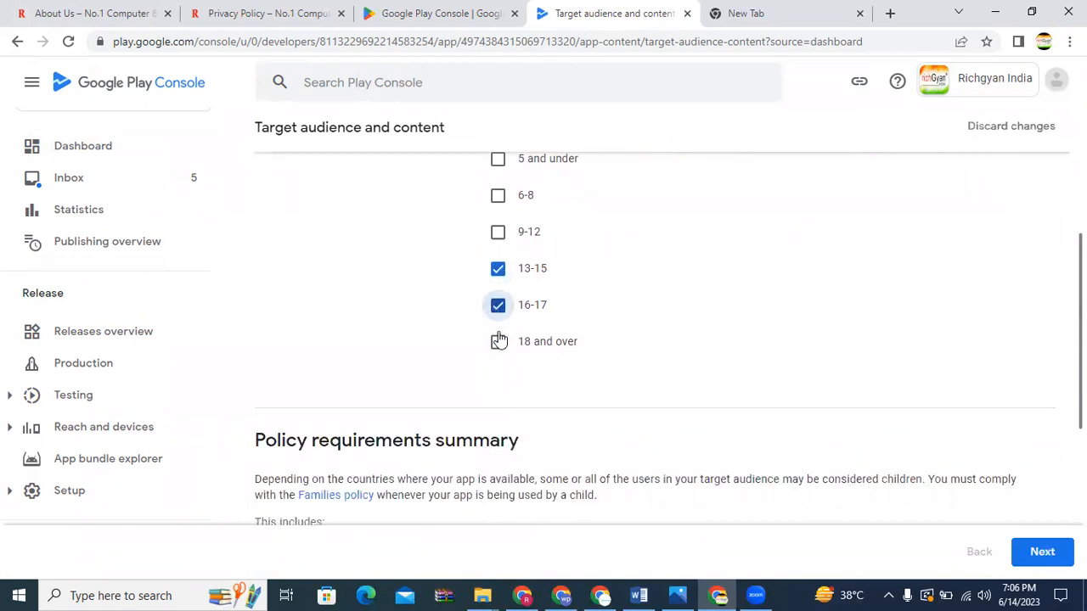
pyautogui.click(499, 342)
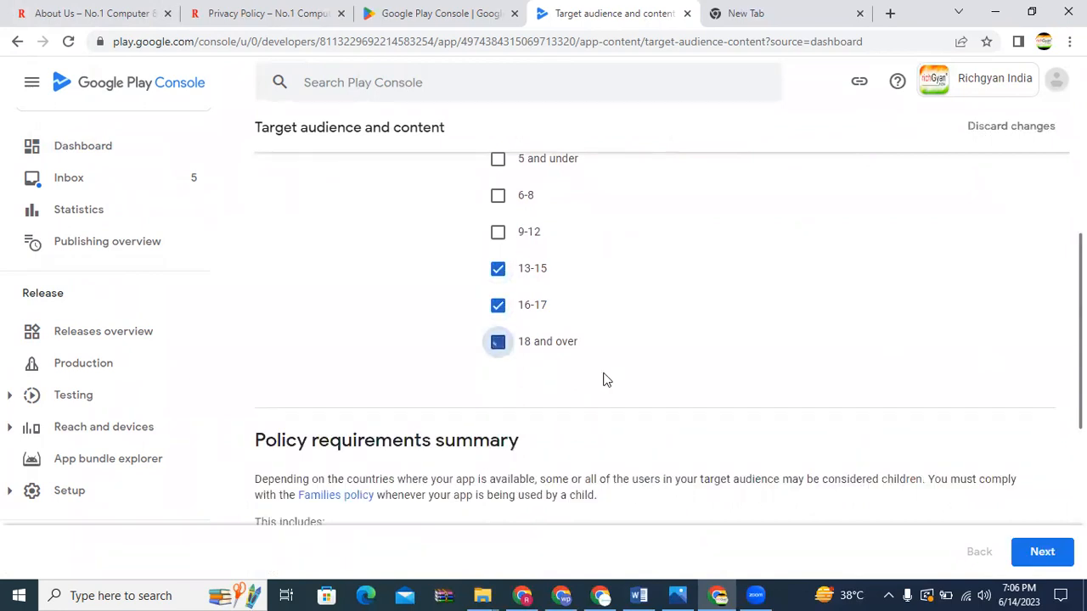
pyautogui.click(1042, 553)
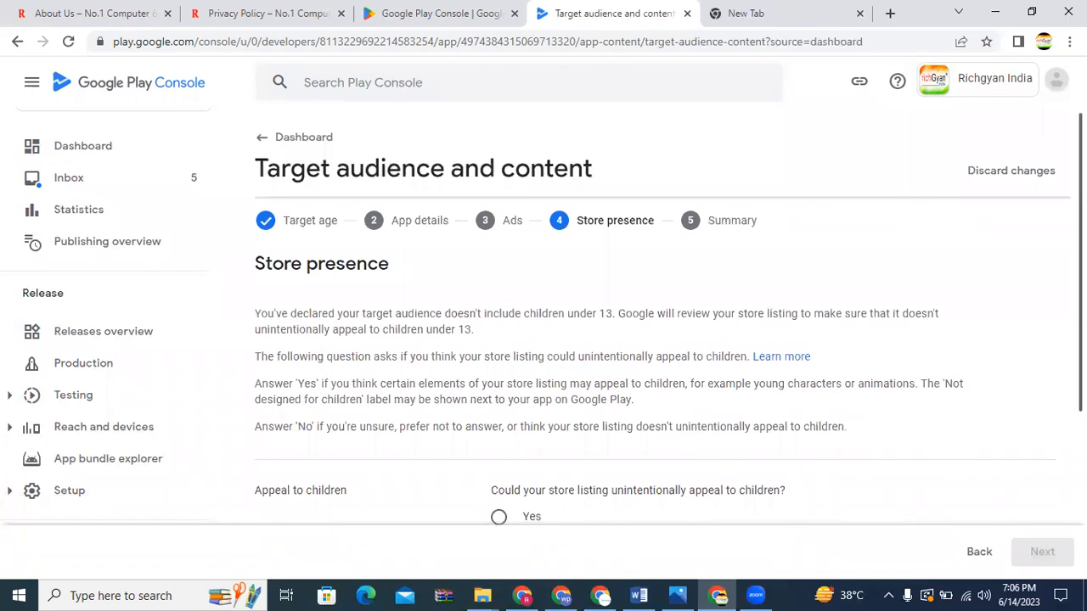
# Answer No to whether the store listing could unintentionally appeal to children, and save the target audience declaration
pyautogui.scroll(-3, 630, 343)
pyautogui.click(535, 434)
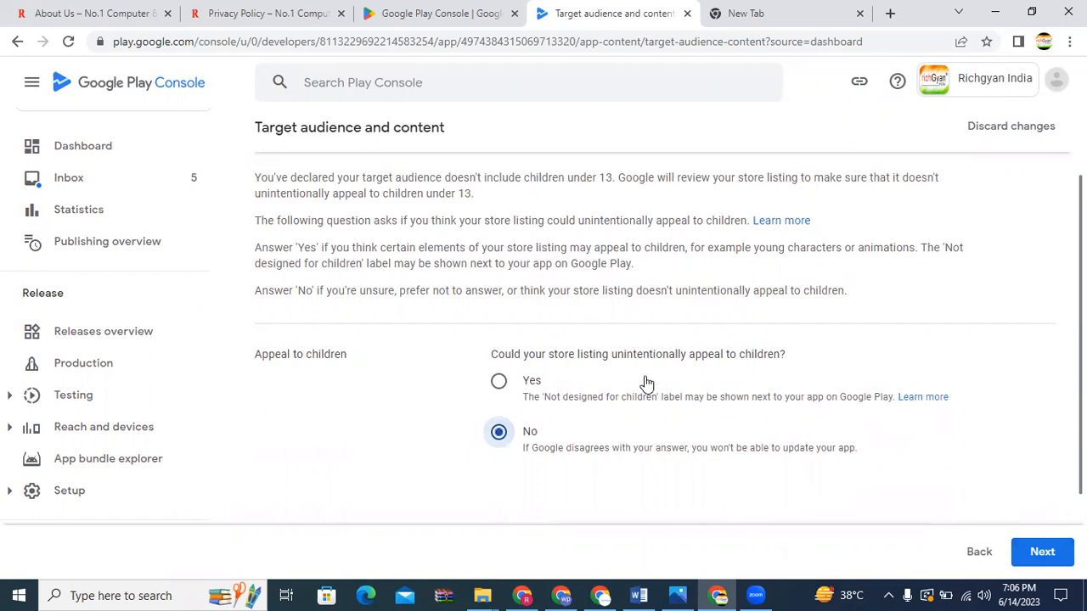
pyautogui.scroll(3, 646, 384)
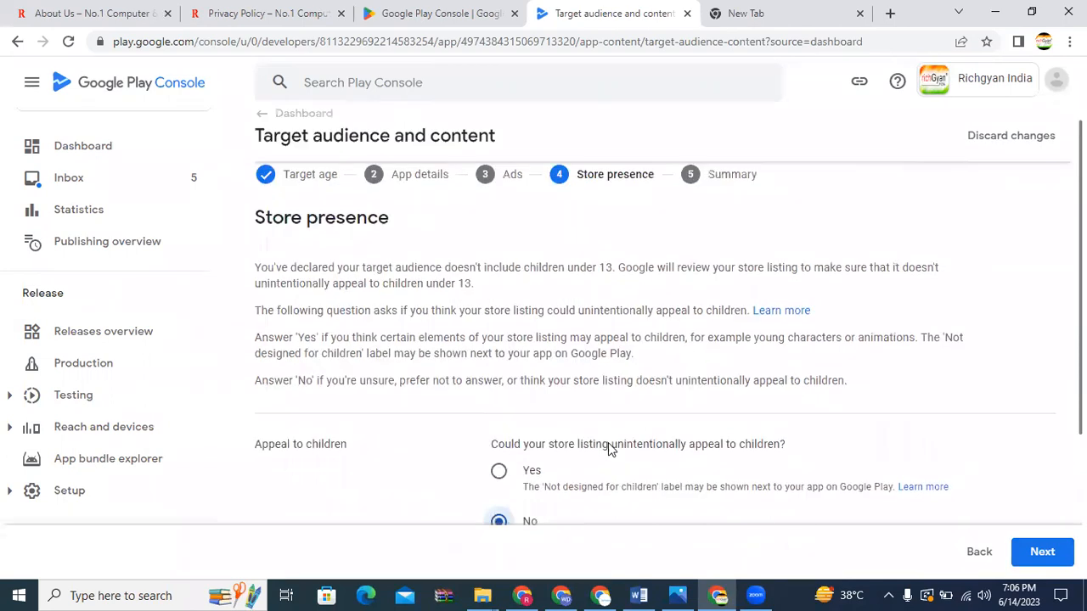
pyautogui.click(1042, 552)
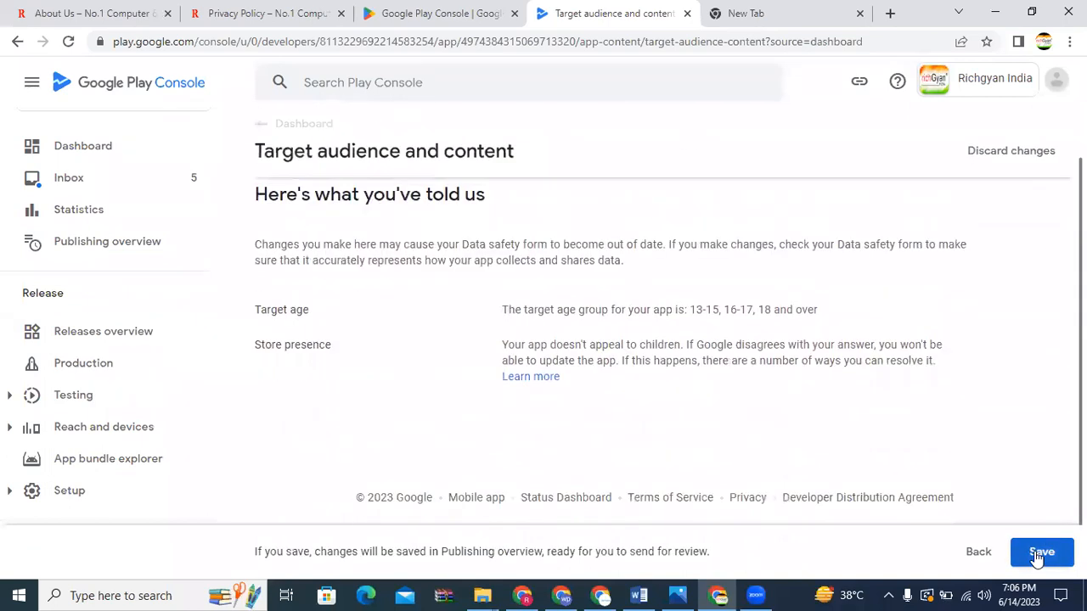
pyautogui.click(1042, 553)
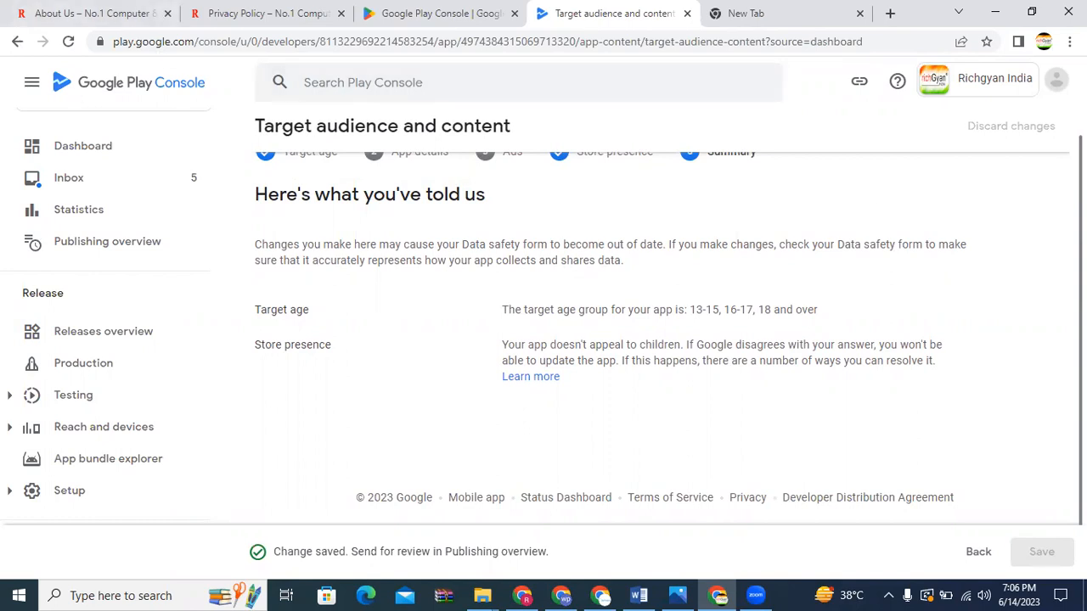
# Return to the dashboard's setup tasks and save a News apps declaration stating that the app is not a news app
pyautogui.moveTo(1083, 293); pyautogui.dragTo(1082, 265)
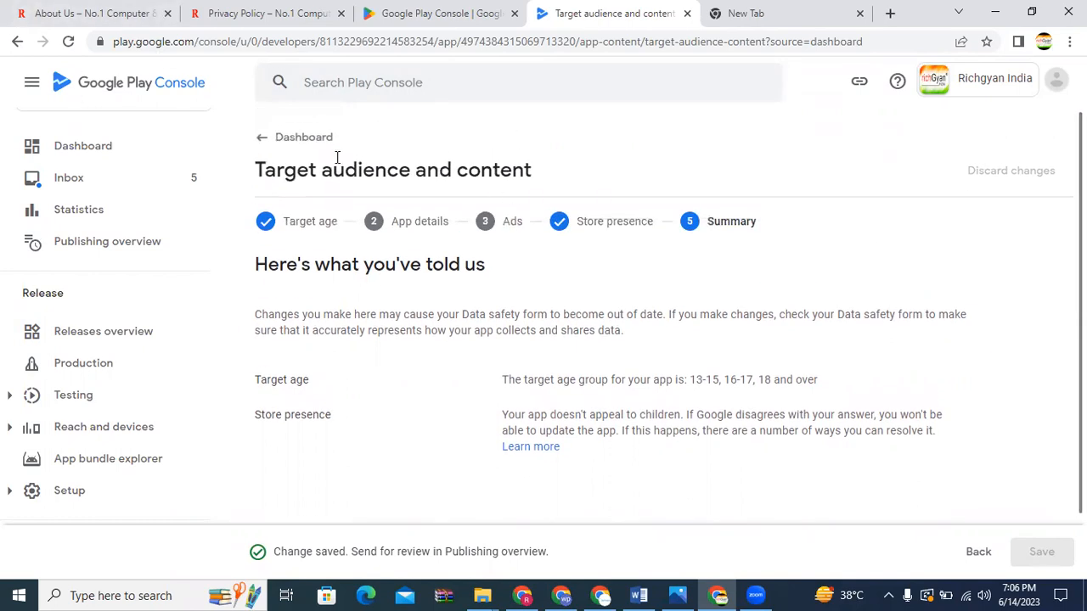
pyautogui.click(265, 141)
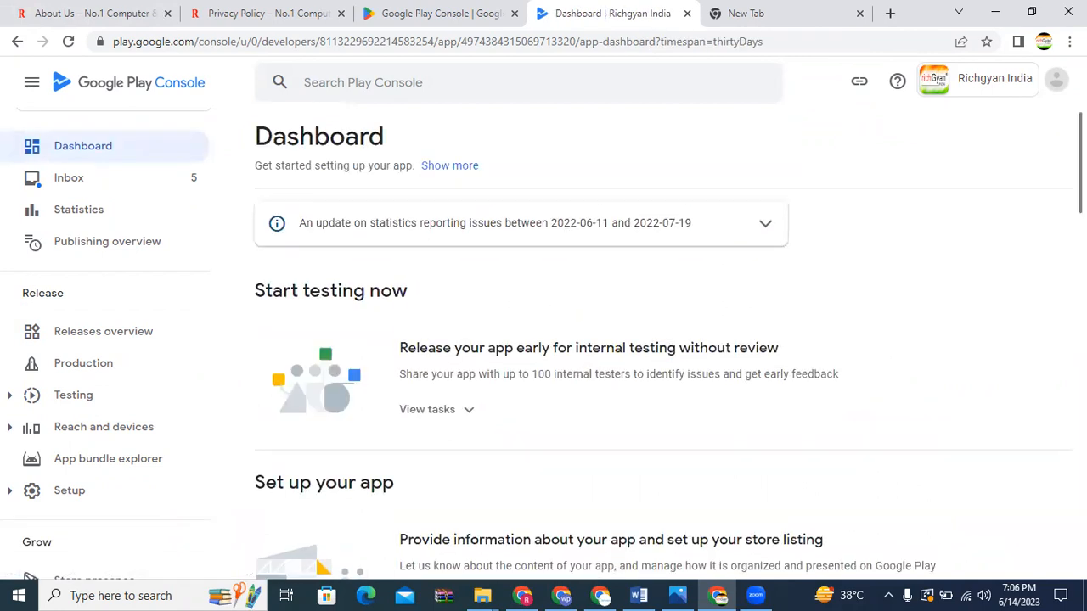
pyautogui.moveTo(1081, 166); pyautogui.dragTo(1081, 295)
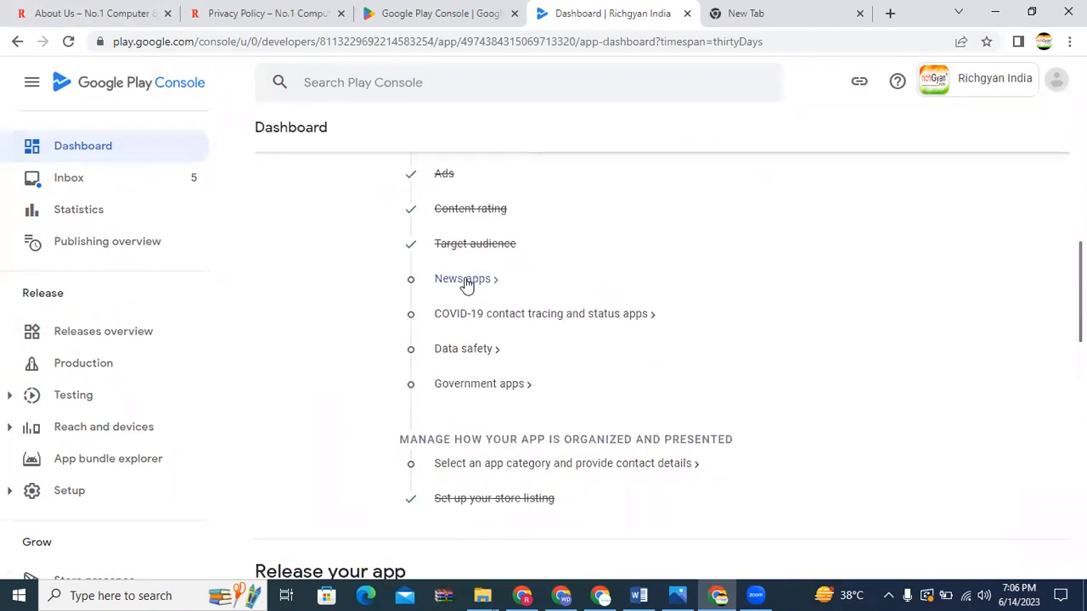
pyautogui.click(463, 279)
pyautogui.click(516, 294)
pyautogui.click(1038, 551)
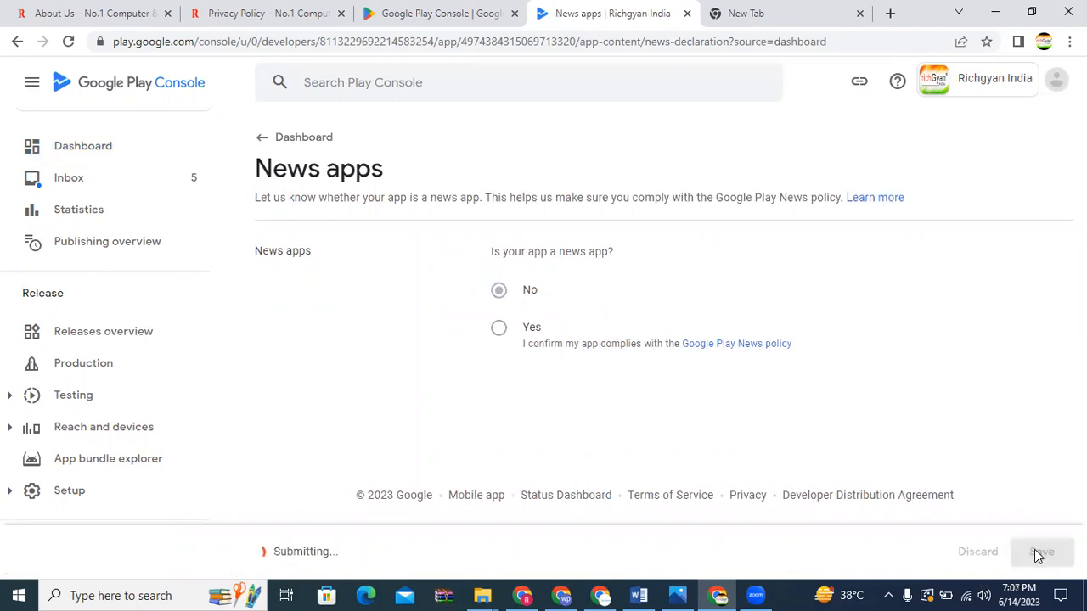
# Complete the COVID-19 task from the dashboard, declaring the app is not a publicly available contact tracing or status app, and save
pyautogui.click(265, 138)
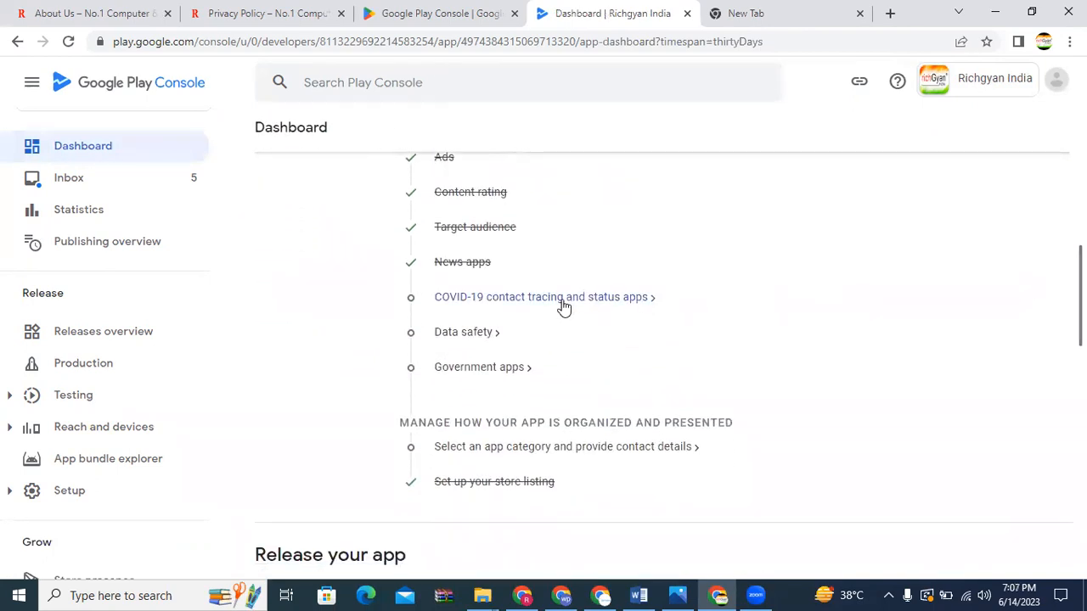
pyautogui.click(563, 299)
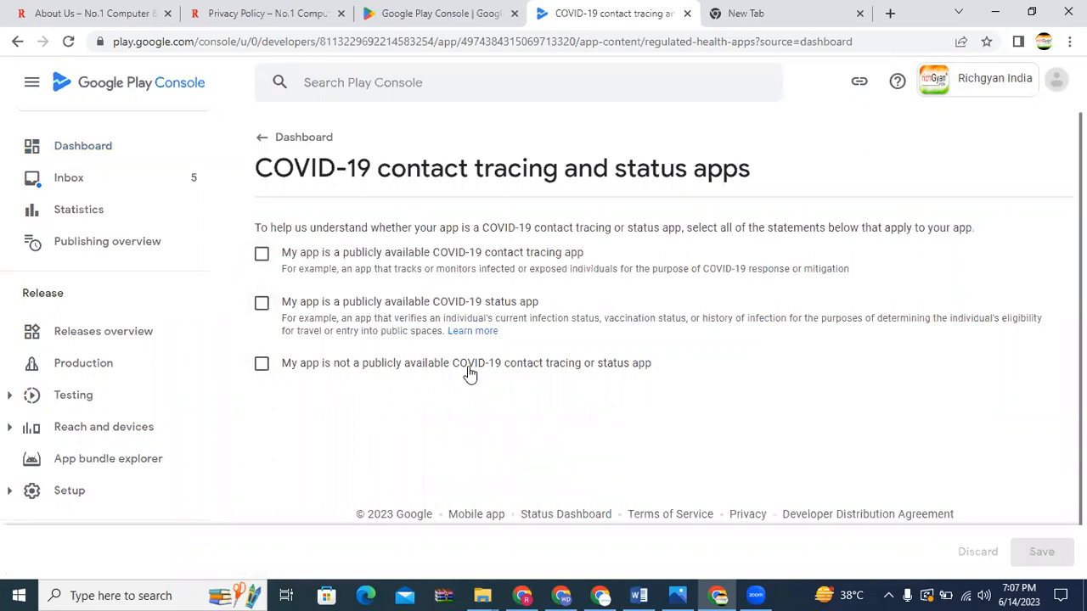
pyautogui.click(261, 366)
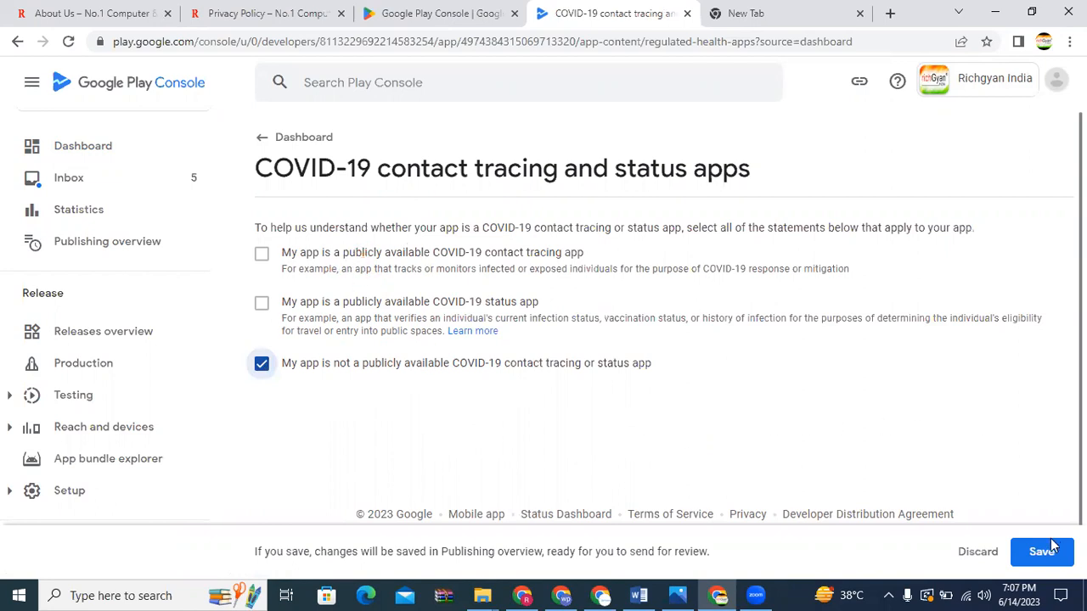
pyautogui.click(1041, 552)
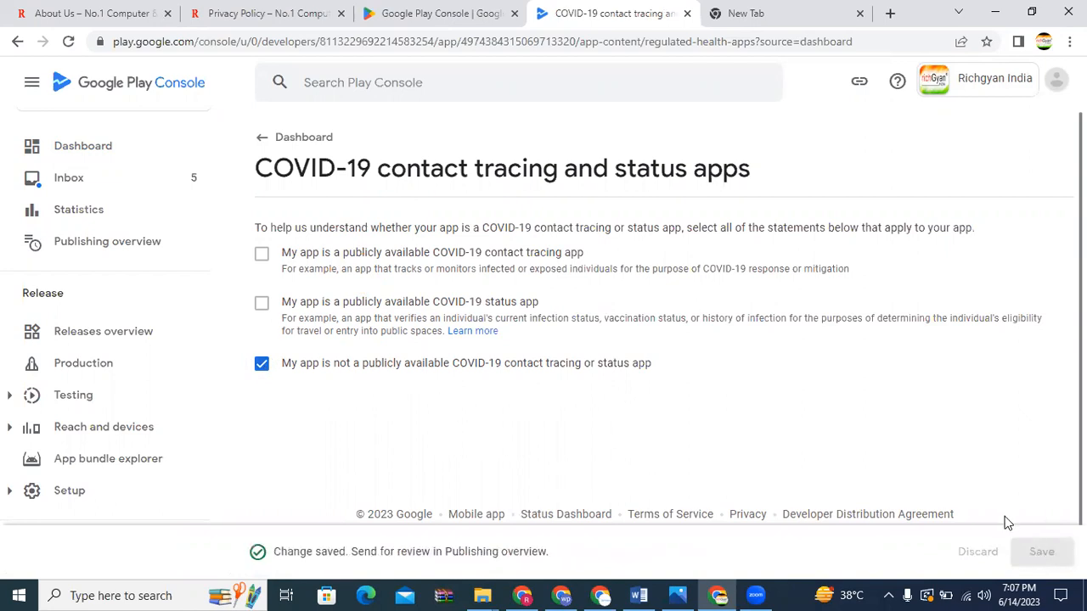
# Open the Data safety task from the dashboard and advance through its introduction and overview to the data collection and security questions
pyautogui.click(259, 137)
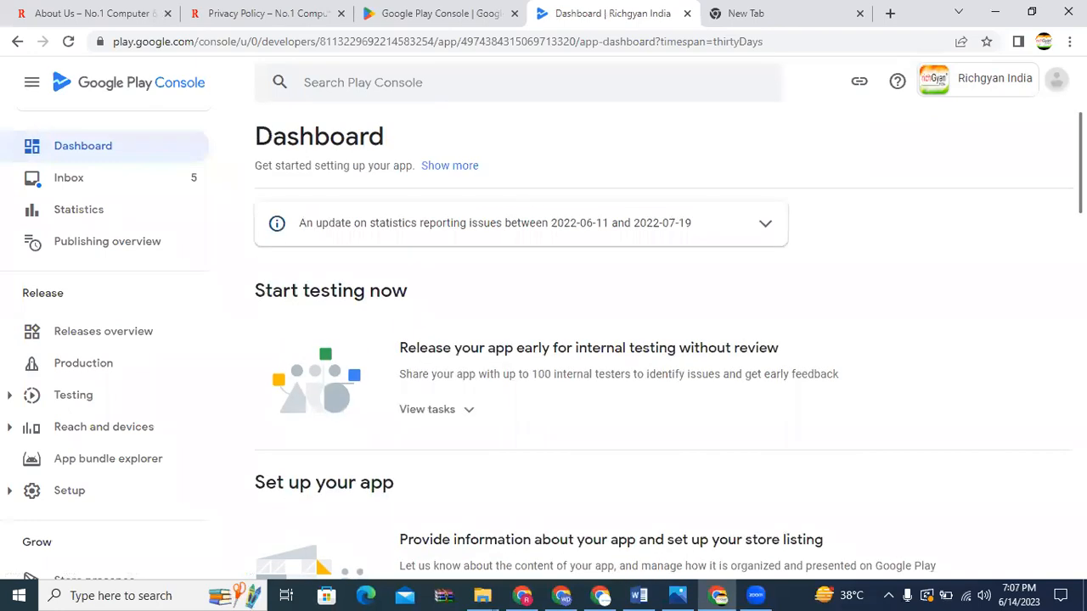
pyautogui.scroll(-7, 768, 344)
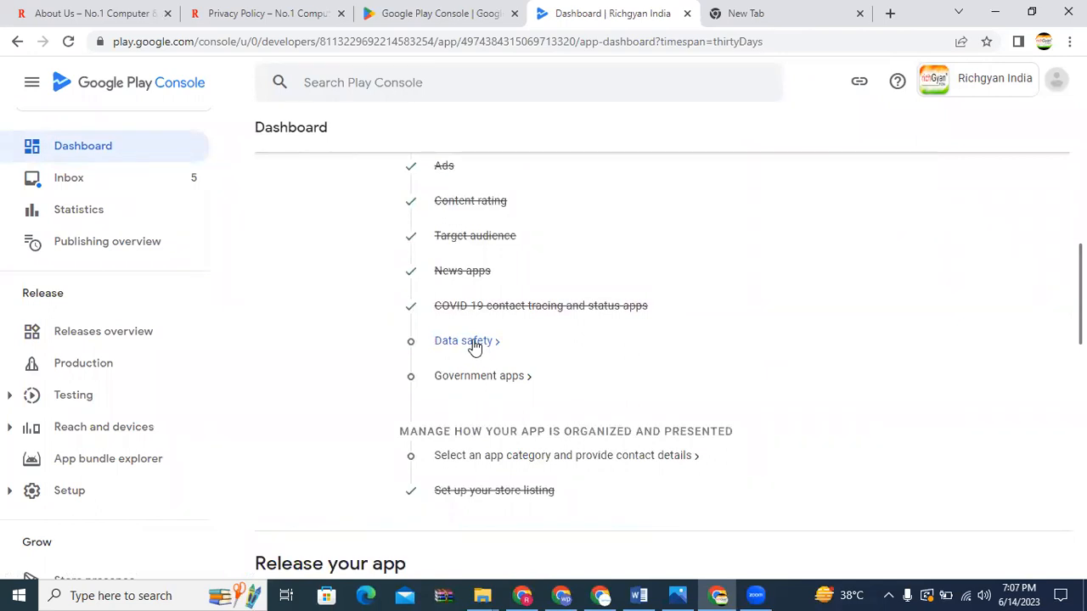
pyautogui.click(465, 342)
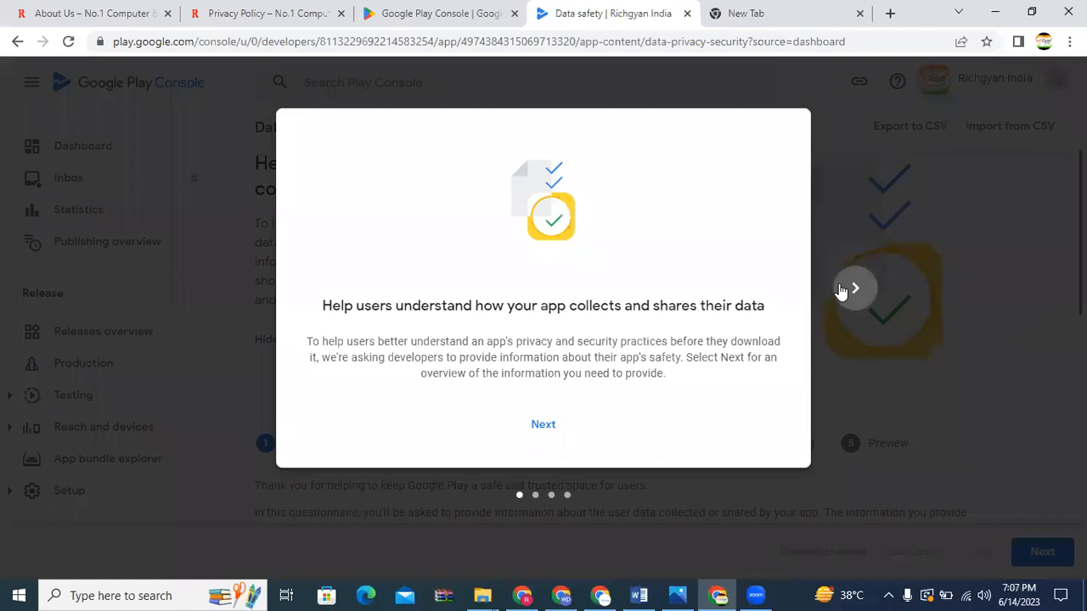
pyautogui.click(851, 289)
pyautogui.click(851, 290)
pyautogui.click(852, 290)
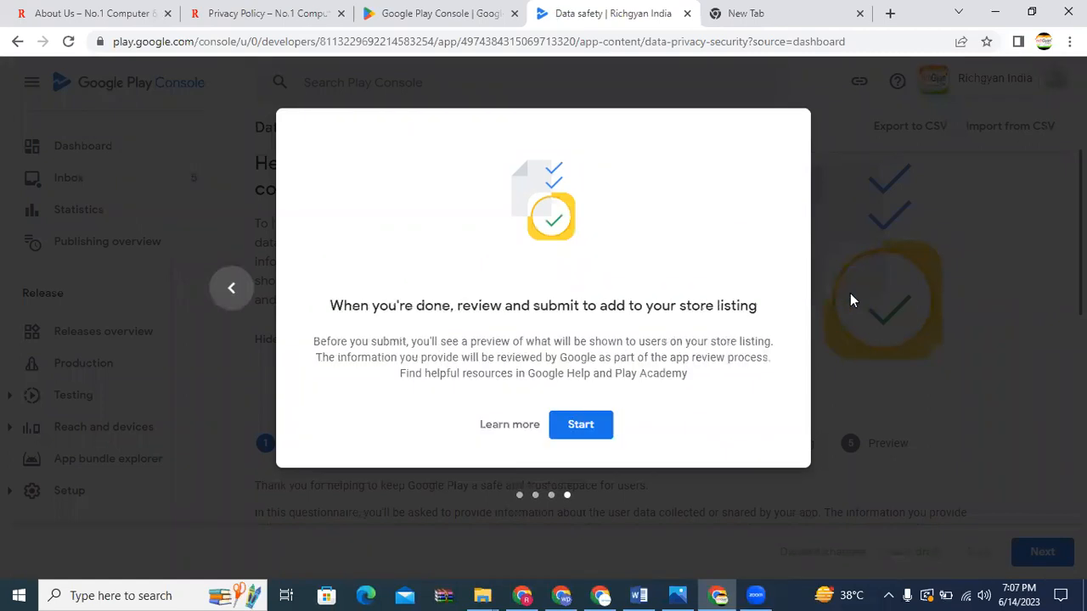
pyautogui.click(581, 427)
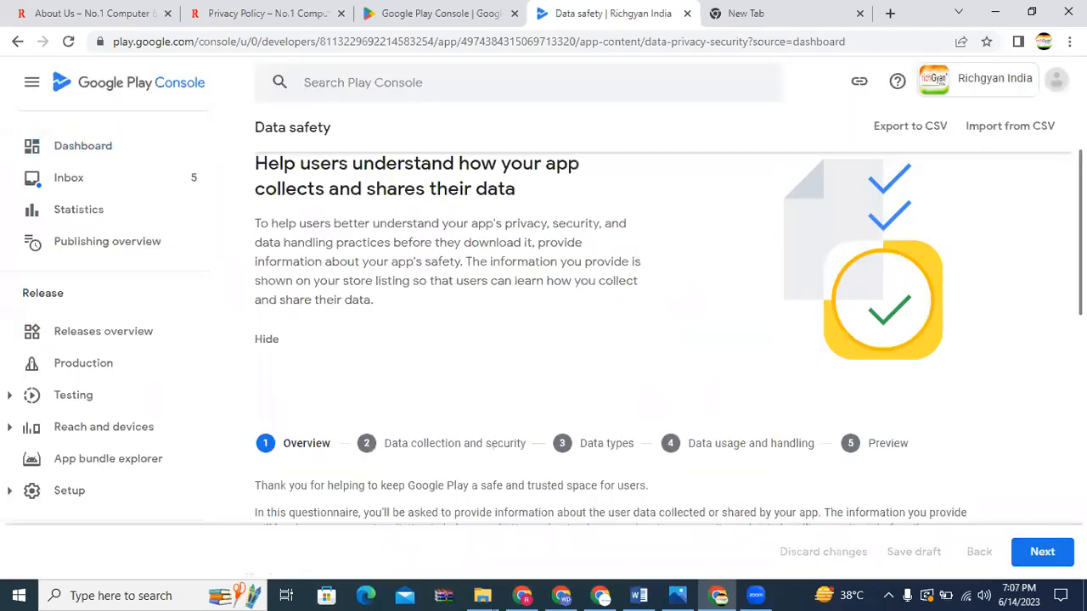
pyautogui.scroll(-3, 662, 340)
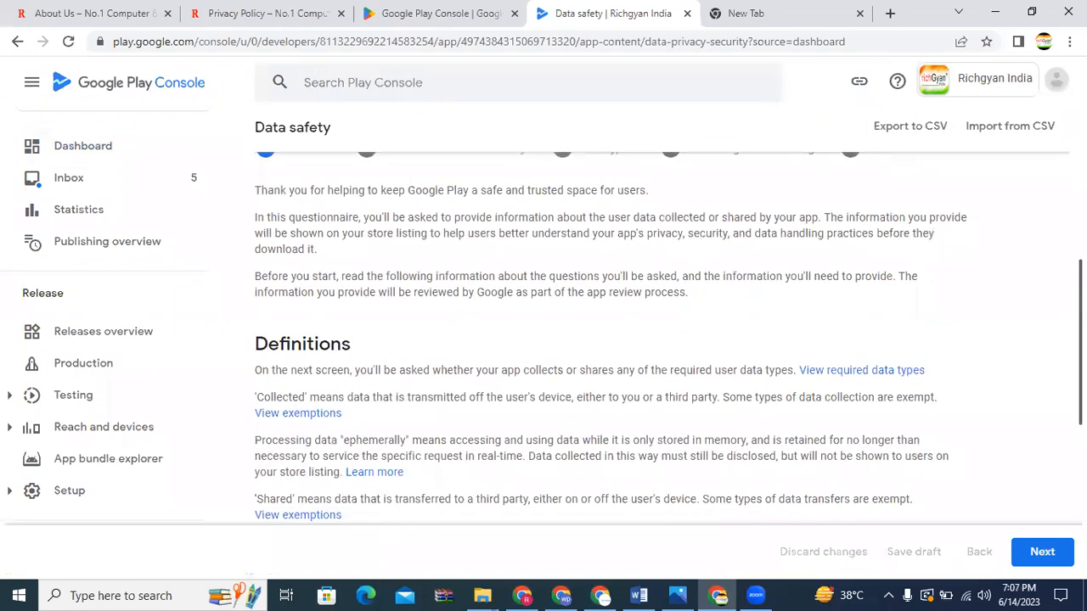
pyautogui.scroll(-5, 611, 339)
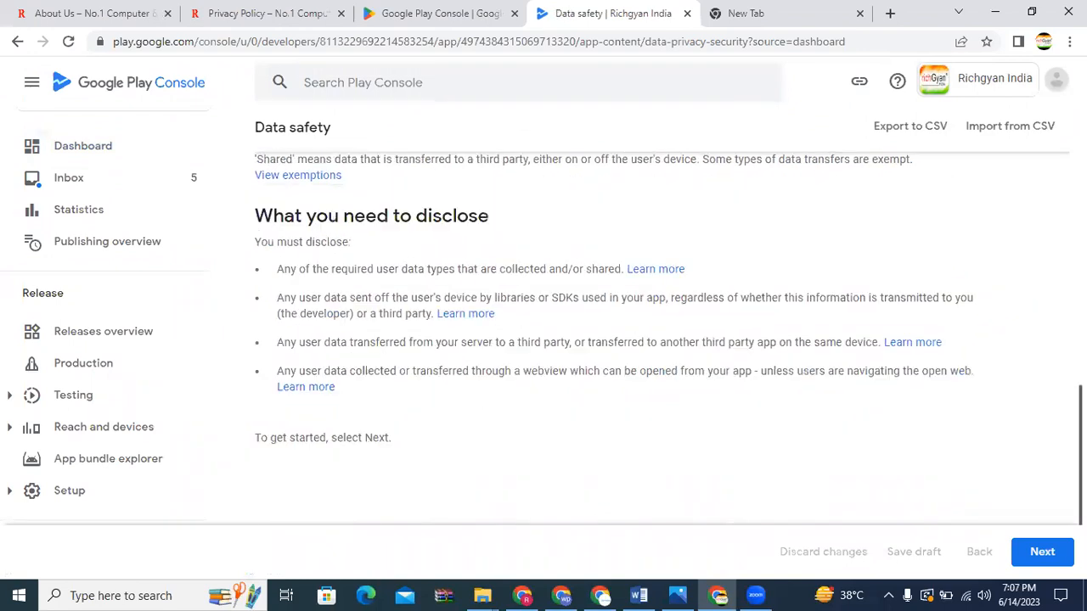
pyautogui.click(1034, 548)
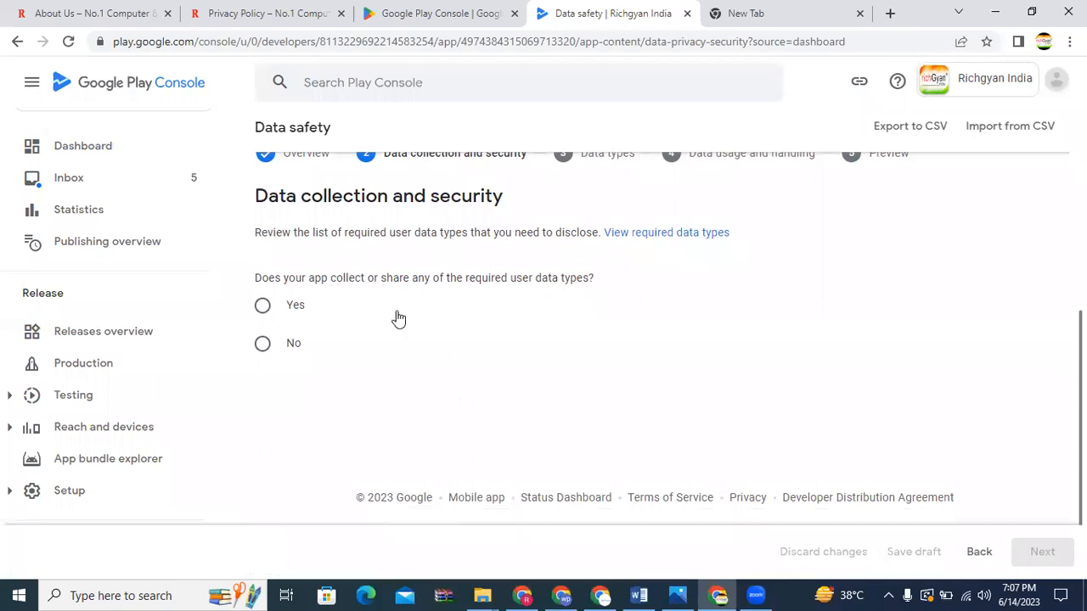
# Answer Yes to collecting or sharing required user data types, and Yes to all collected data being encrypted in transit
pyautogui.click(263, 306)
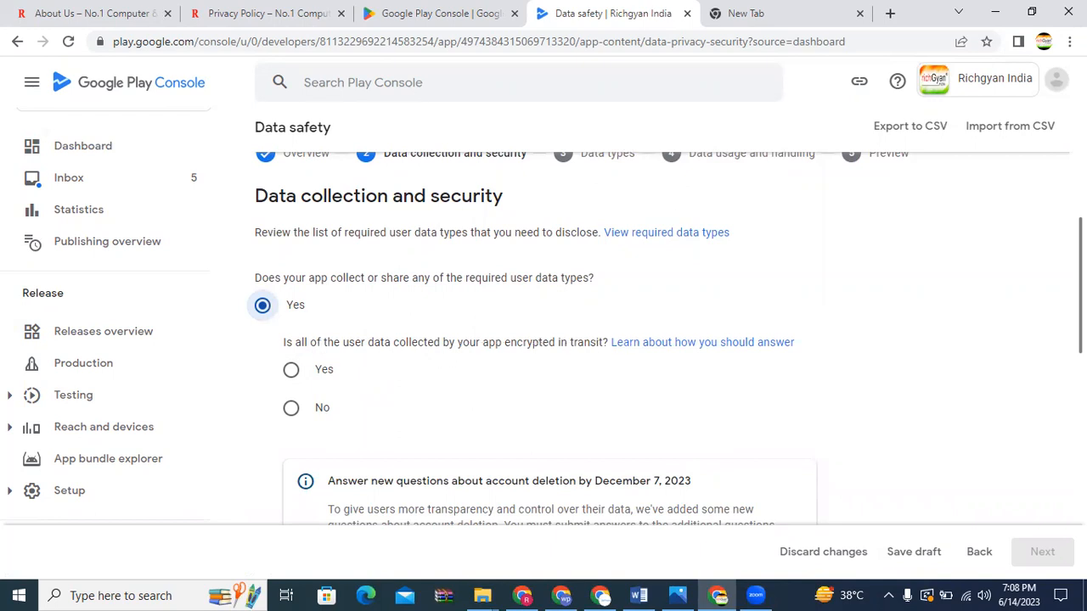
pyautogui.scroll(-5, 543, 340)
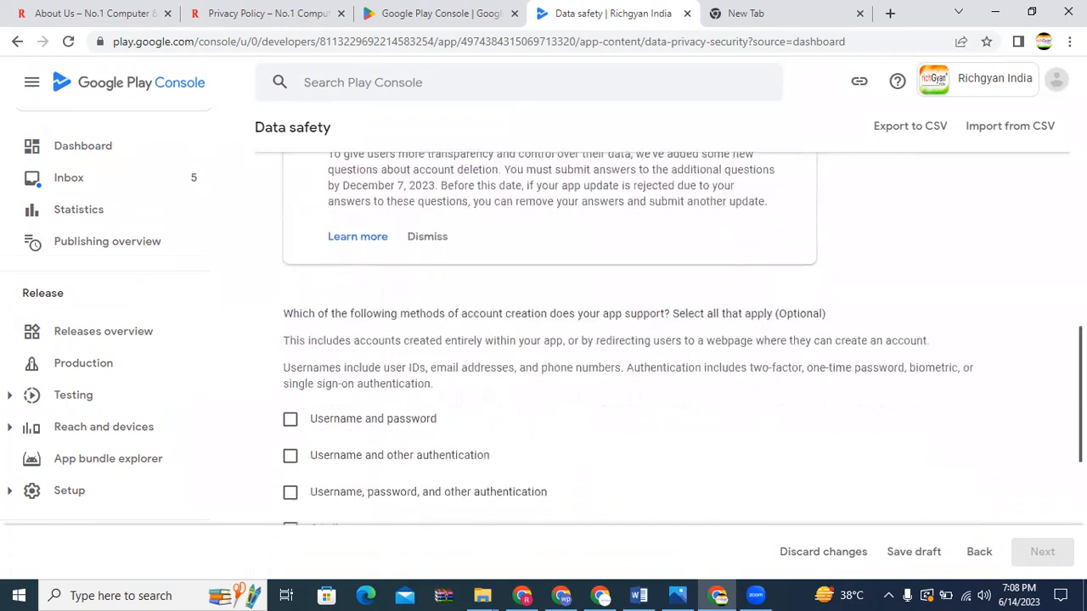
pyautogui.scroll(5, 279, 328)
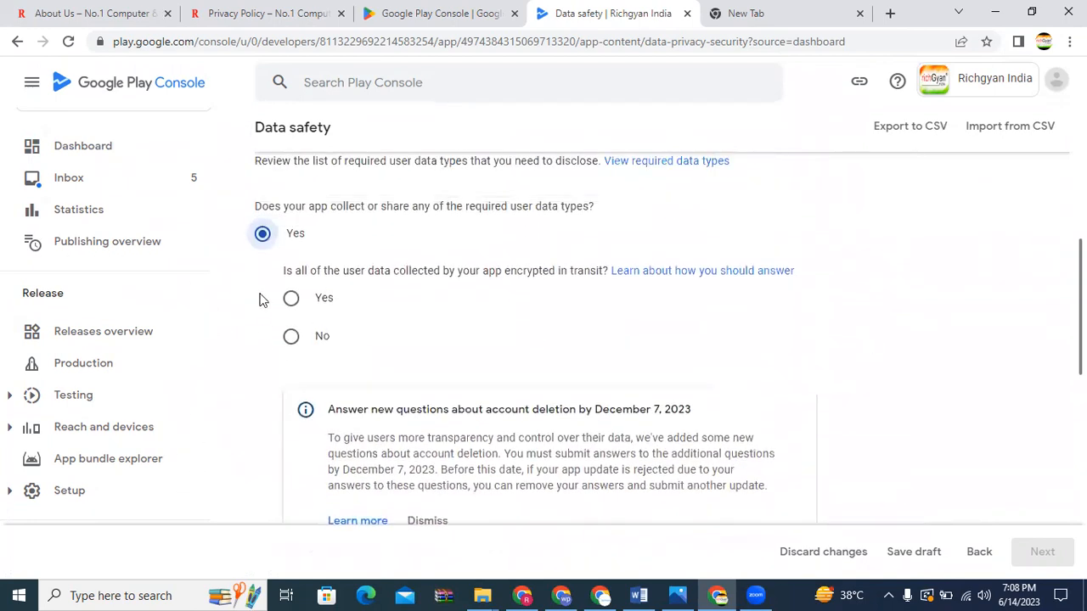
pyautogui.click(291, 299)
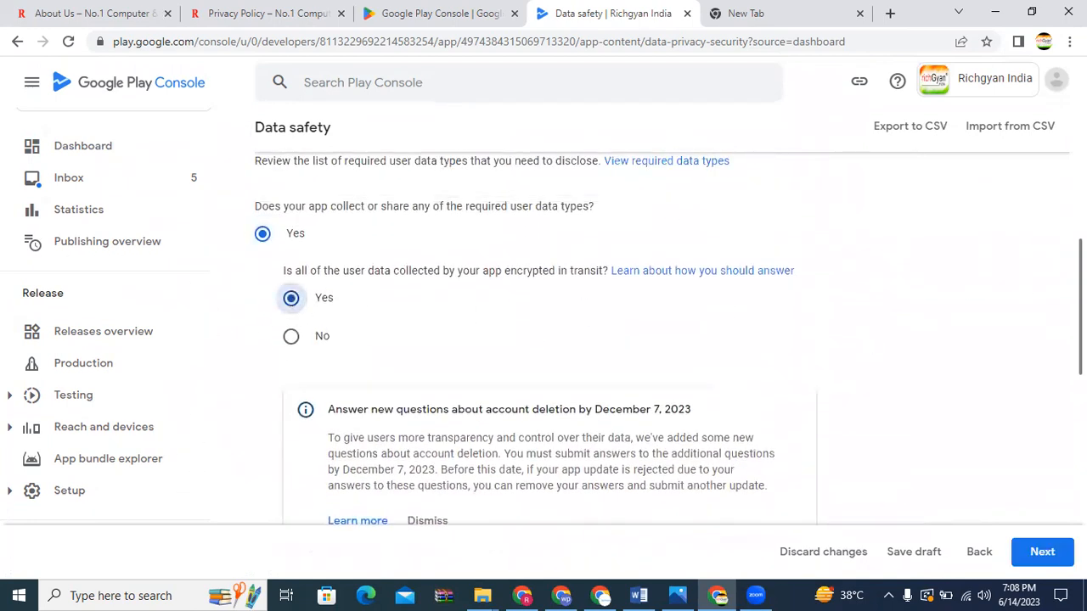
# Choose "Username and password" as the account creation method the app supports, and go to the account deletion link question
pyautogui.scroll(-6, 669, 340)
pyautogui.scroll(2, 668, 340)
pyautogui.scroll(-2, 998, 414)
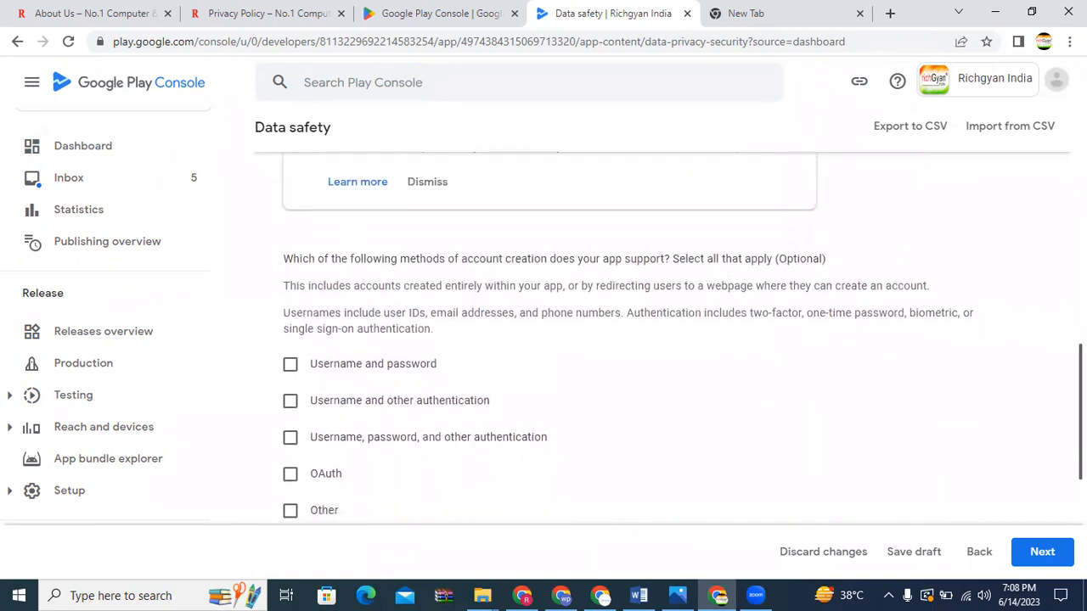
pyautogui.click(322, 288)
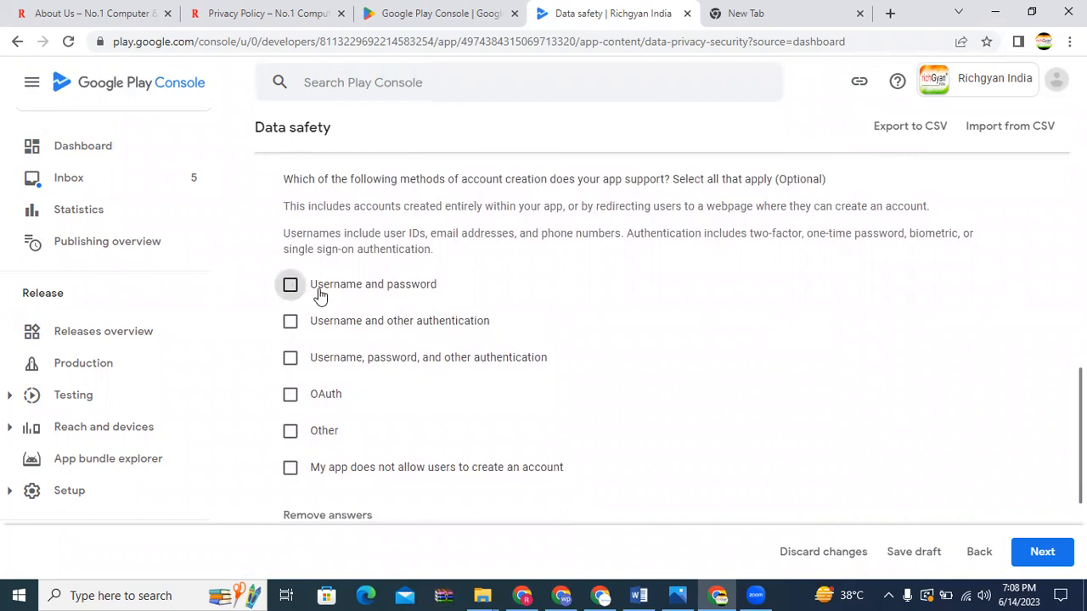
pyautogui.scroll(-2, 668, 339)
pyautogui.scroll(-1, 668, 340)
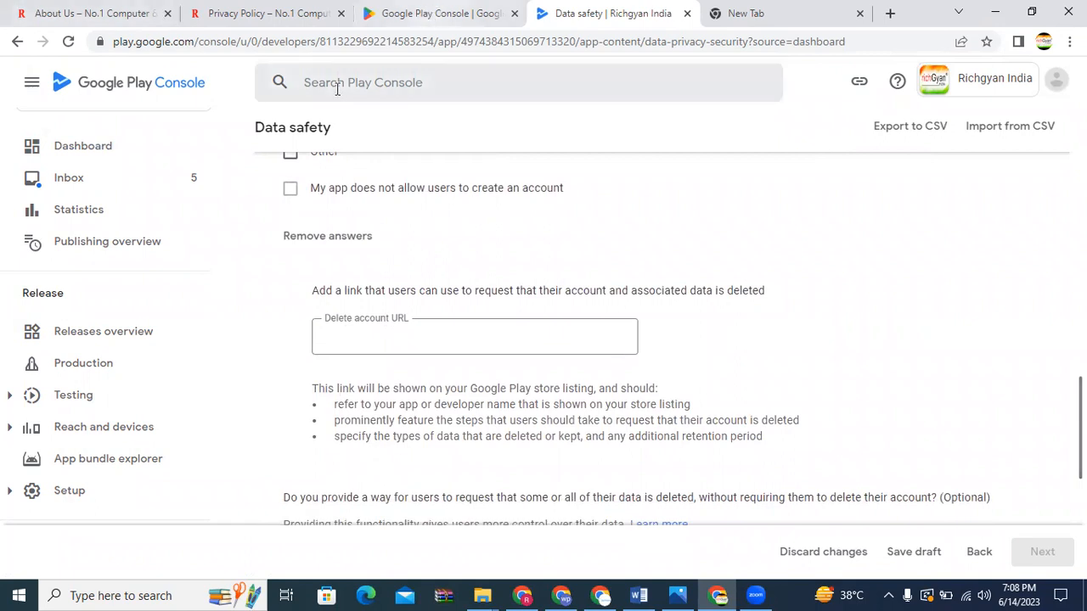
pyautogui.click(233, 7)
pyautogui.click(275, 39)
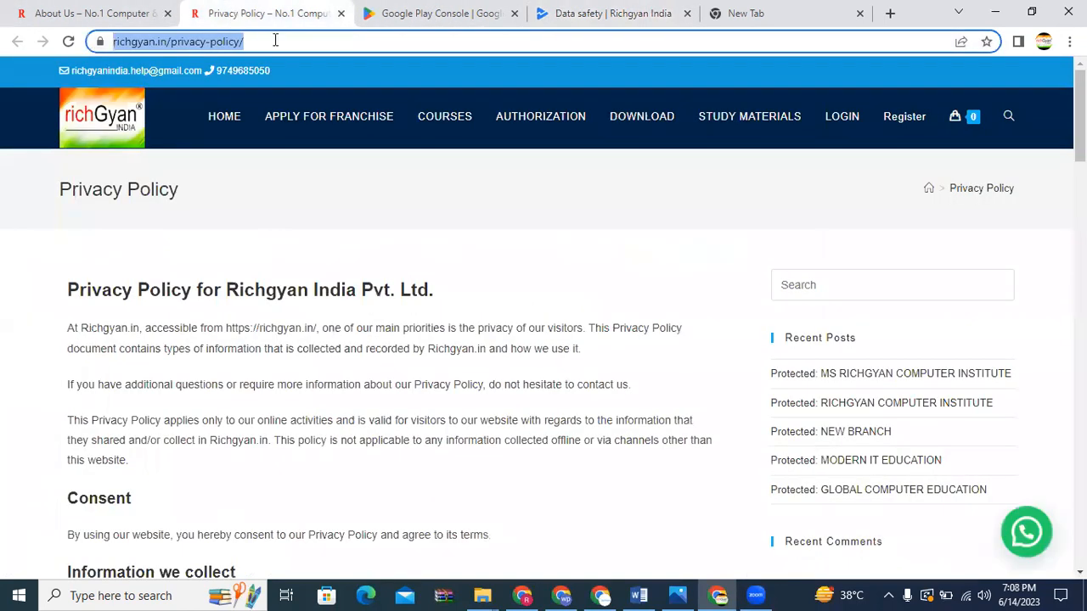
pyautogui.rightClick(230, 41)
pyautogui.click(270, 129)
pyautogui.click(624, 13)
pyautogui.click(395, 329)
pyautogui.rightClick(392, 331)
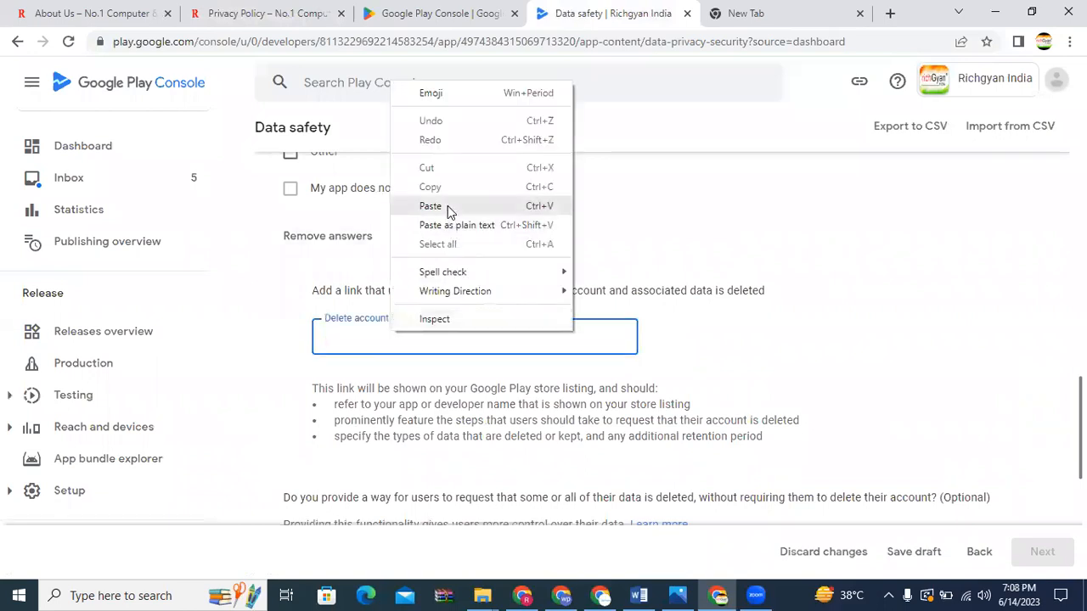
pyautogui.click(447, 205)
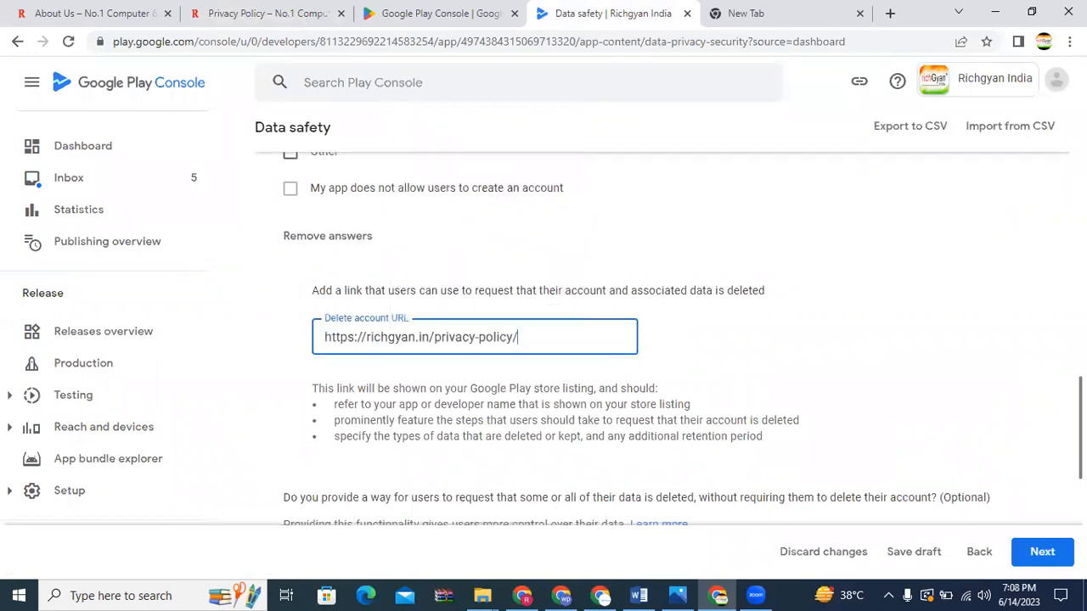
pyautogui.scroll(-3, 416, 267)
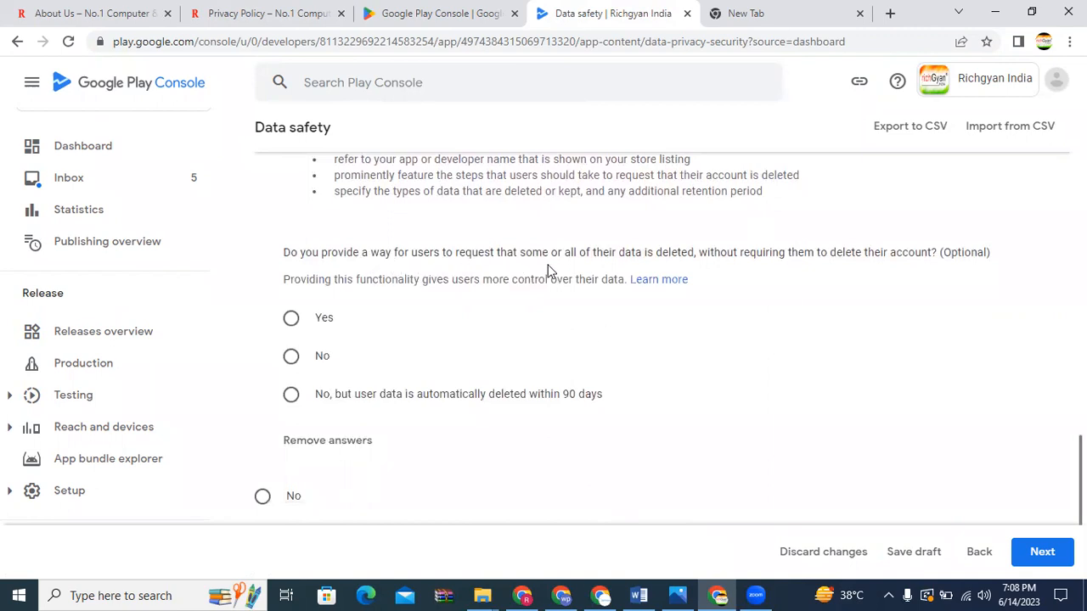
pyautogui.click(291, 319)
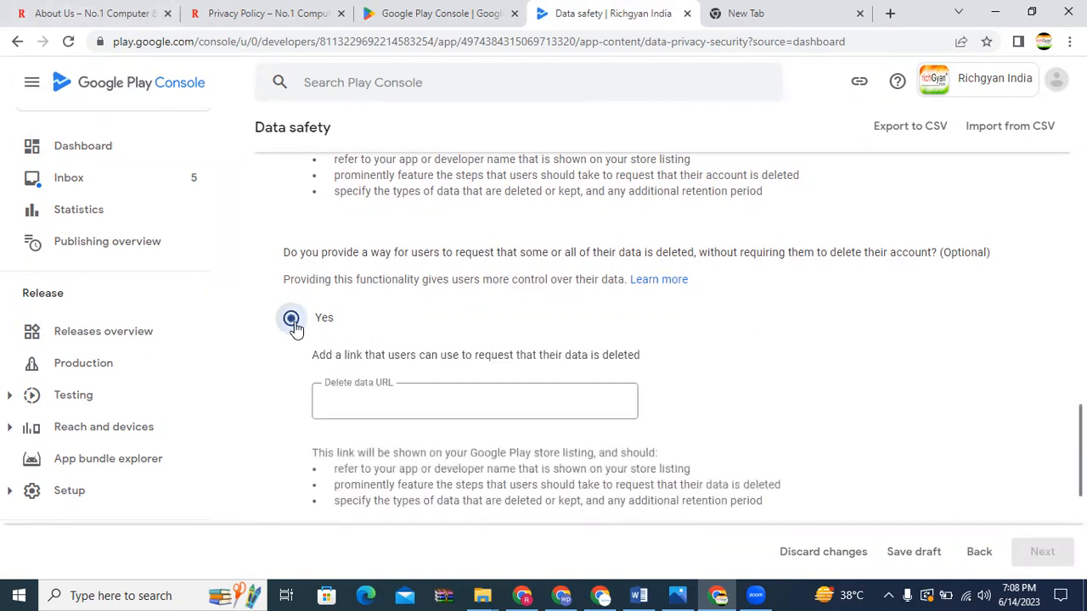
pyautogui.rightClick(378, 403)
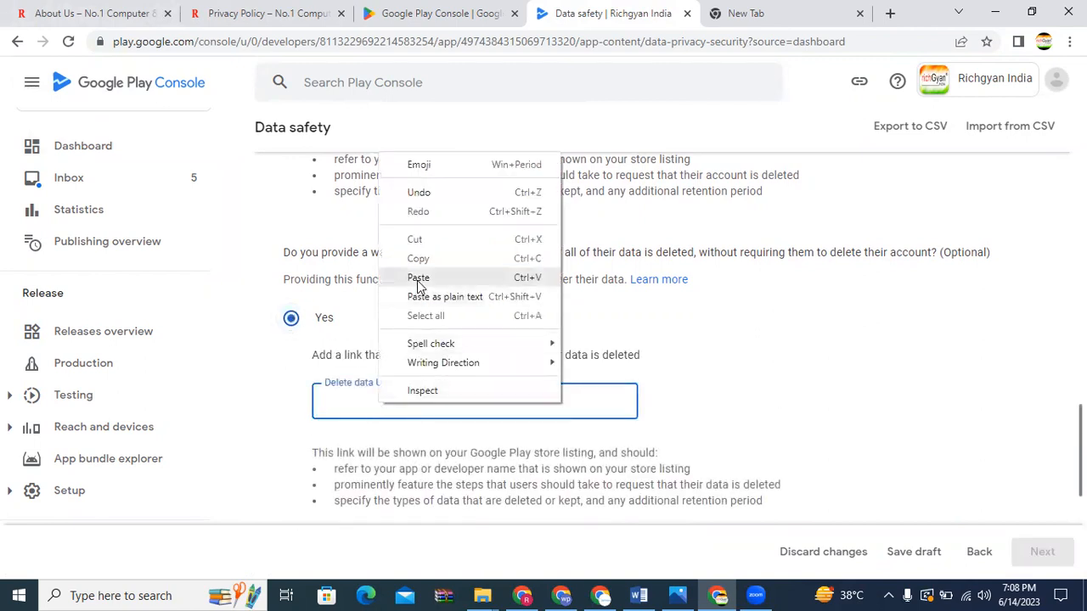
pyautogui.click(417, 279)
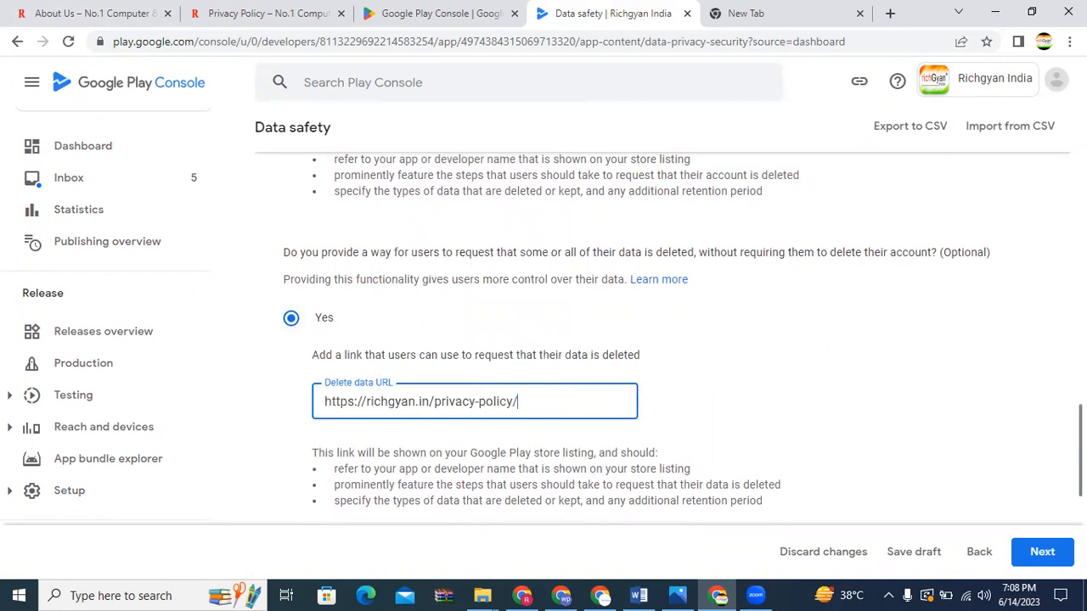
pyautogui.scroll(-3, 663, 339)
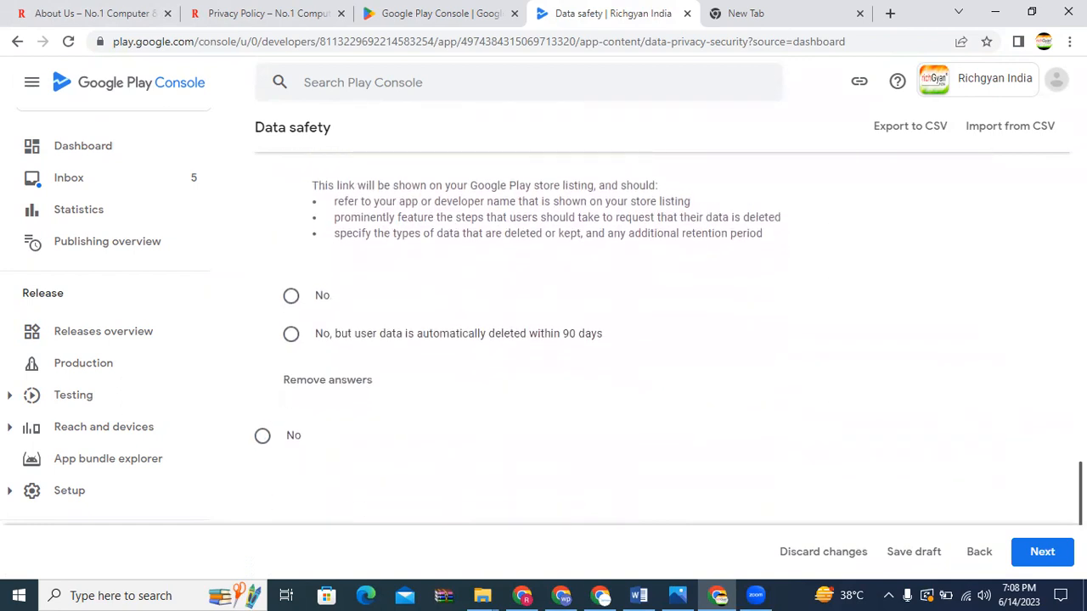
pyautogui.scroll(-1, 663, 340)
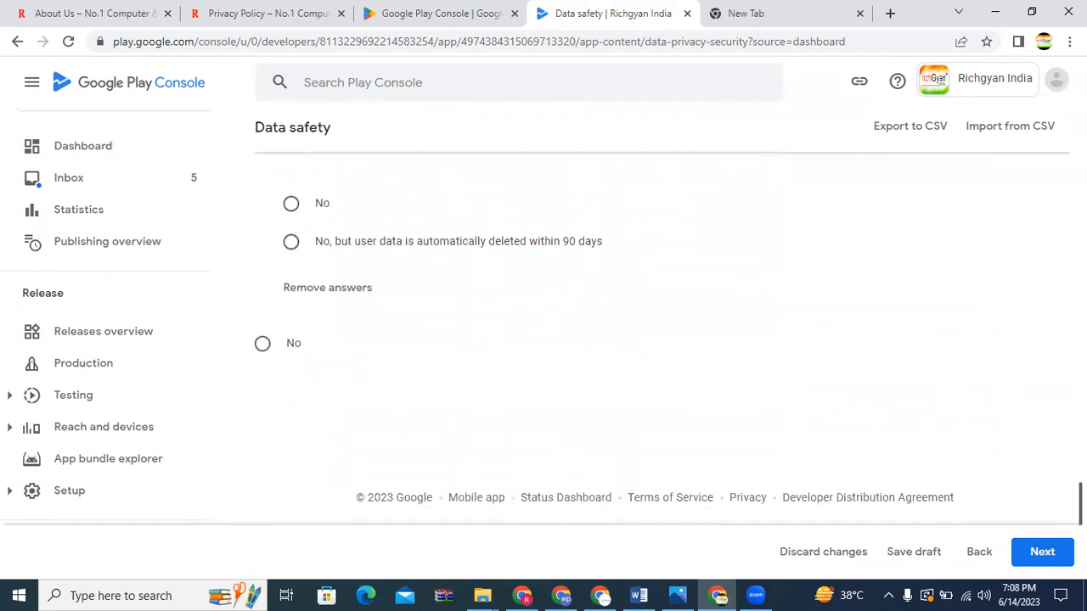
pyautogui.click(1045, 554)
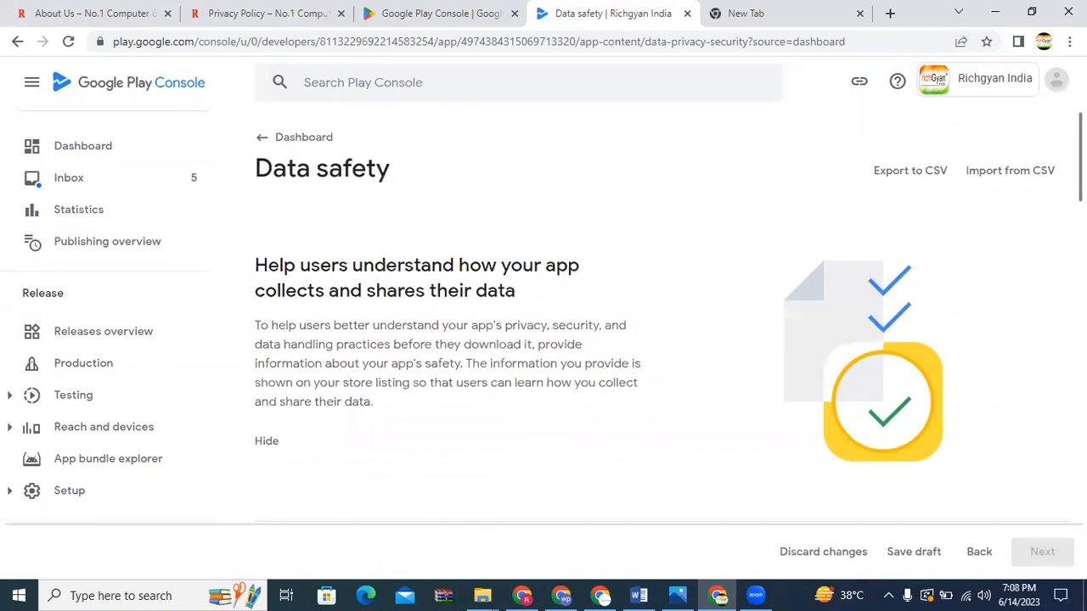
# Select Name, Email address, User IDs, Address and Phone number under Personal info, and continue to data usage and handling
pyautogui.scroll(-7, 662, 340)
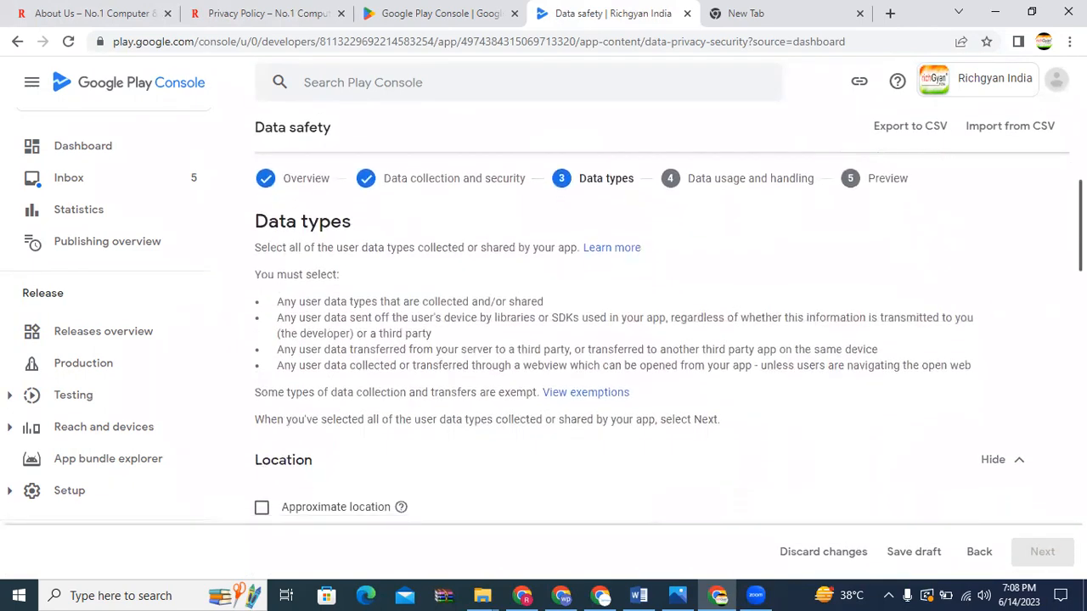
pyautogui.scroll(-2, 654, 339)
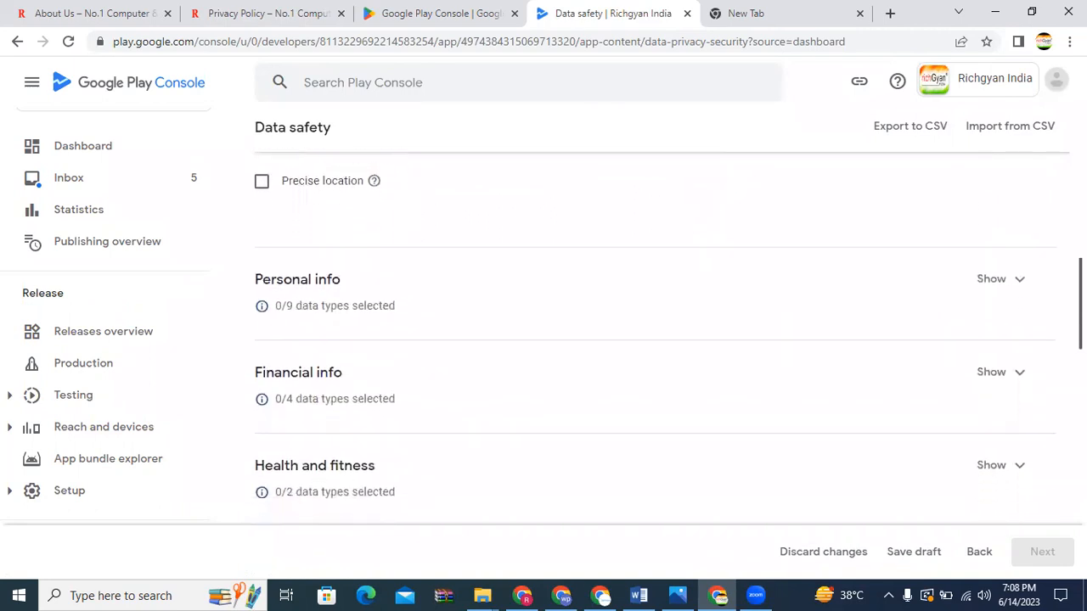
pyautogui.scroll(-1, 654, 340)
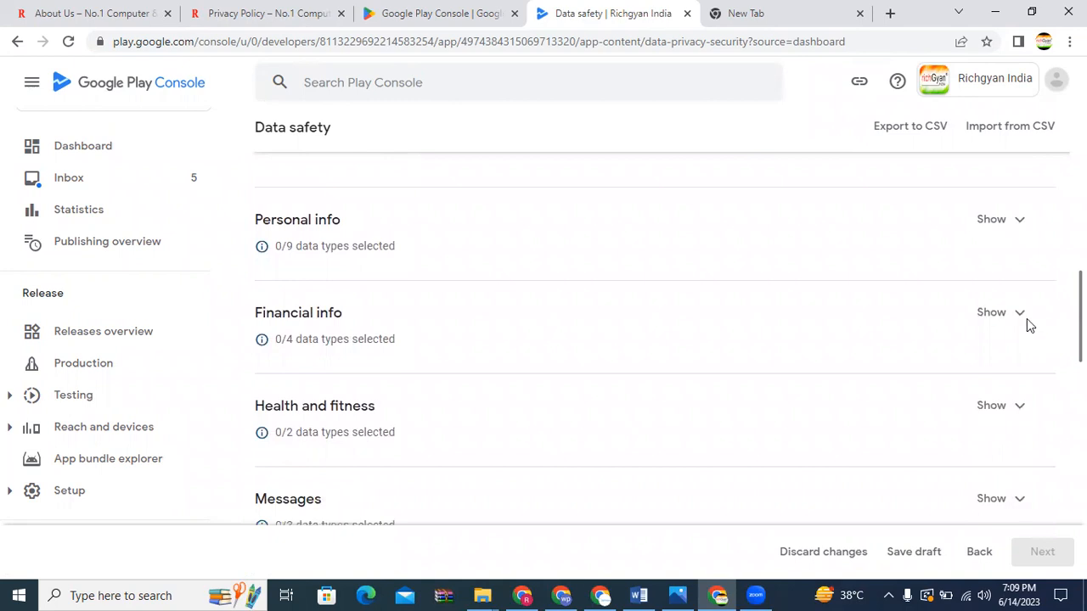
pyautogui.click(981, 223)
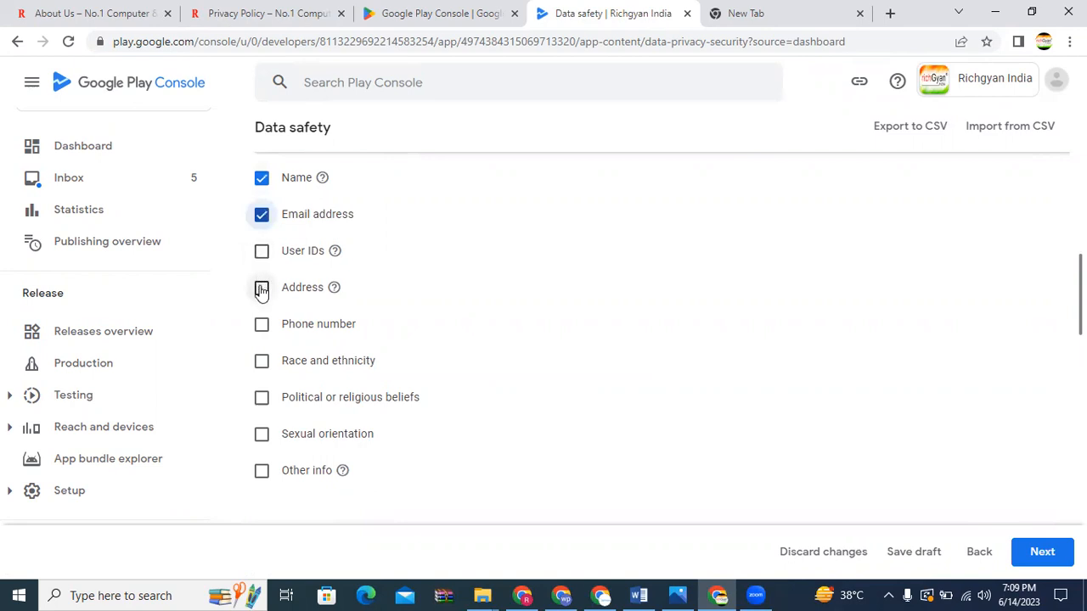
pyautogui.click(262, 288)
pyautogui.click(260, 253)
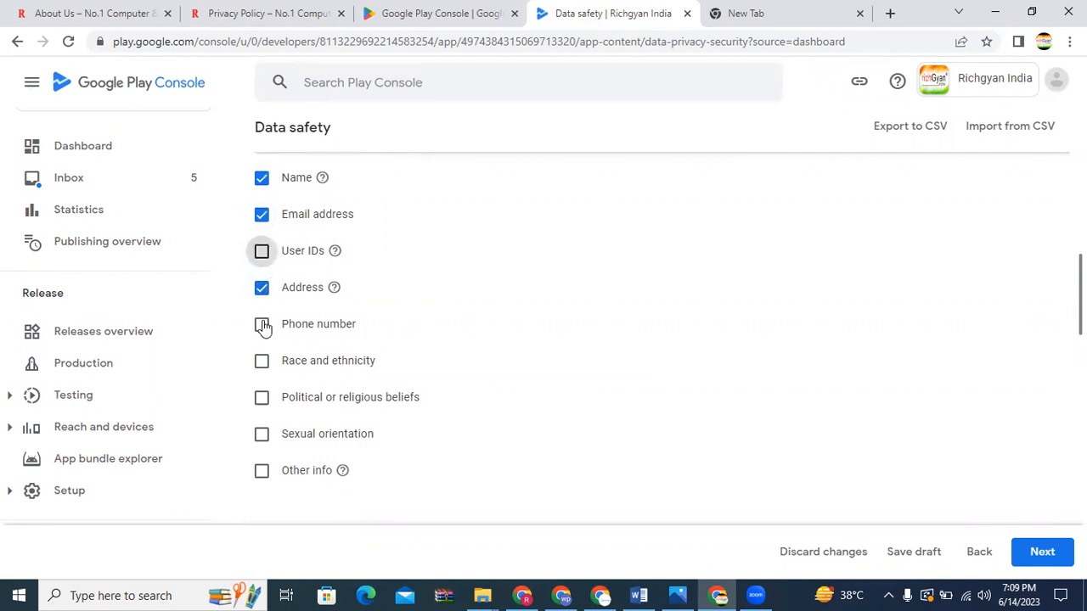
pyautogui.click(263, 329)
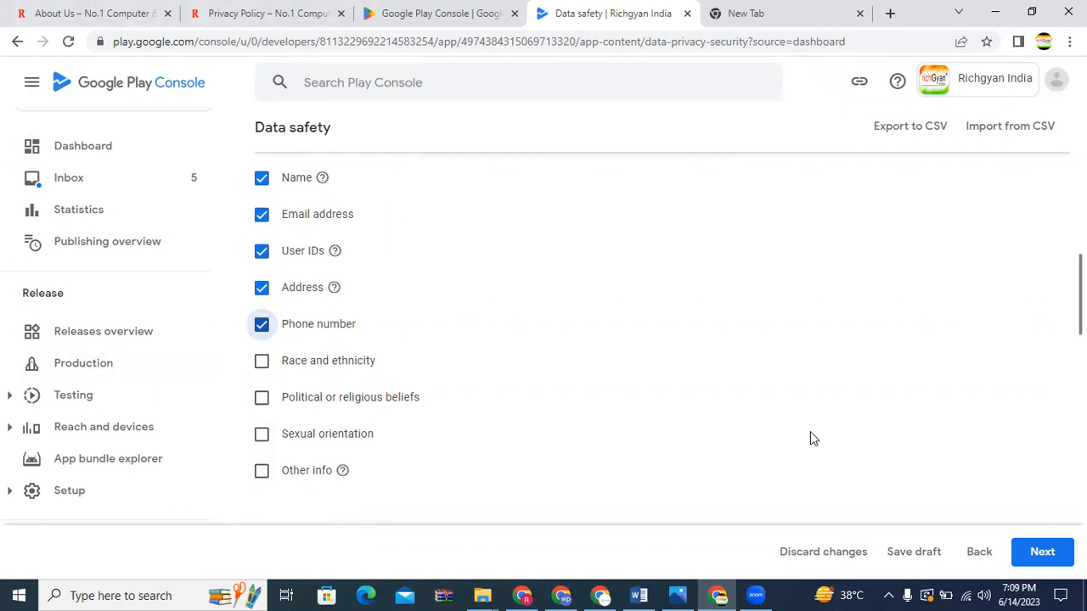
pyautogui.click(261, 436)
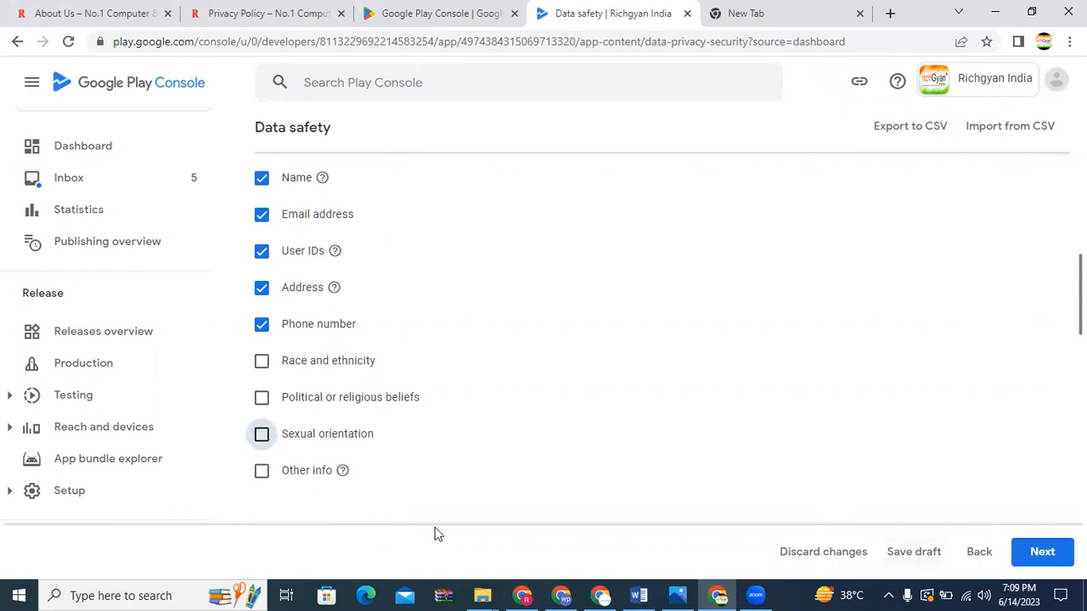
pyautogui.click(1043, 552)
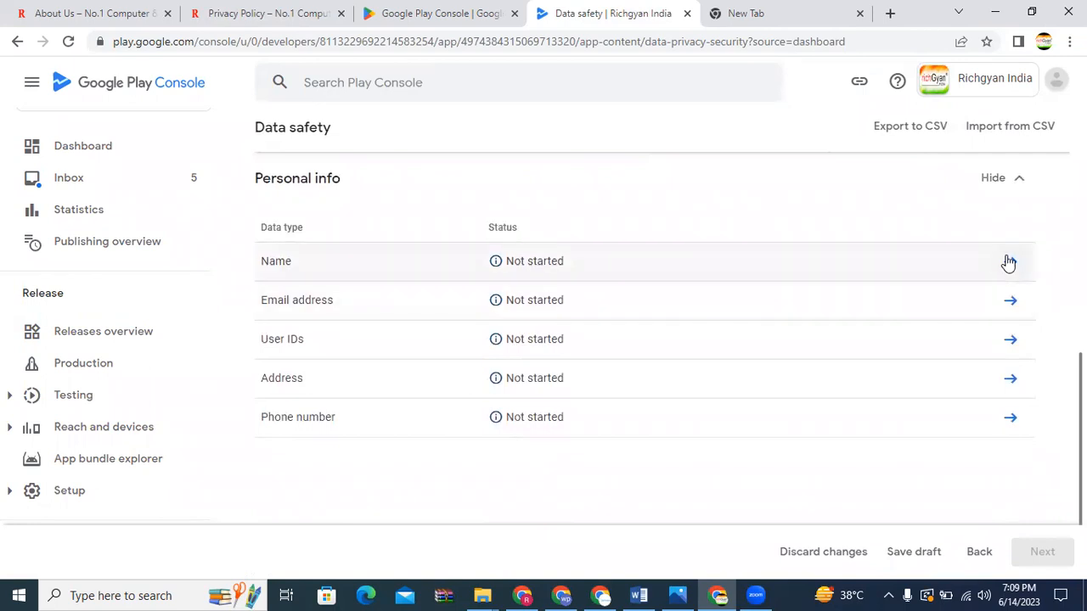
# For the Name data type, mark it as Collected, with data collection required and App functionality as the purpose
pyautogui.click(1009, 261)
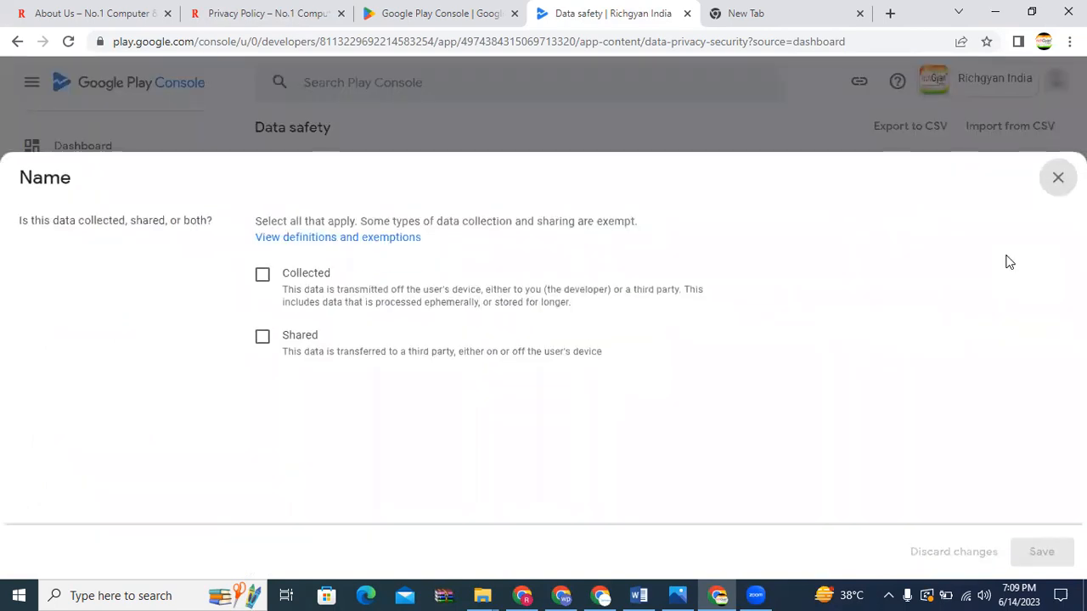
pyautogui.click(261, 277)
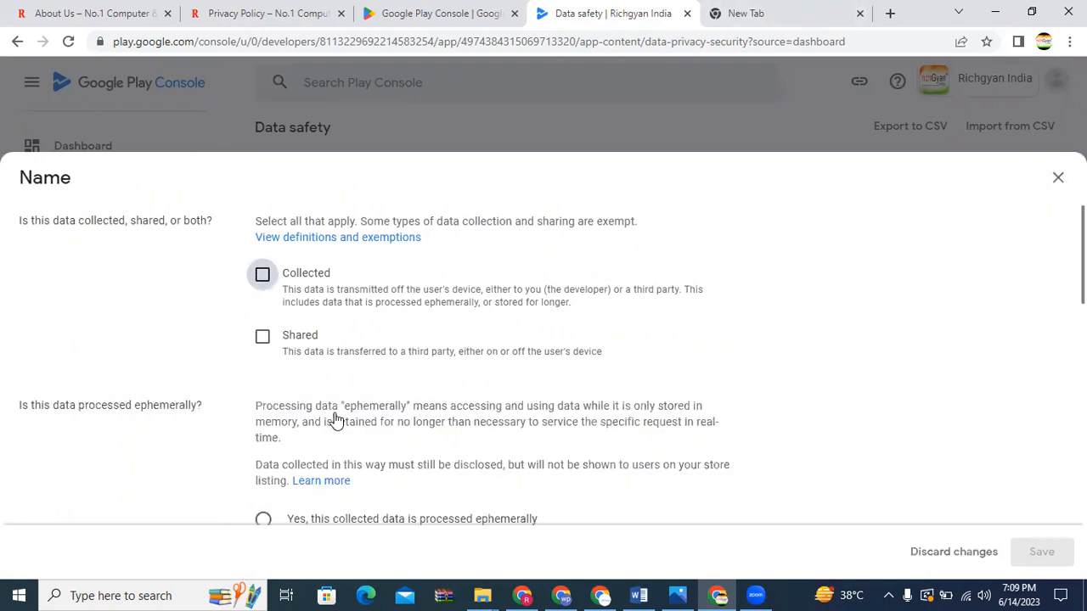
pyautogui.click(264, 274)
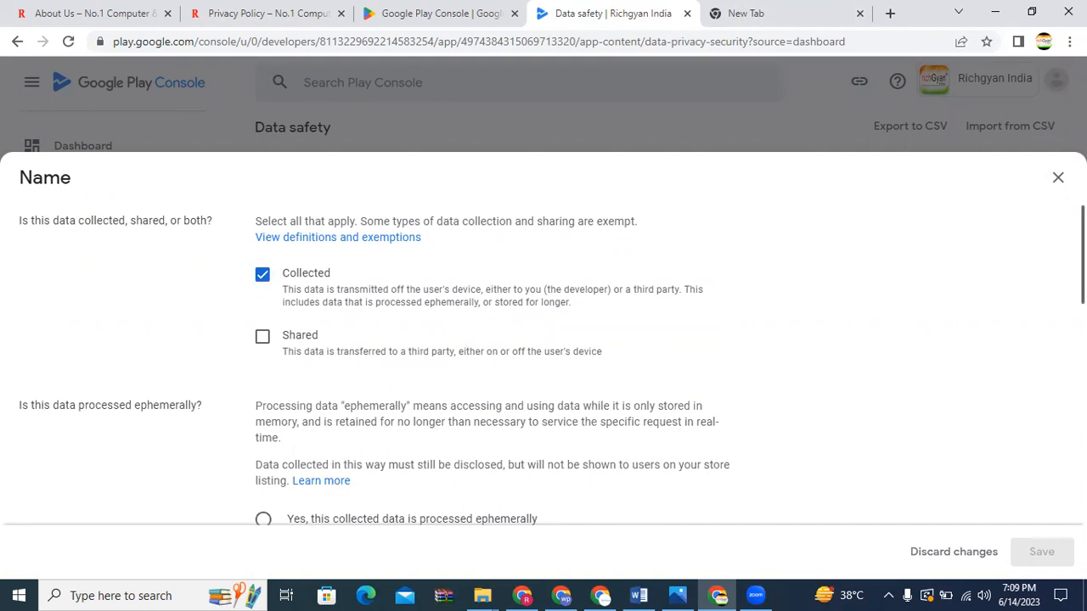
pyautogui.scroll(-7, 544, 339)
pyautogui.scroll(2, 543, 339)
pyautogui.scroll(2, 544, 340)
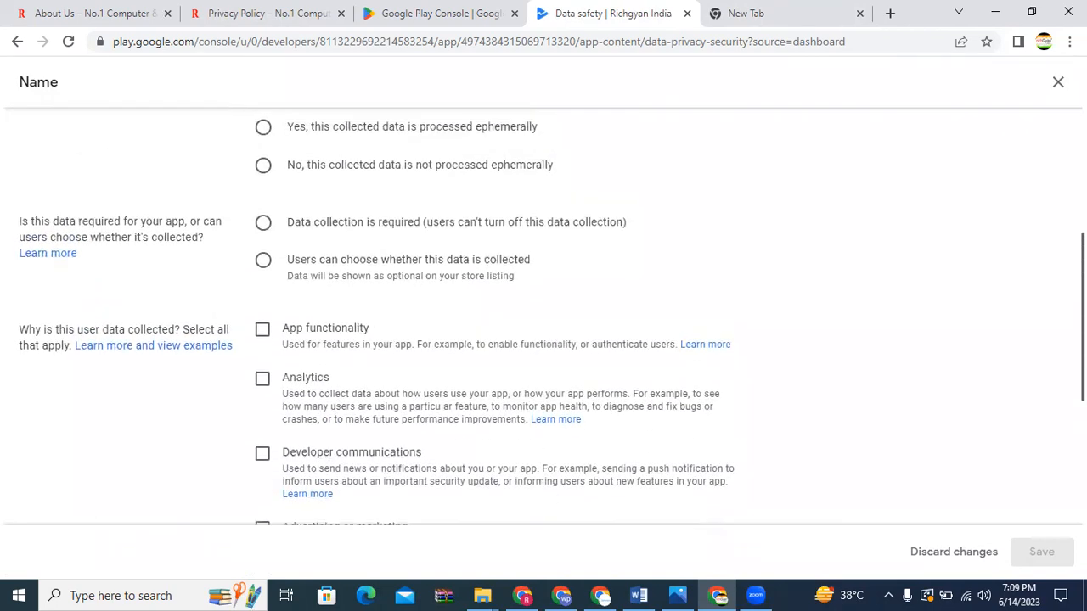
pyautogui.scroll(-1, 544, 340)
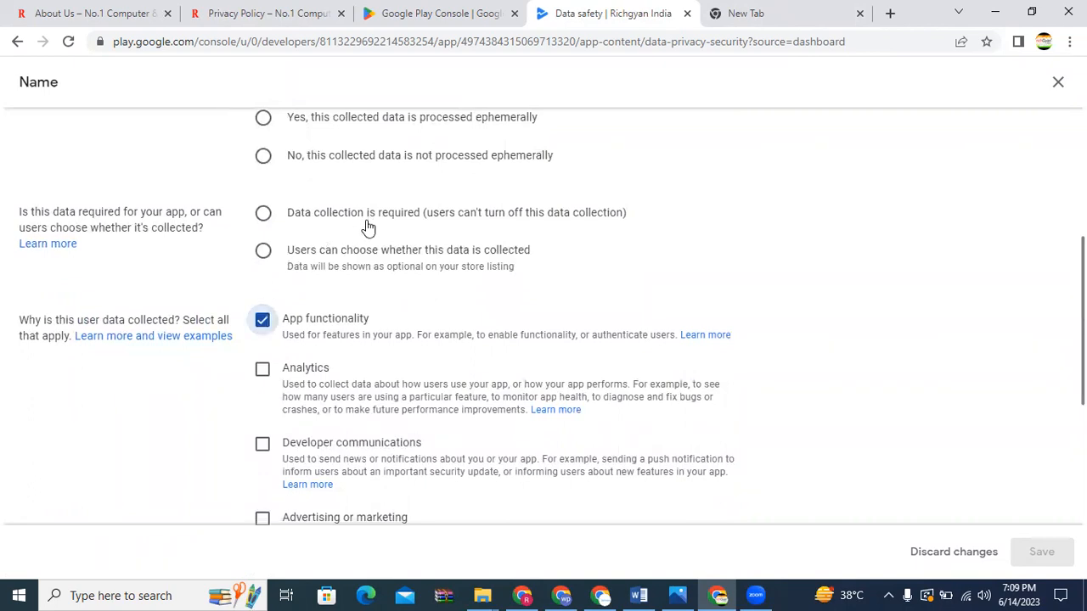
pyautogui.click(267, 217)
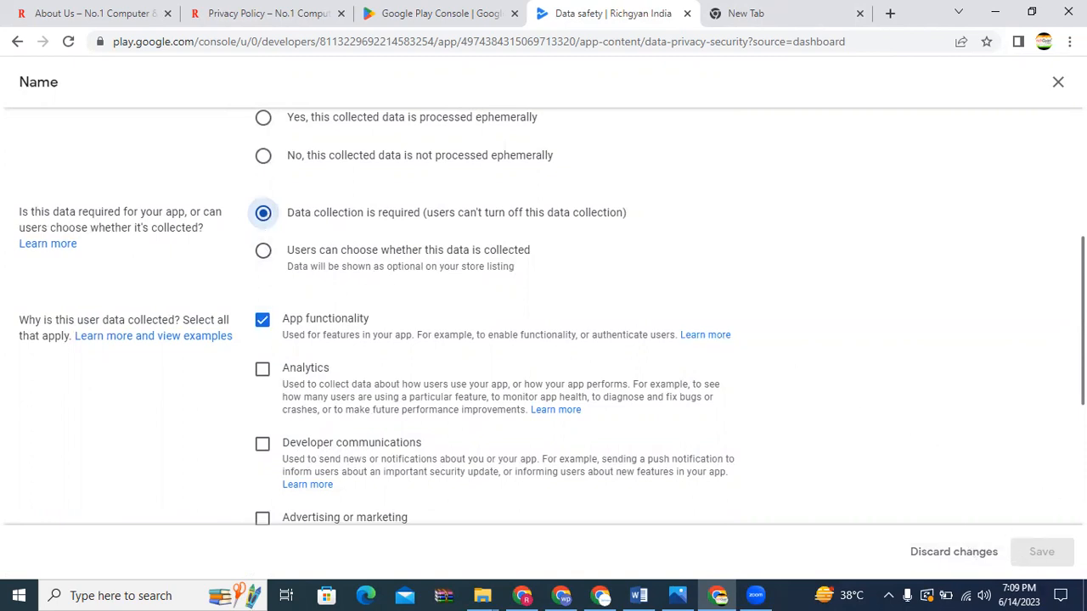
# Declare that the collected Name data is processed ephemerally, and save the Name answers
pyautogui.scroll(-3, 543, 319)
pyautogui.scroll(2, 543, 318)
pyautogui.scroll(1, 544, 318)
pyautogui.scroll(-3, 543, 319)
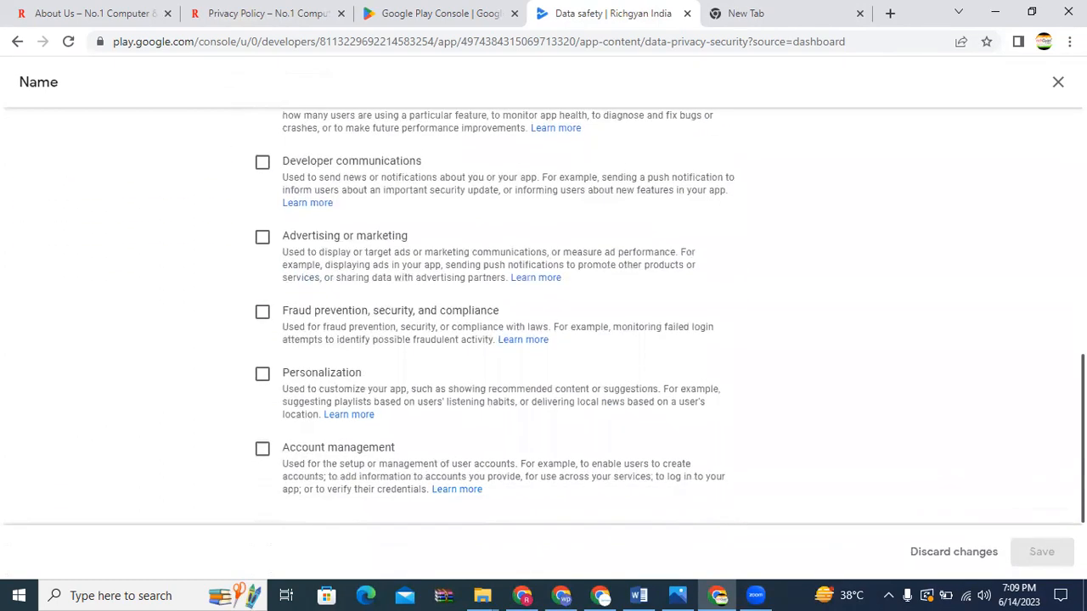
pyautogui.scroll(3, 544, 319)
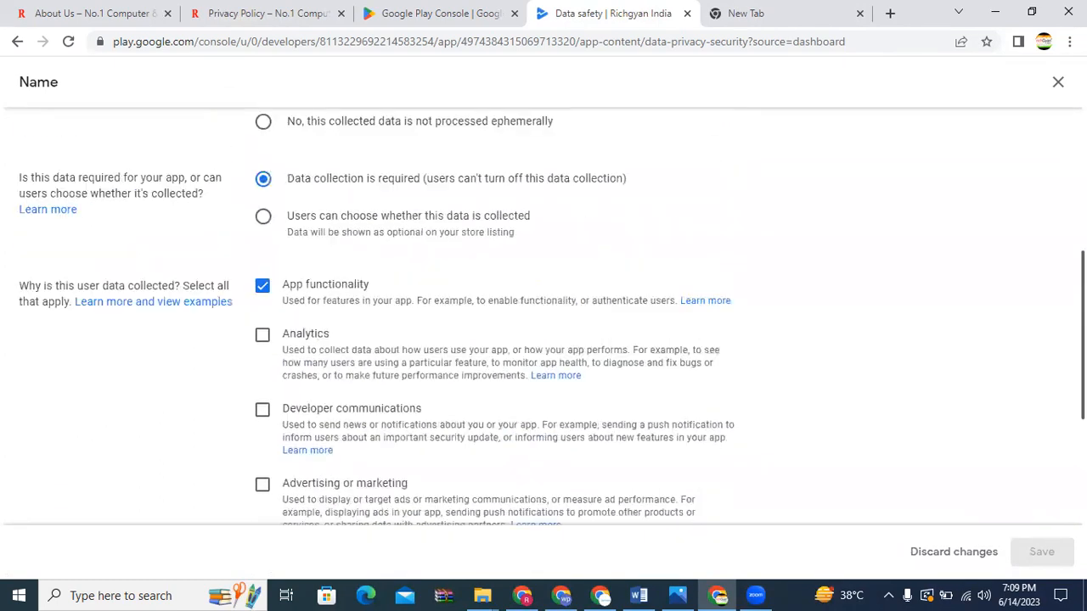
pyautogui.scroll(-1, 544, 319)
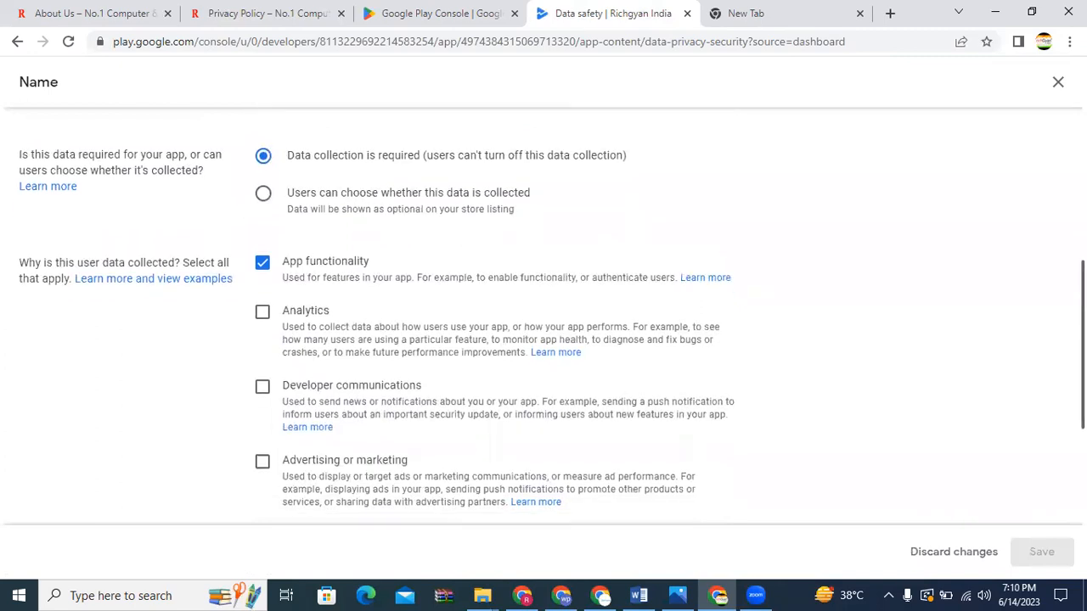
pyautogui.scroll(2, 543, 319)
pyautogui.scroll(1, 844, 335)
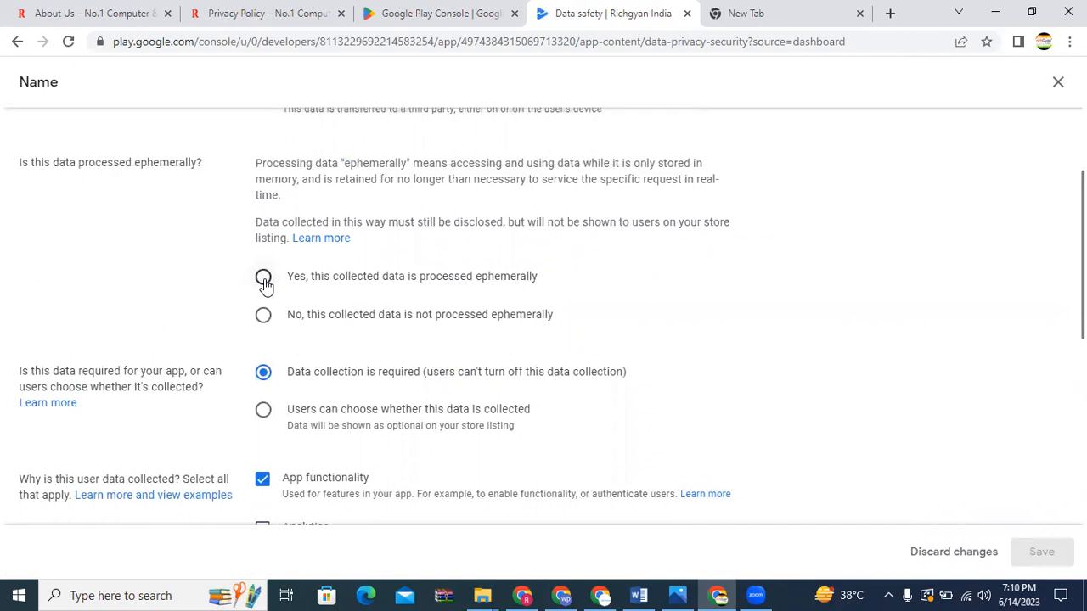
pyautogui.click(264, 278)
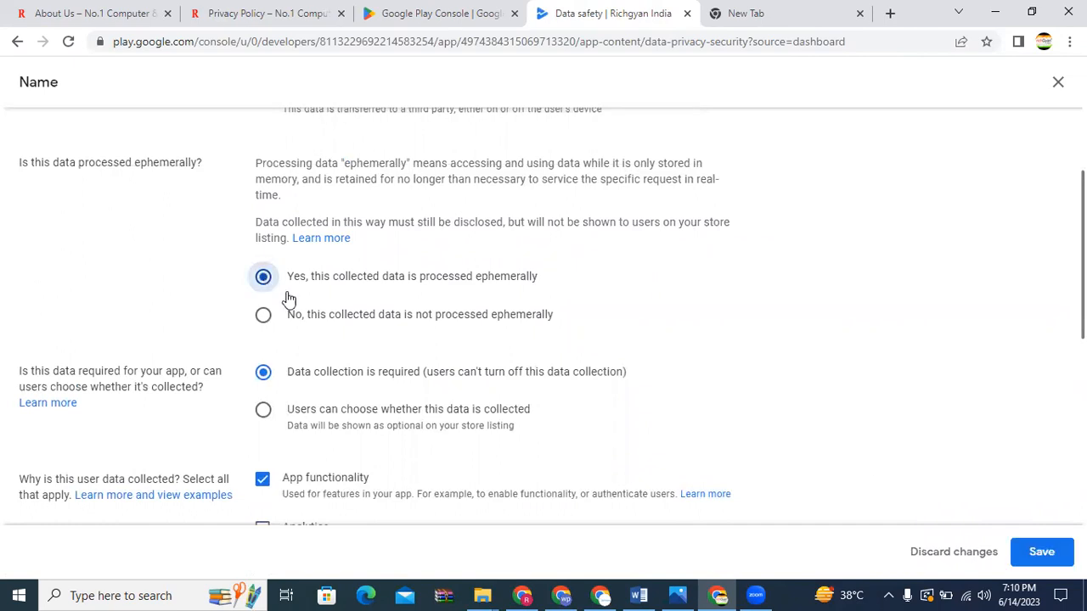
pyautogui.click(1041, 552)
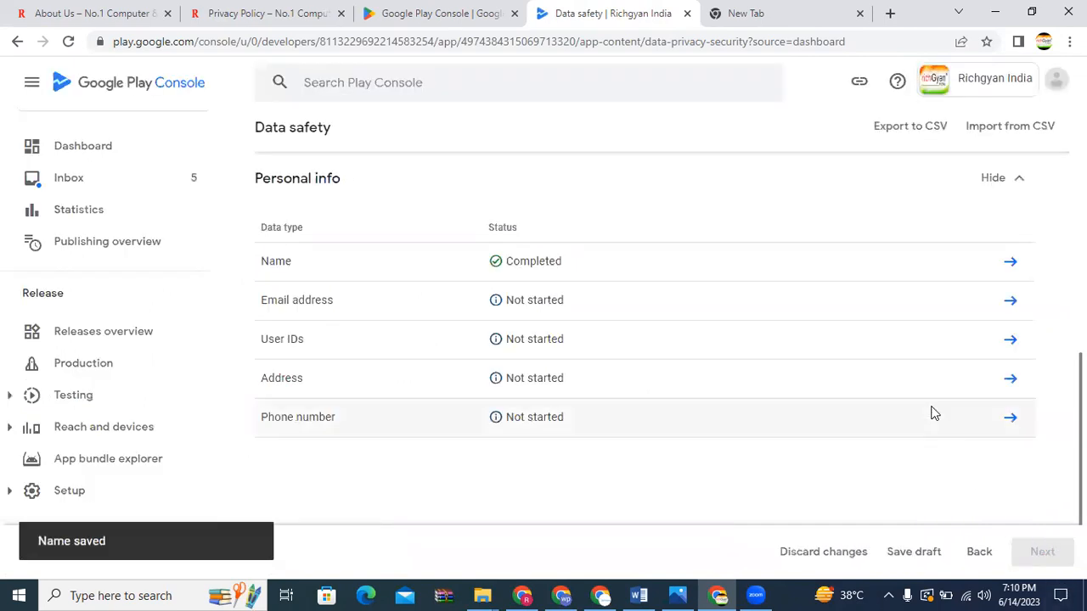
# Declare the Email address data type as collected, processed ephemerally and required, for App functionality, and save it
pyautogui.click(1008, 302)
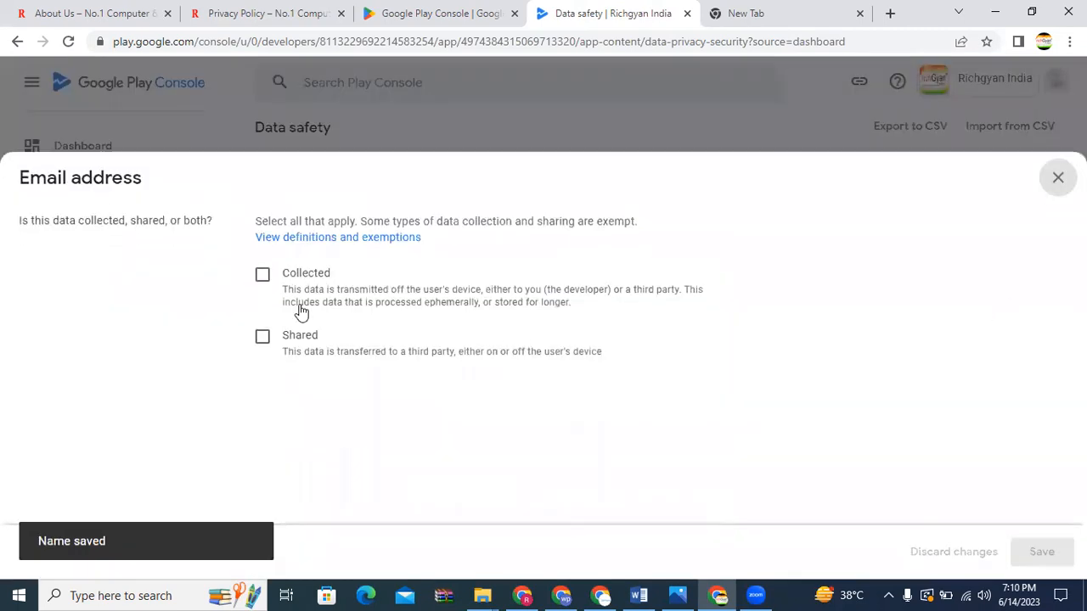
pyautogui.click(266, 280)
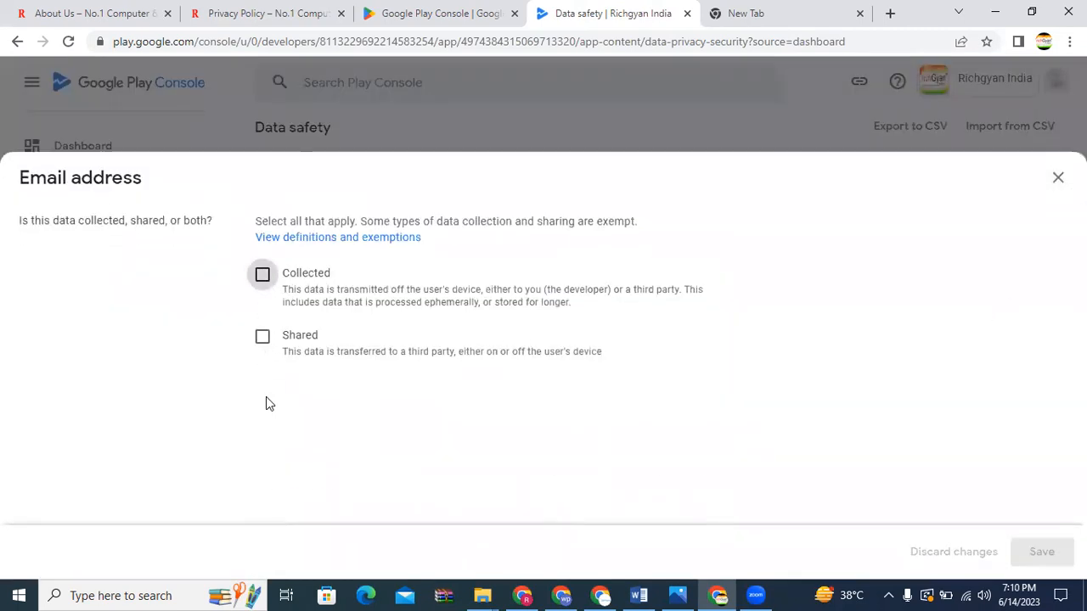
pyautogui.scroll(-6, 266, 424)
pyautogui.scroll(1, 552, 320)
pyautogui.scroll(1, 789, 218)
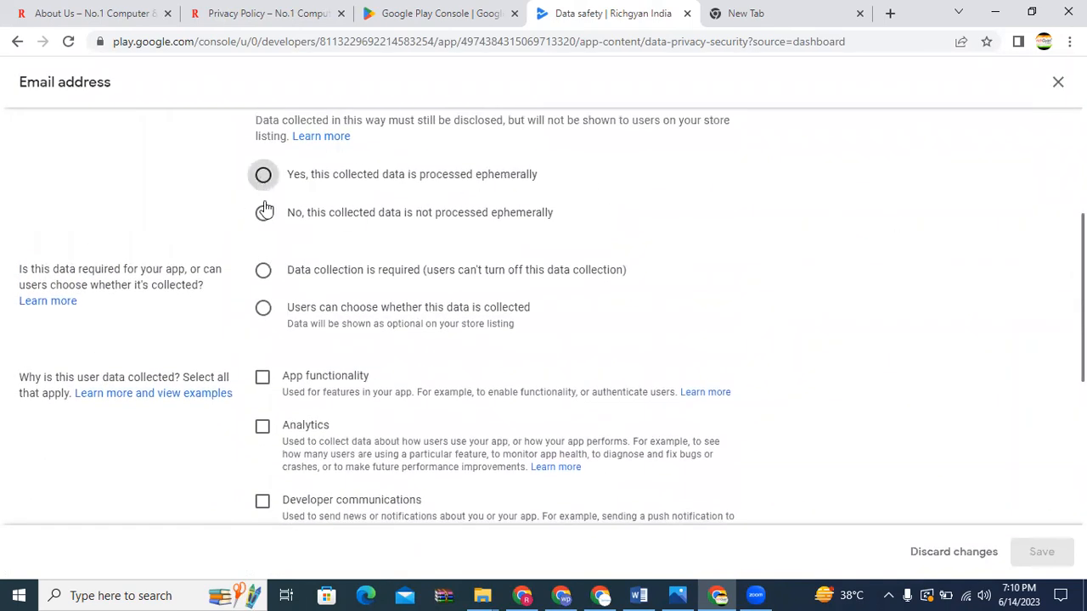
pyautogui.click(264, 271)
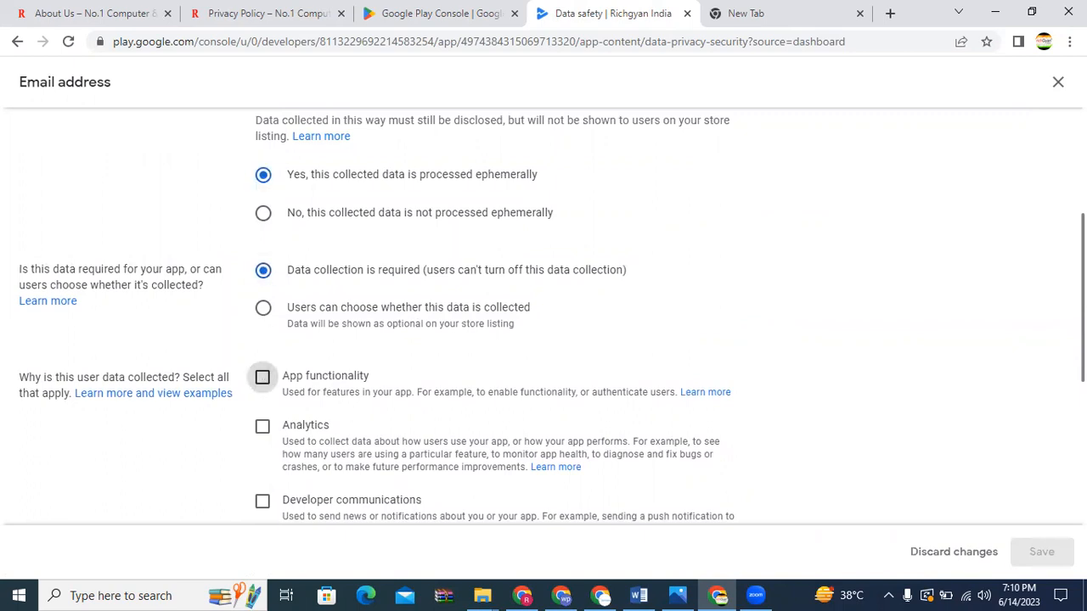
pyautogui.click(262, 377)
pyautogui.scroll(-1, 594, 382)
pyautogui.click(1041, 552)
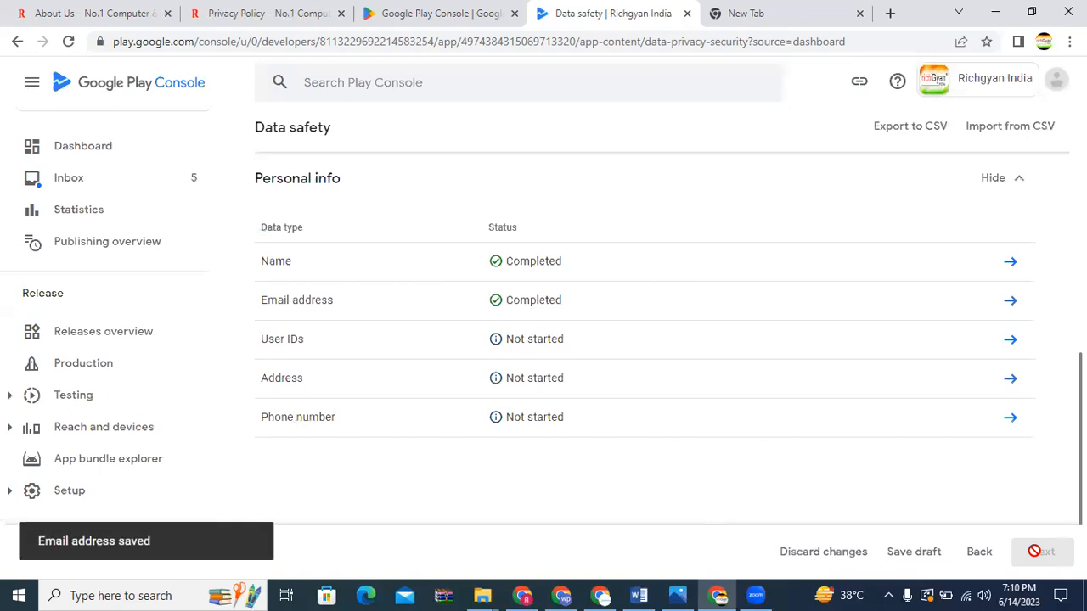
# Declare the User IDs data type as collected, processed ephemerally and required, for App functionality, and save it
pyautogui.click(1010, 340)
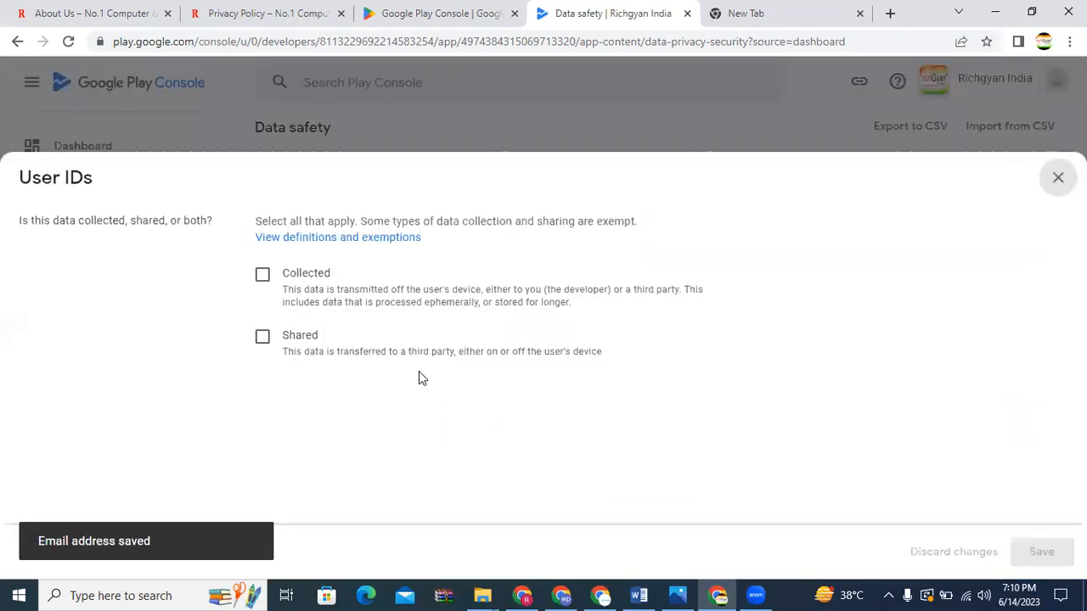
pyautogui.click(262, 274)
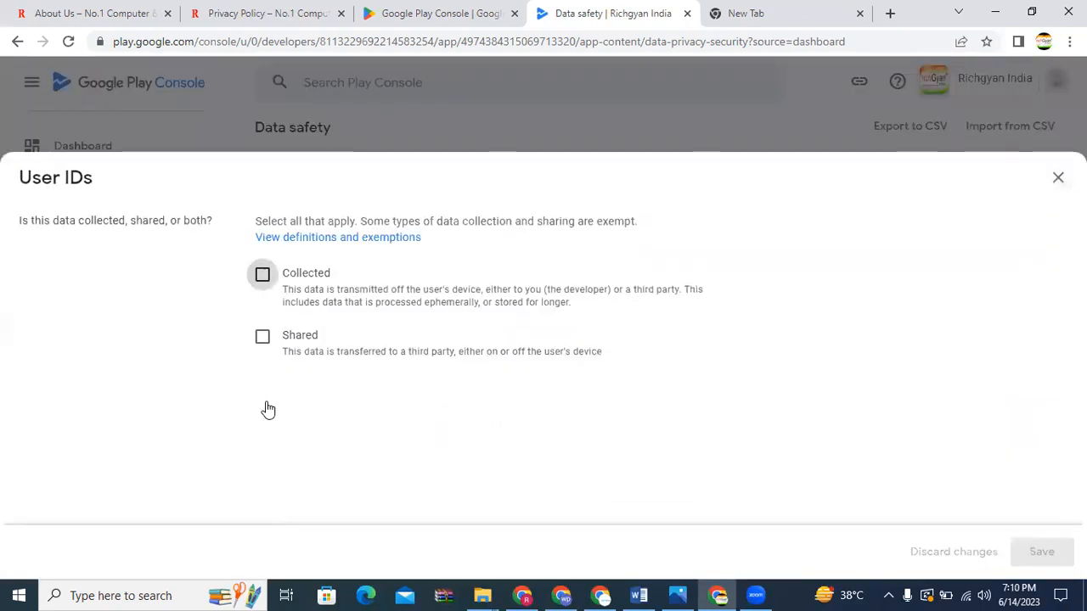
pyautogui.scroll(-6, 261, 204)
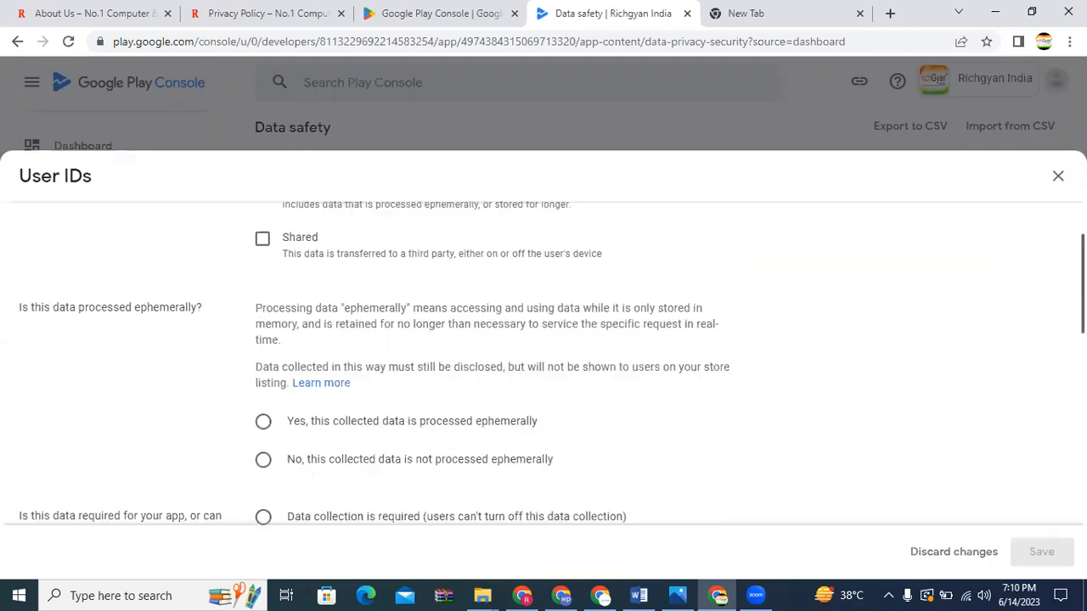
pyautogui.click(262, 199)
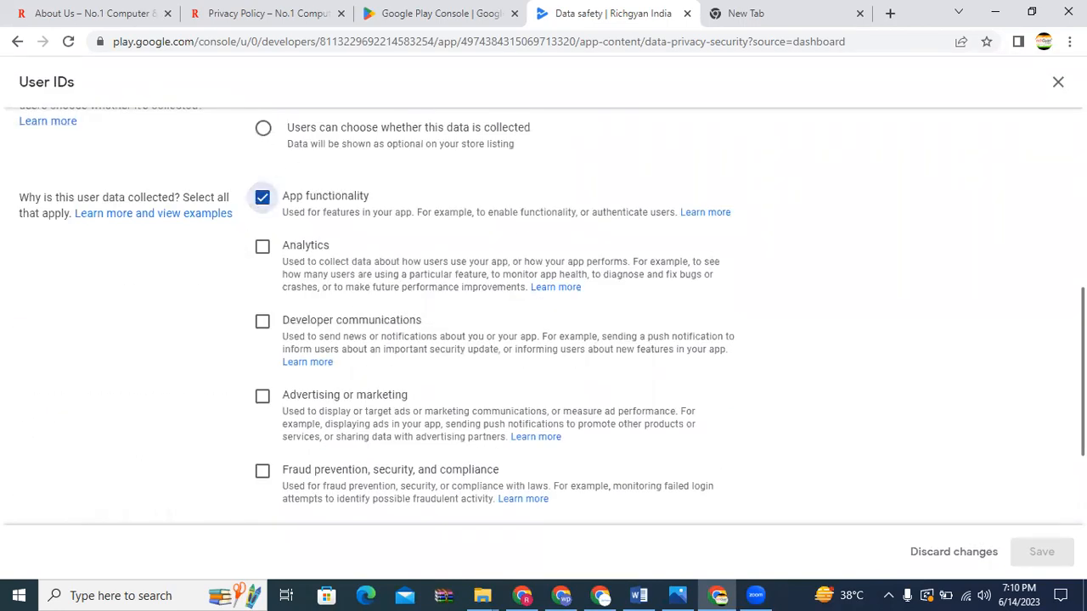
pyautogui.scroll(2, 552, 314)
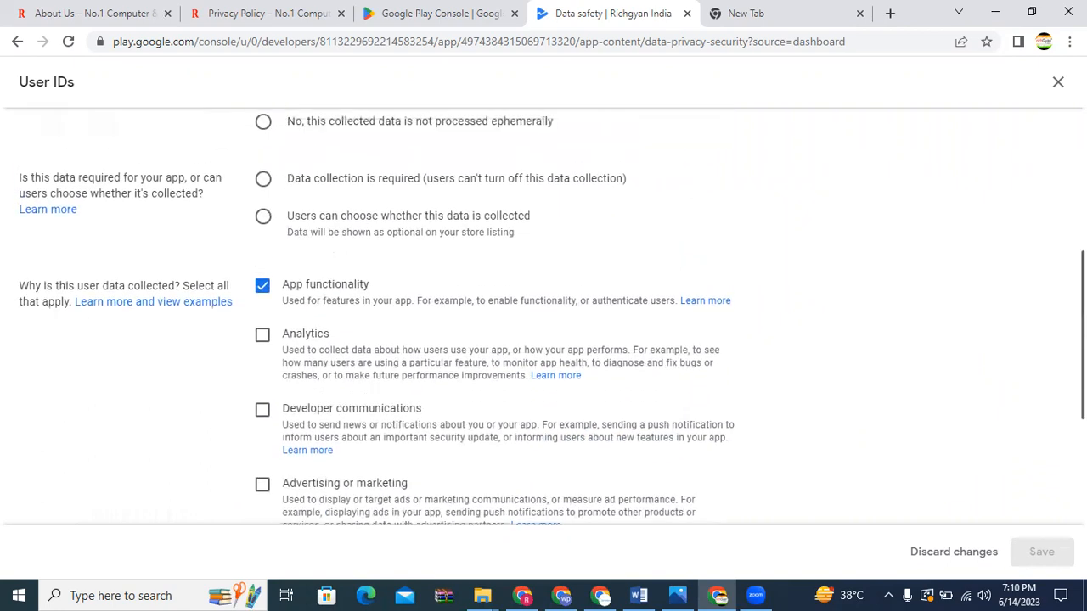
pyautogui.click(263, 178)
pyautogui.moveTo(764, 197); pyautogui.dragTo(1008, 446)
pyautogui.click(1054, 422)
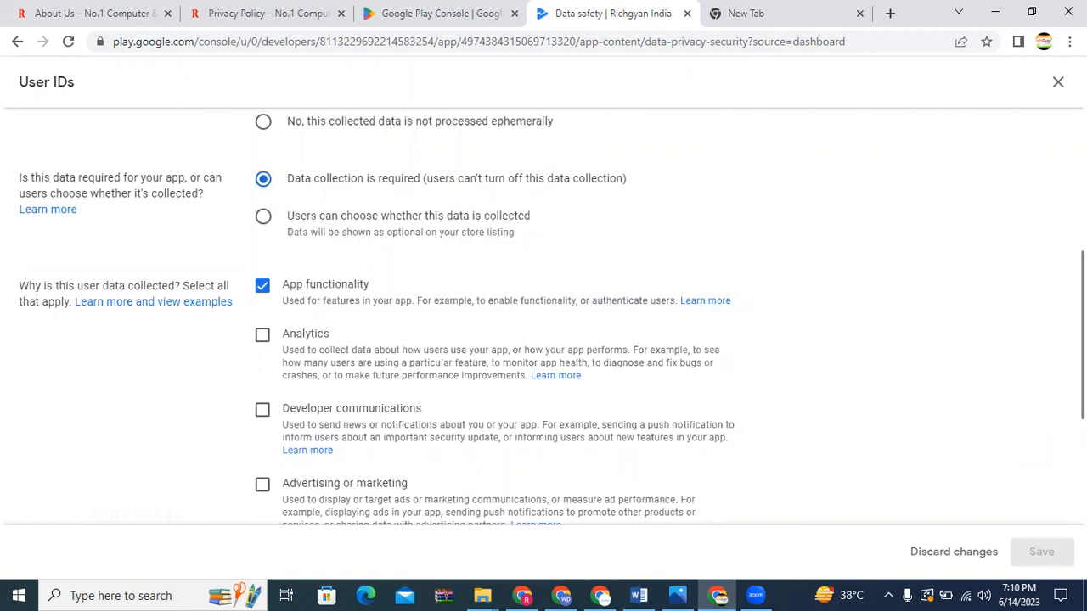
pyautogui.scroll(-4, 552, 318)
pyautogui.scroll(5, 551, 319)
pyautogui.scroll(2, 318, 313)
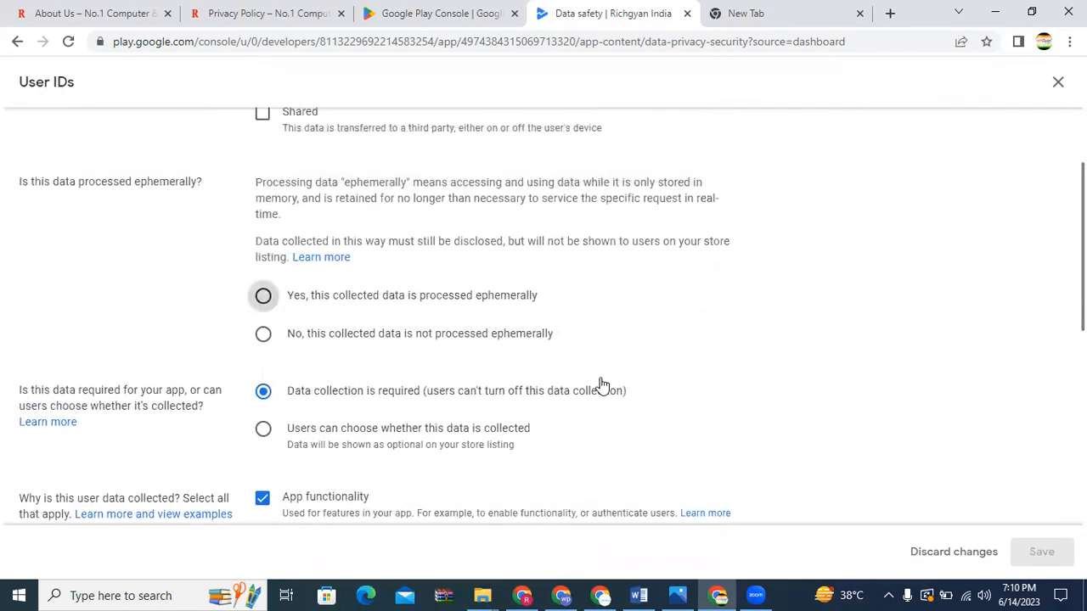
pyautogui.click(1034, 552)
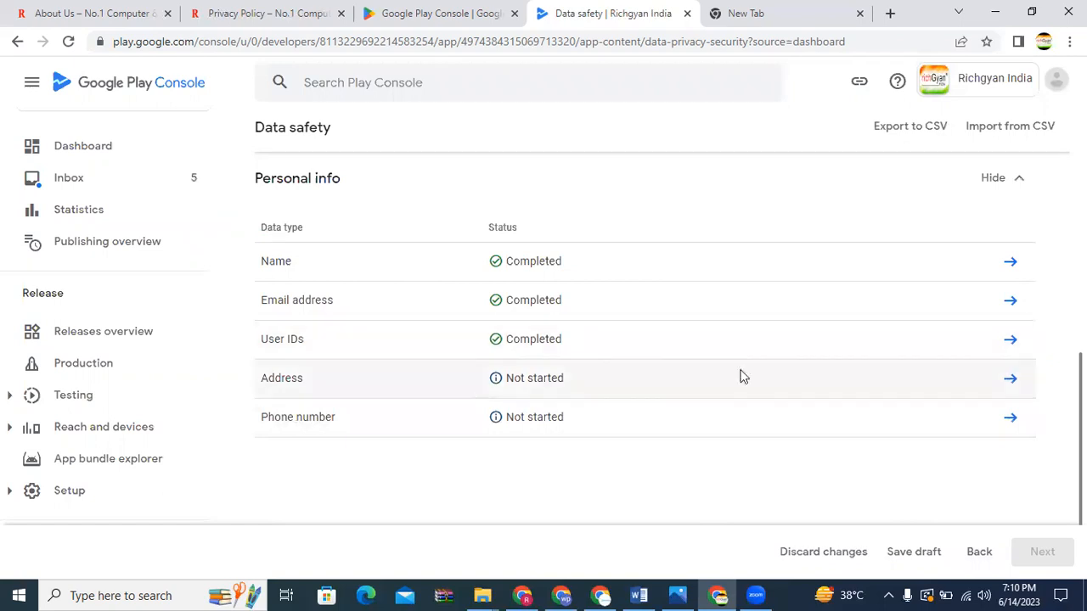
# Declare the Address data type as collected, processed ephemerally and required, with App functionality as the purpose, and save it
pyautogui.click(1010, 382)
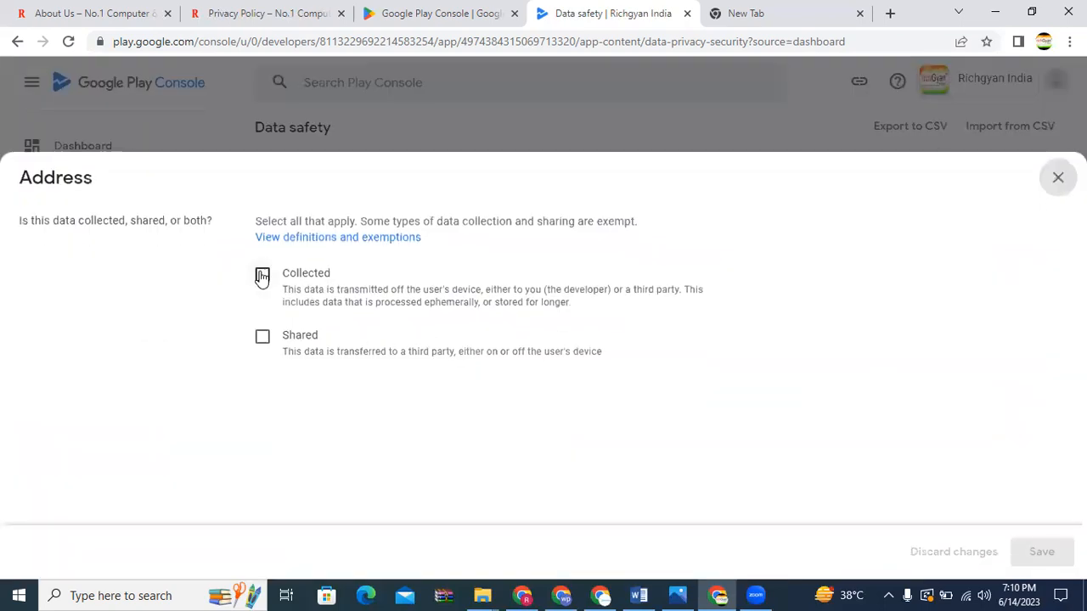
pyautogui.click(262, 274)
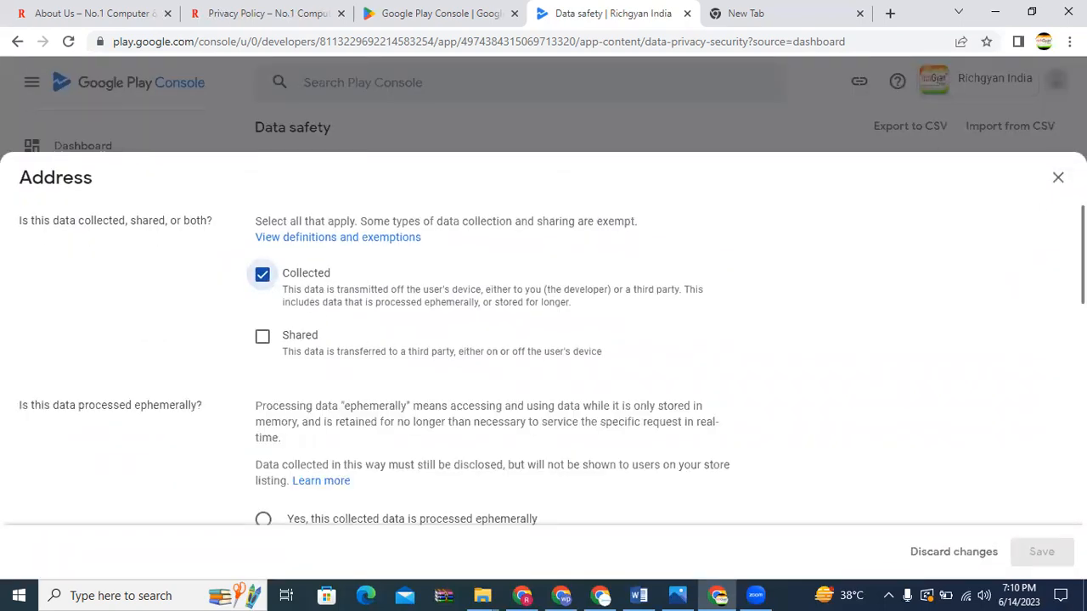
pyautogui.scroll(-5, 262, 274)
pyautogui.scroll(1, 552, 315)
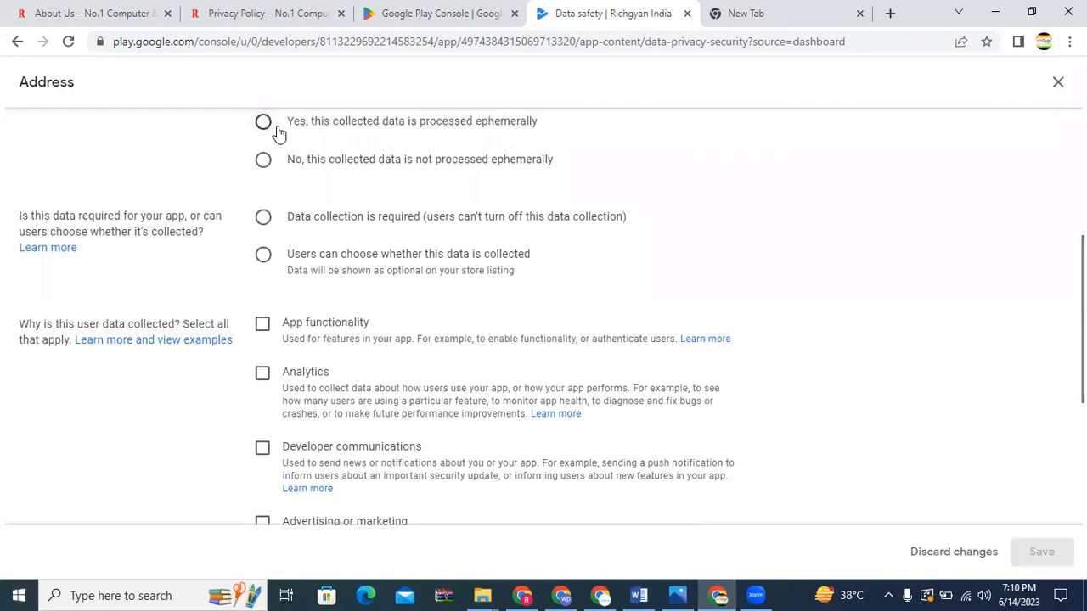
pyautogui.press('space')
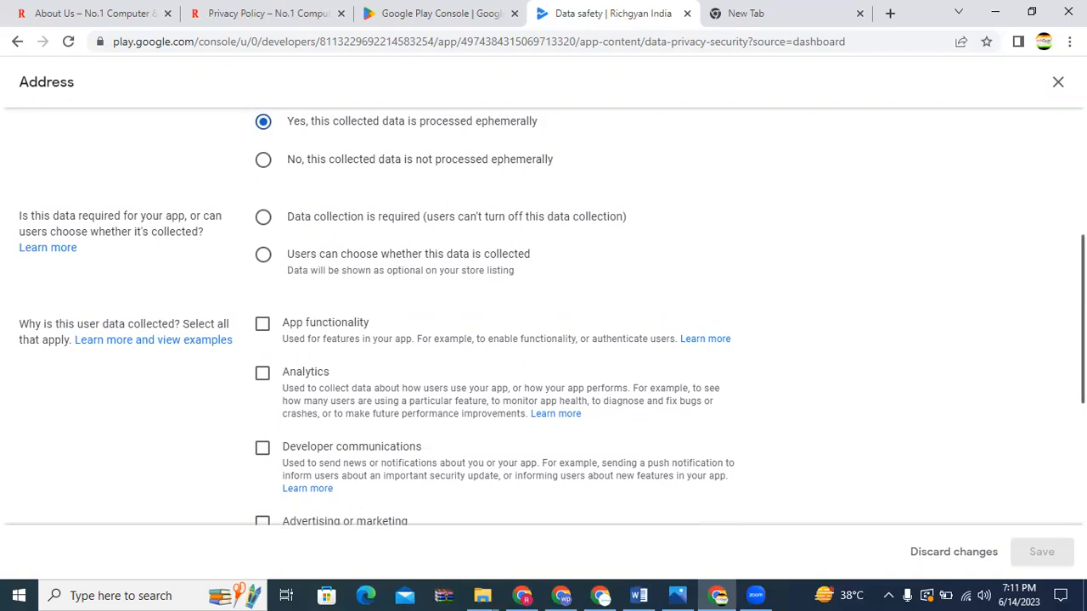
pyautogui.scroll(1, 497, 310)
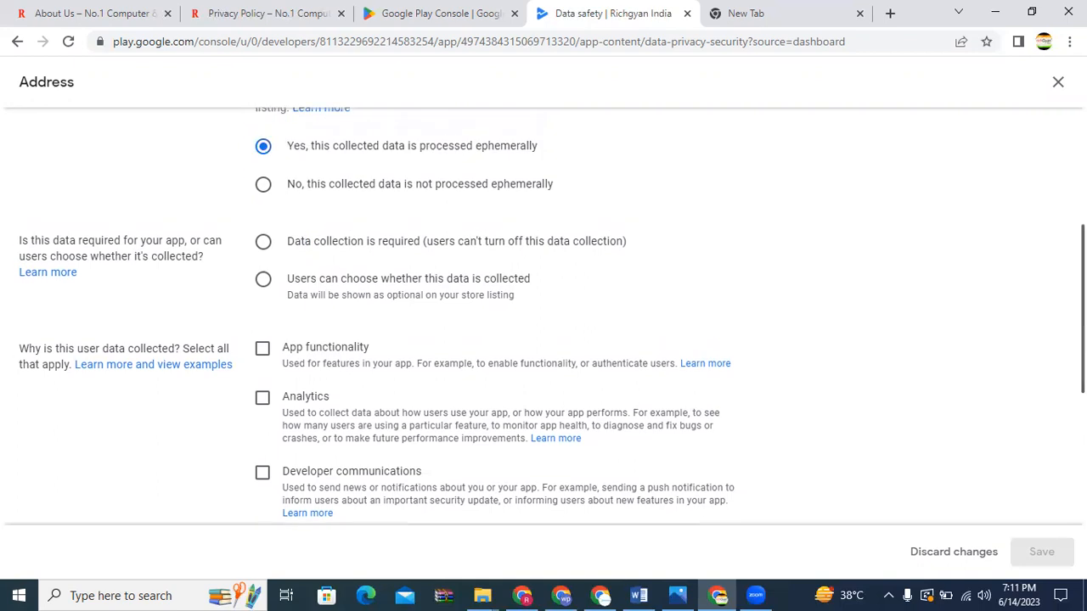
pyautogui.click(264, 243)
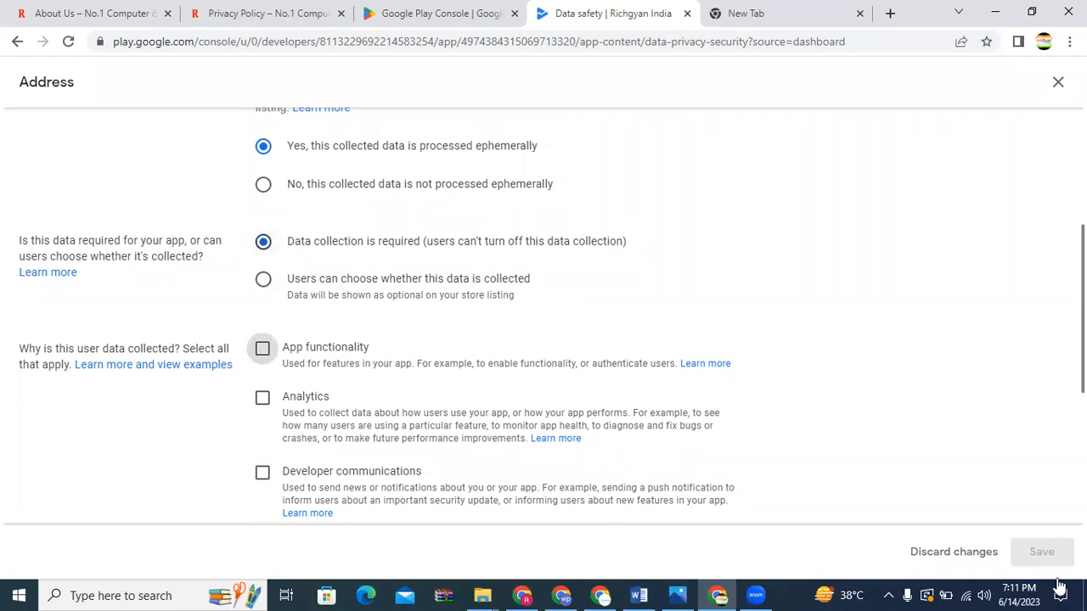
pyautogui.press('space')
pyautogui.click(1040, 552)
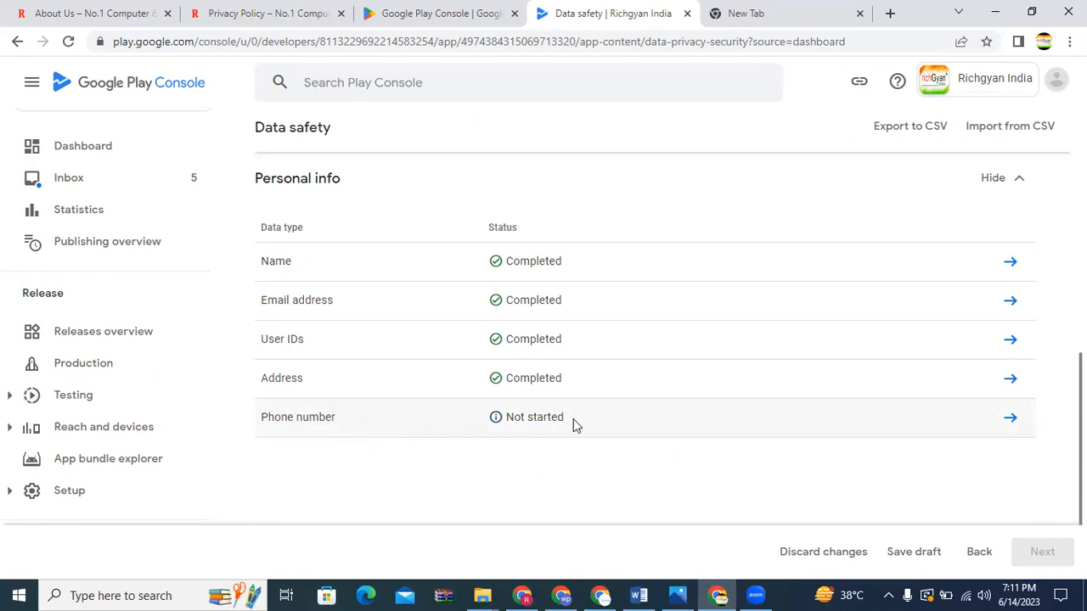
# Declare the Phone number data type as collected, processed ephemerally and required, for App functionality, and save its answers
pyautogui.click(1010, 422)
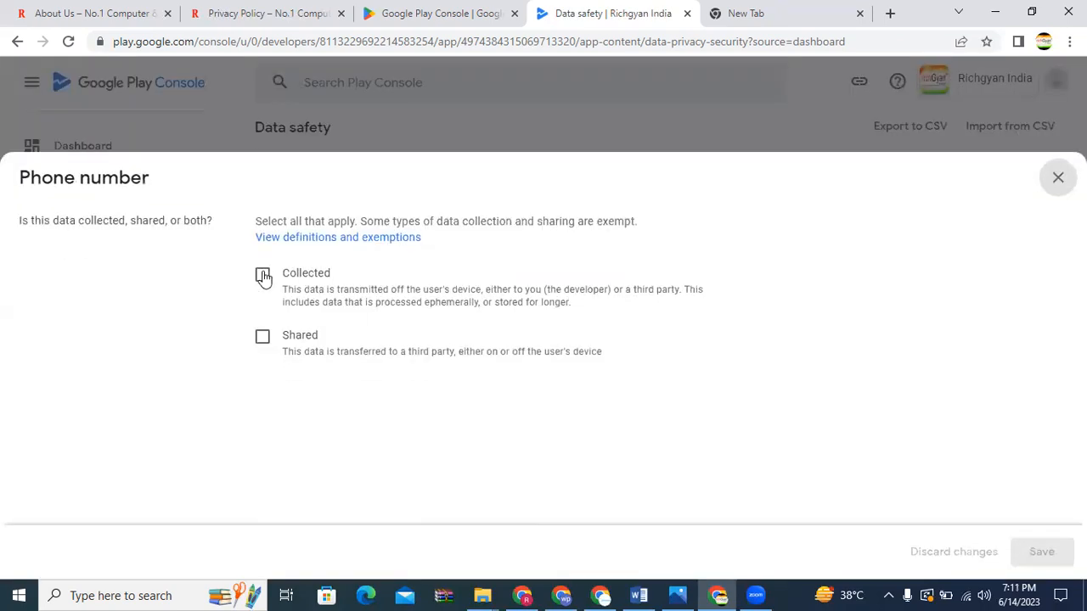
pyautogui.click(263, 274)
pyautogui.scroll(-5, 262, 274)
pyautogui.scroll(3, 990, 232)
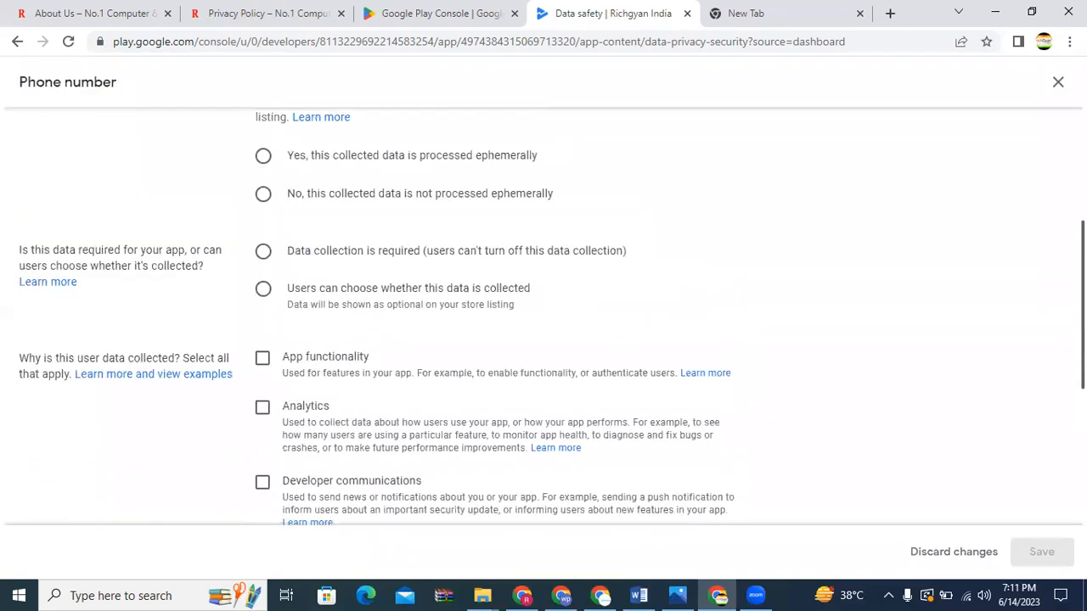
pyautogui.click(263, 341)
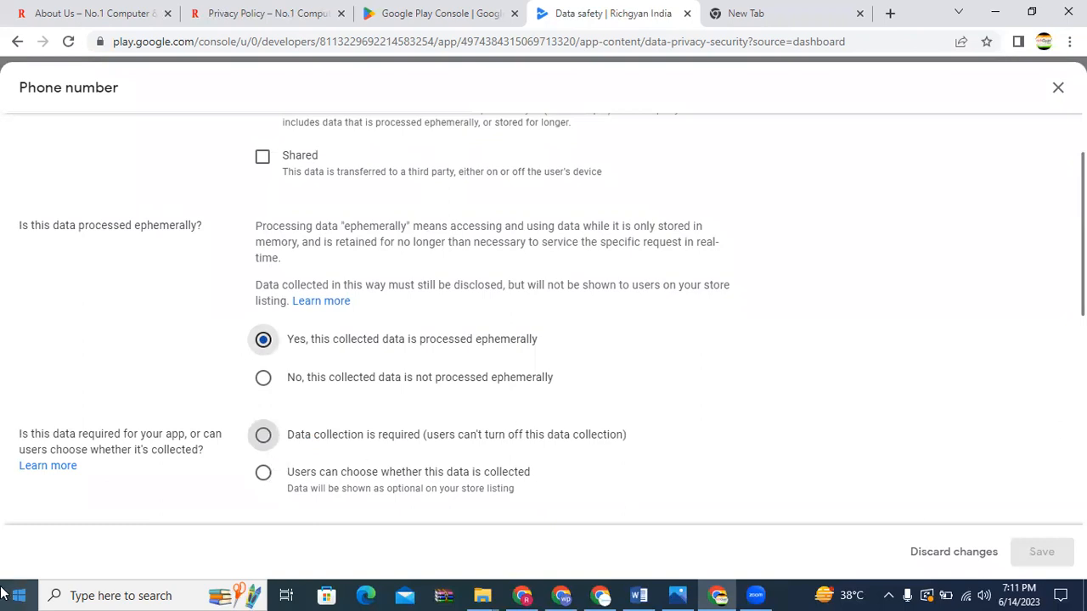
pyautogui.click(526, 422)
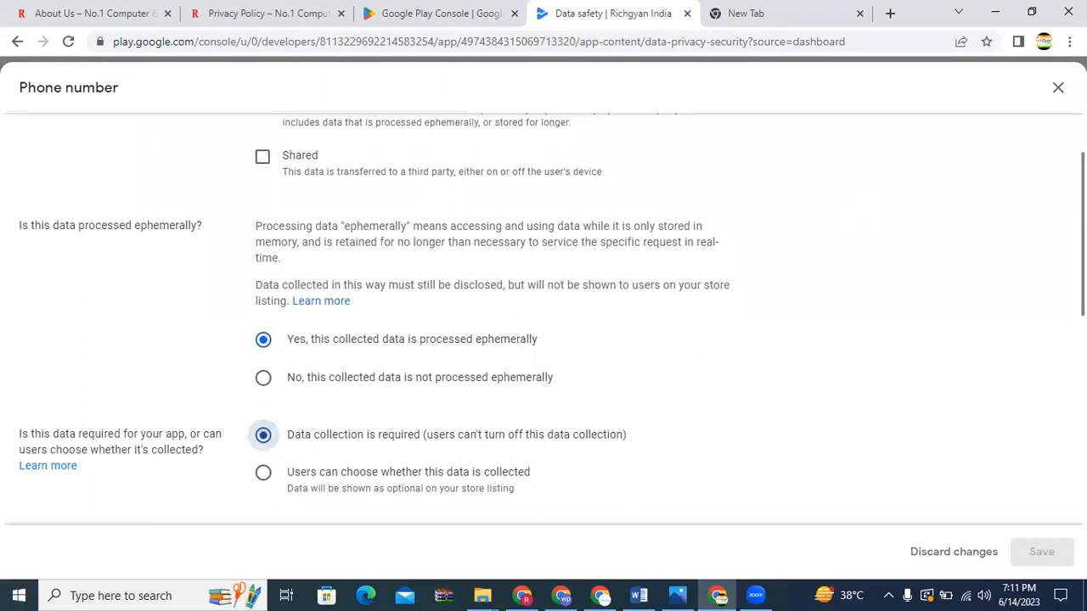
pyautogui.scroll(-4, 988, 357)
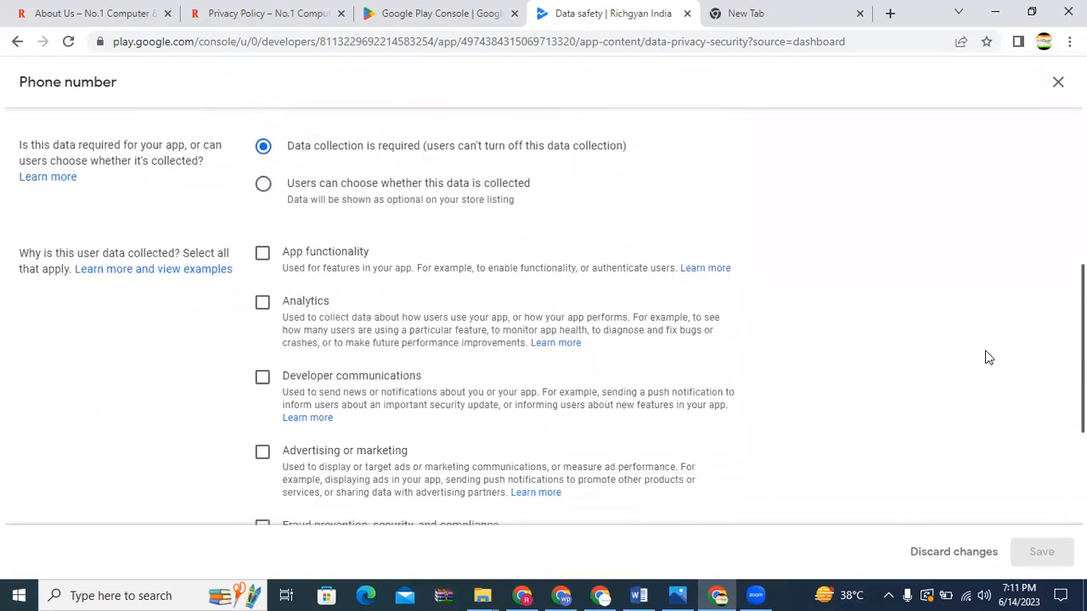
pyautogui.scroll(-1, 989, 358)
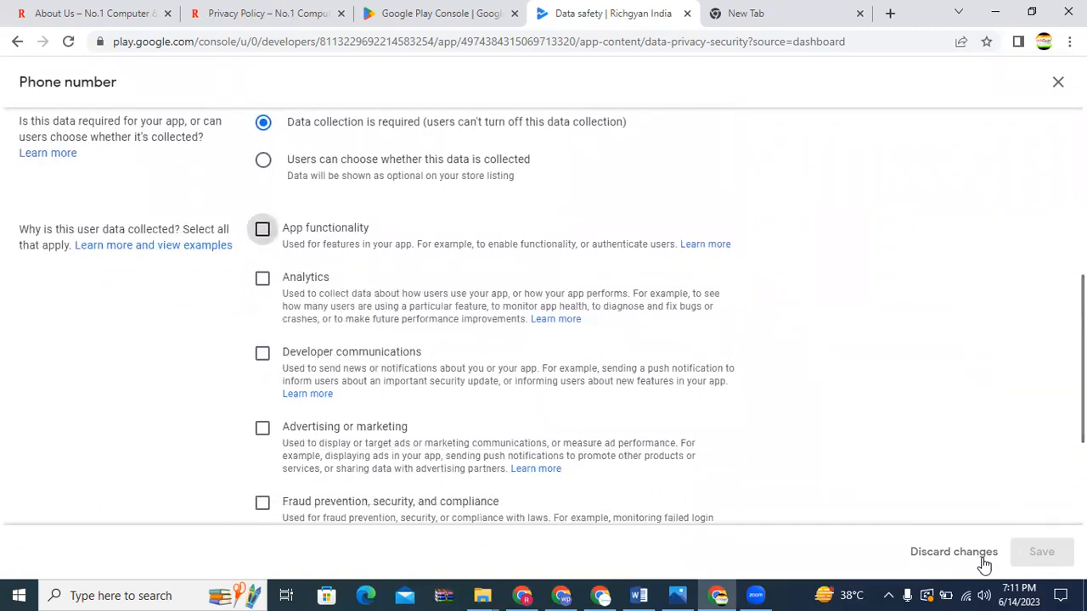
pyautogui.press('space')
pyautogui.click(1038, 553)
# Continue to the data safety form's store listing preview, review it and save the completed form
pyautogui.click(1043, 552)
pyautogui.scroll(-6, 654, 340)
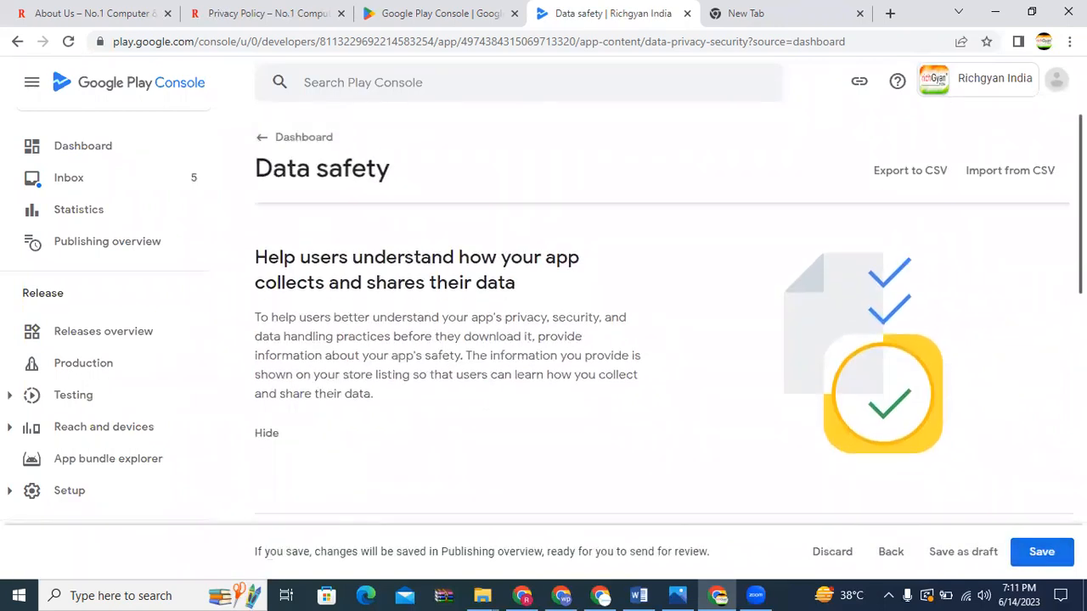
pyautogui.scroll(-3, 654, 340)
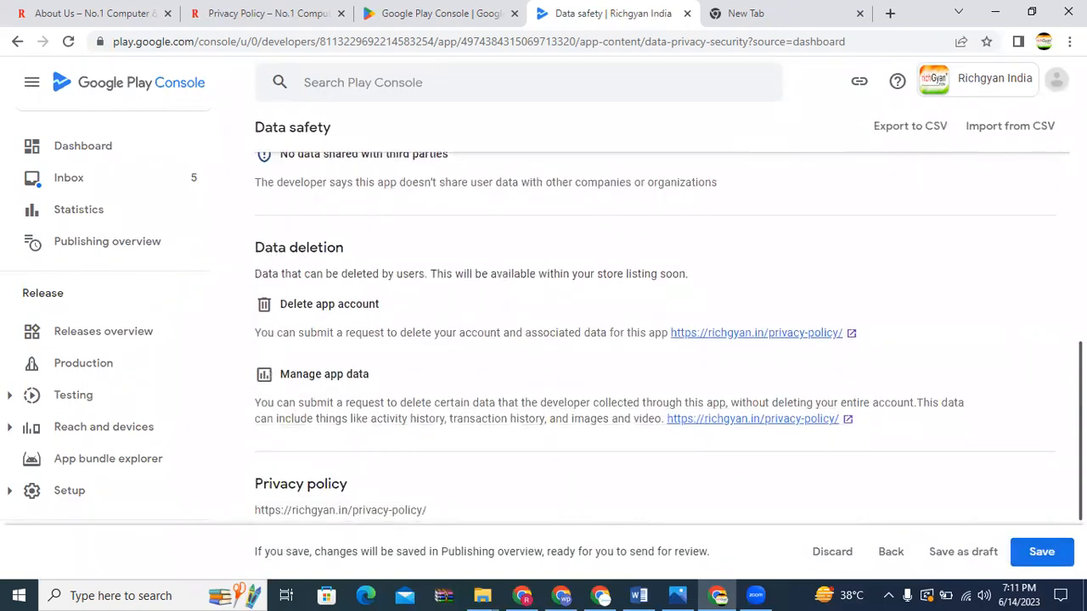
pyautogui.click(1043, 553)
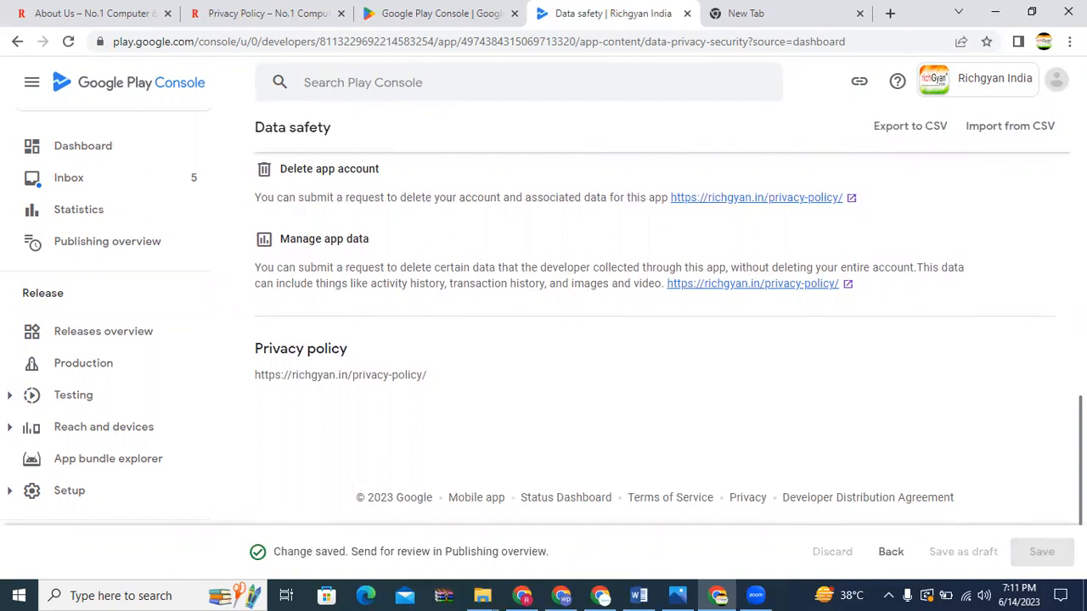
pyautogui.scroll(10, 654, 340)
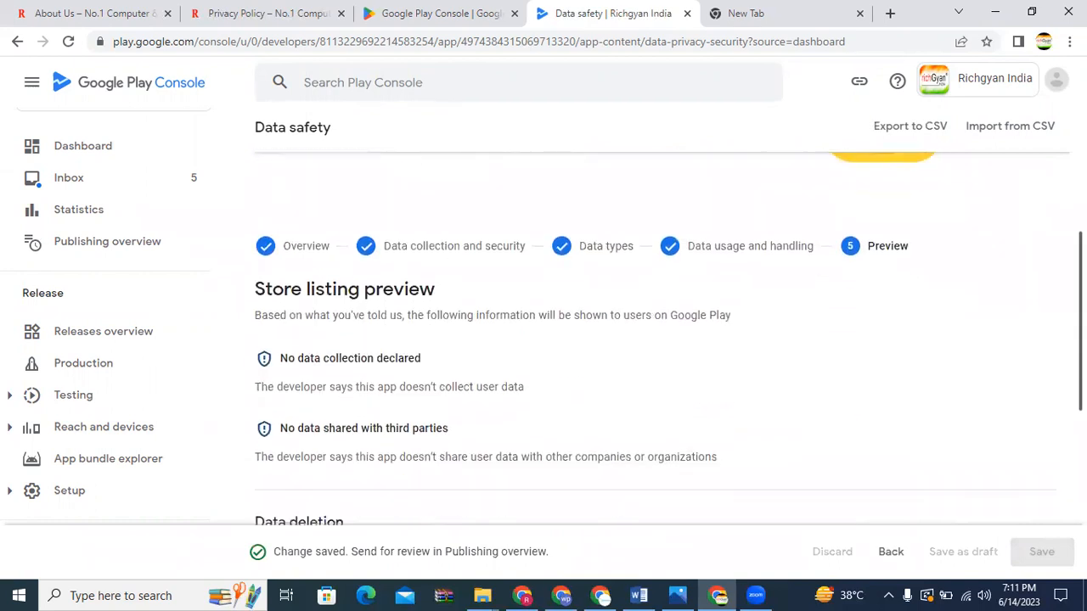
pyautogui.scroll(-1, 653, 339)
pyautogui.scroll(5, 934, 161)
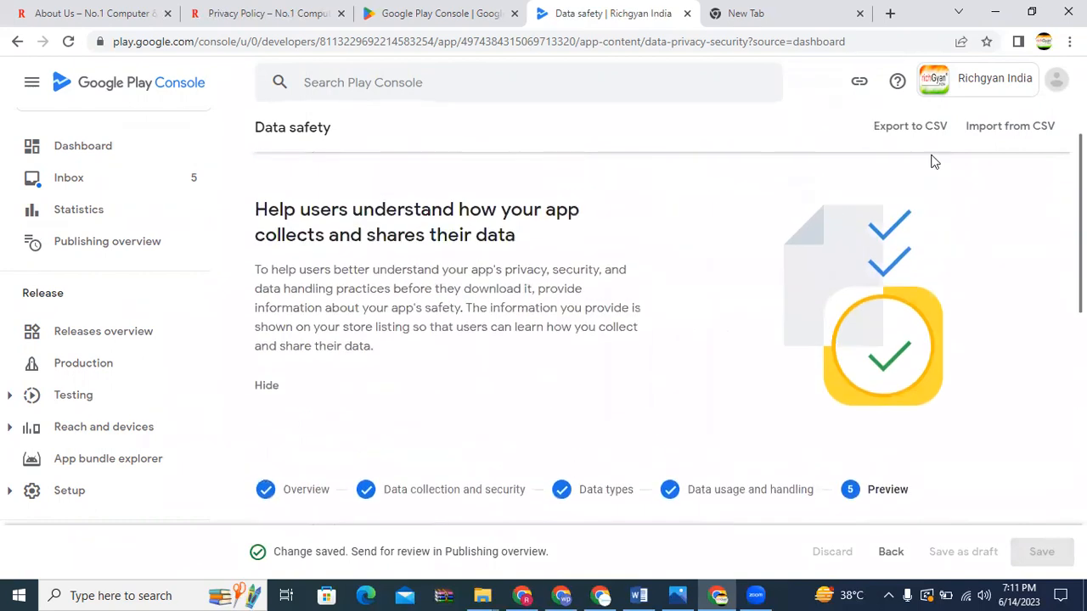
pyautogui.scroll(2, 474, 201)
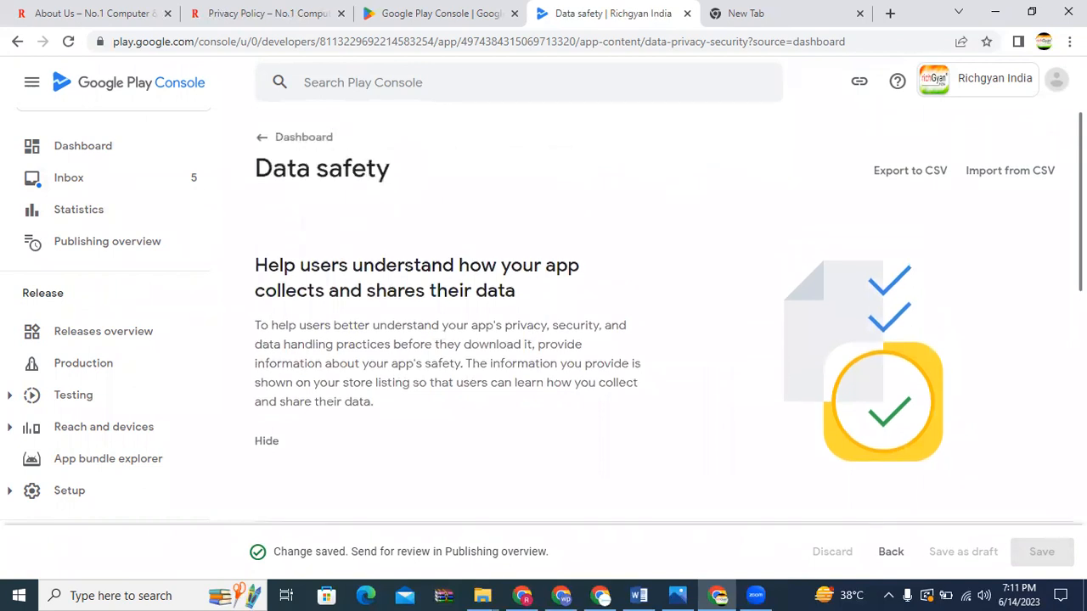
# Open the Government apps declaration from the app's setup tasks, answer No and save it
pyautogui.click(285, 141)
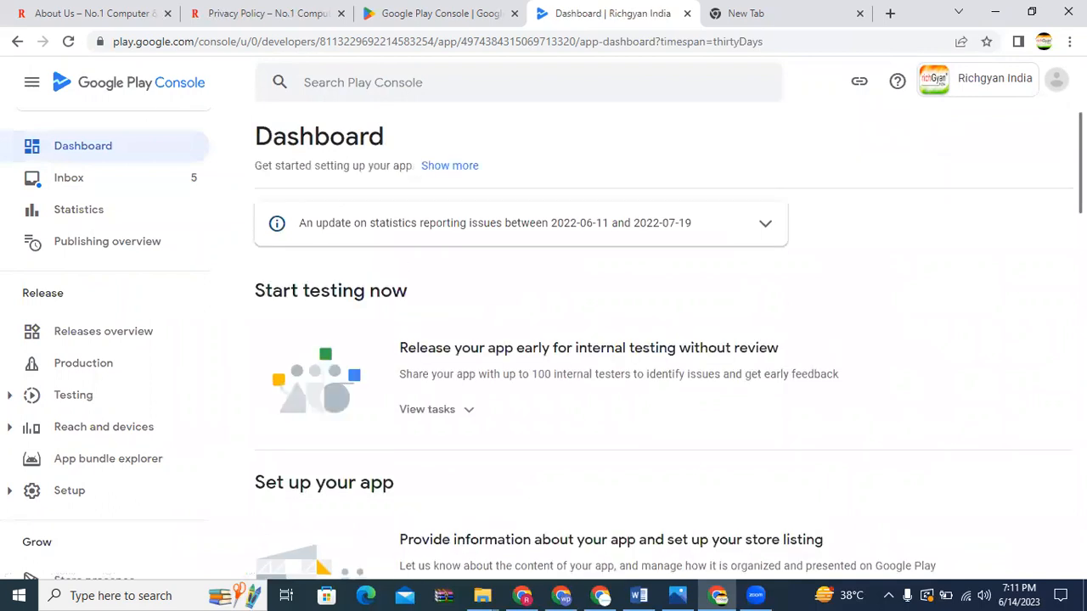
pyautogui.scroll(-7, 662, 347)
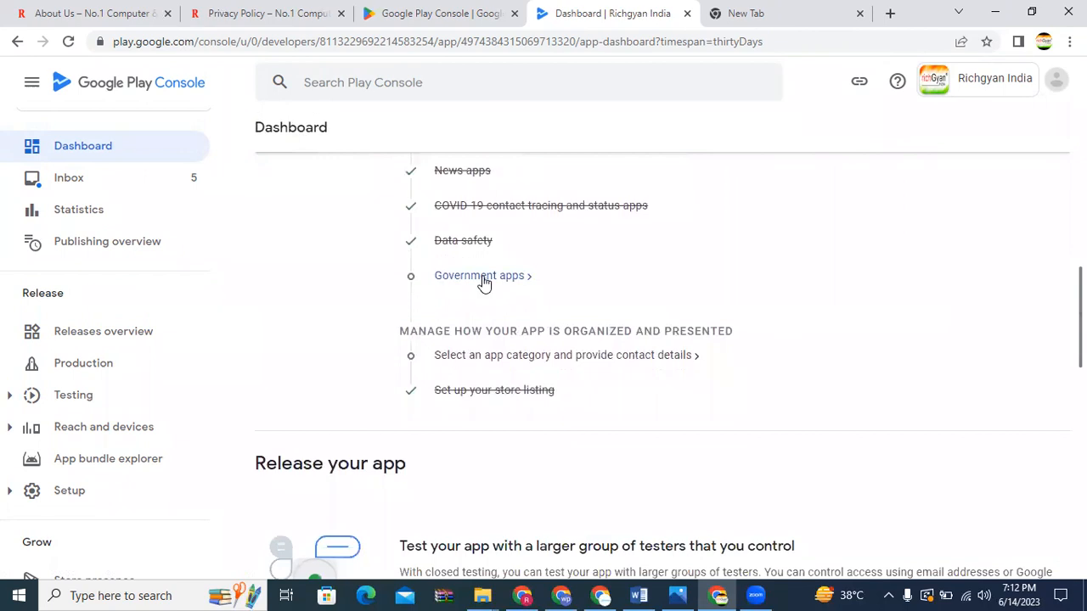
pyautogui.click(481, 276)
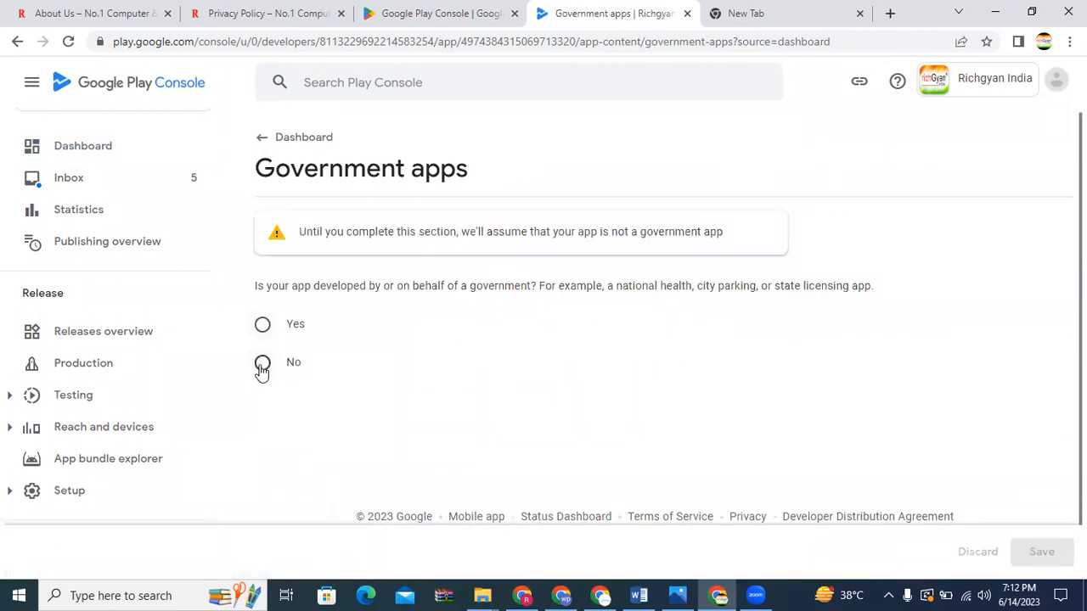
pyautogui.click(262, 365)
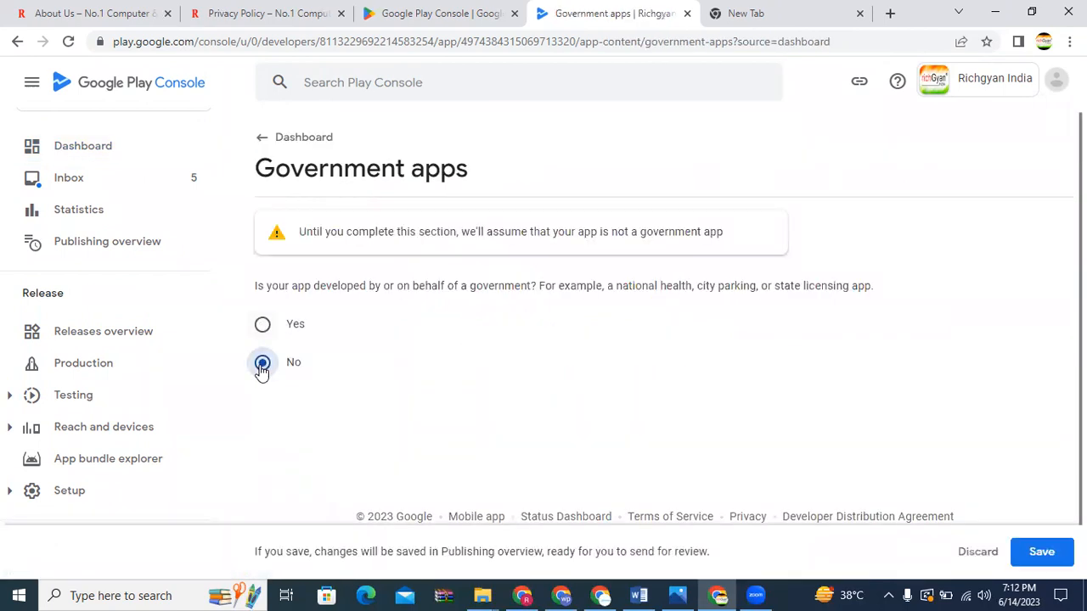
pyautogui.click(1033, 554)
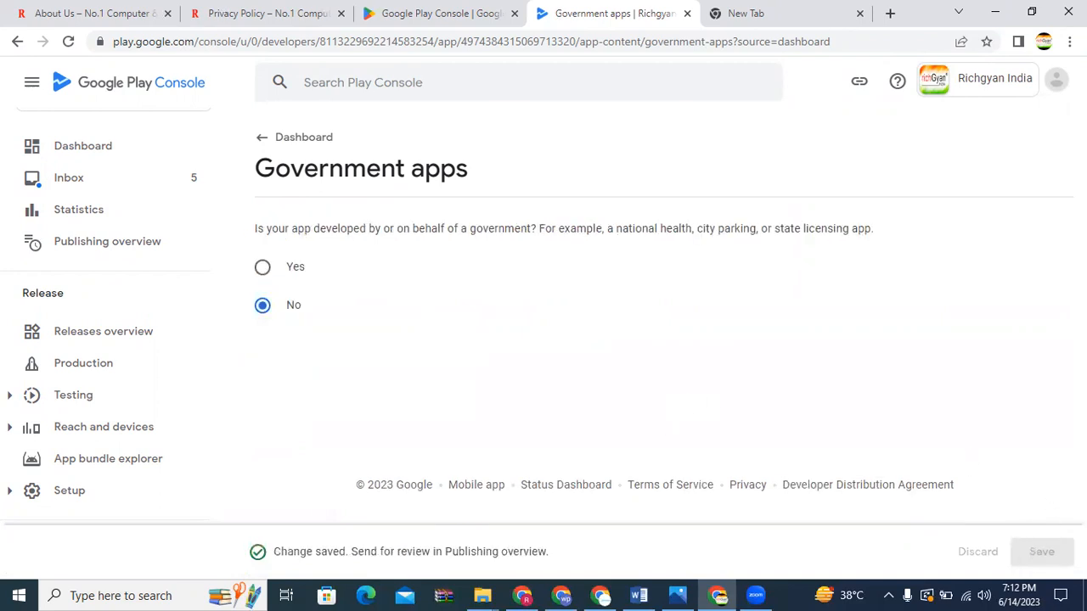
# Return to the dashboard's setup tasks and open the task for selecting an app category and providing contact details
pyautogui.click(263, 139)
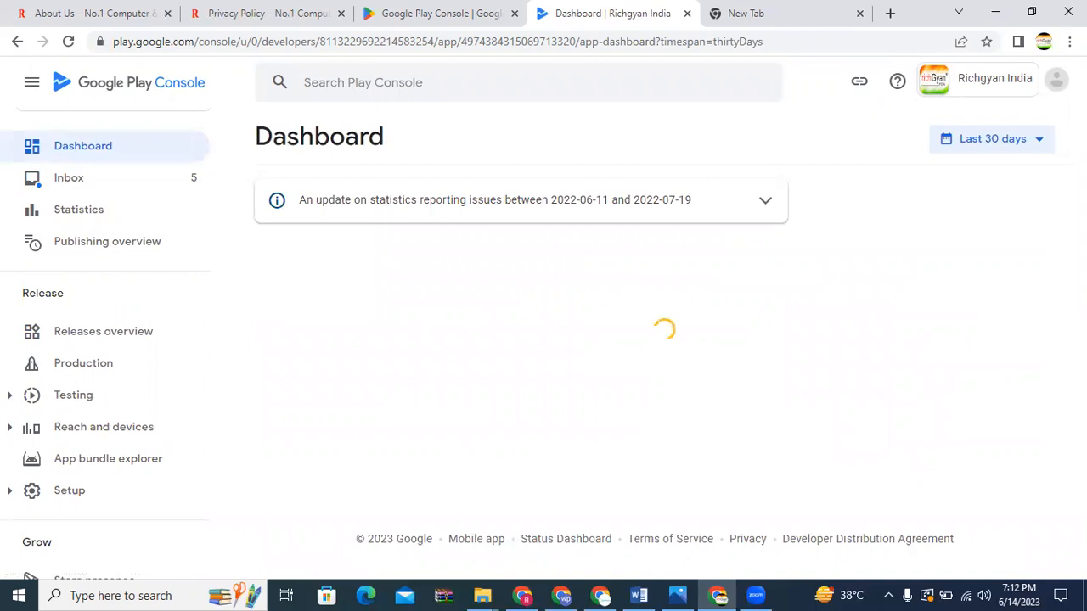
pyautogui.scroll(-9, 662, 371)
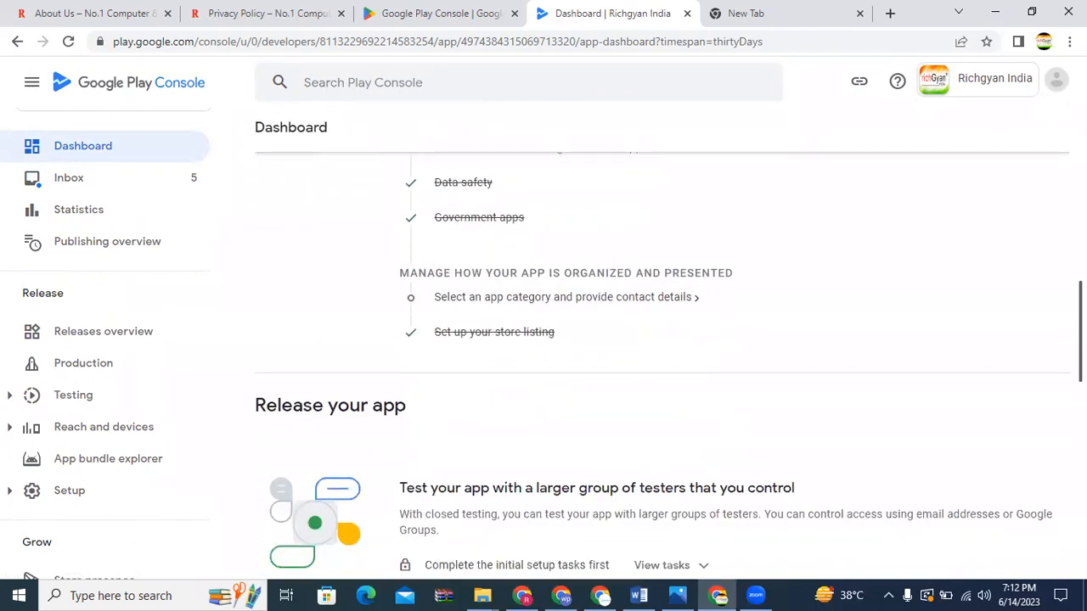
pyautogui.click(548, 301)
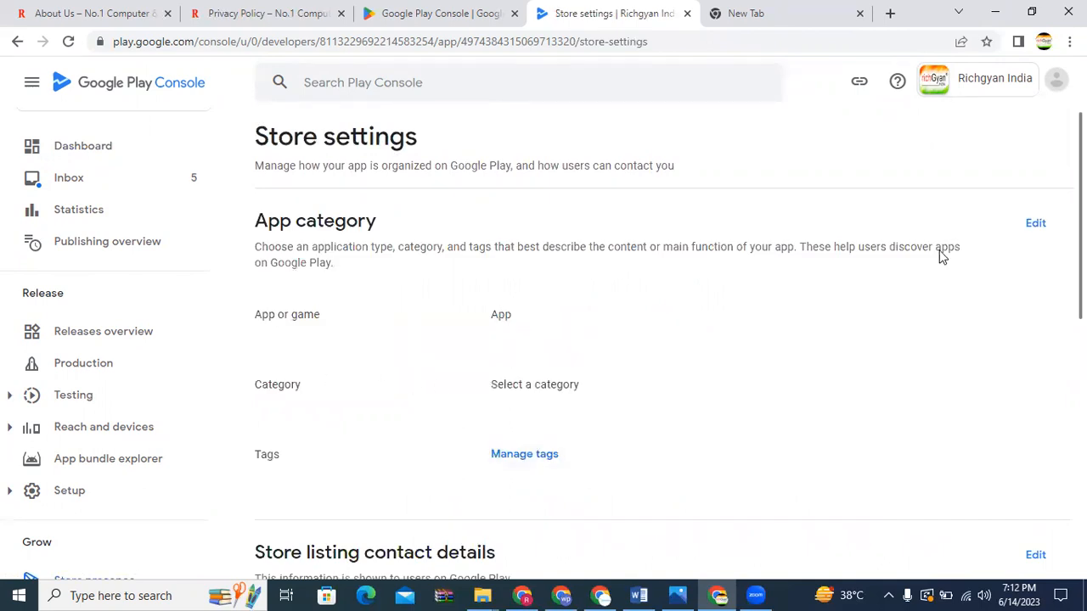
# Edit the app category settings, keep the type as App, set the category to Education, and save
pyautogui.click(1036, 223)
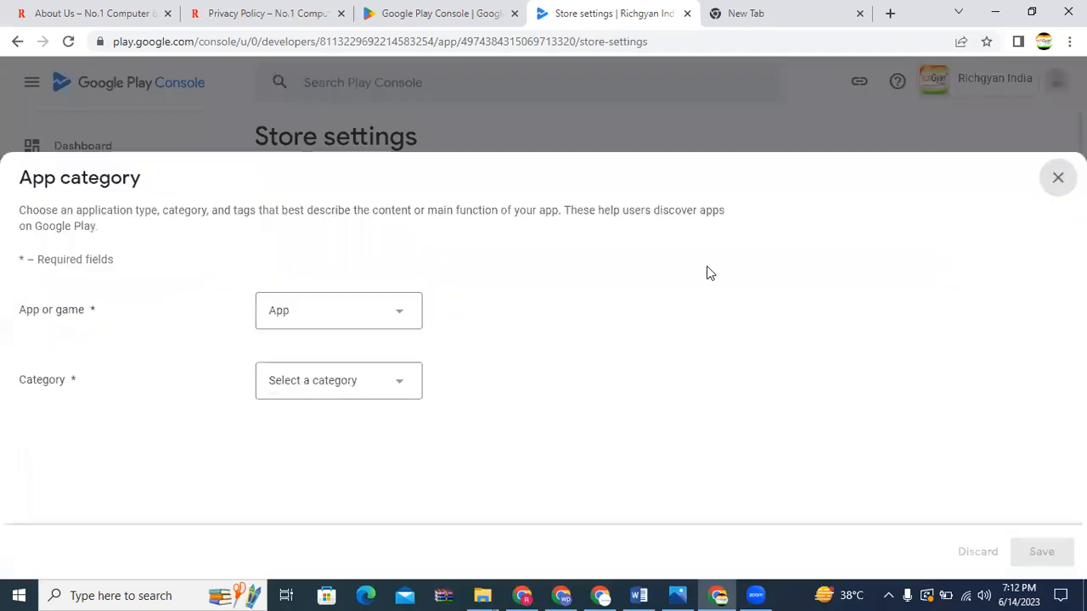
pyautogui.click(325, 320)
pyautogui.click(366, 388)
pyautogui.click(368, 389)
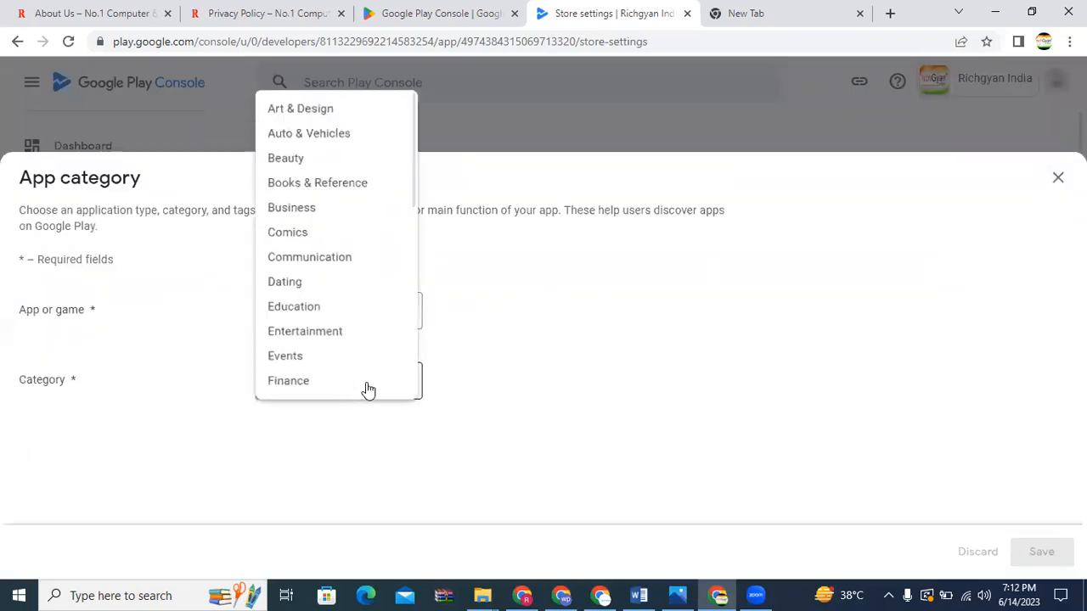
pyautogui.click(309, 304)
pyautogui.click(1045, 556)
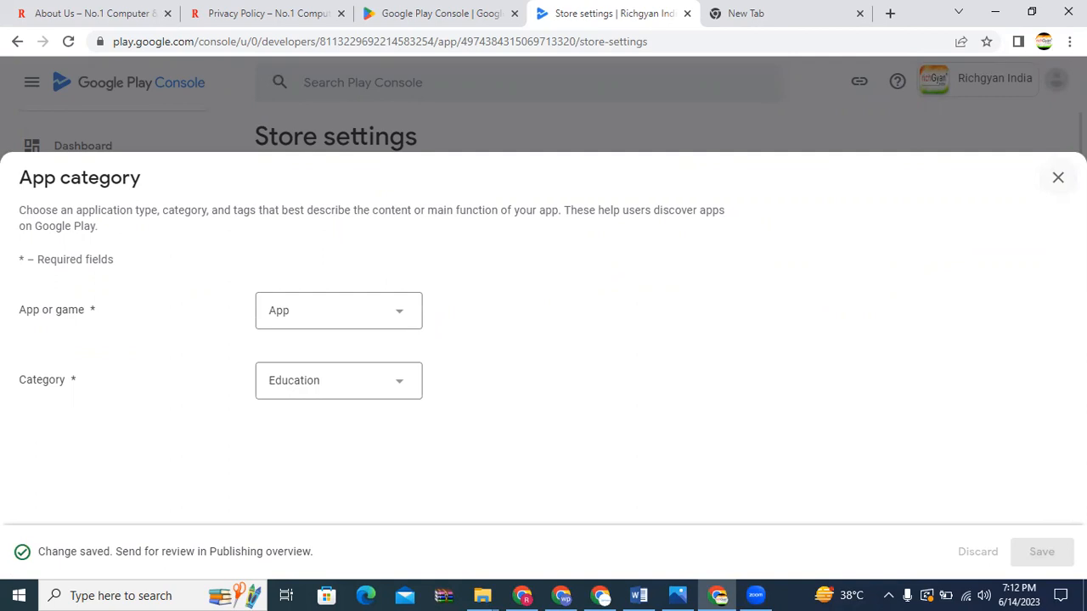
pyautogui.click(1058, 178)
# Search the app's tags for "education", select the Education tag and apply it
pyautogui.scroll(-2, 803, 361)
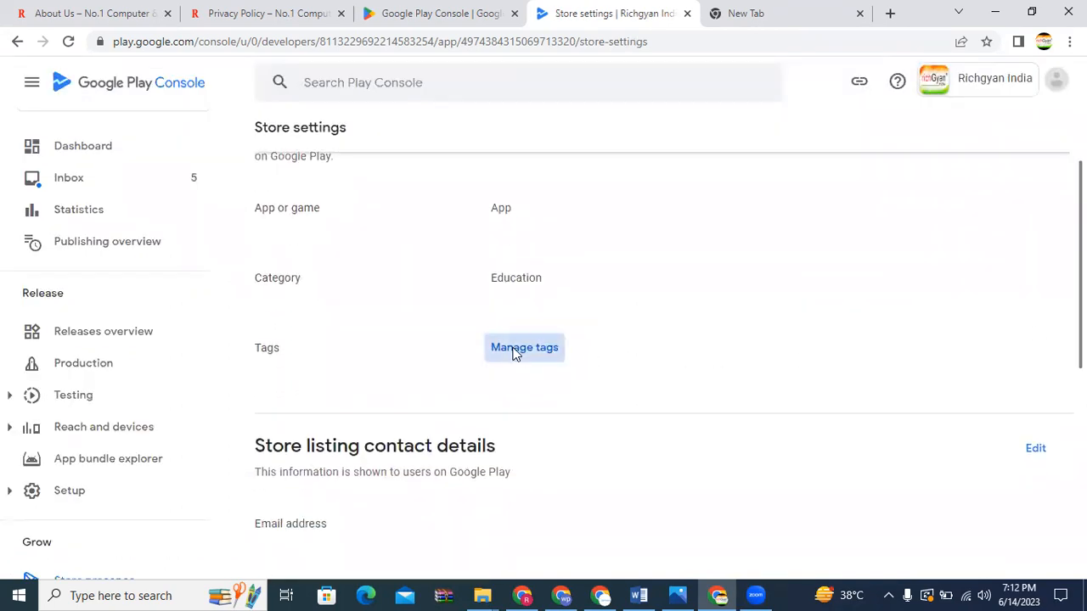
pyautogui.click(513, 350)
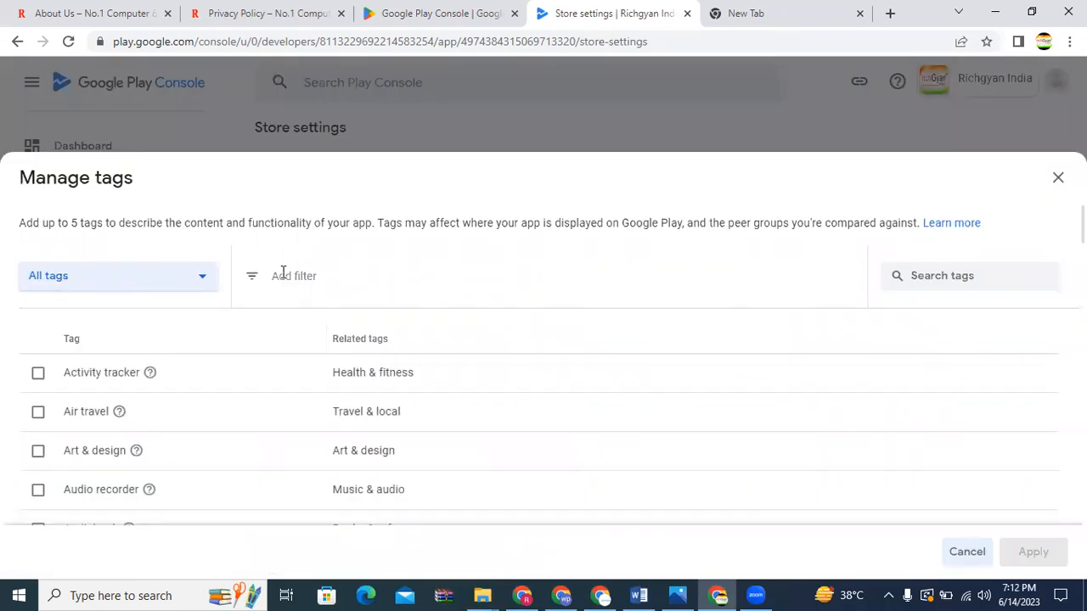
pyautogui.click(967, 280)
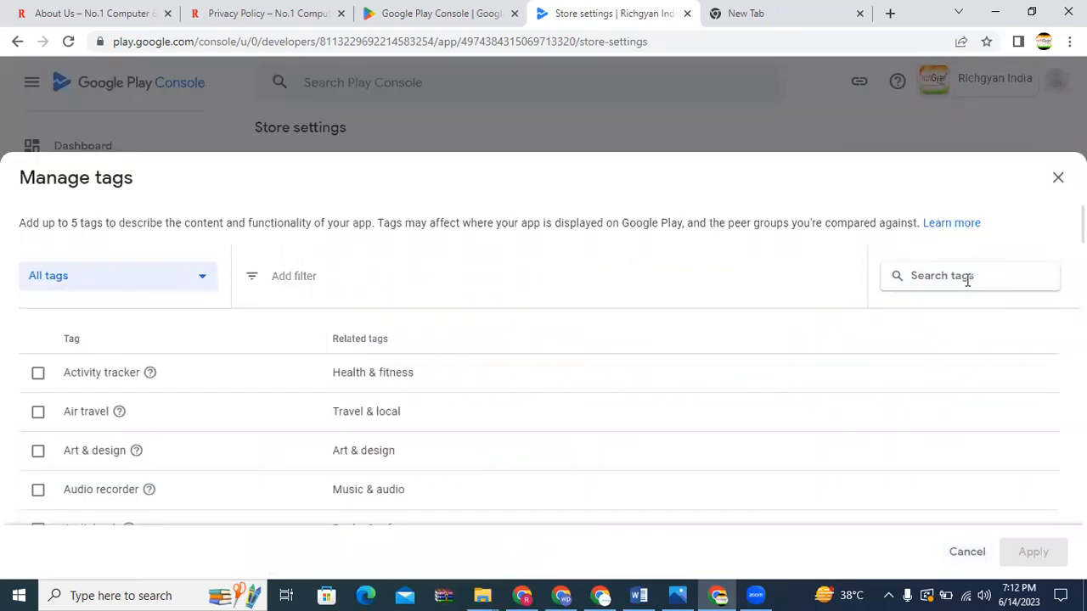
pyautogui.write('education')
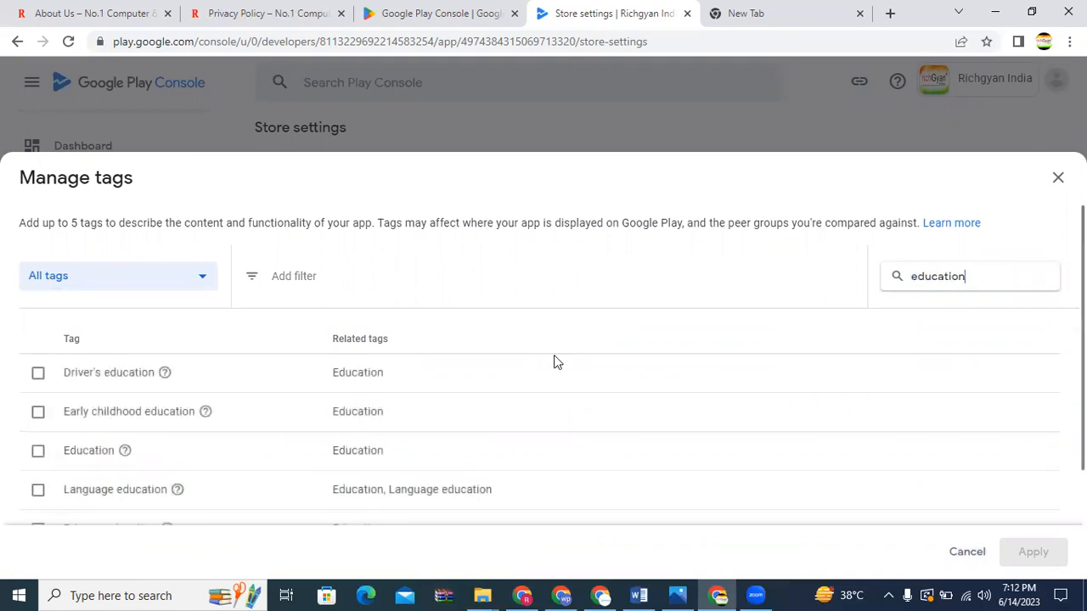
pyautogui.click(38, 450)
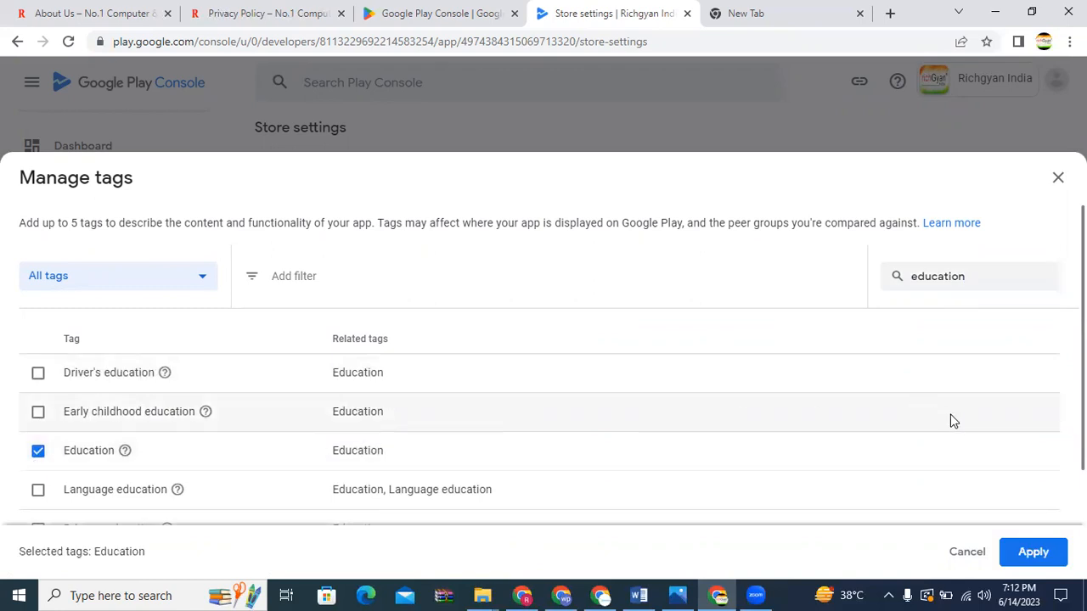
pyautogui.scroll(-2, 544, 373)
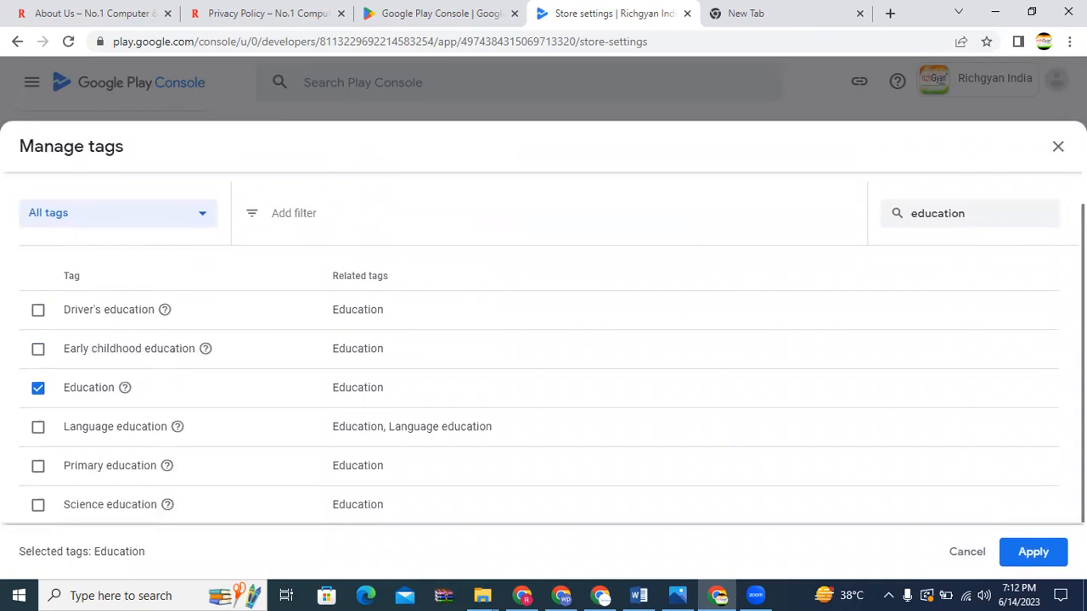
pyautogui.click(1031, 550)
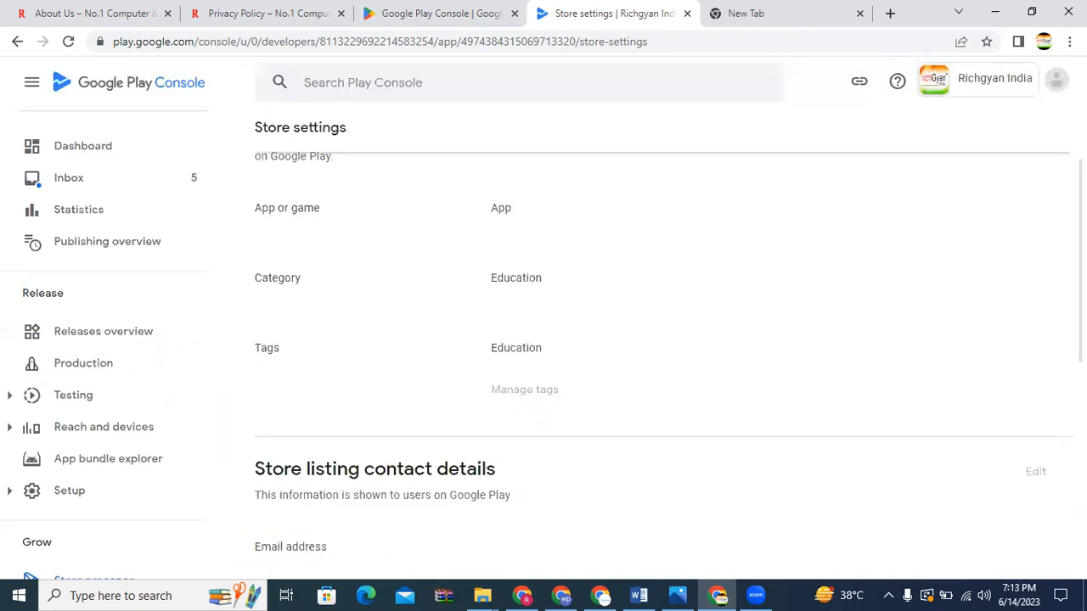
# Open the store listing contact details for editing and copy the help e-mail link from the footer of the website's About Us page
pyautogui.scroll(-3, 662, 357)
pyautogui.scroll(-1, 936, 344)
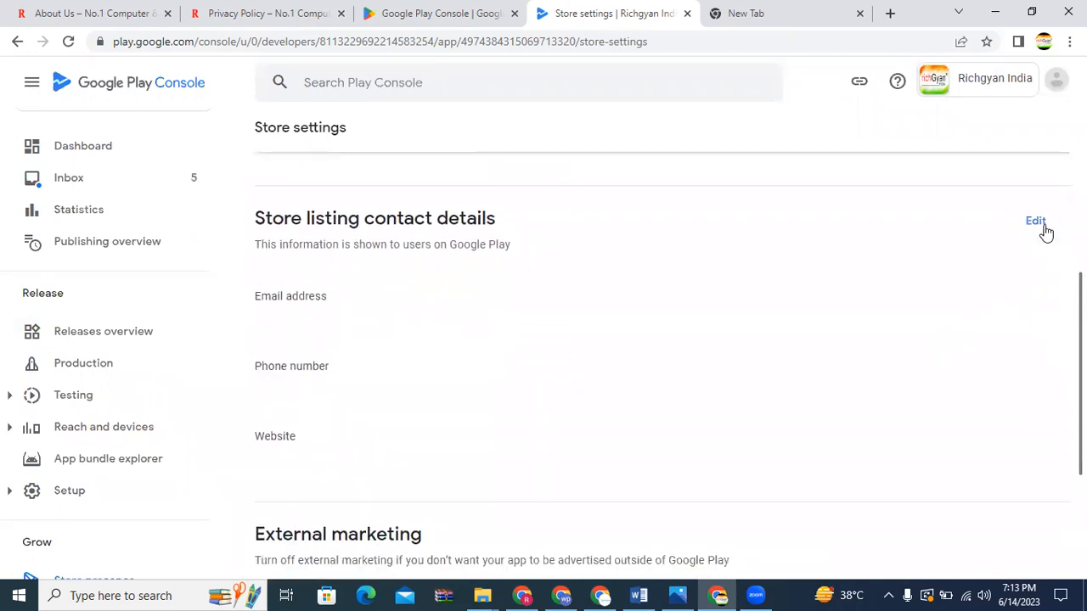
pyautogui.click(1035, 222)
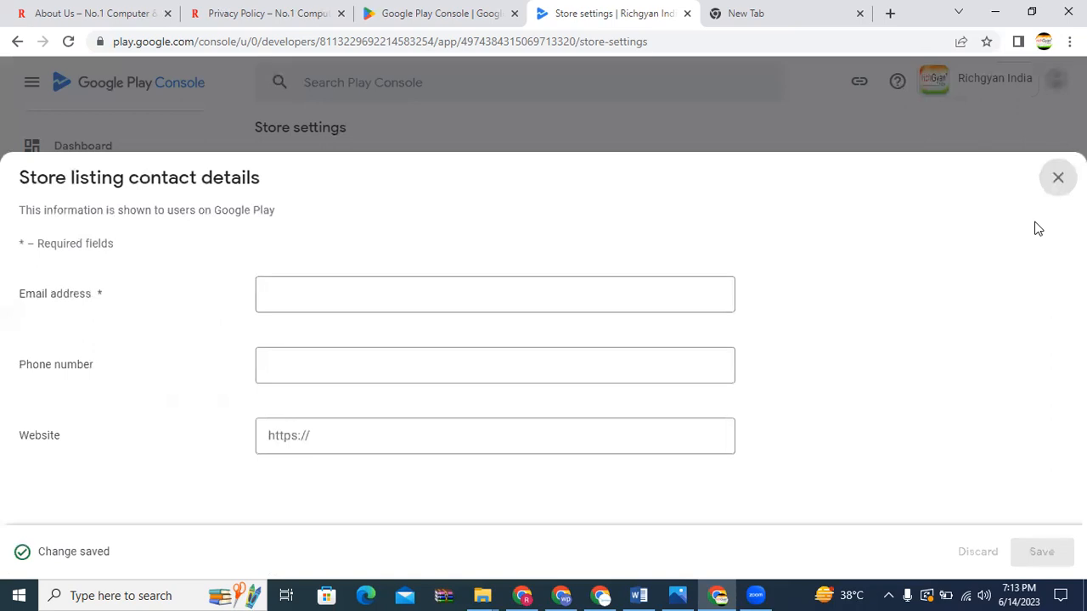
pyautogui.click(328, 439)
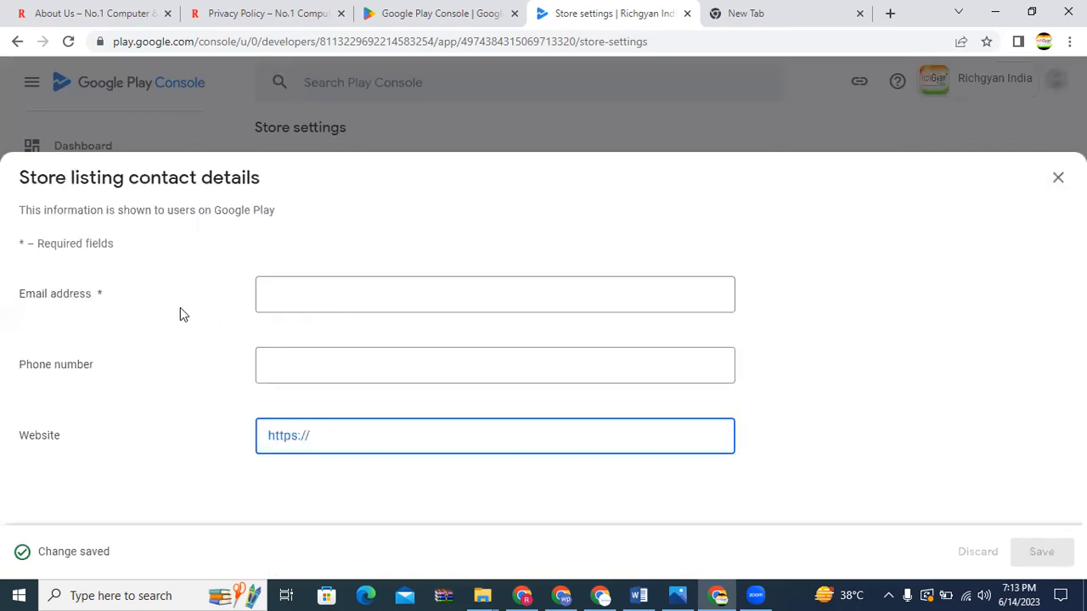
pyautogui.click(272, 284)
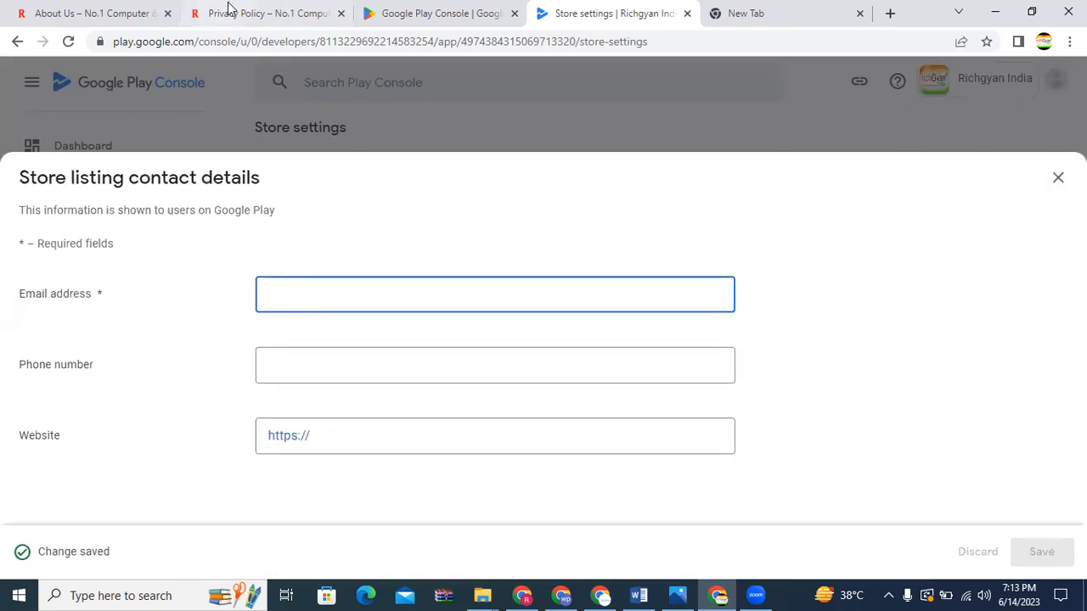
pyautogui.click(129, 15)
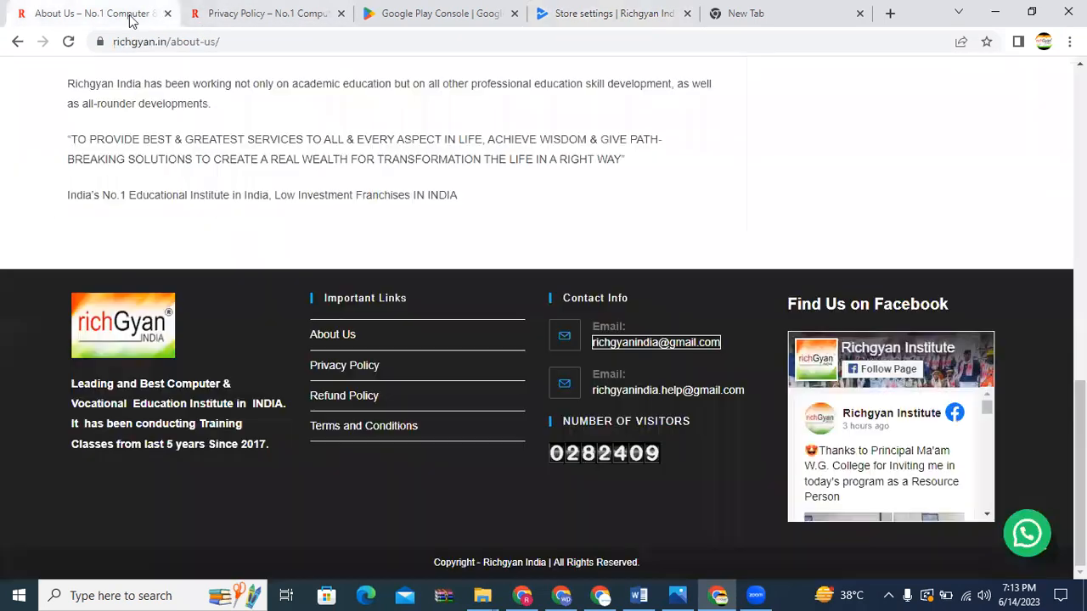
pyautogui.moveTo(759, 388)
pyautogui.mouseDown()
pyautogui.moveTo(639, 389)
pyautogui.moveTo(748, 391)
pyautogui.mouseUp()
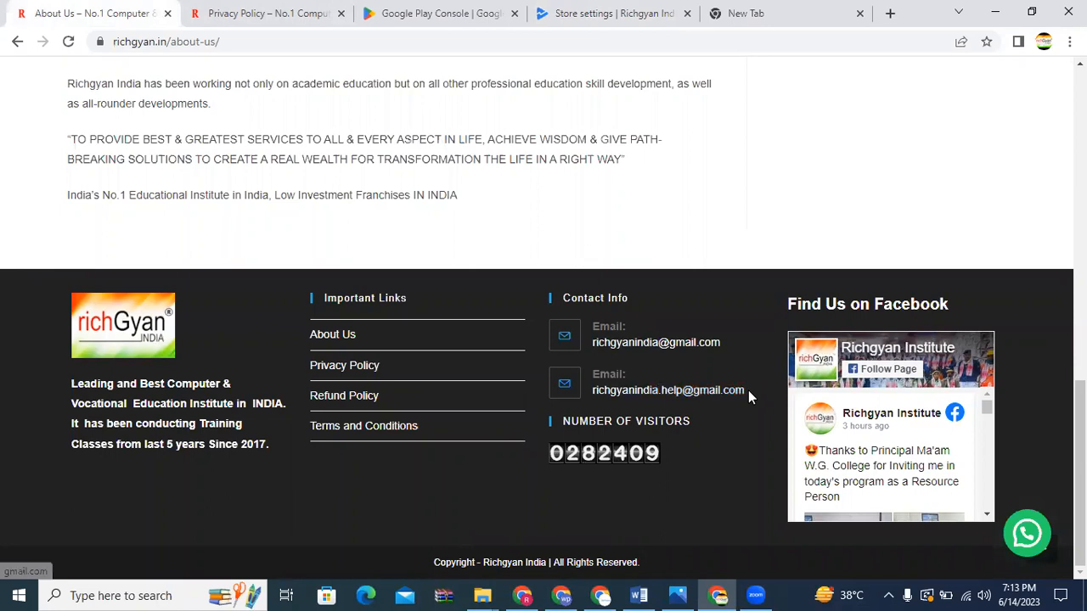
pyautogui.rightClick(732, 396)
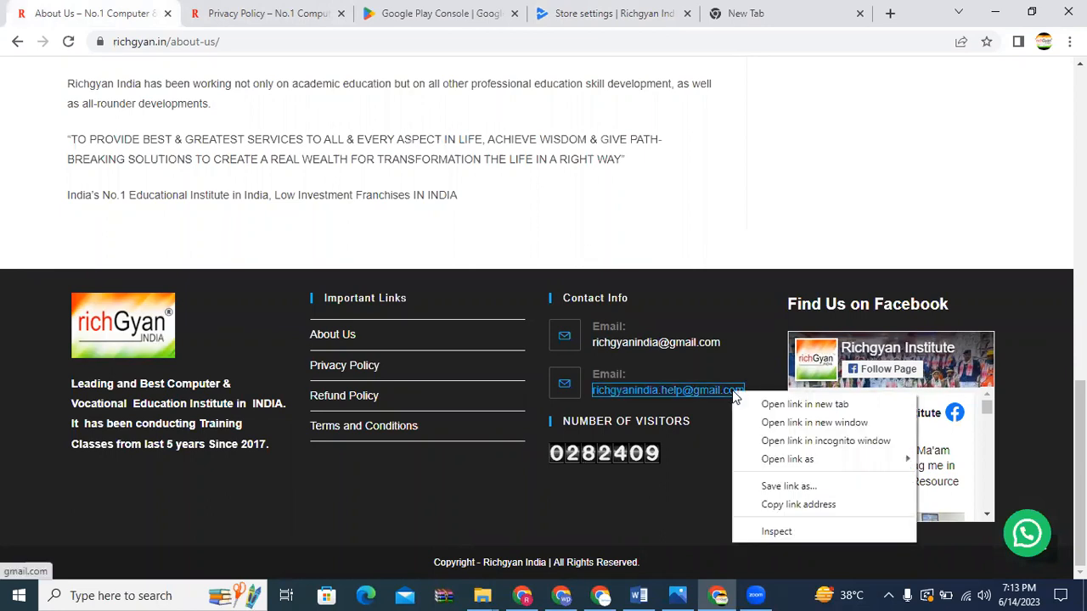
pyautogui.click(785, 505)
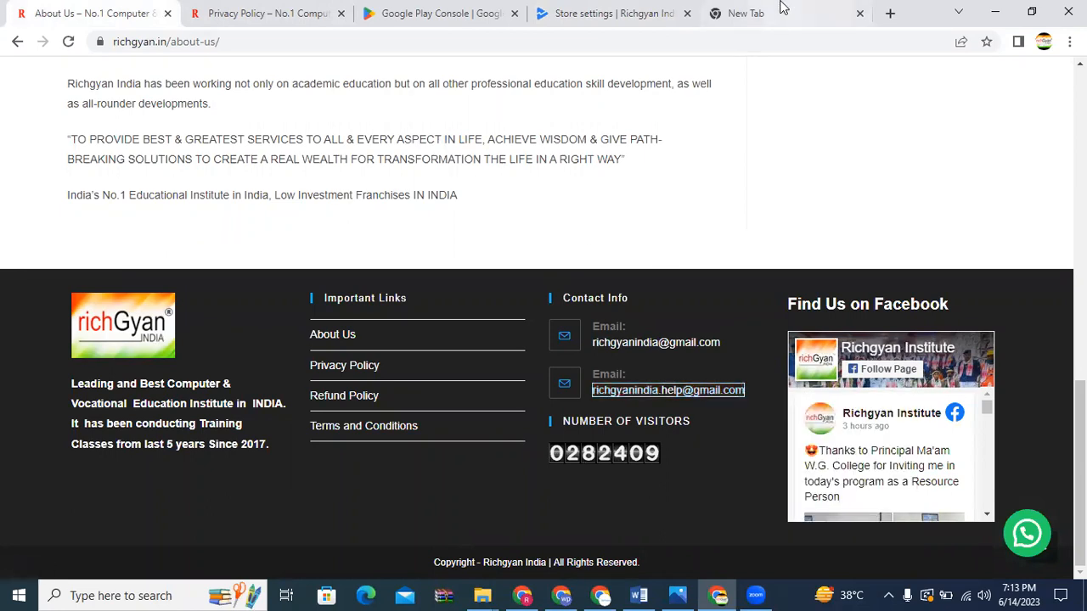
pyautogui.click(755, 13)
pyautogui.click(613, 13)
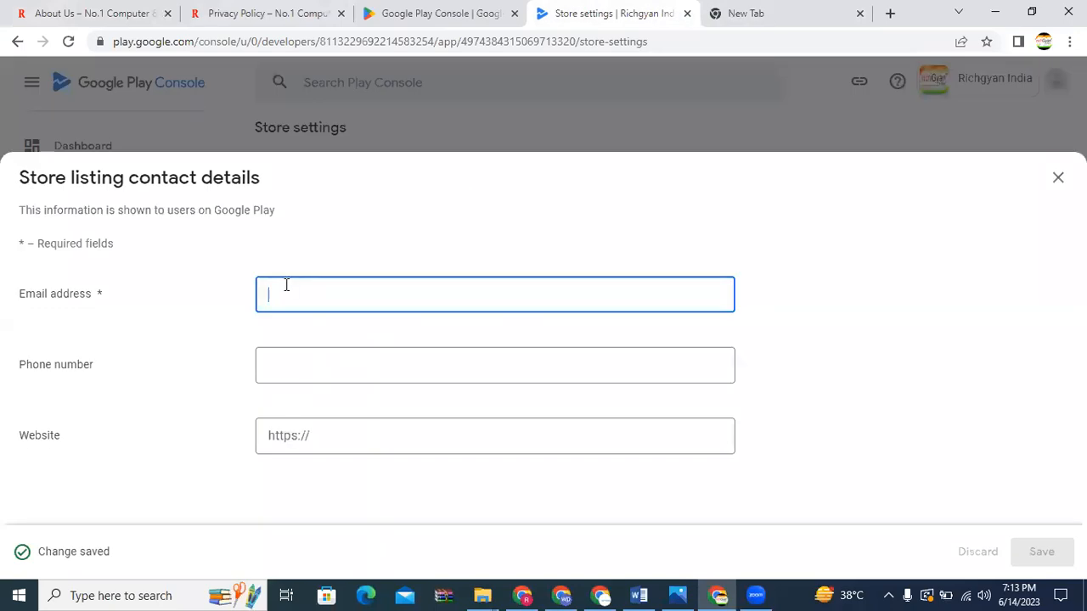
pyautogui.hotkey('ctrl', 'v')
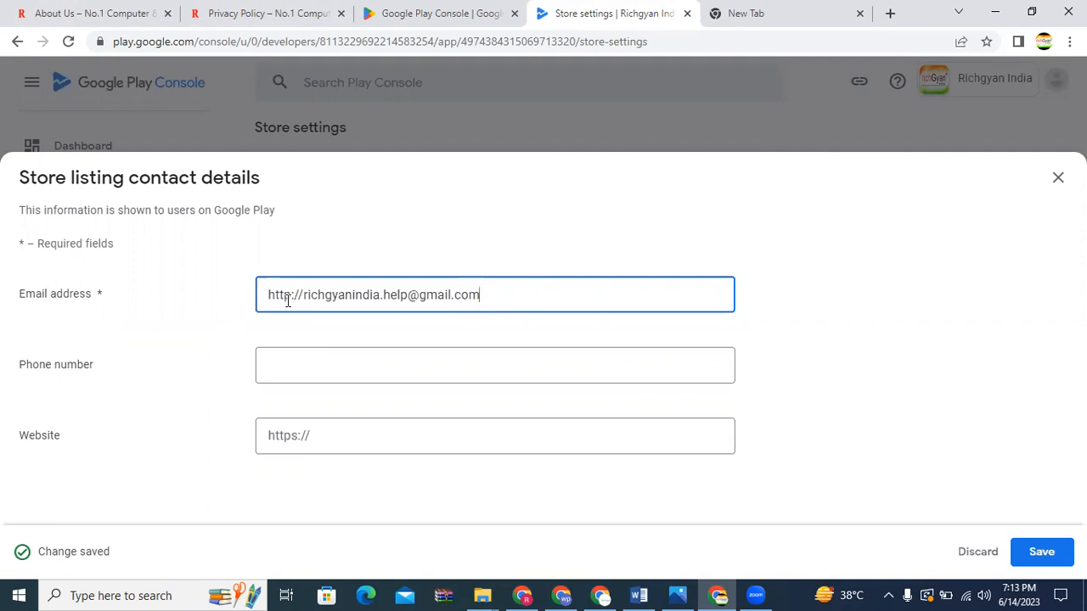
pyautogui.press('BackSpace')
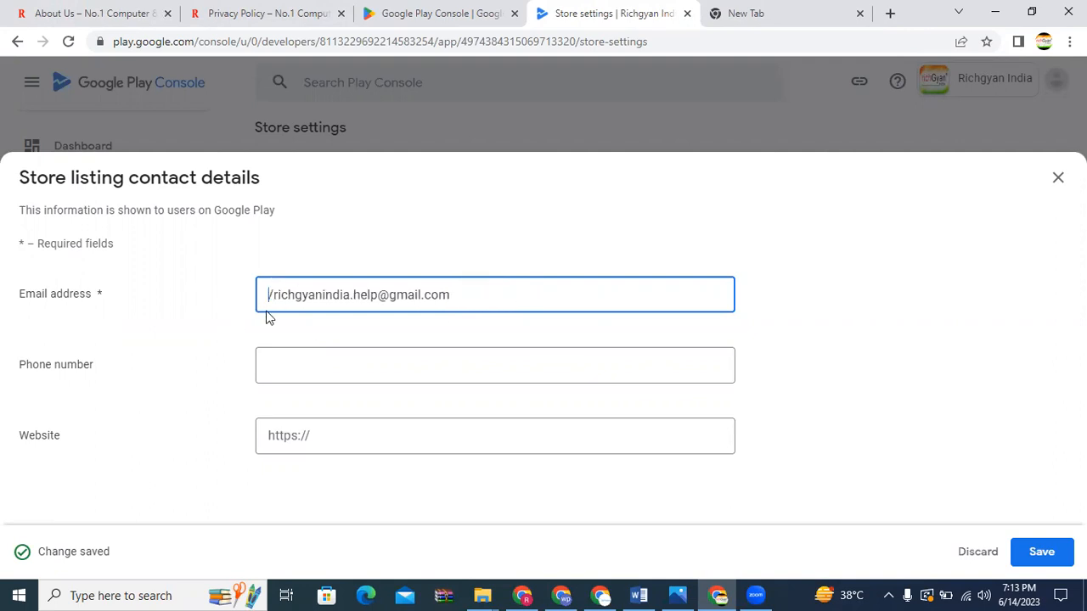
pyautogui.press('BackSpace')
pyautogui.click(119, 14)
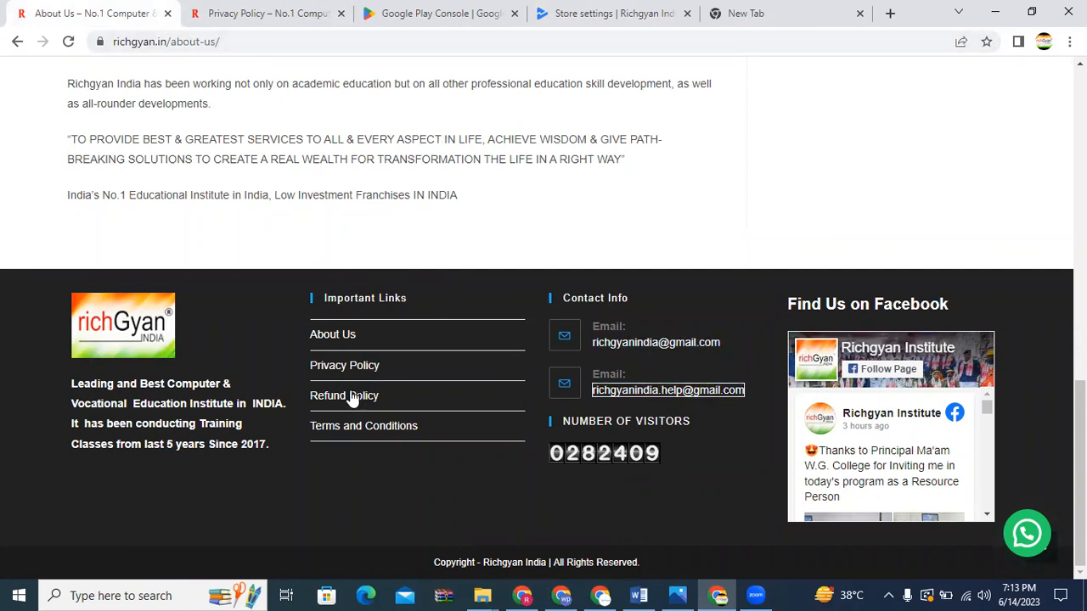
pyautogui.click(170, 42)
pyautogui.rightClick(164, 40)
pyautogui.click(198, 128)
pyautogui.click(603, 13)
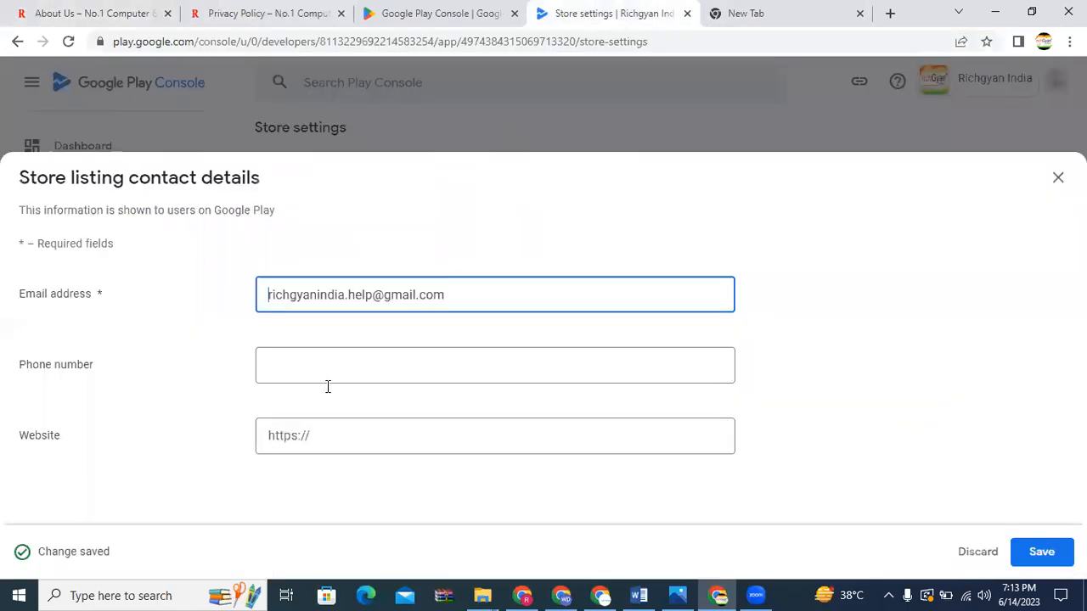
pyautogui.click(291, 443)
pyautogui.hotkey('ctrl', 'v')
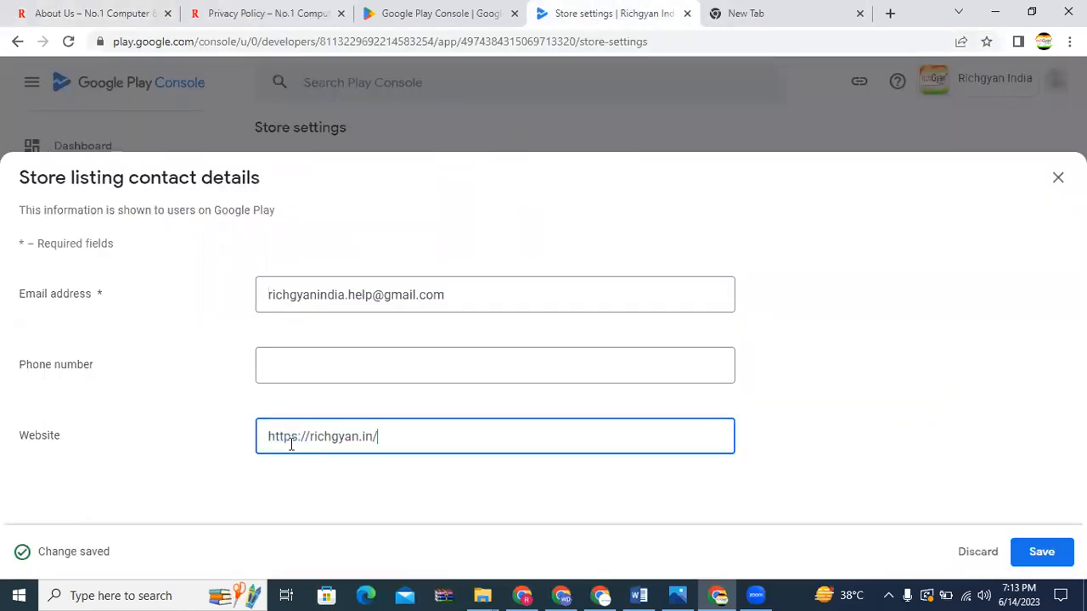
pyautogui.click(1039, 551)
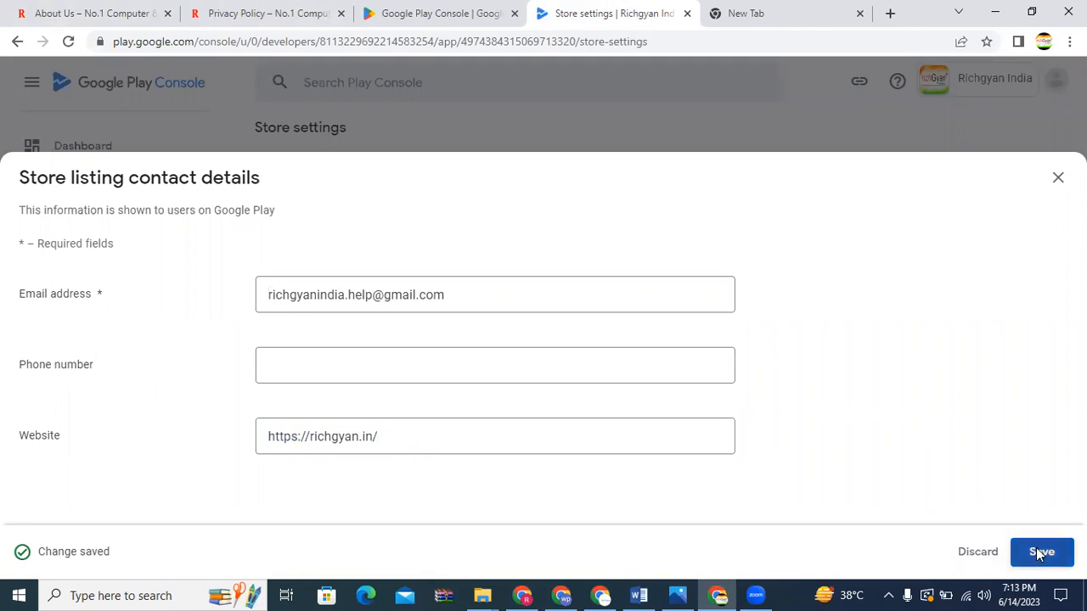
pyautogui.click(1058, 177)
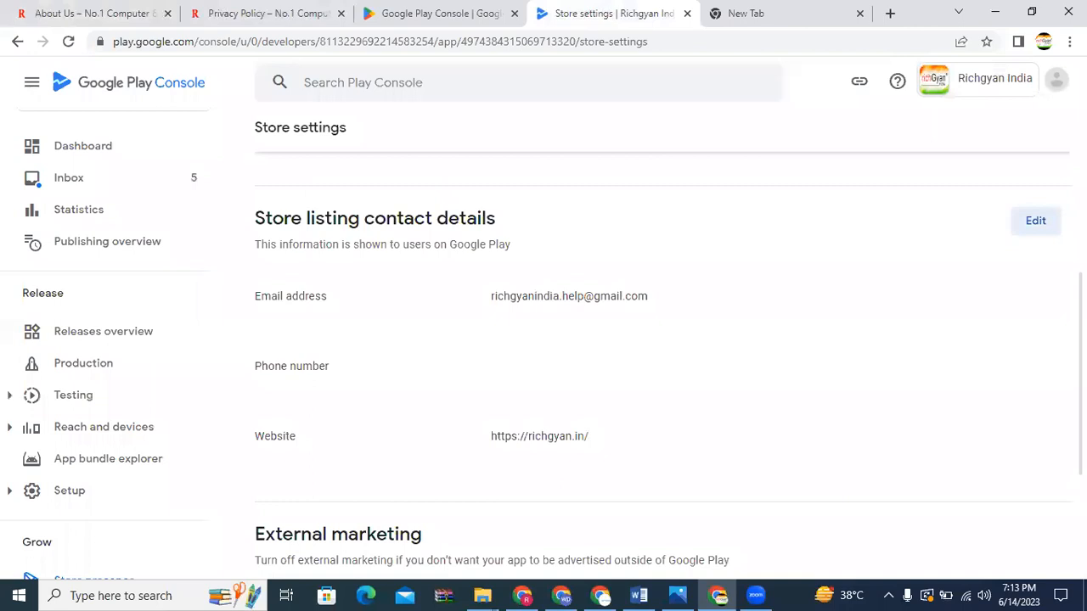
# Return to the dashboard and open the Select countries and regions task under Create and publish a release
pyautogui.scroll(-3, 662, 351)
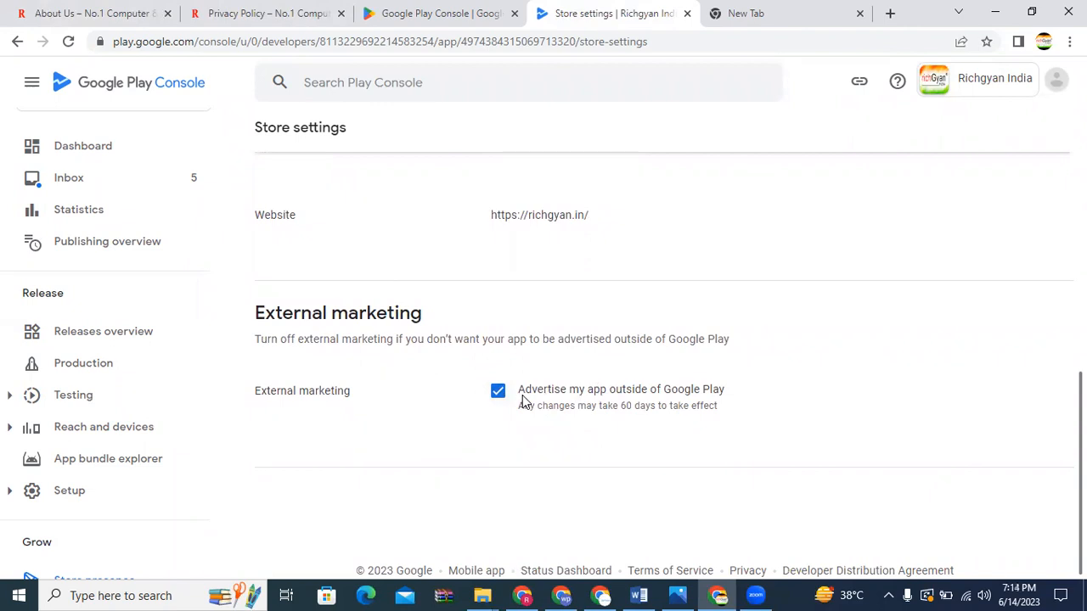
pyautogui.scroll(1, 524, 401)
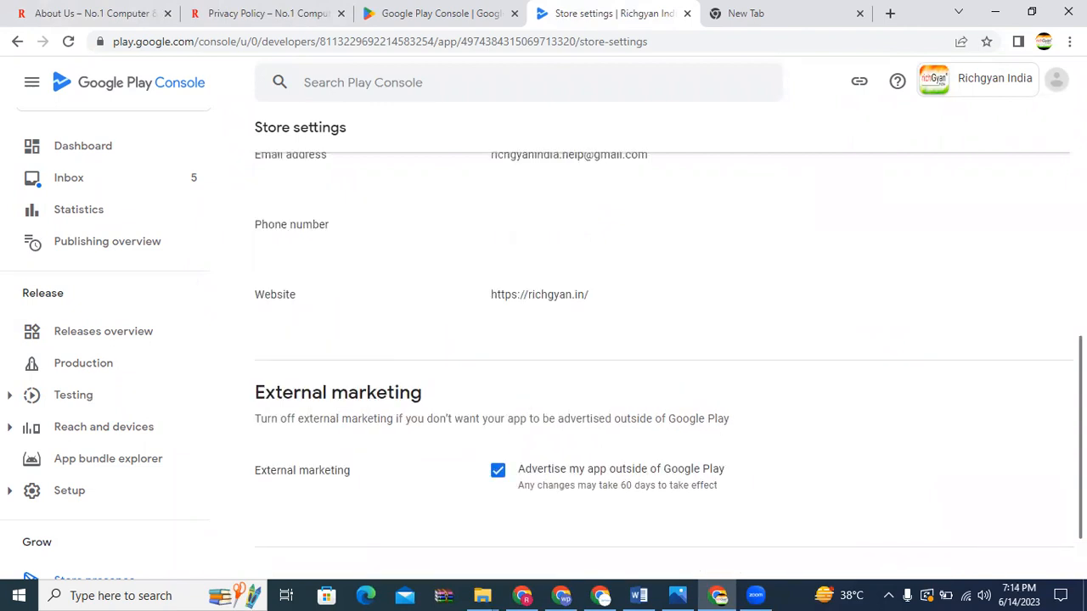
pyautogui.scroll(-1, 669, 367)
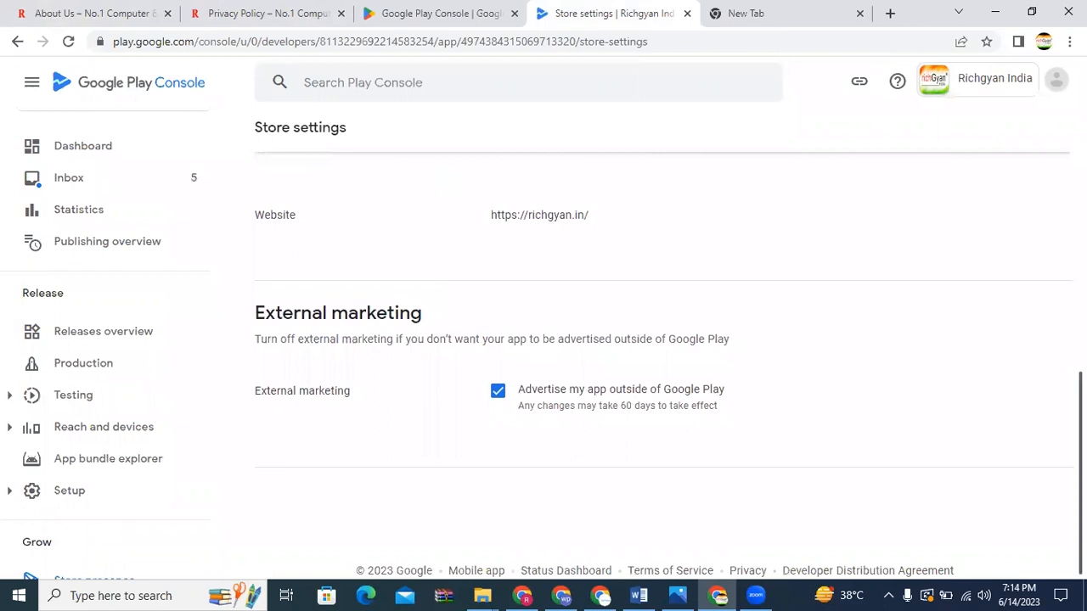
pyautogui.scroll(10, 297, 201)
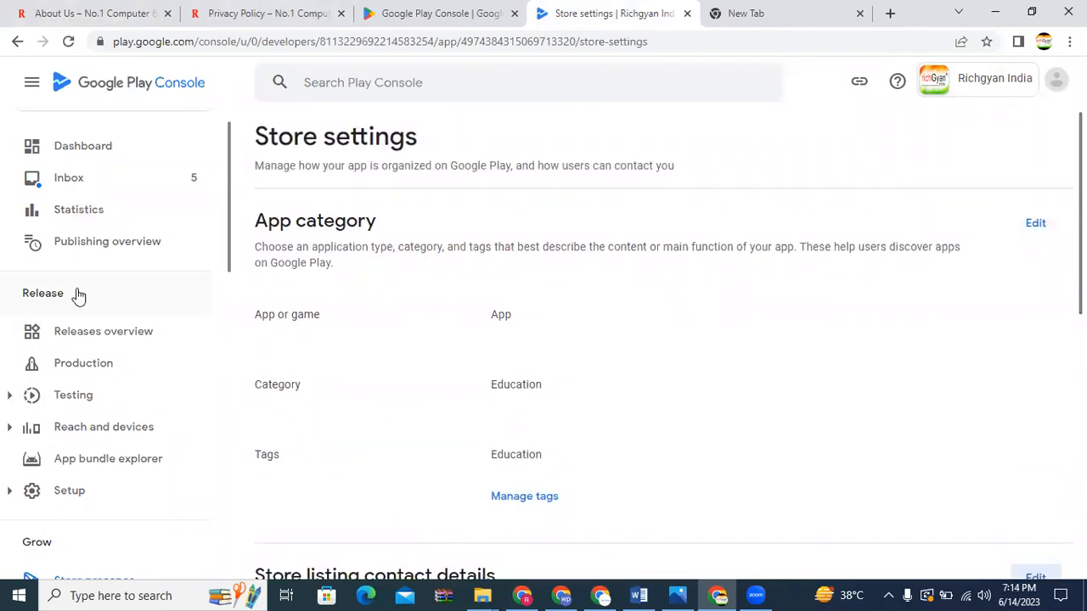
pyautogui.moveTo(226, 269); pyautogui.dragTo(245, 468)
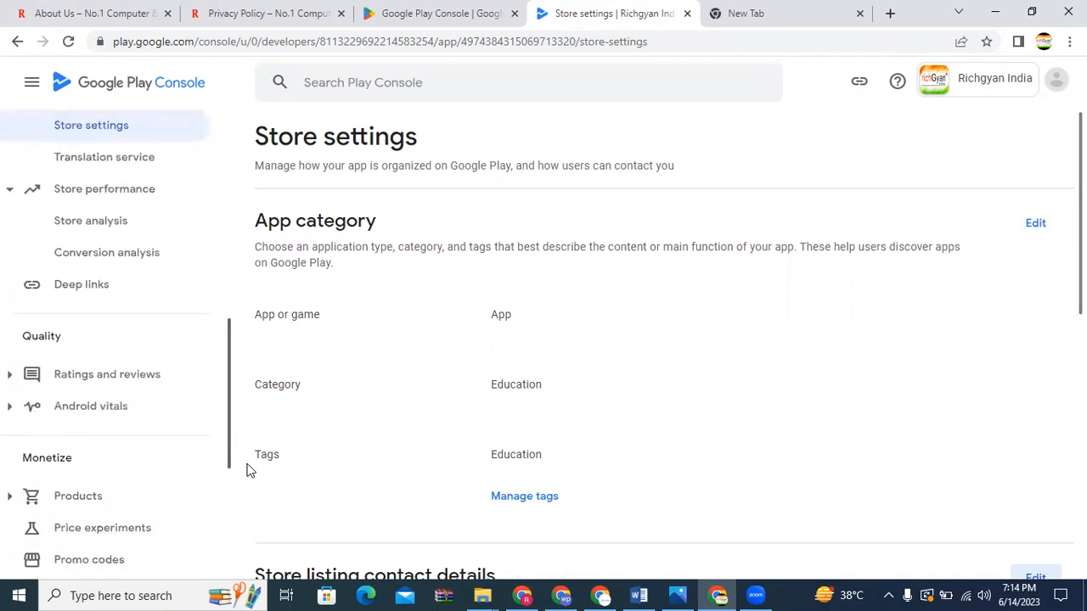
pyautogui.moveTo(240, 405); pyautogui.dragTo(221, 150)
pyautogui.click(102, 171)
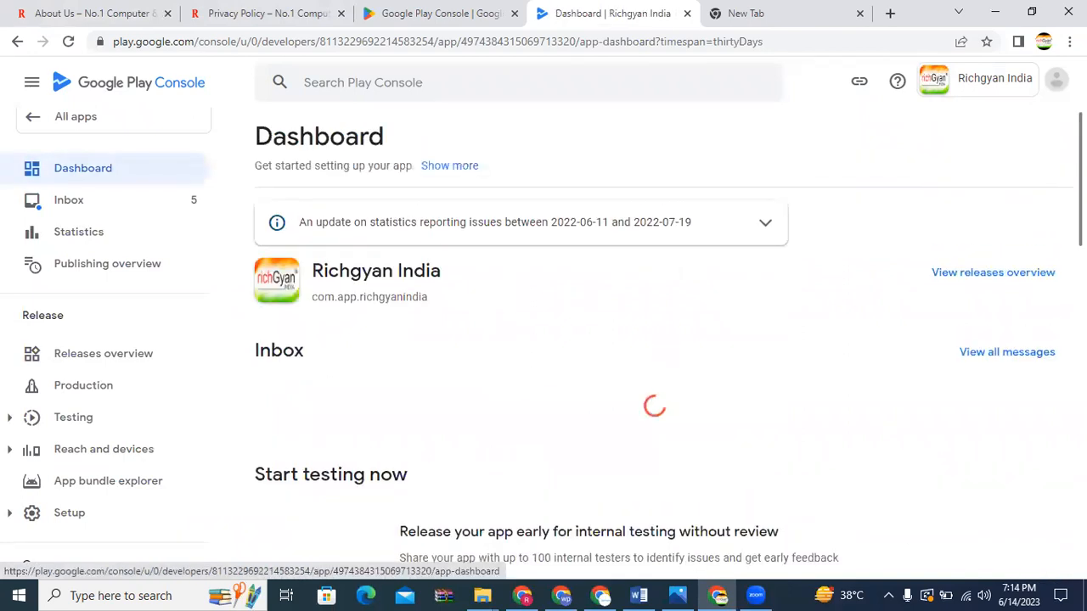
pyautogui.scroll(-1, 663, 360)
pyautogui.scroll(-9, 662, 363)
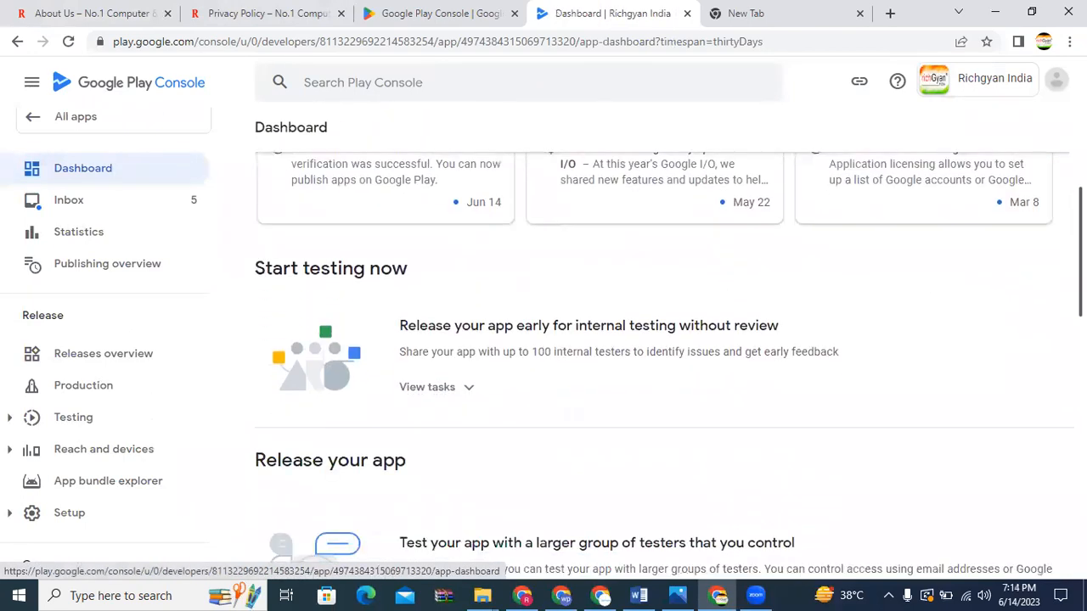
pyautogui.scroll(-4, 473, 325)
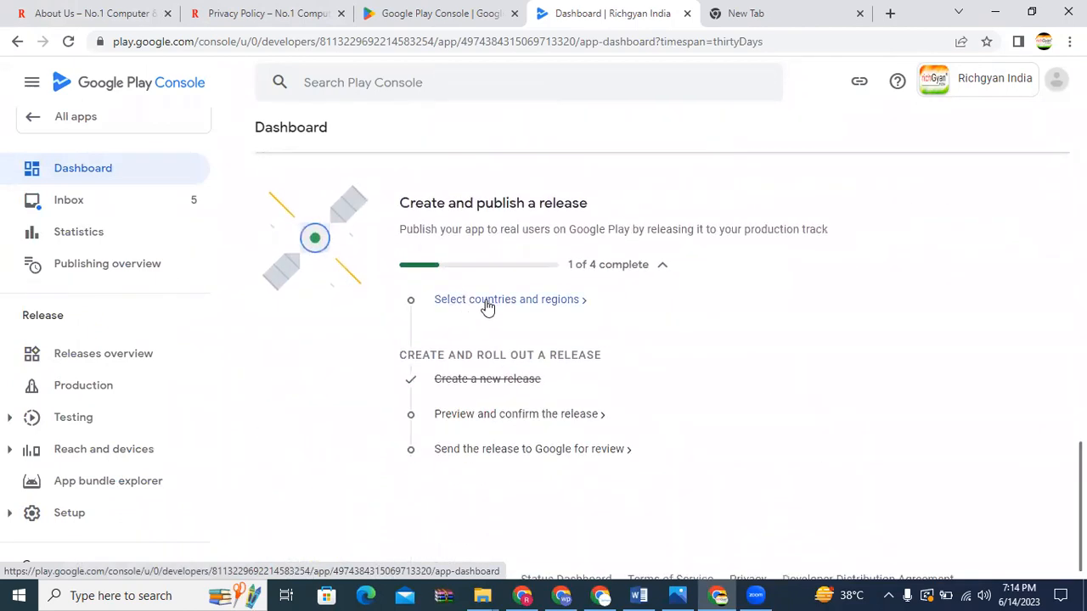
pyautogui.click(488, 302)
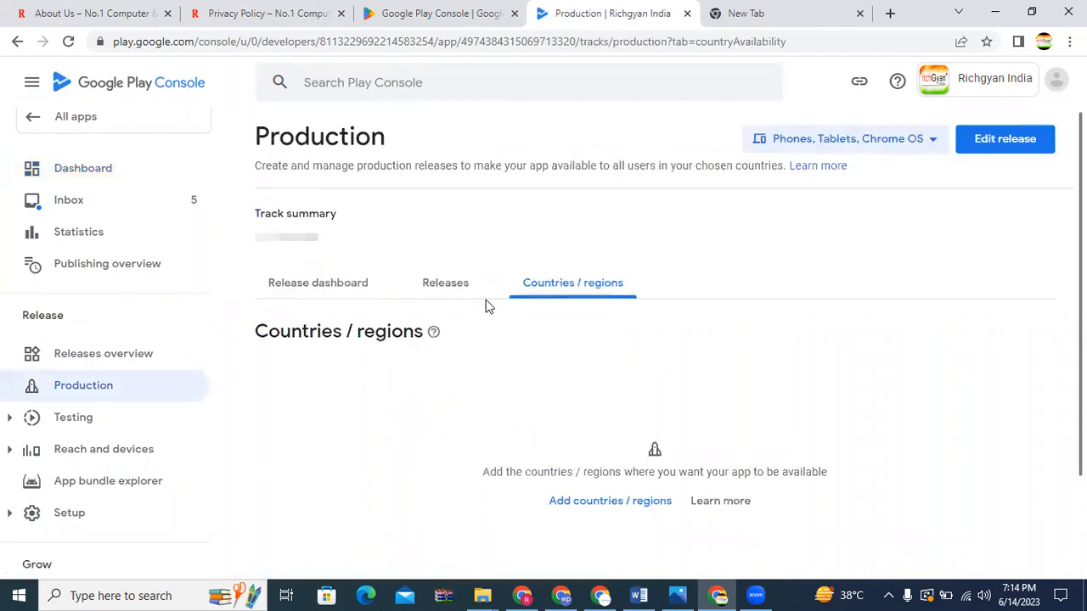
# Add all countries and regions to the production track and save the selection
pyautogui.click(609, 507)
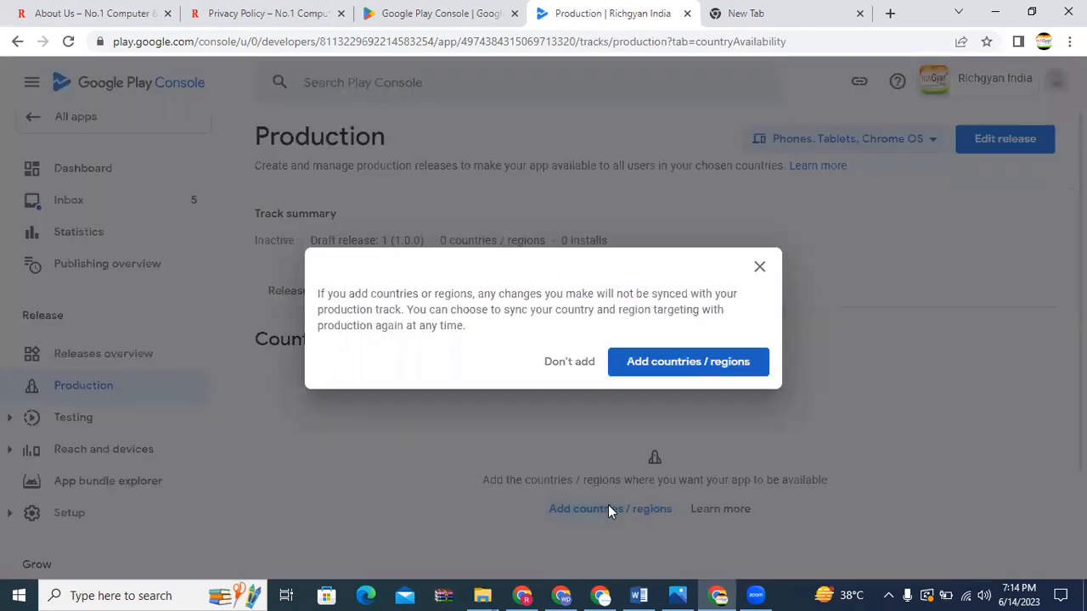
pyautogui.click(668, 364)
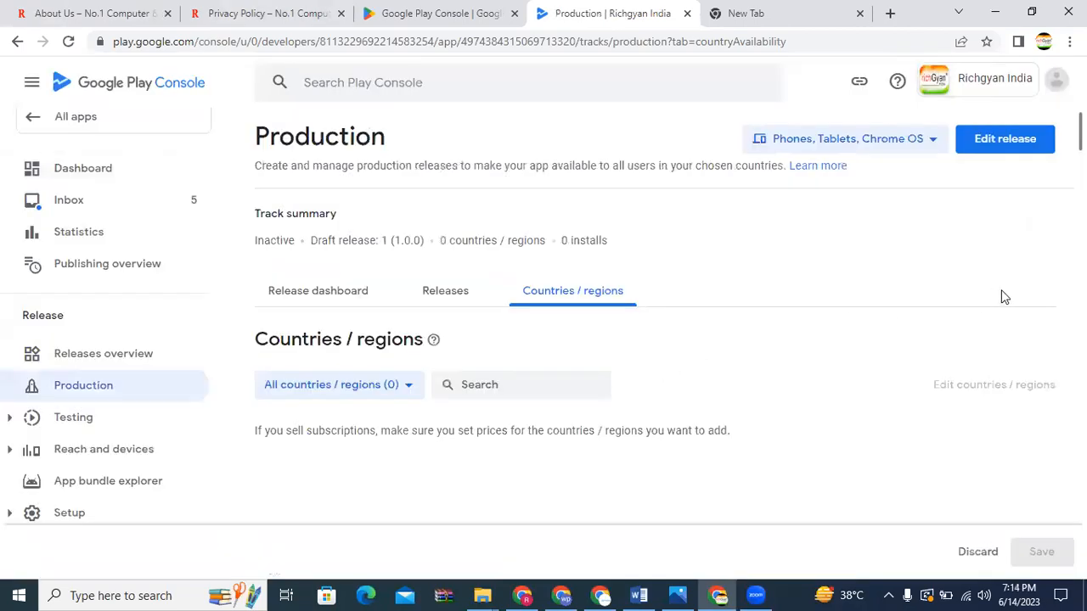
pyautogui.scroll(-8, 654, 340)
pyautogui.scroll(7, 655, 339)
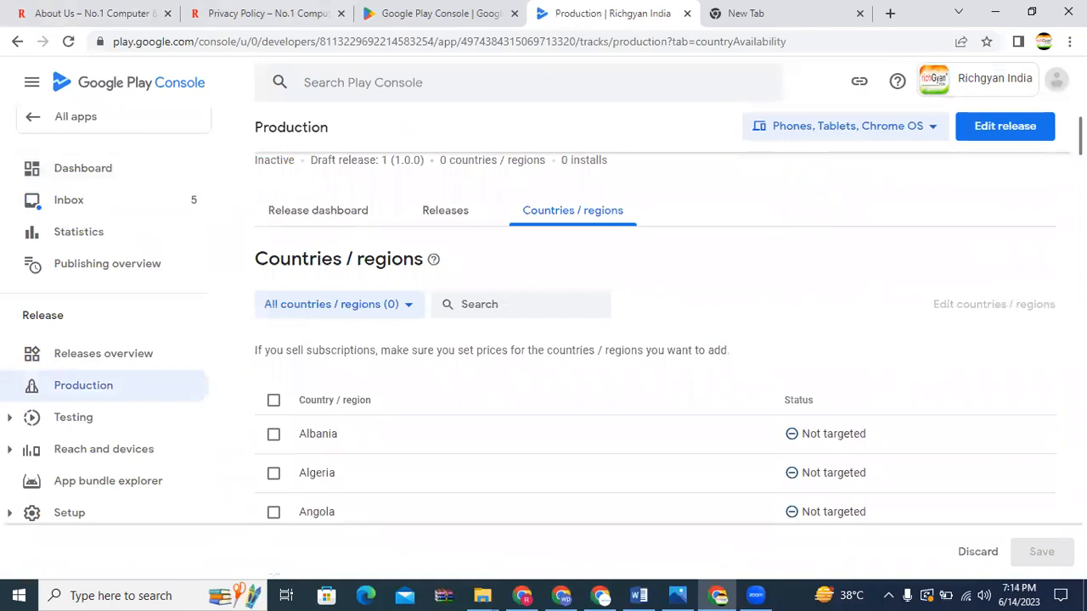
pyautogui.click(274, 400)
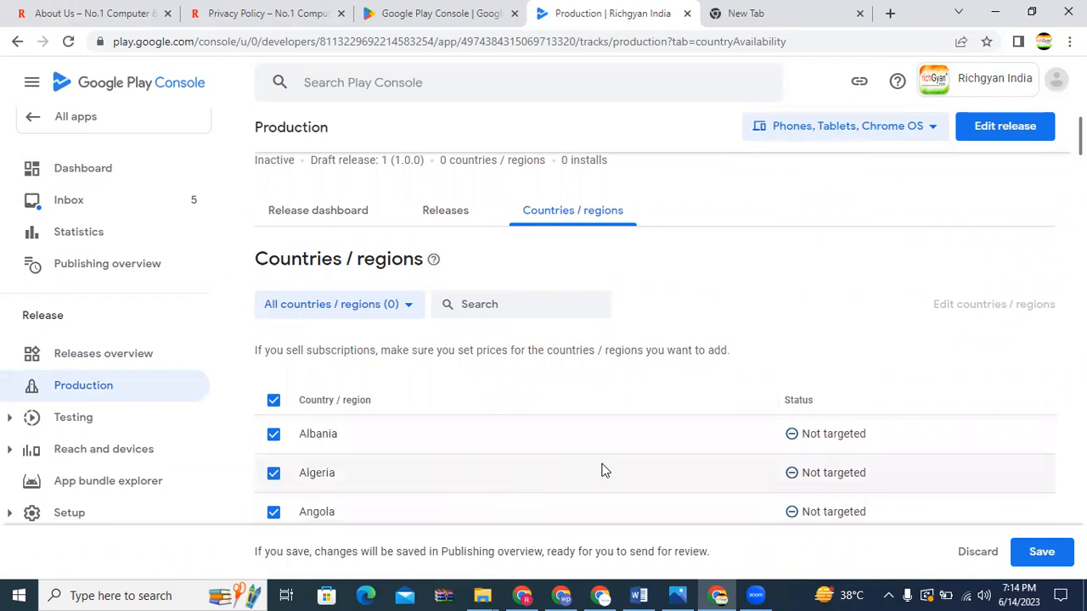
pyautogui.click(1040, 553)
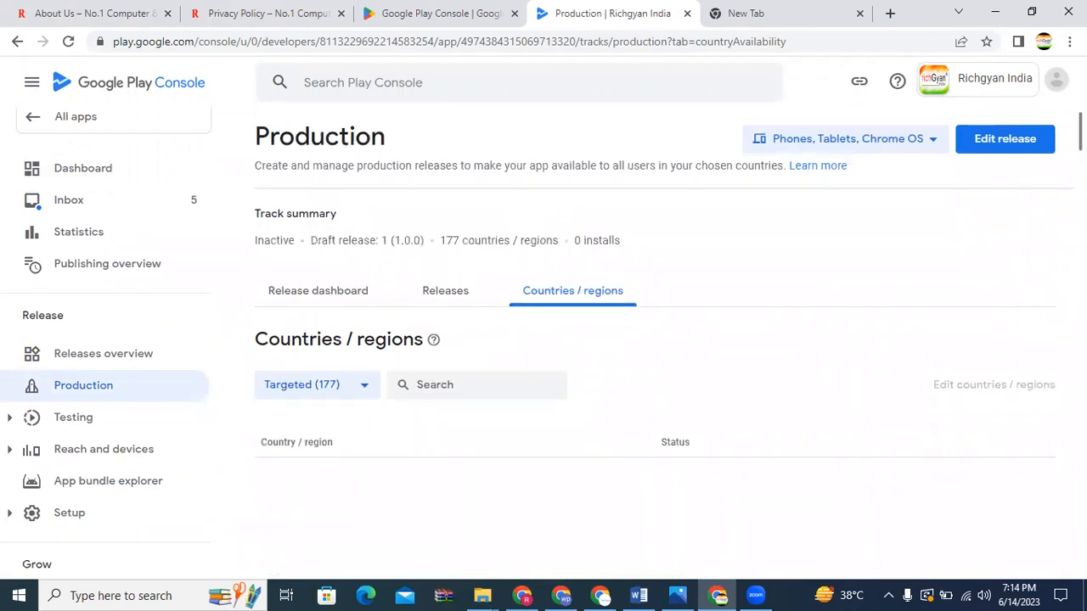
pyautogui.scroll(-9, 656, 382)
pyautogui.scroll(9, 656, 382)
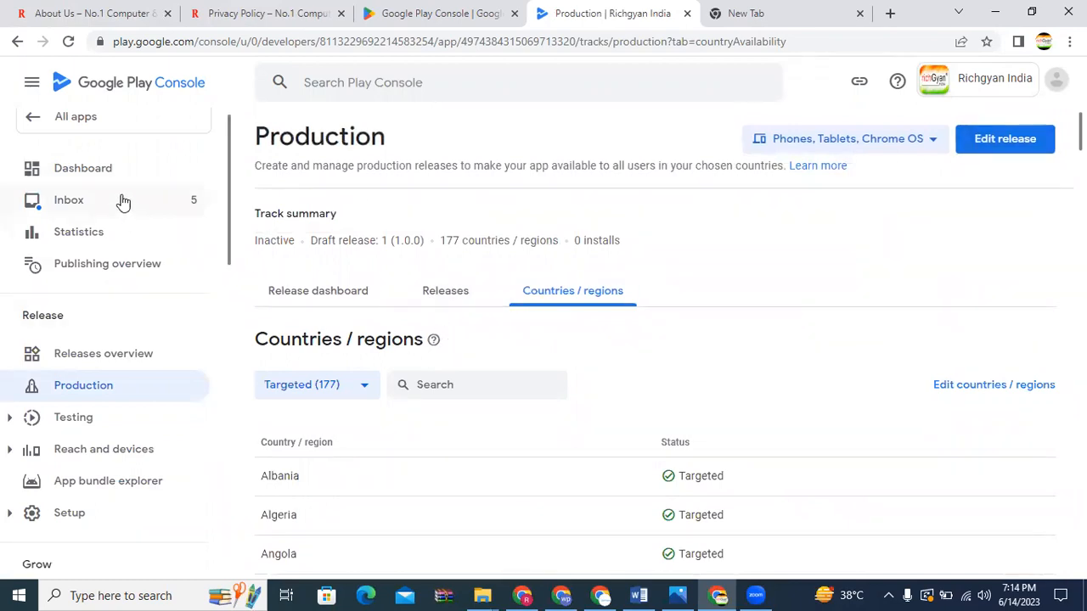
# Return to the dashboard, open the Preview and confirm the release task, and open the draft production release for editing
pyautogui.click(109, 172)
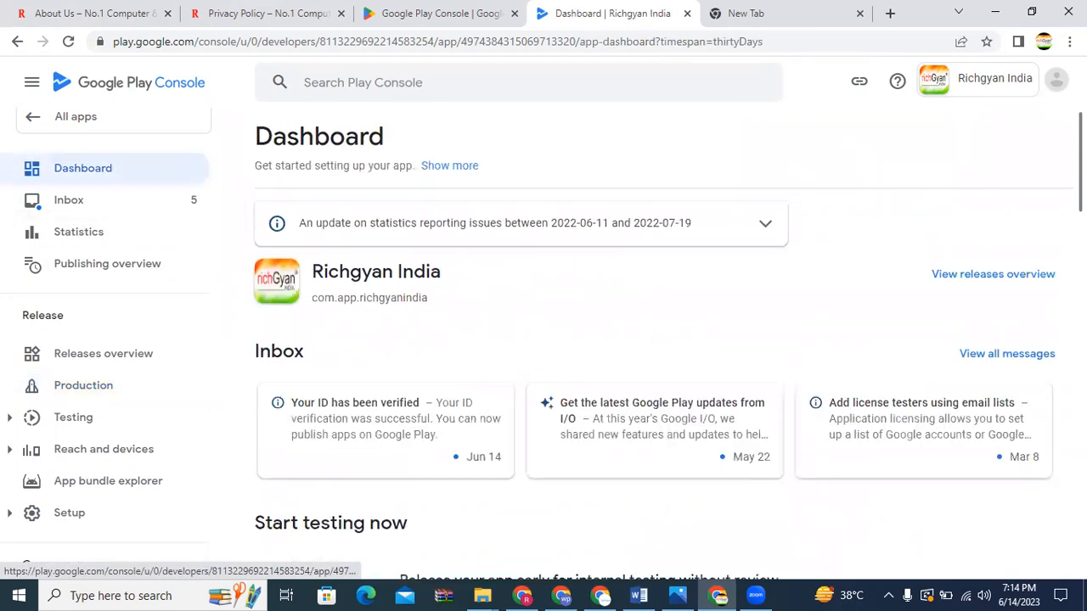
pyautogui.scroll(-10, 662, 349)
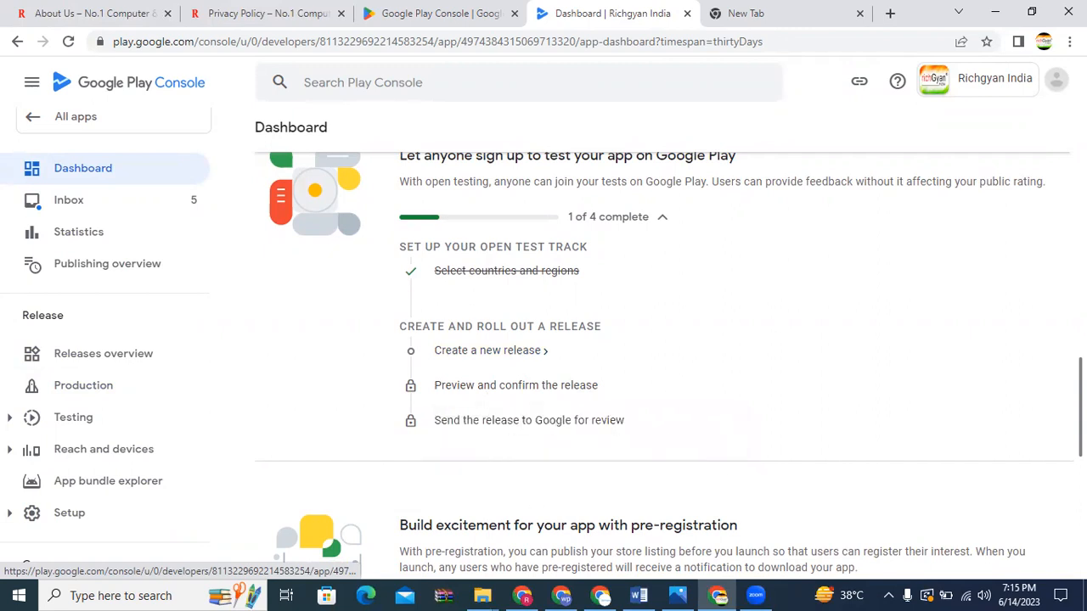
pyautogui.scroll(-8, 662, 365)
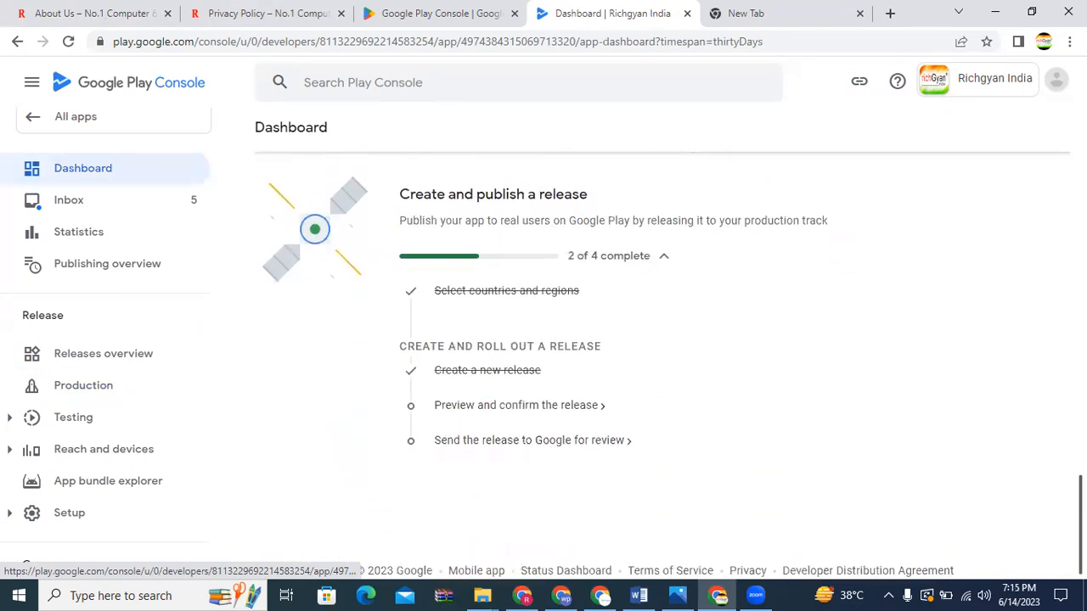
pyautogui.click(487, 408)
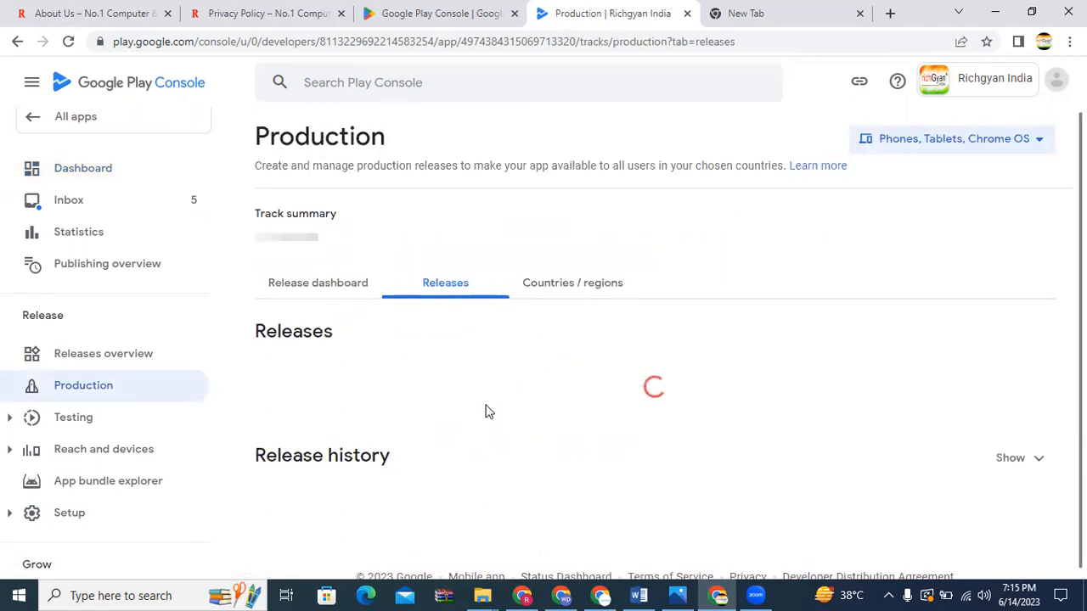
pyautogui.scroll(-1, 648, 259)
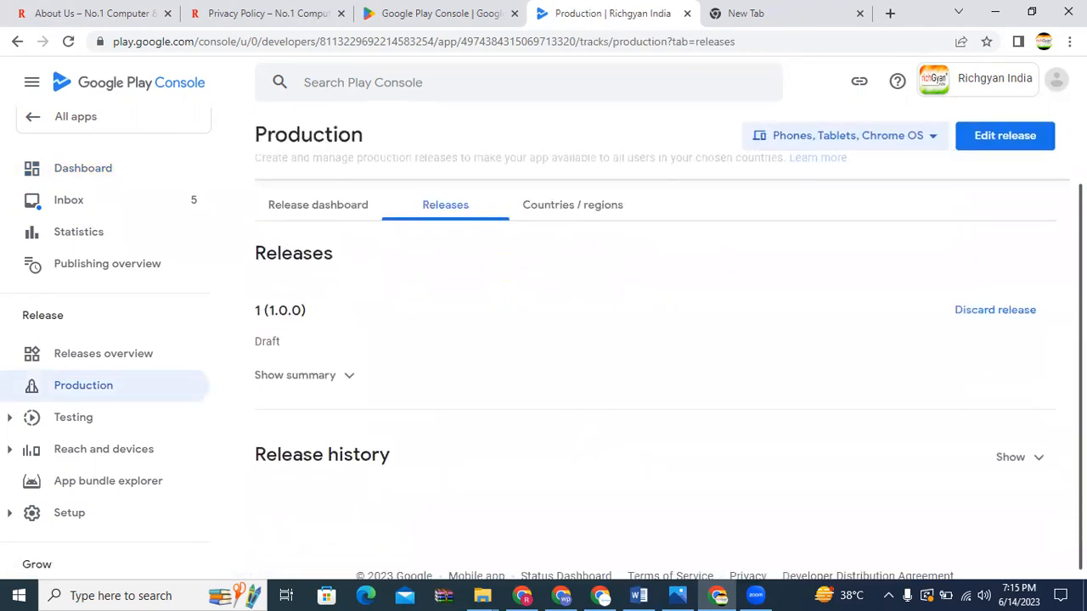
pyautogui.click(987, 130)
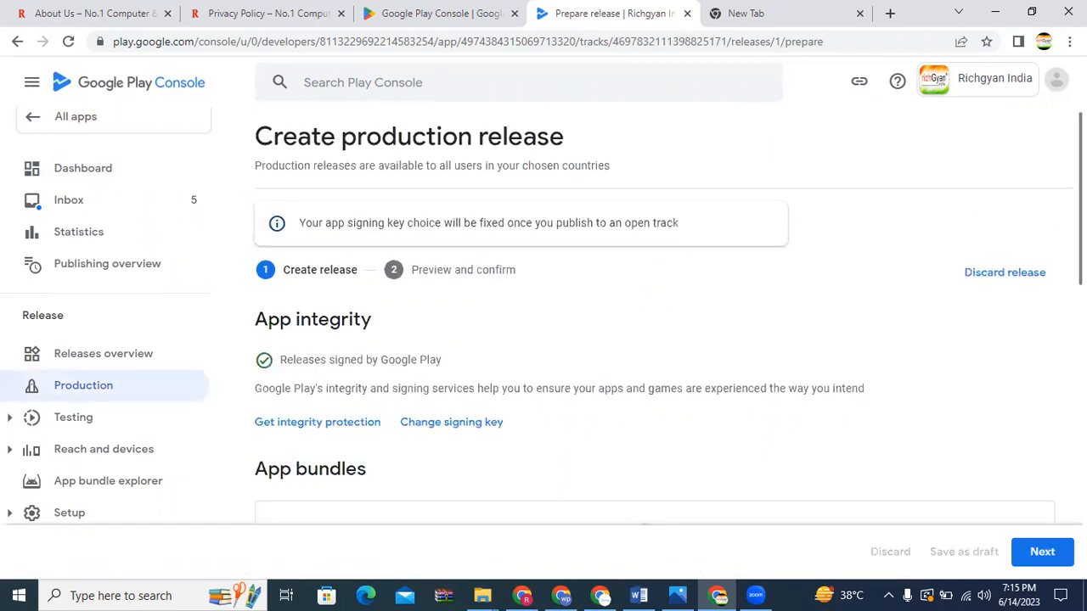
# Check the draft's app bundle, release name and release notes, and continue to the Preview and confirm stage
pyautogui.scroll(-7, 662, 340)
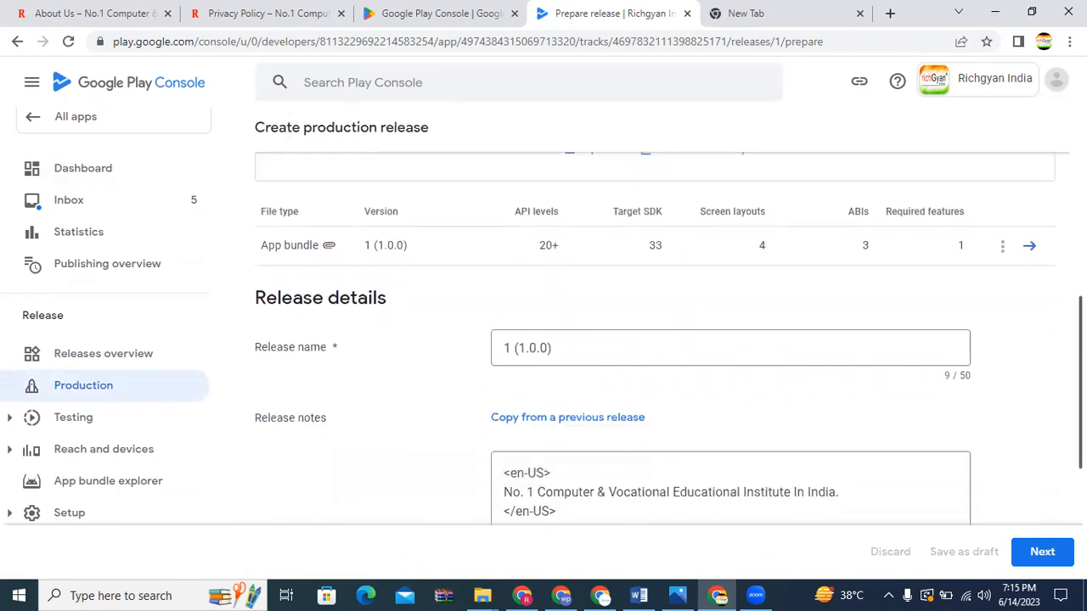
pyautogui.scroll(5, 662, 340)
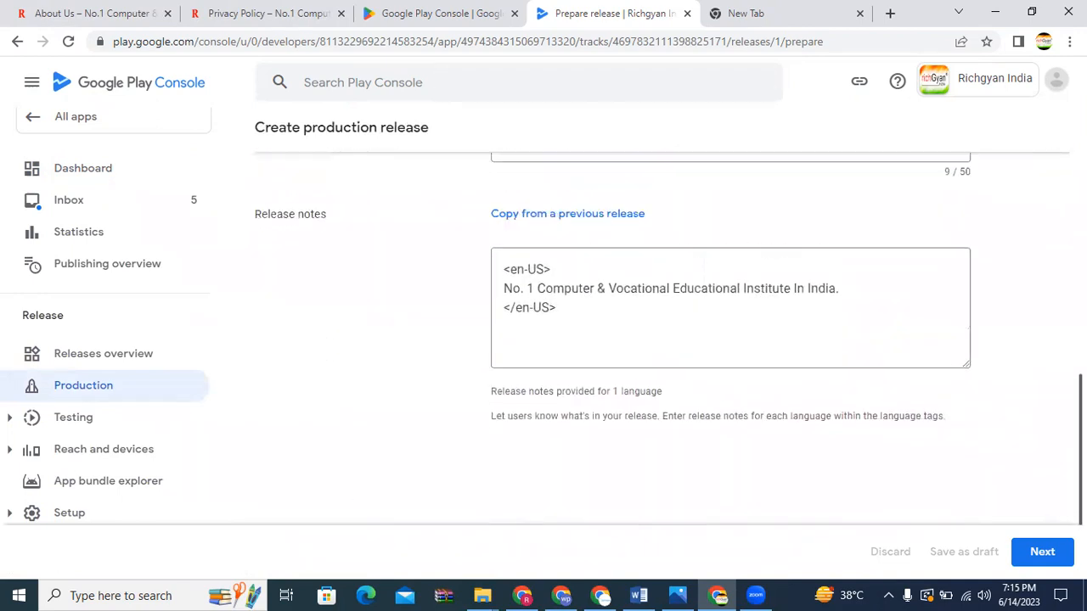
pyautogui.scroll(1, 663, 340)
pyautogui.scroll(1, 663, 339)
pyautogui.scroll(-10, 662, 339)
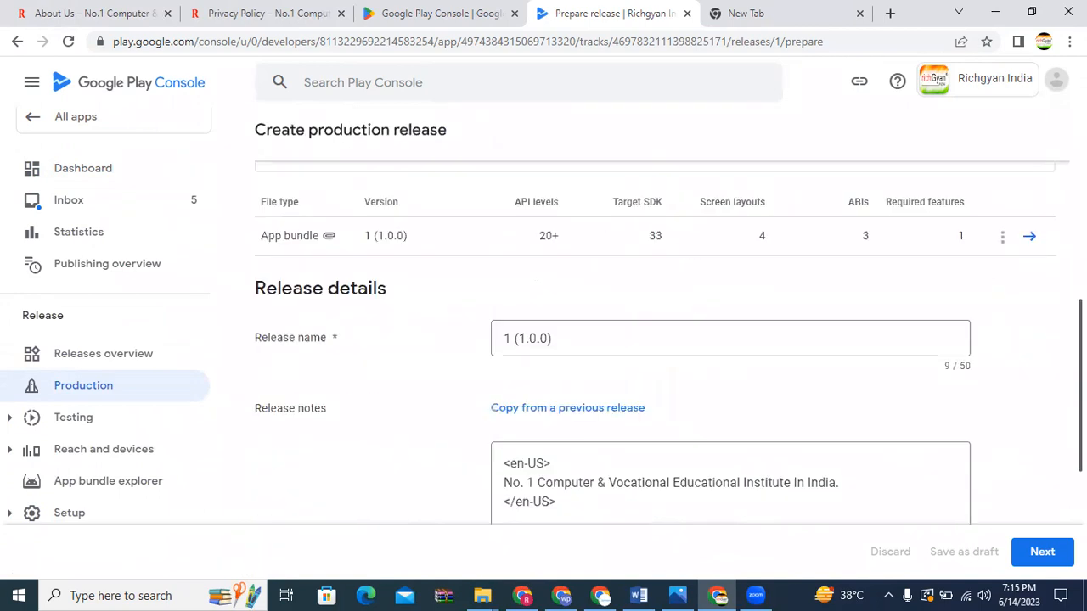
pyautogui.click(1042, 553)
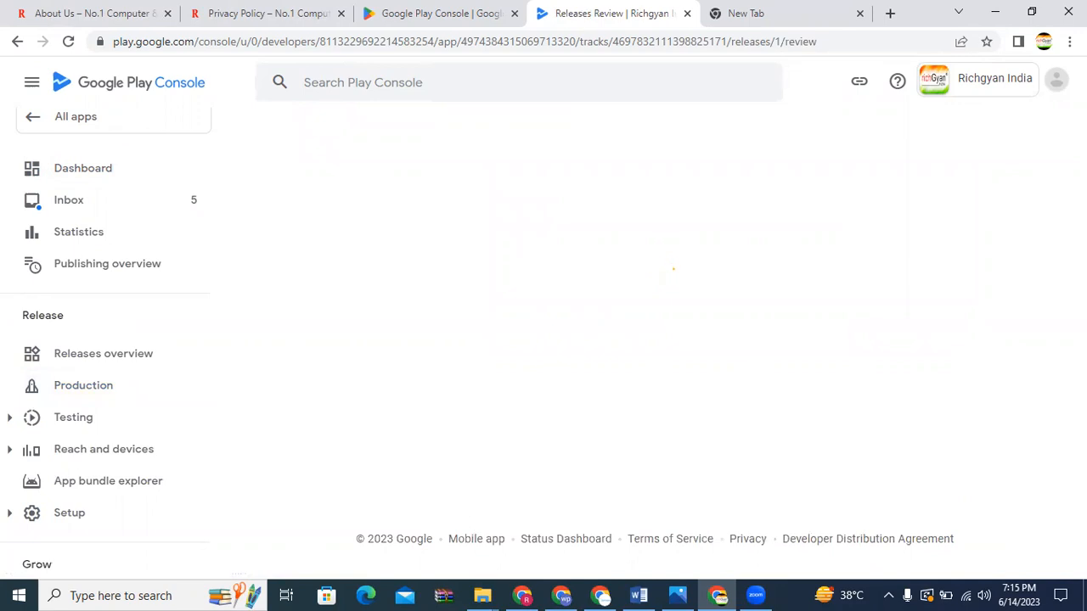
# Look through the release preview and expand the details of its error
pyautogui.scroll(-3, 663, 340)
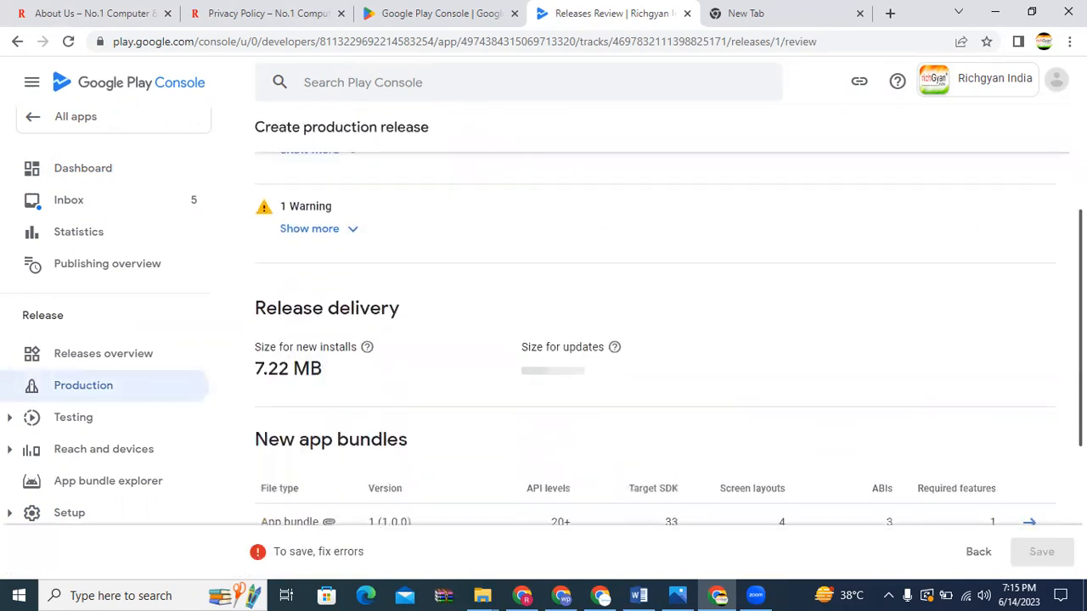
pyautogui.scroll(-3, 662, 339)
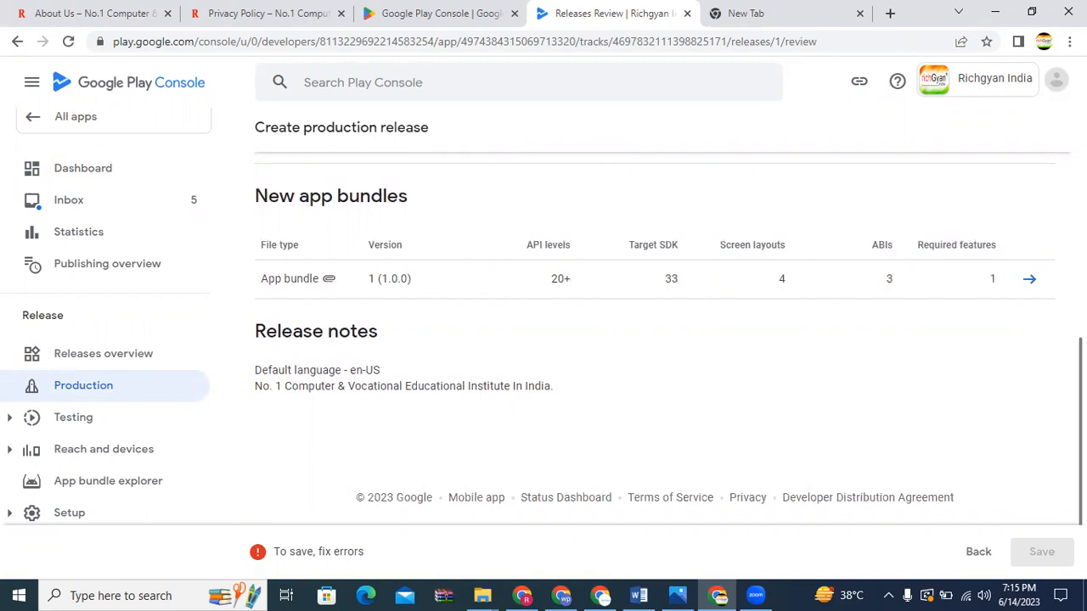
pyautogui.scroll(5, 653, 322)
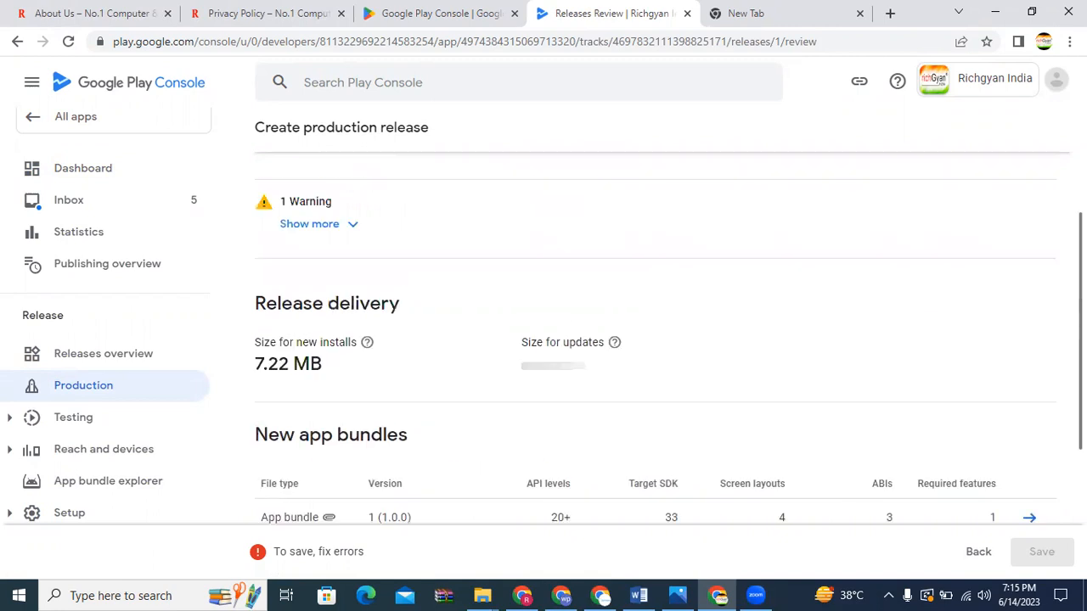
pyautogui.click(335, 339)
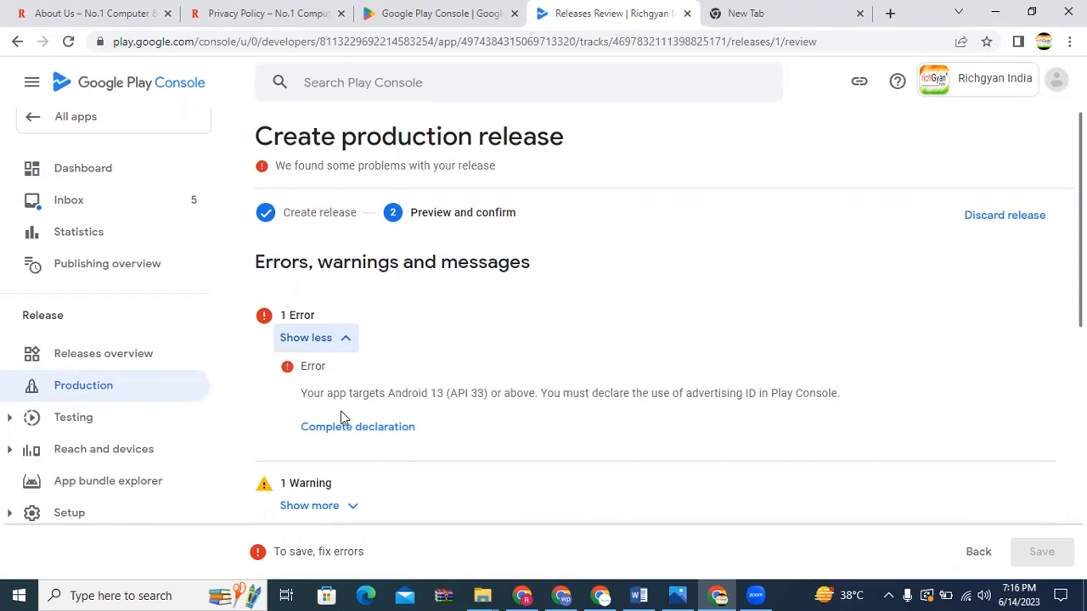
# Open the advertising ID declaration from the error, answer No to using advertising ID, and save it
pyautogui.click(343, 429)
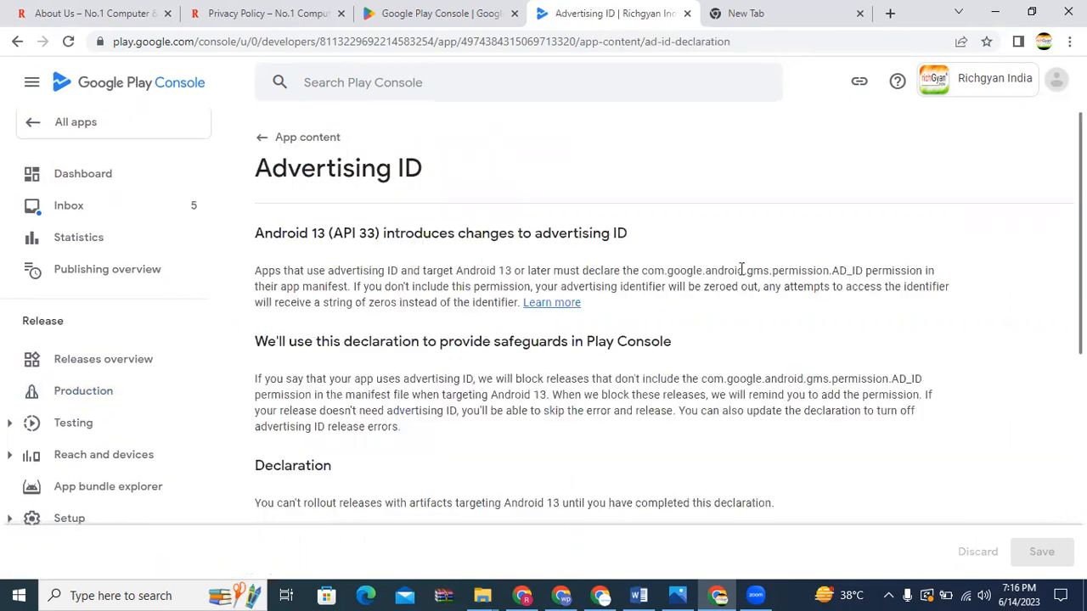
pyautogui.scroll(-3, 372, 335)
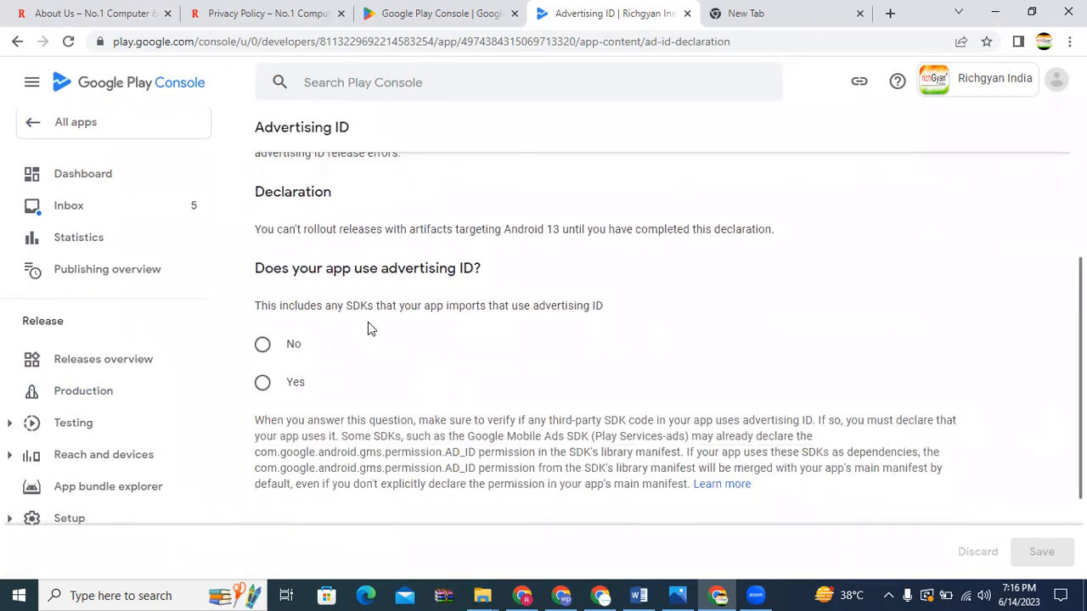
pyautogui.click(263, 345)
pyautogui.click(1038, 552)
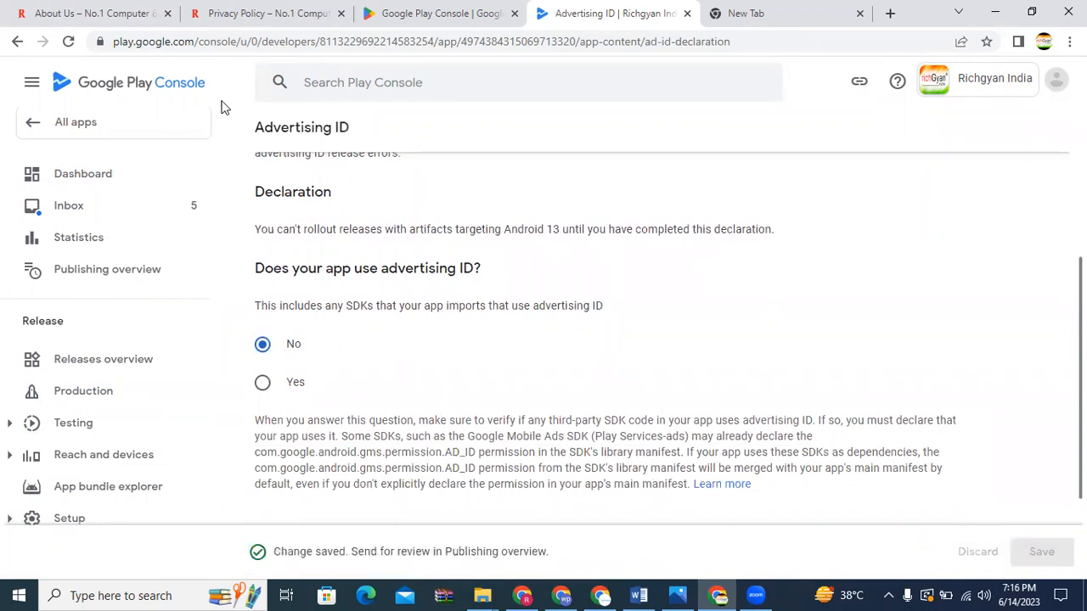
pyautogui.scroll(-3, 662, 340)
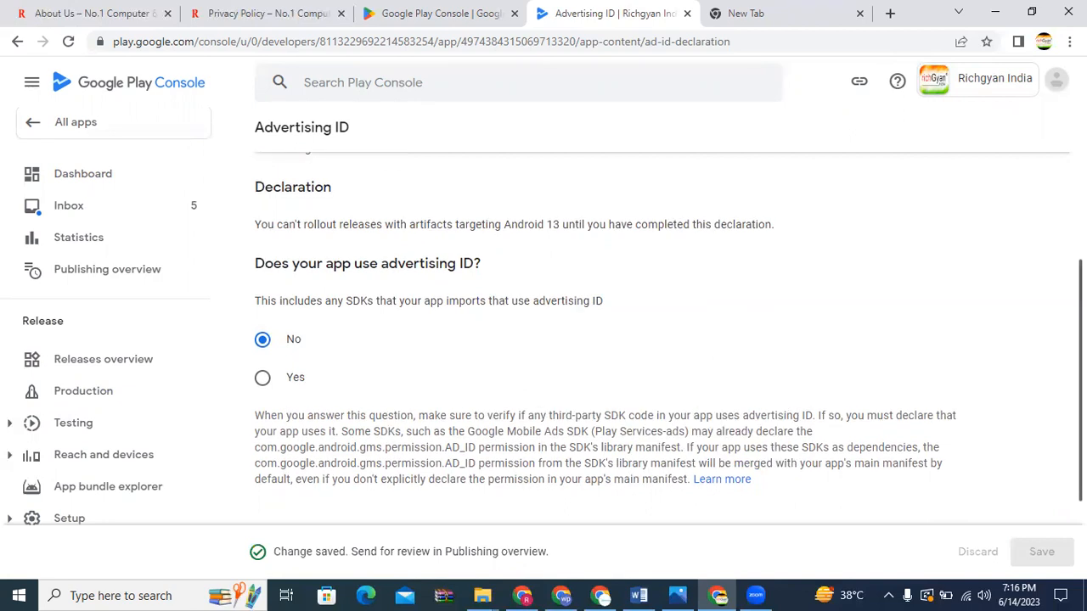
pyautogui.scroll(5, 663, 340)
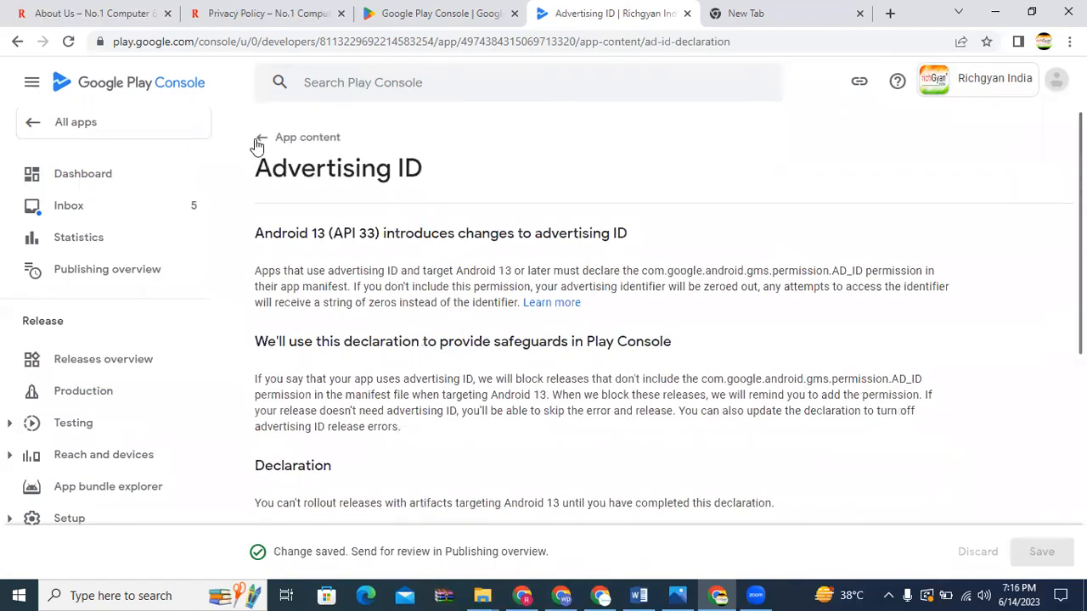
# Check the App content page for outstanding declarations and look through the releases overview
pyautogui.click(258, 140)
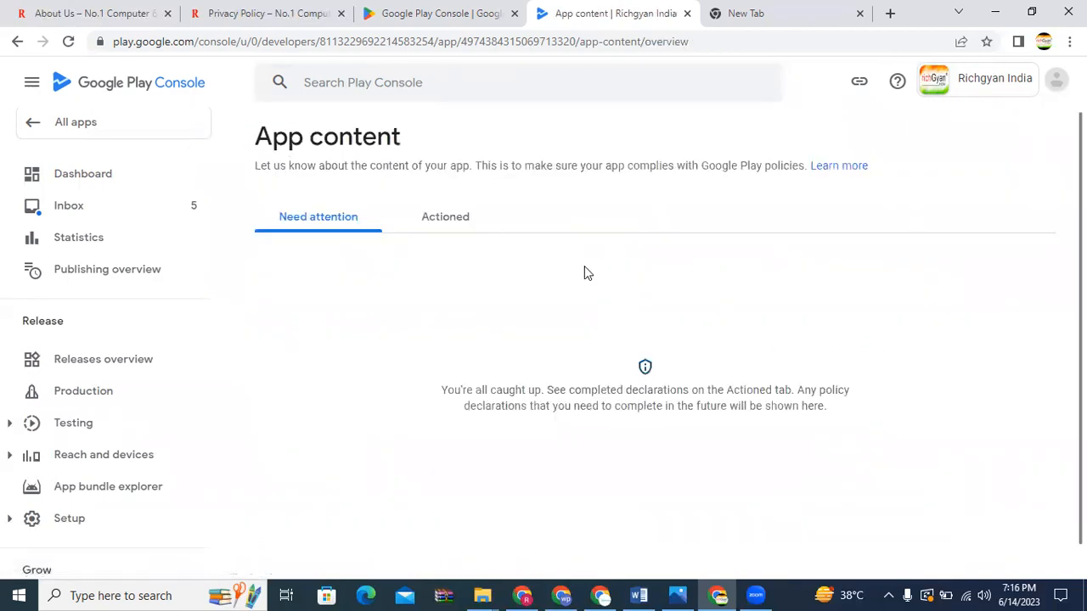
pyautogui.scroll(-1, 97, 185)
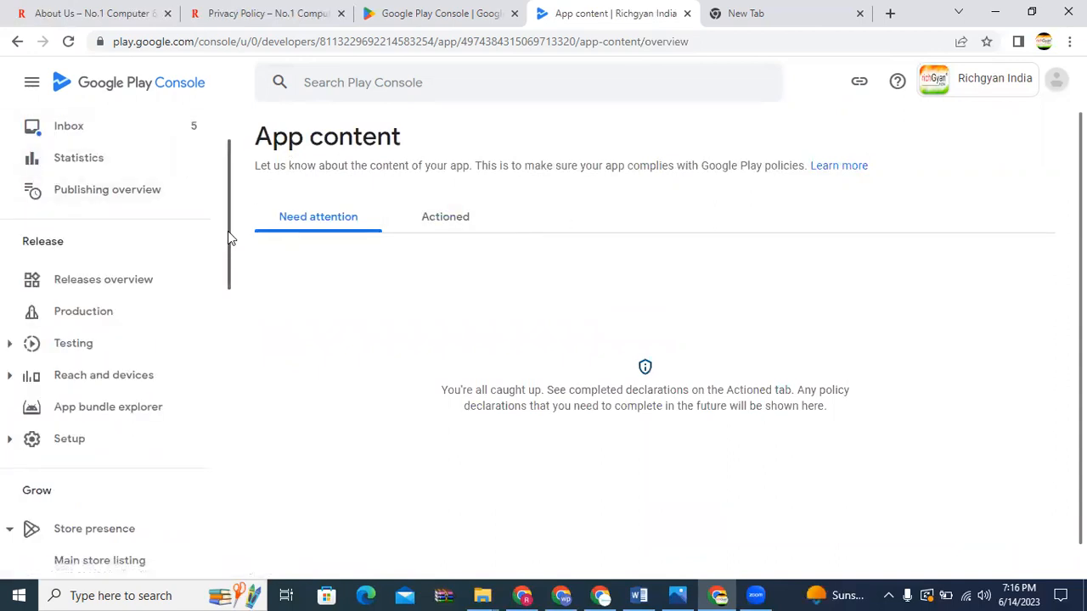
pyautogui.scroll(1, 204, 272)
pyautogui.click(138, 328)
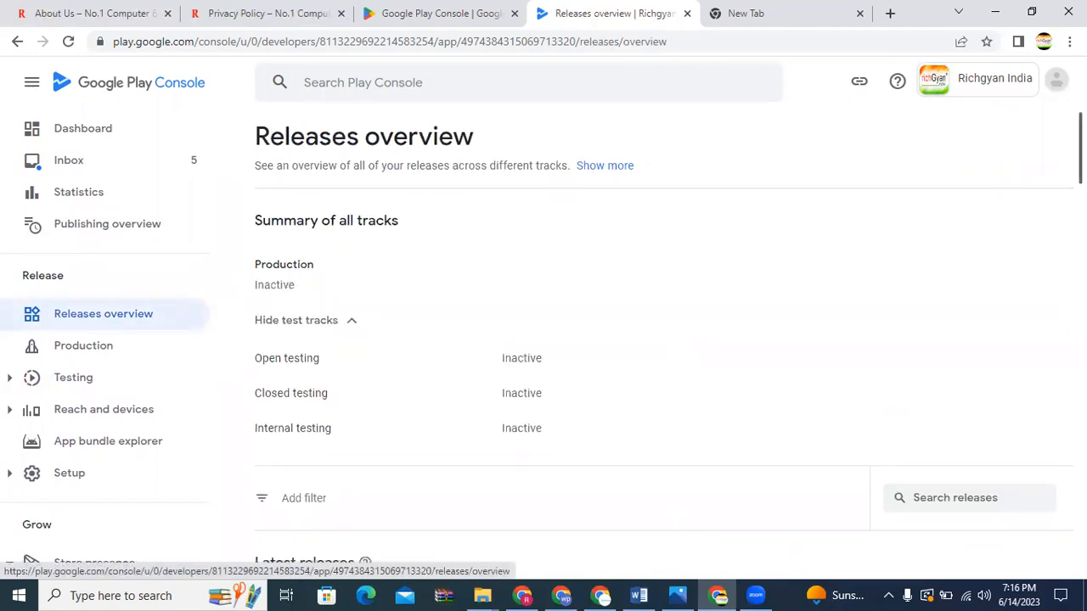
pyautogui.scroll(-10, 663, 340)
pyautogui.scroll(10, 397, 196)
# Go back to the dashboard's Preview and confirm the release task, reopen the draft production release, and check its details
pyautogui.click(129, 136)
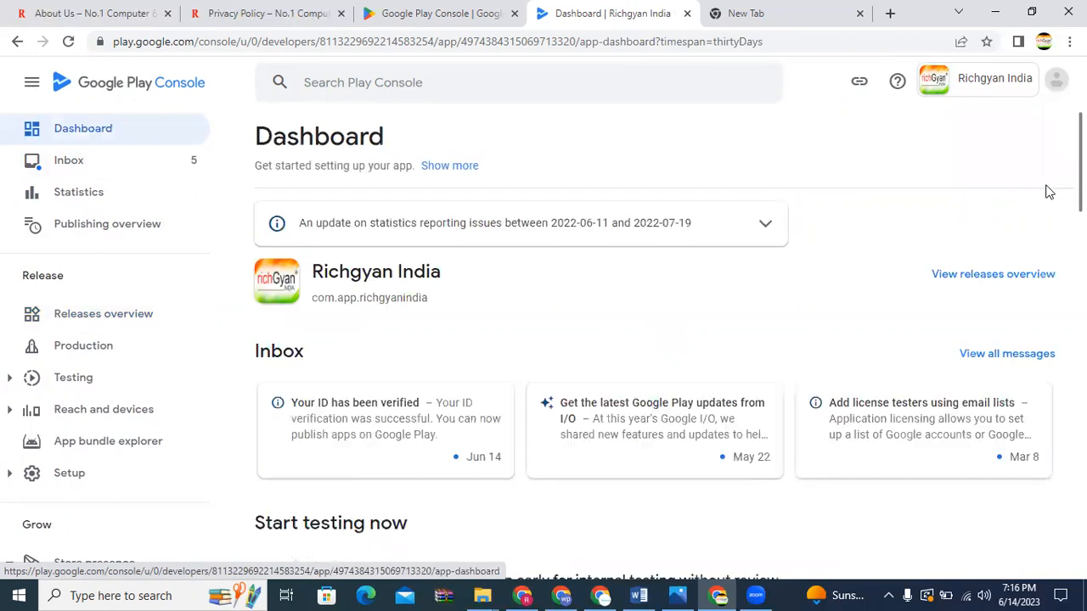
pyautogui.scroll(-10, 662, 349)
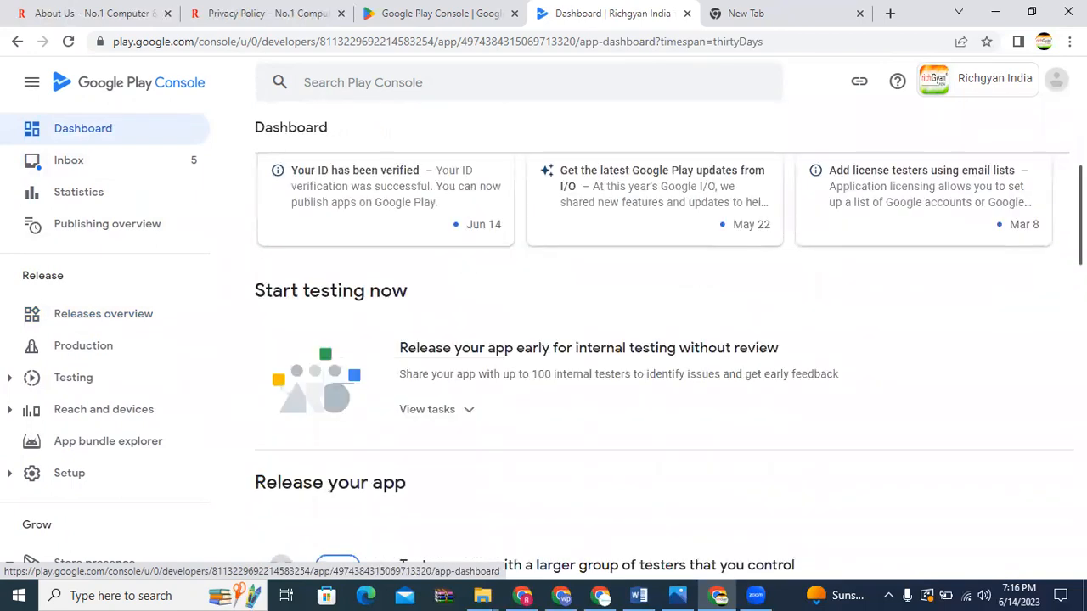
pyautogui.scroll(-7, 662, 348)
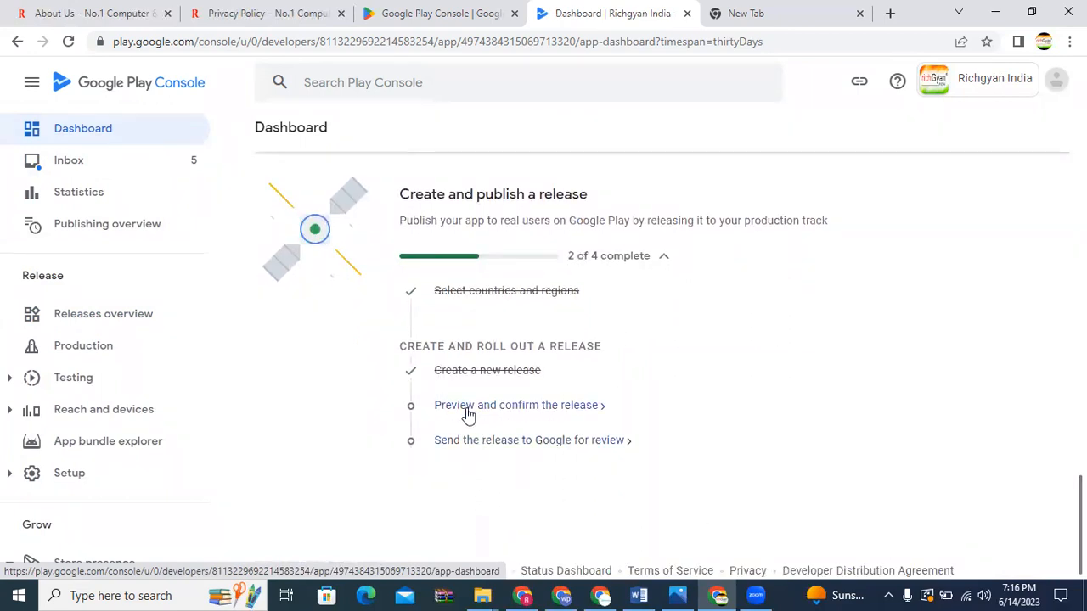
pyautogui.click(488, 414)
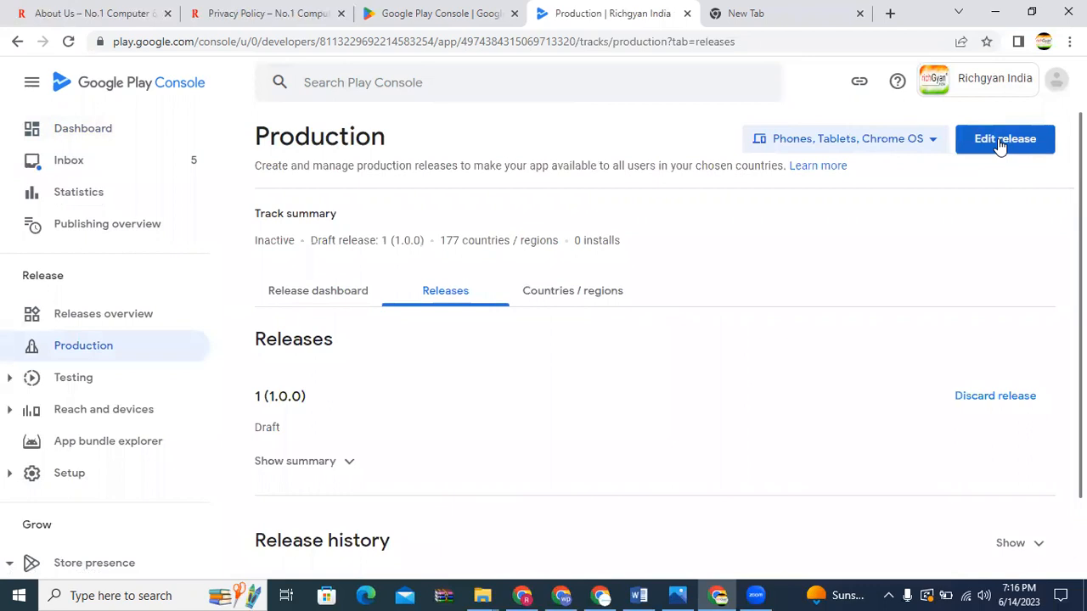
pyautogui.click(1002, 141)
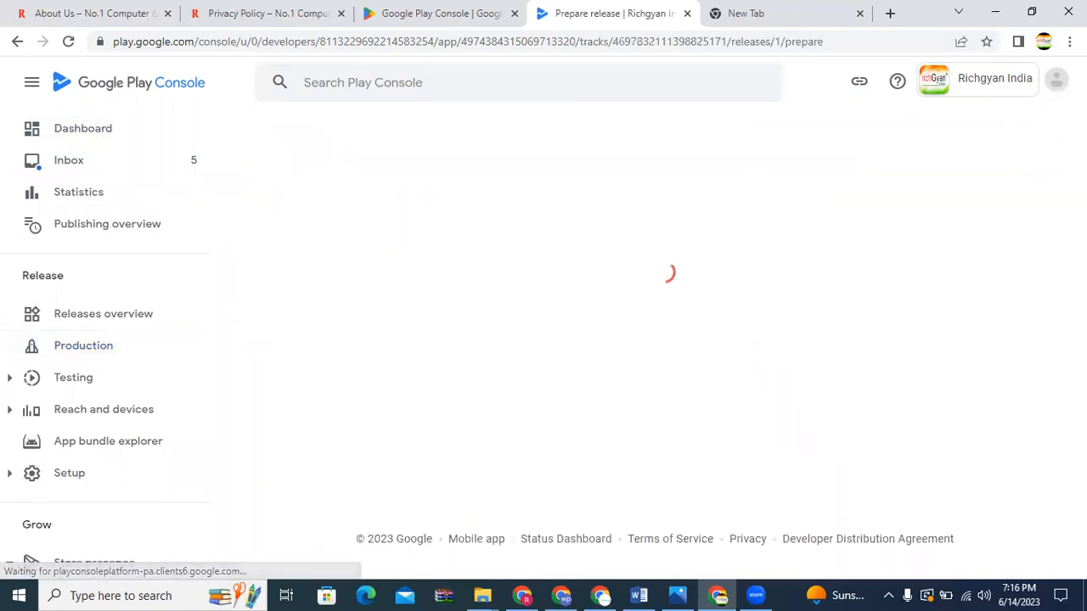
pyautogui.scroll(-5, 654, 340)
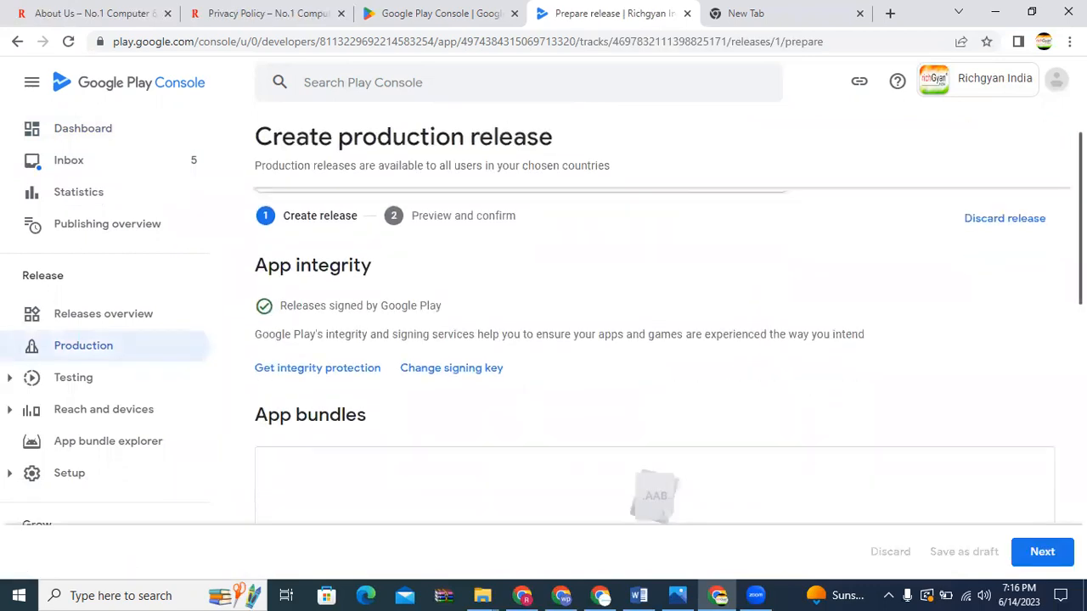
pyautogui.scroll(-5, 654, 340)
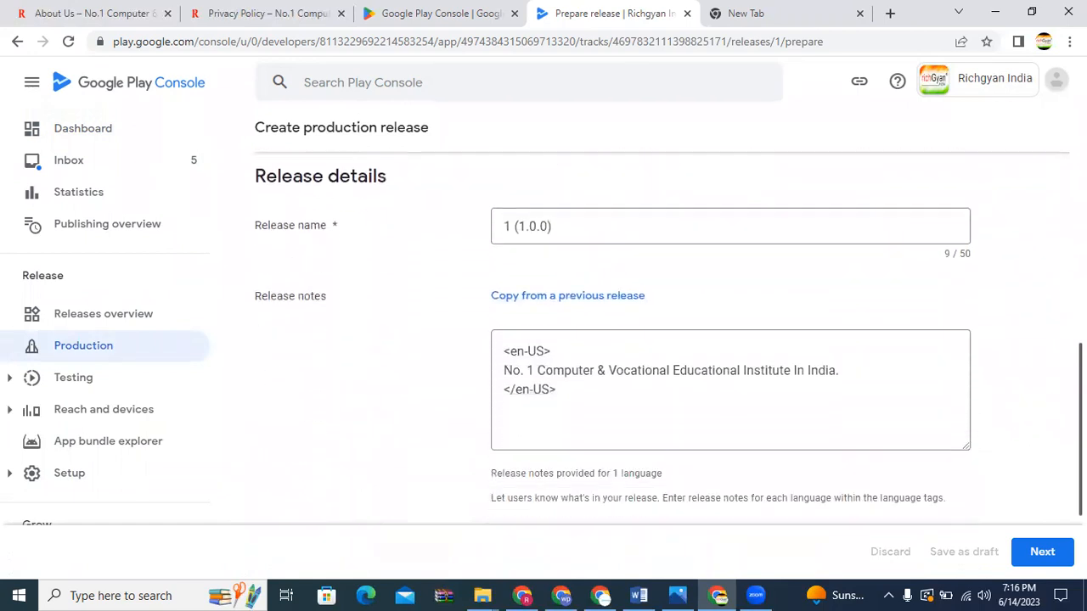
# Proceed to the production release's preview, save the release, and expand the summary of release 1 (1.0.0)
pyautogui.click(1044, 552)
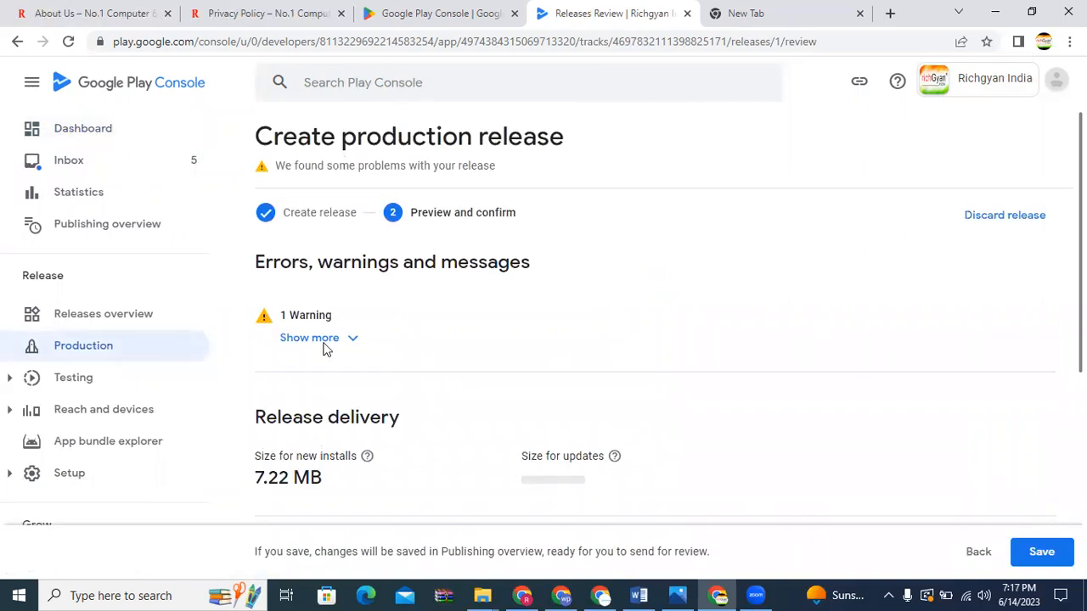
pyautogui.click(1038, 556)
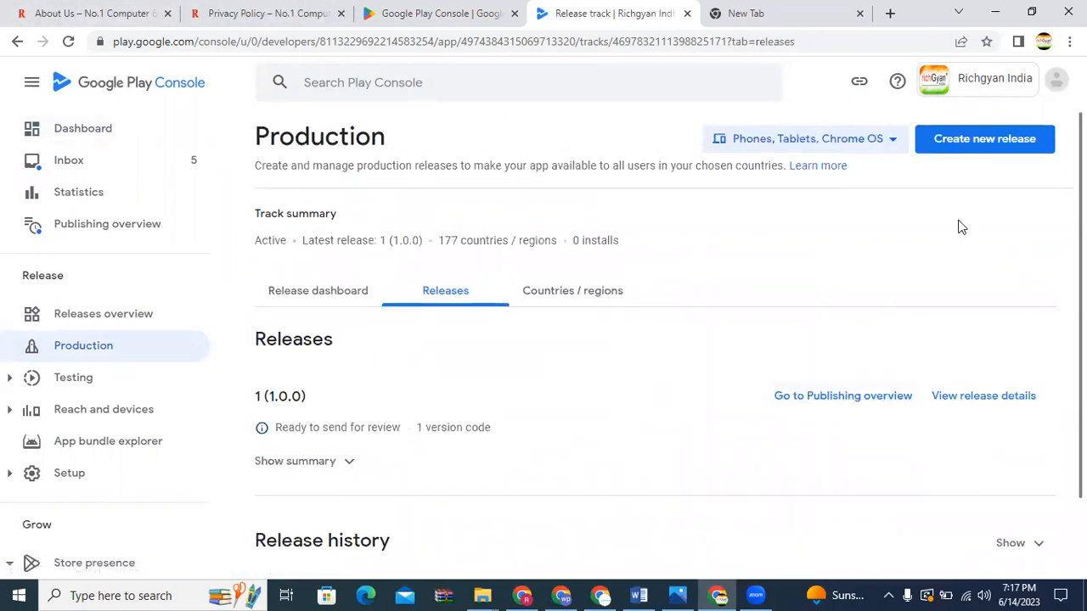
pyautogui.scroll(-2, 654, 357)
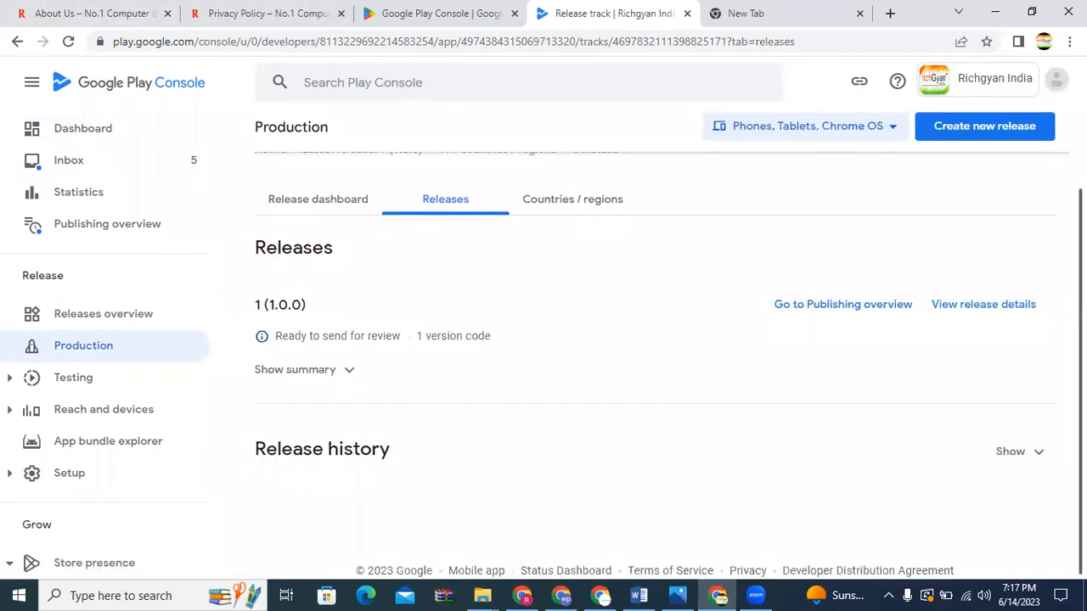
pyautogui.scroll(2, 516, 332)
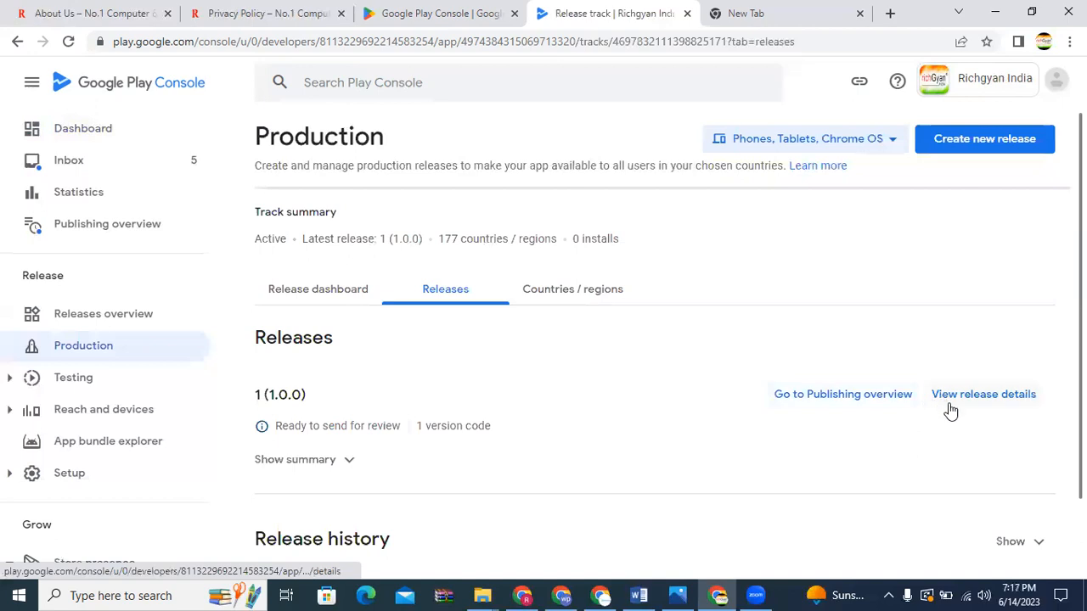
pyautogui.click(344, 461)
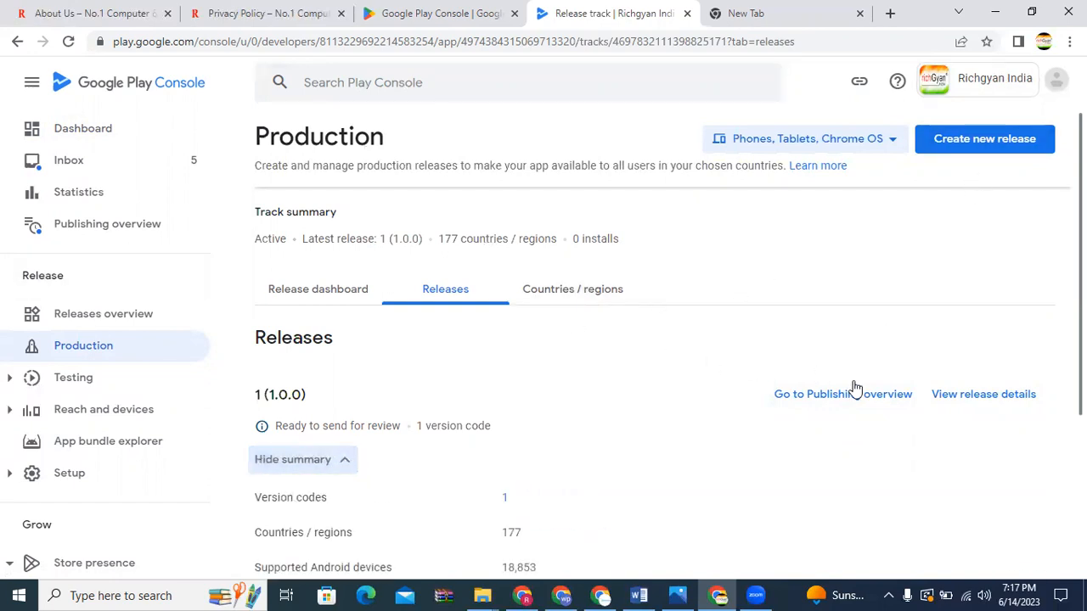
pyautogui.scroll(-3, 663, 339)
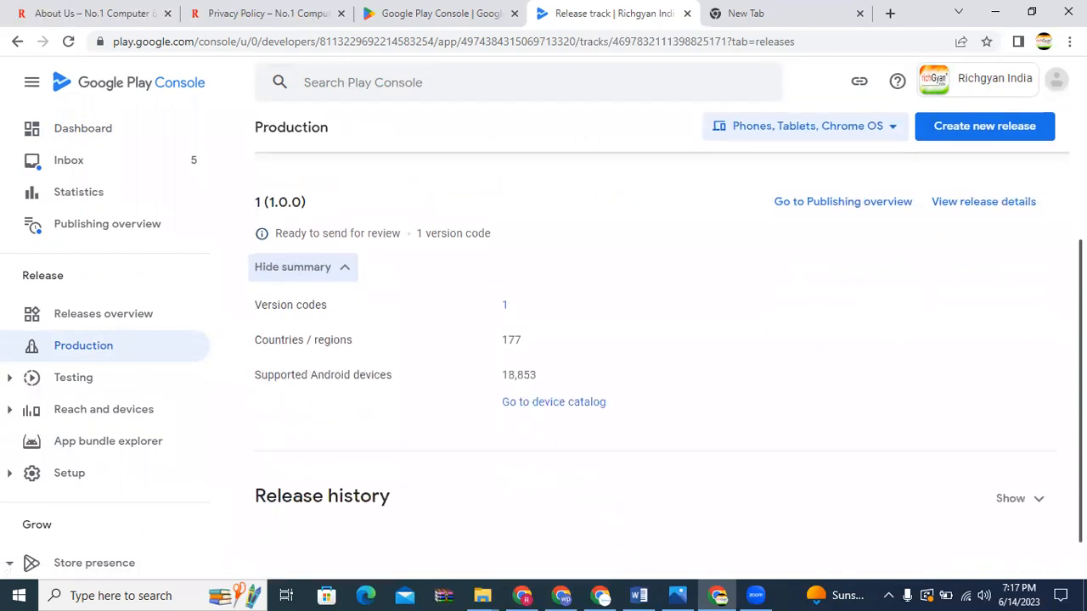
pyautogui.scroll(3, 1037, 261)
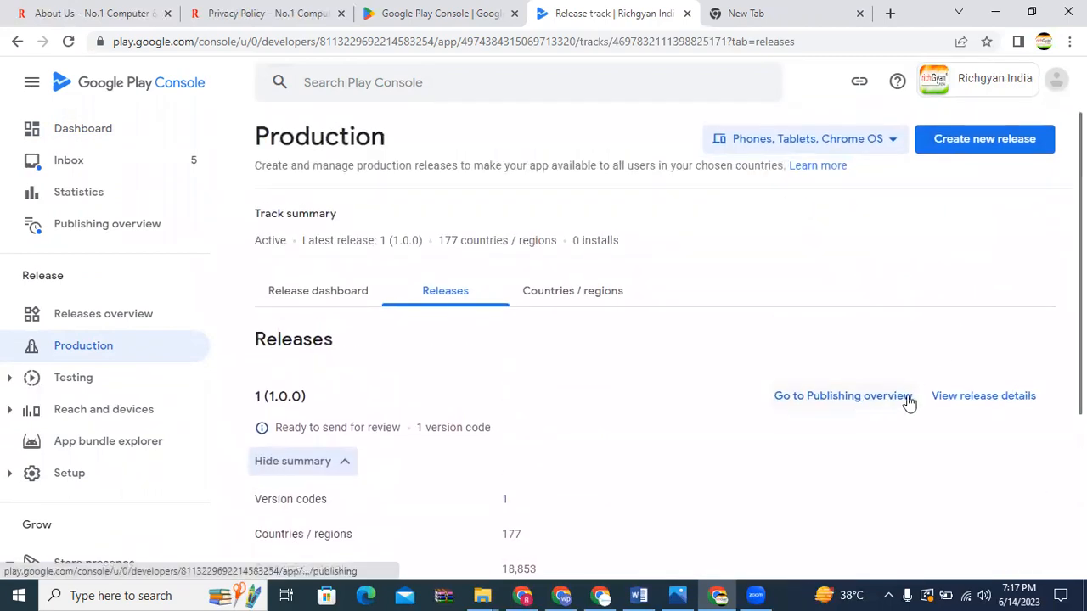
# Go to the release's Publishing overview, finish its introduction, and look through the changes ready to send for review
pyautogui.click(880, 400)
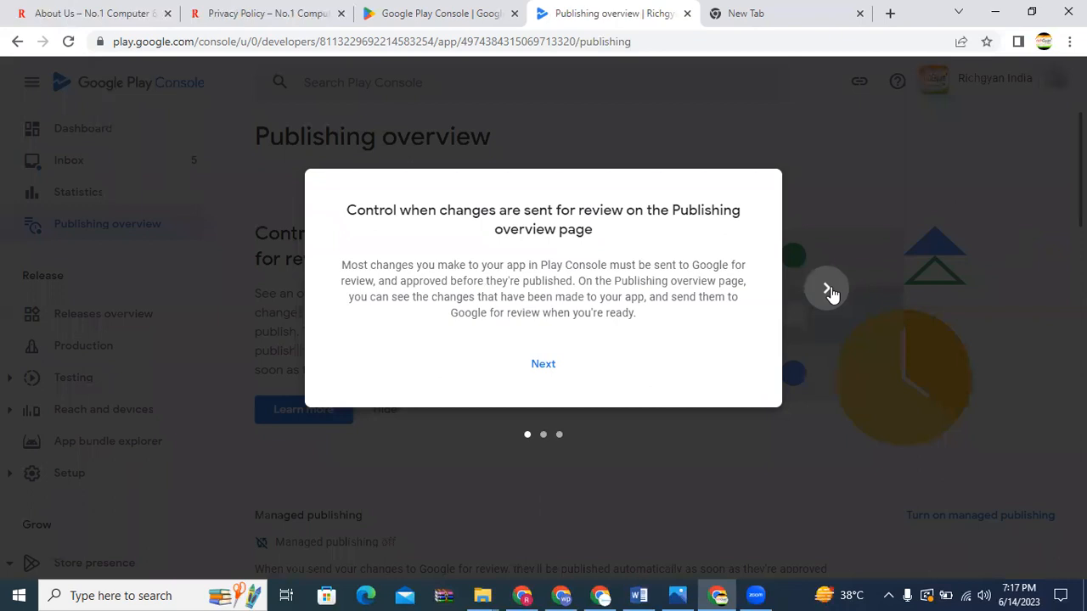
pyautogui.doubleClick(830, 291)
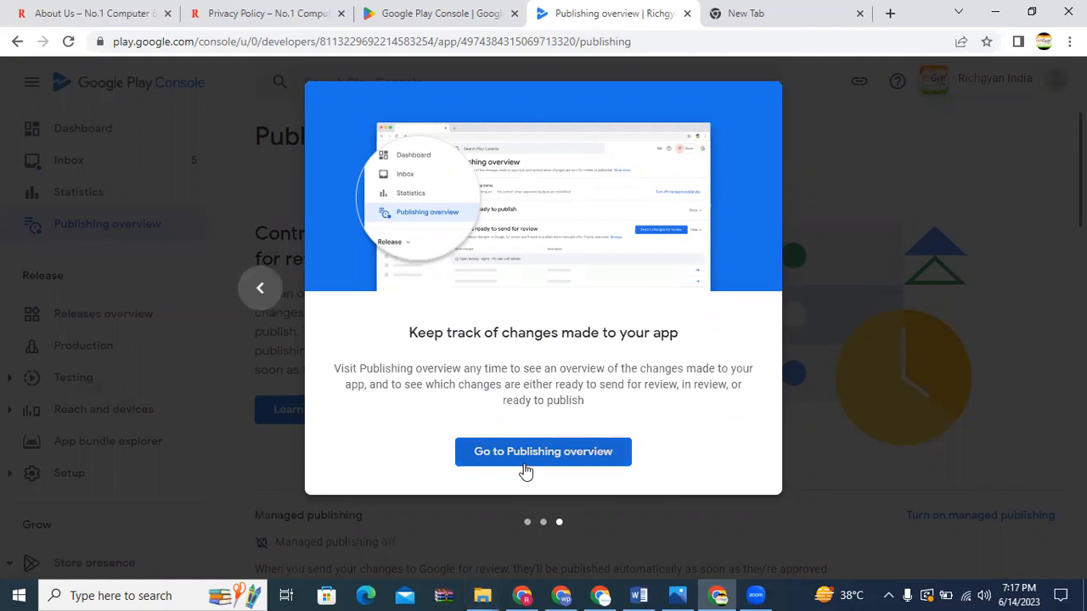
pyautogui.click(548, 450)
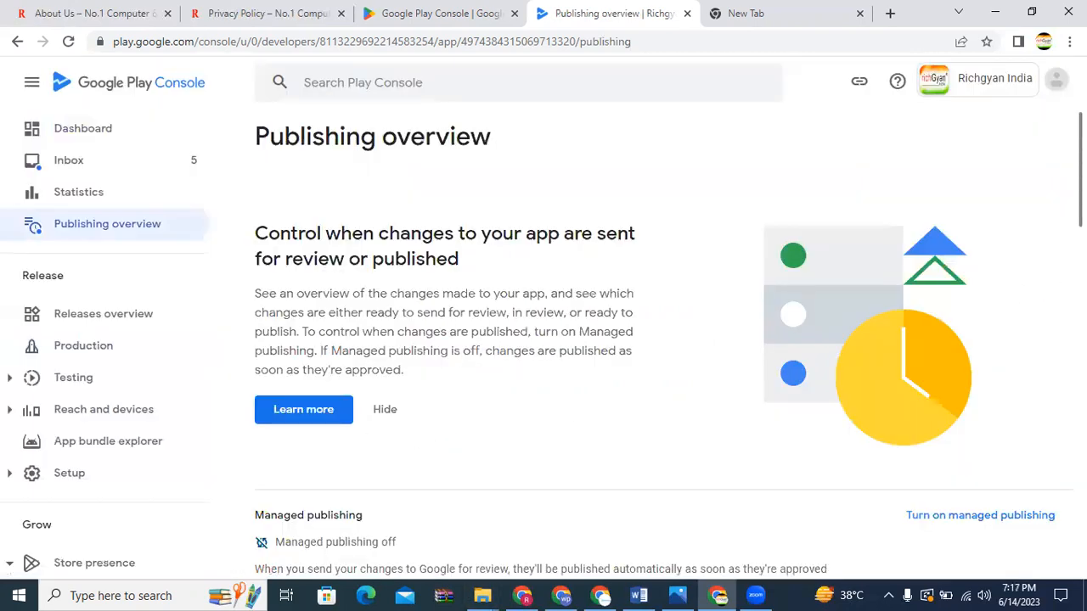
pyautogui.scroll(-5, 663, 374)
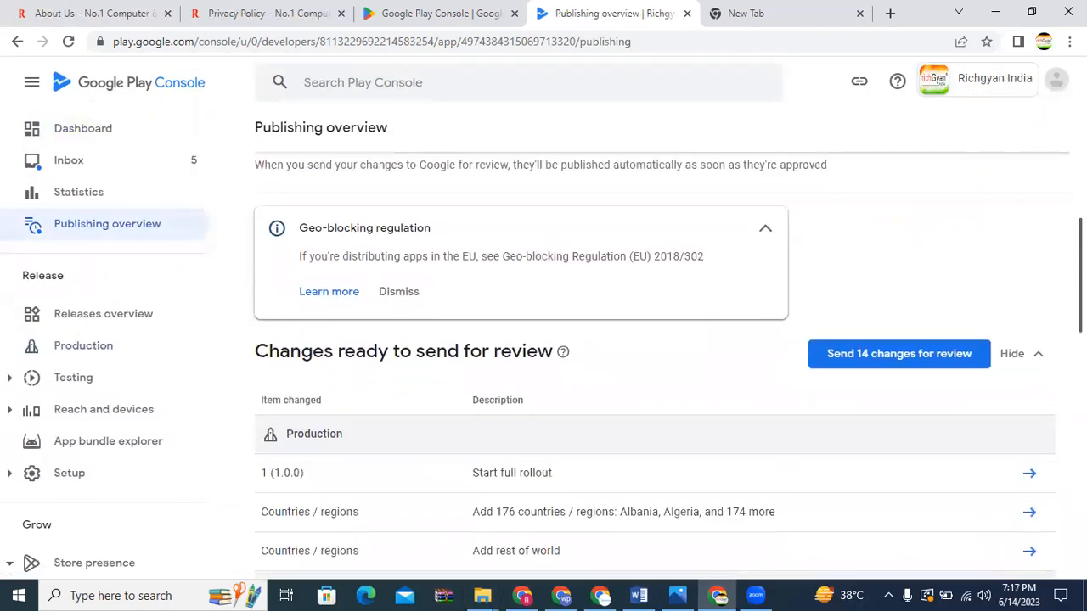
pyautogui.scroll(-10, 663, 373)
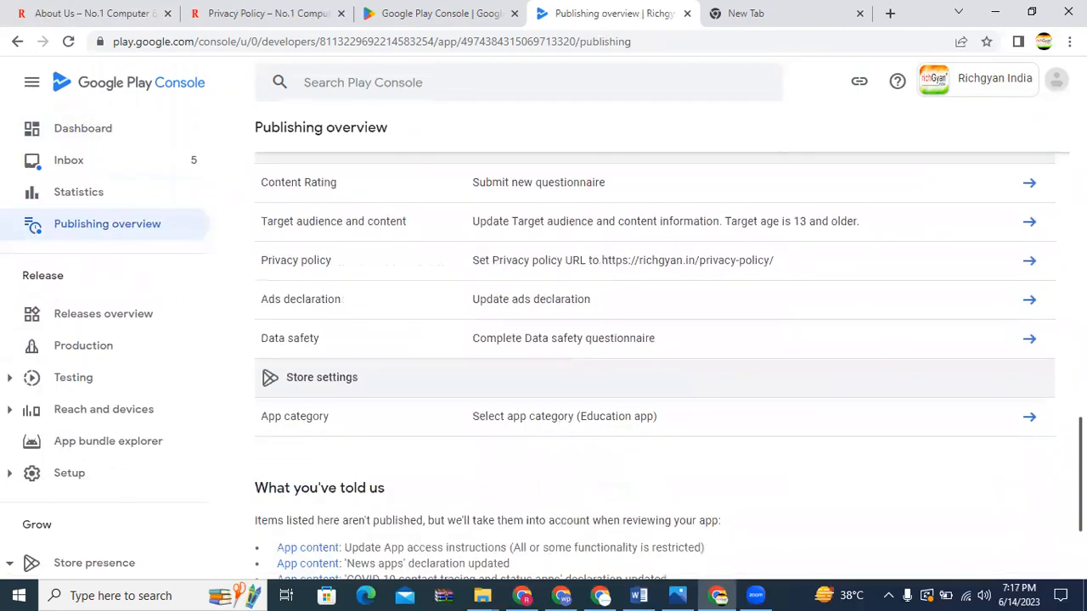
pyautogui.scroll(15, 691, 189)
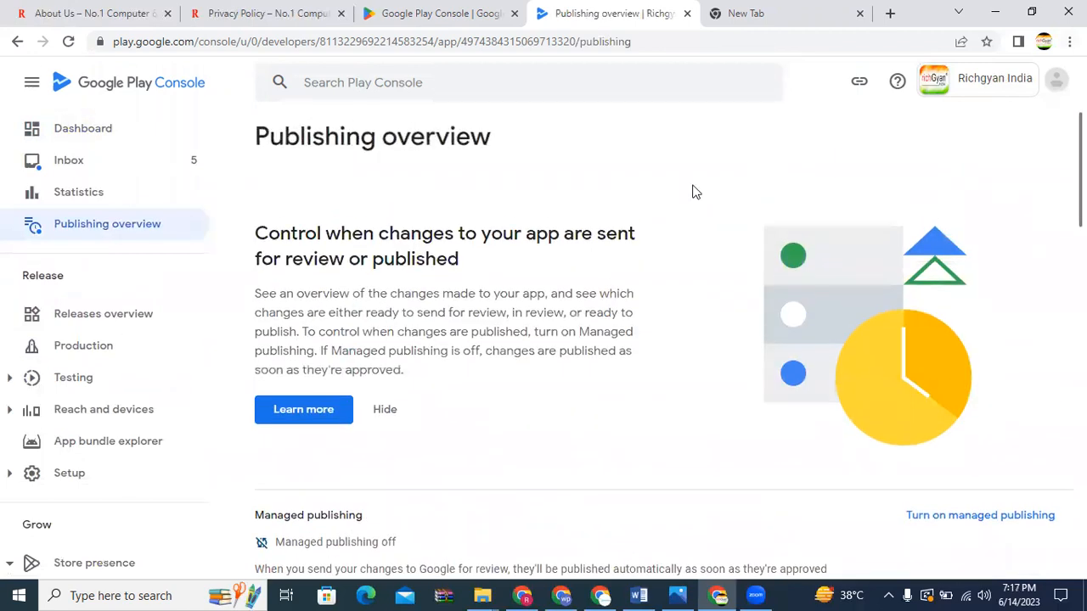
pyautogui.scroll(-1, 87, 361)
pyautogui.click(84, 368)
pyautogui.scroll(1, 90, 355)
pyautogui.scroll(-1, 92, 350)
pyautogui.scroll(1, 98, 328)
pyautogui.scroll(1, 98, 326)
pyautogui.click(98, 338)
pyautogui.scroll(-3, 95, 361)
pyautogui.scroll(3, 98, 357)
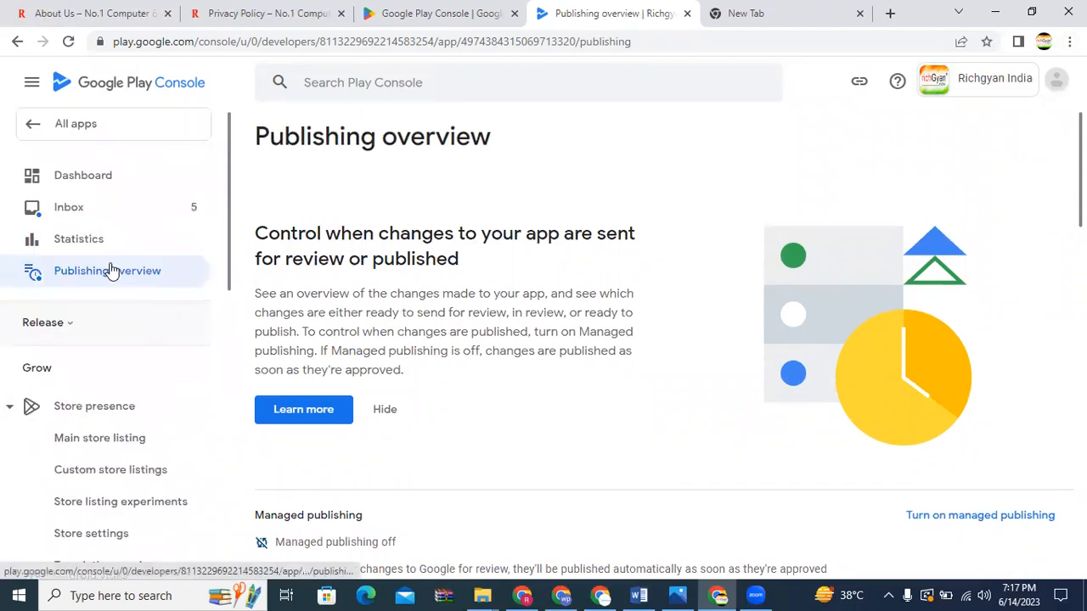
pyautogui.scroll(-1, 93, 199)
pyautogui.scroll(1, 98, 174)
pyautogui.scroll(-2, 96, 172)
pyautogui.scroll(2, 97, 170)
# Open the app dashboard and look through its update status, production details, inbox and performance sections
pyautogui.click(111, 175)
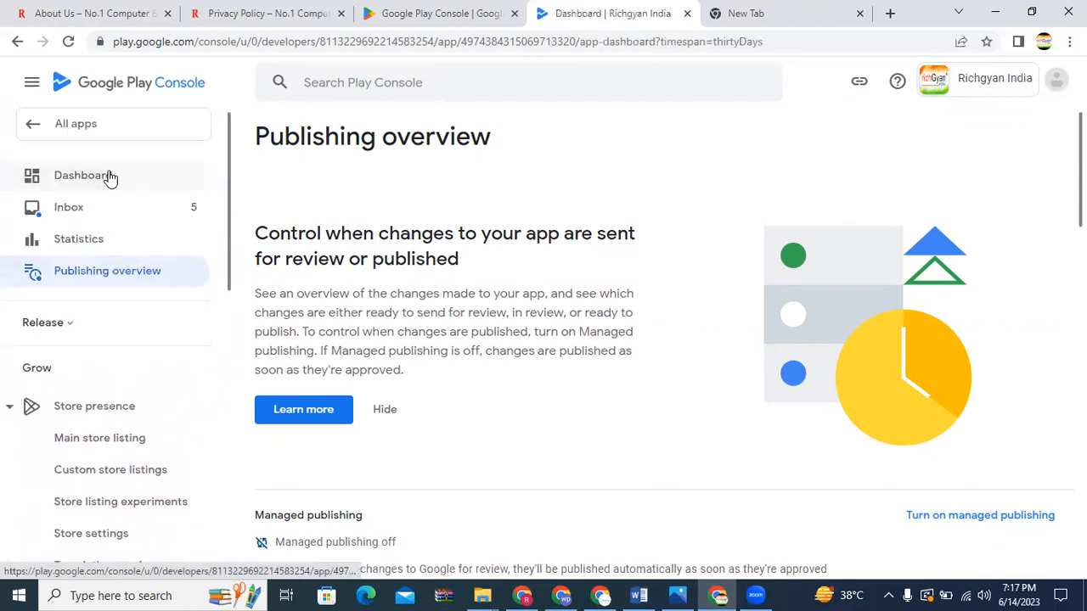
pyautogui.scroll(-6, 111, 175)
pyautogui.scroll(1, 110, 176)
pyautogui.scroll(3, 110, 177)
pyautogui.scroll(-1, 109, 177)
pyautogui.scroll(2, 109, 176)
pyautogui.scroll(-1, 110, 177)
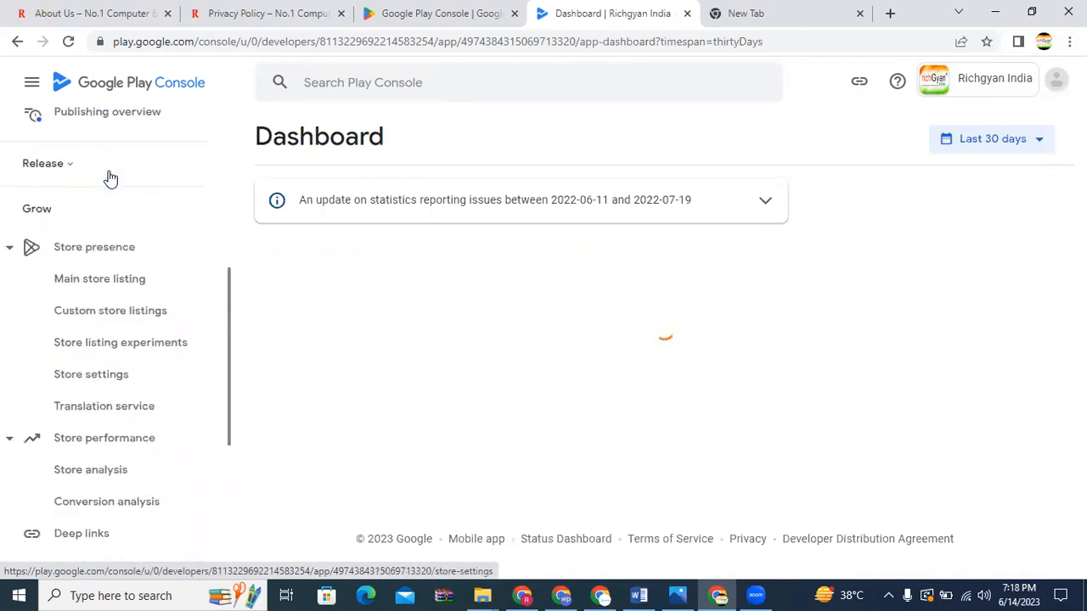
pyautogui.scroll(-1, 51, 129)
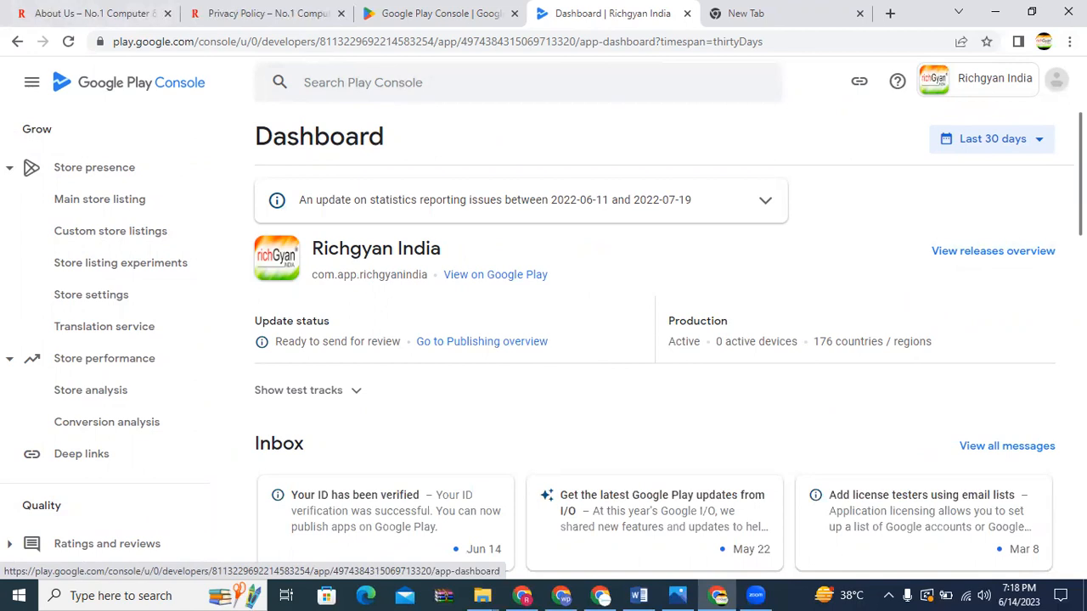
pyautogui.scroll(-15, 662, 340)
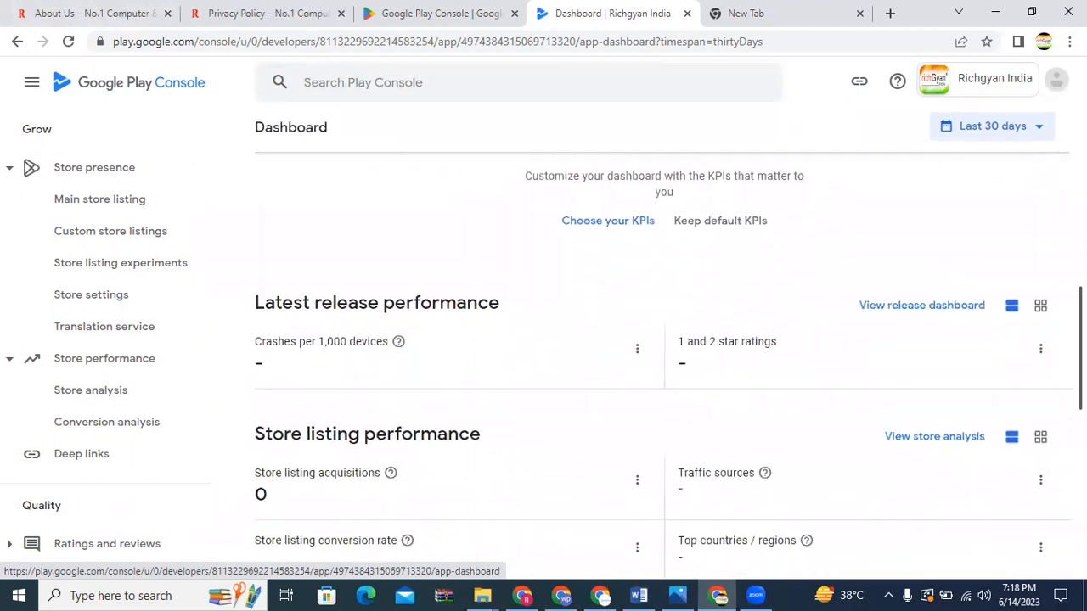
pyautogui.scroll(-3, 662, 365)
pyautogui.scroll(15, 662, 365)
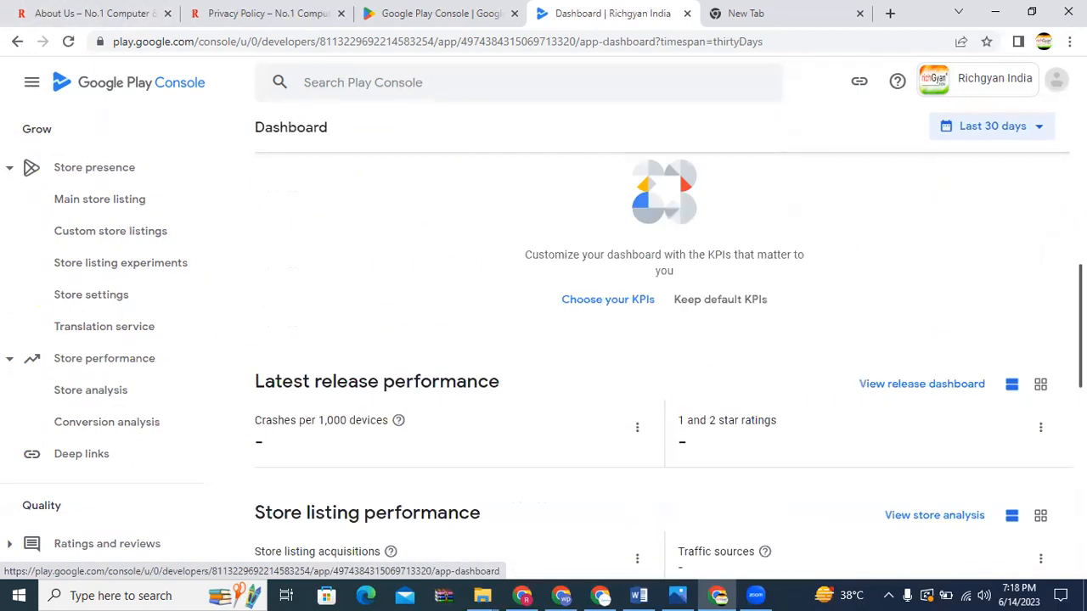
pyautogui.scroll(1, 601, 400)
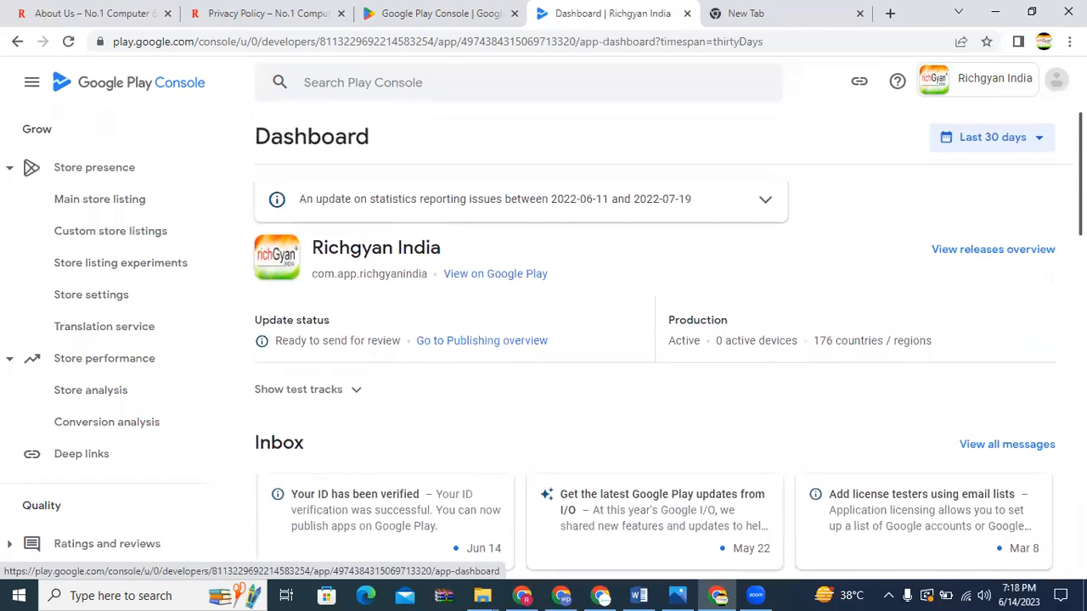
# Return to the Publishing overview from the dashboard's update status and review every item in the changes ready to send
pyautogui.click(513, 343)
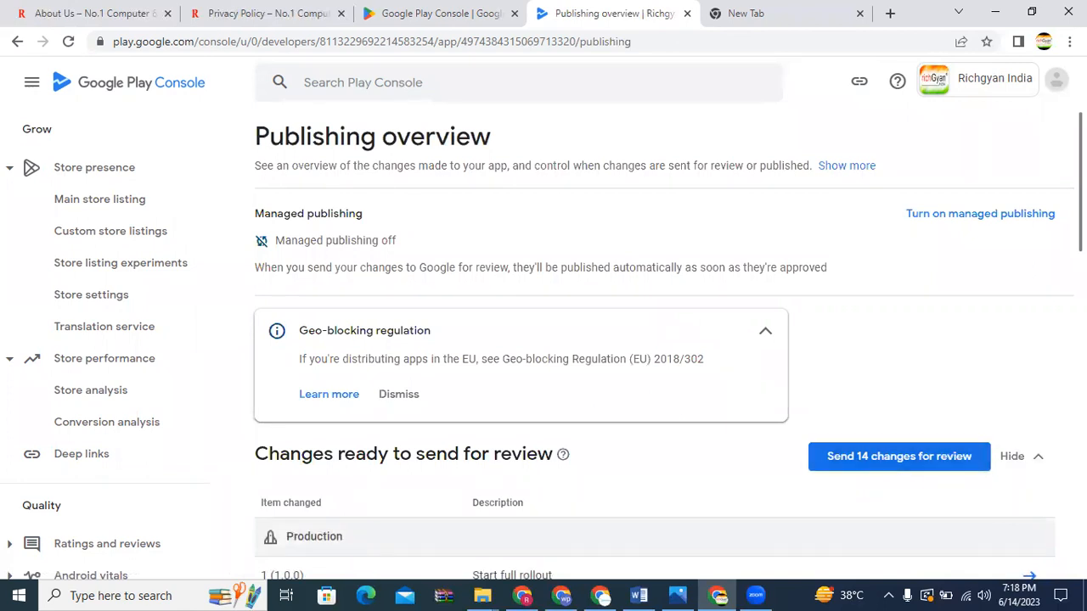
pyautogui.scroll(-2, 663, 346)
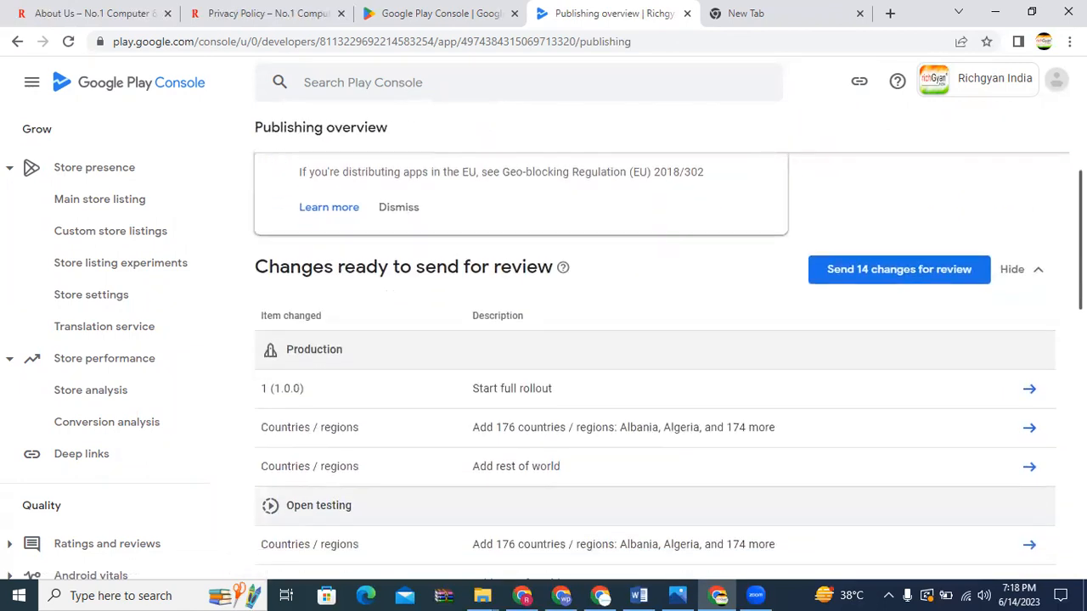
pyautogui.scroll(-7, 662, 357)
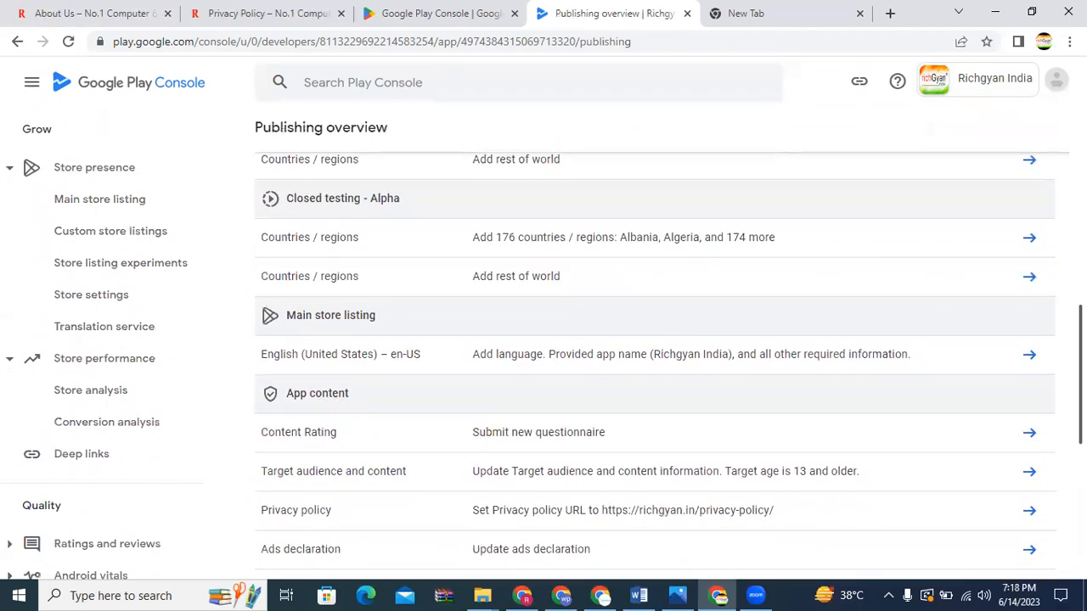
pyautogui.scroll(-2, 663, 365)
pyautogui.scroll(7, 662, 365)
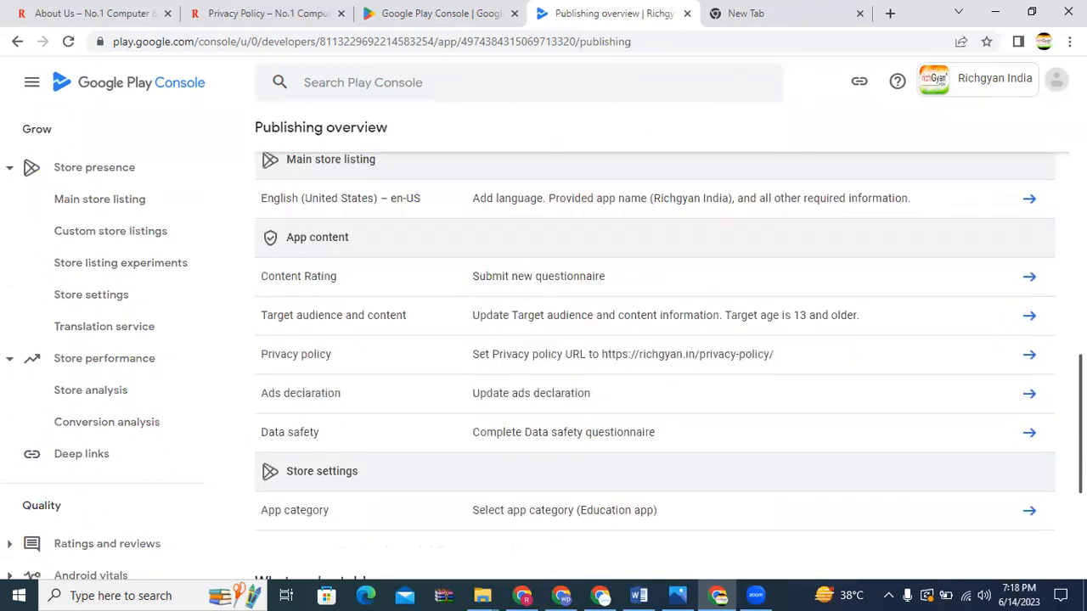
pyautogui.scroll(3, 662, 365)
pyautogui.scroll(2, 663, 365)
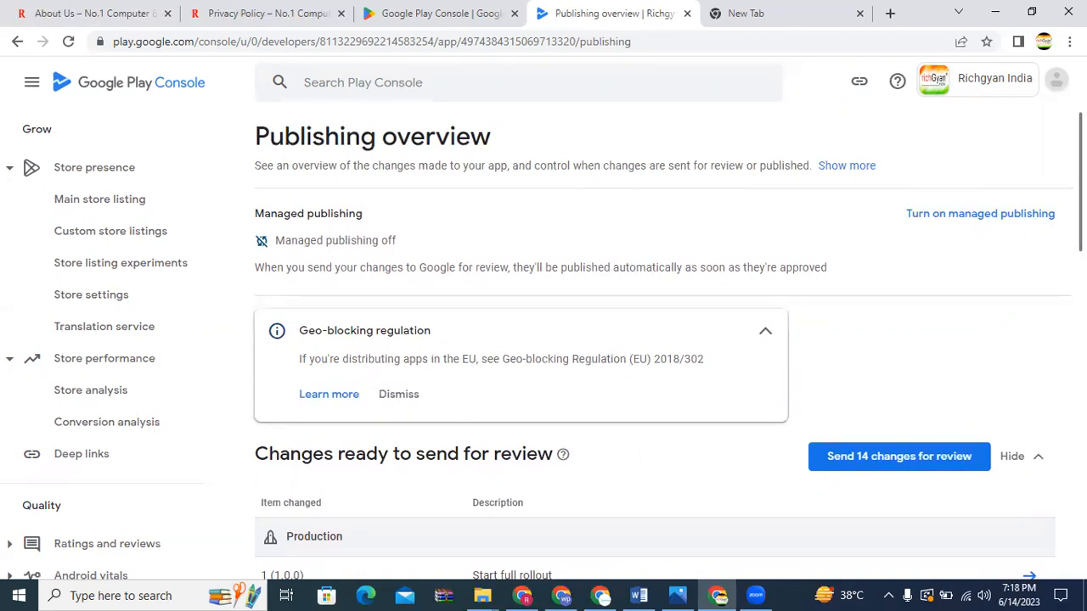
pyautogui.scroll(-3, 662, 340)
pyautogui.scroll(-1, 654, 356)
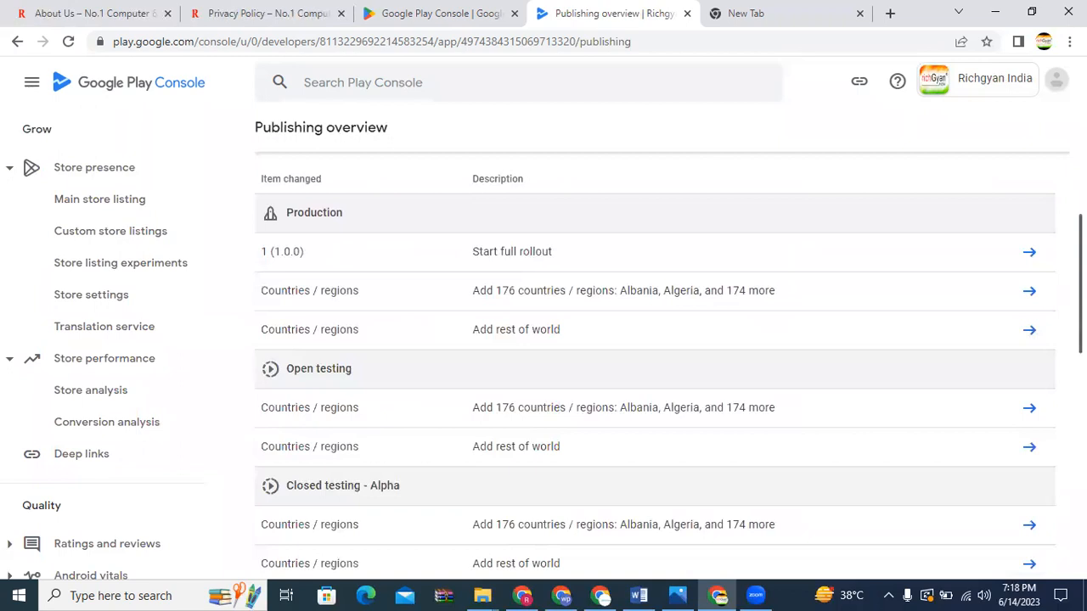
pyautogui.scroll(3, 900, 356)
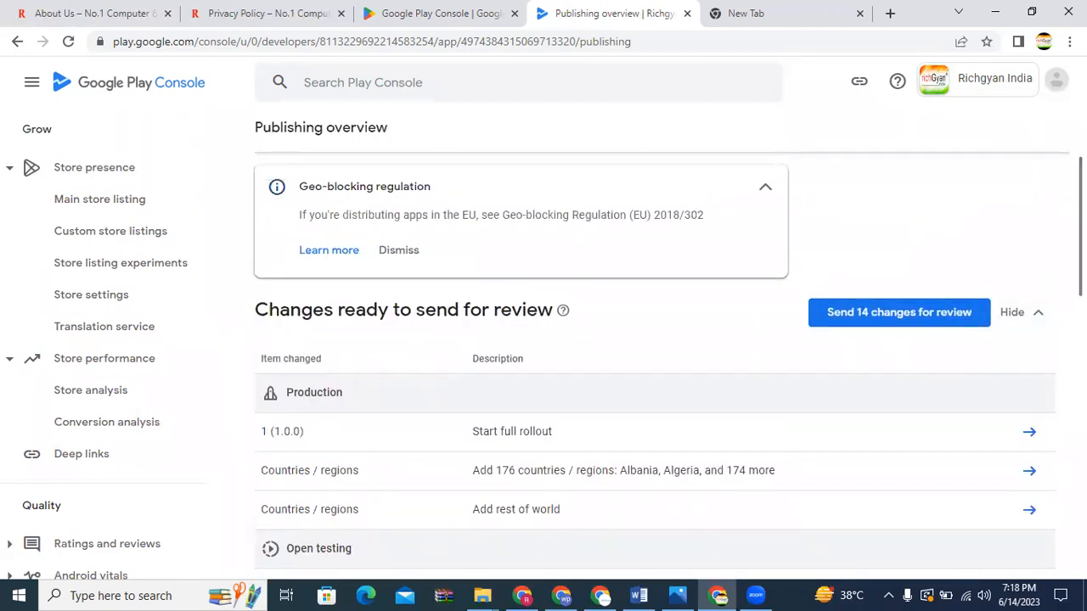
pyautogui.scroll(-9, 662, 365)
pyautogui.scroll(-2, 821, 486)
pyautogui.scroll(10, 822, 485)
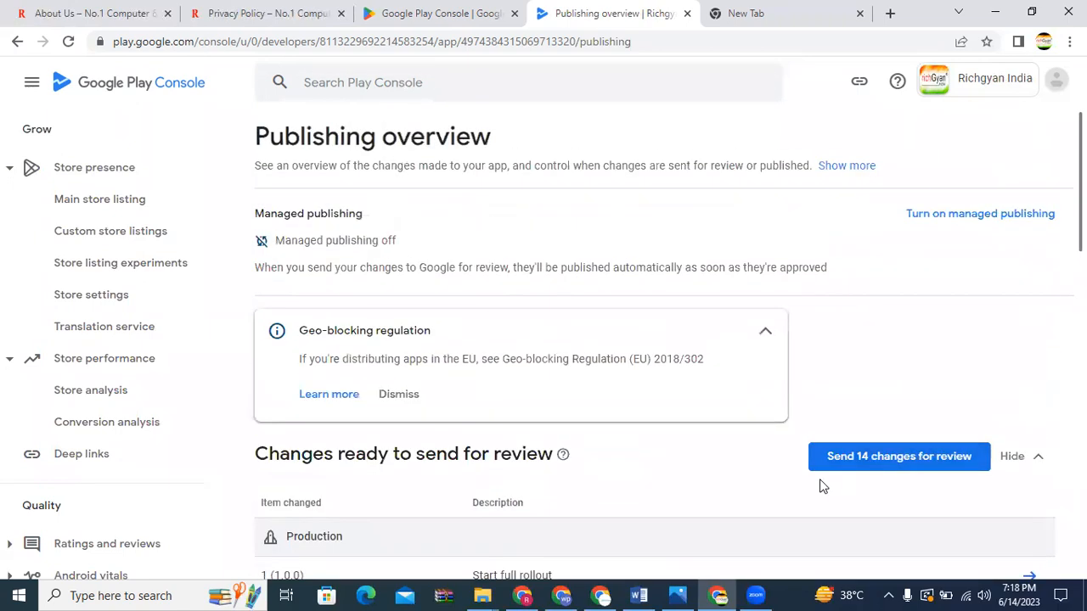
pyautogui.click(844, 461)
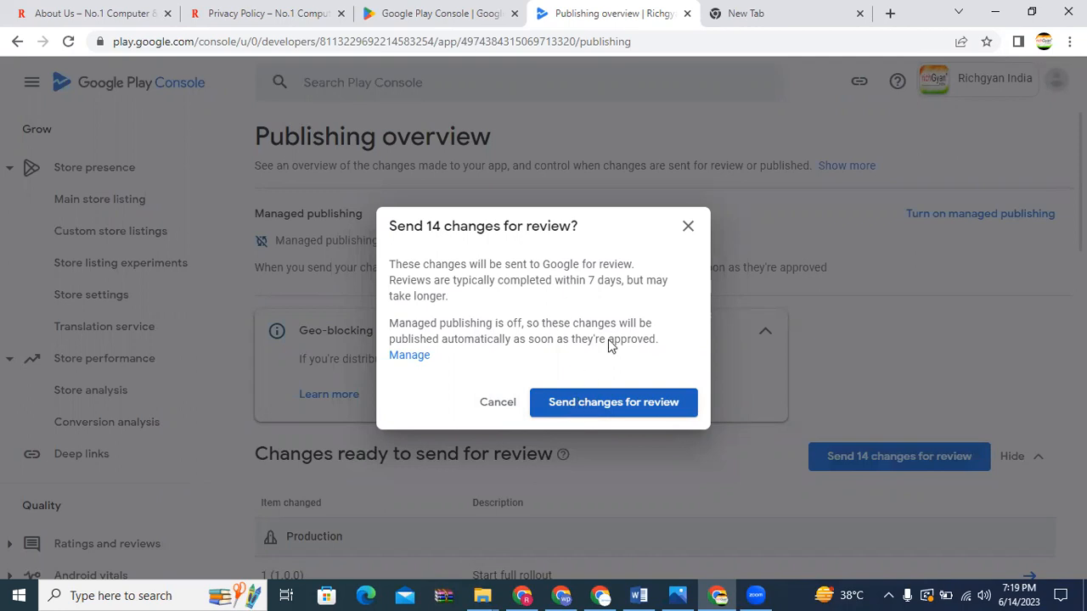
pyautogui.click(688, 227)
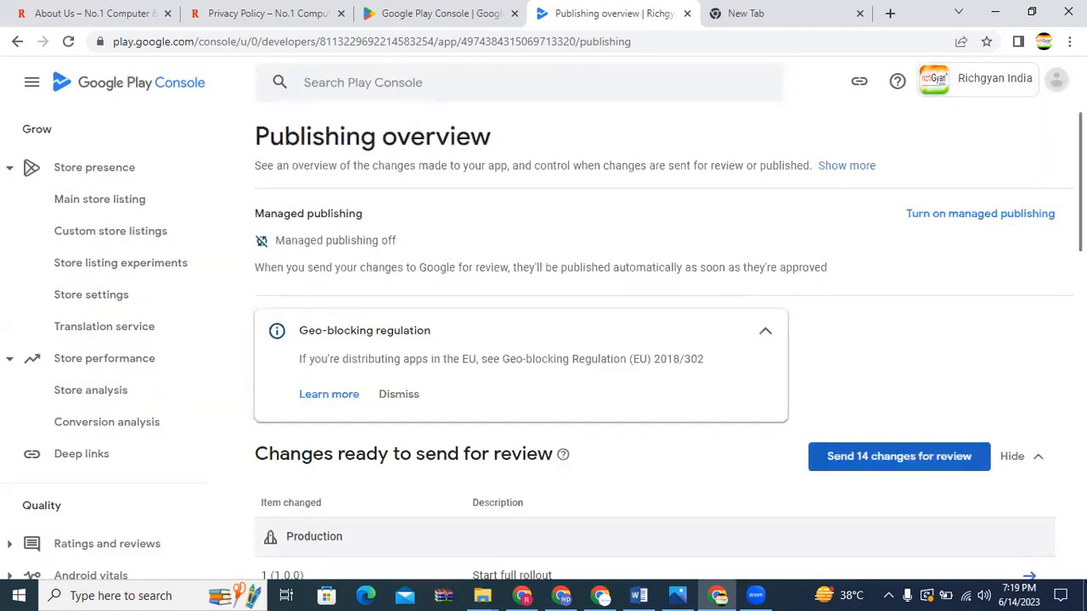
pyautogui.click(1014, 456)
pyautogui.moveTo(1080, 442); pyautogui.dragTo(1080, 459)
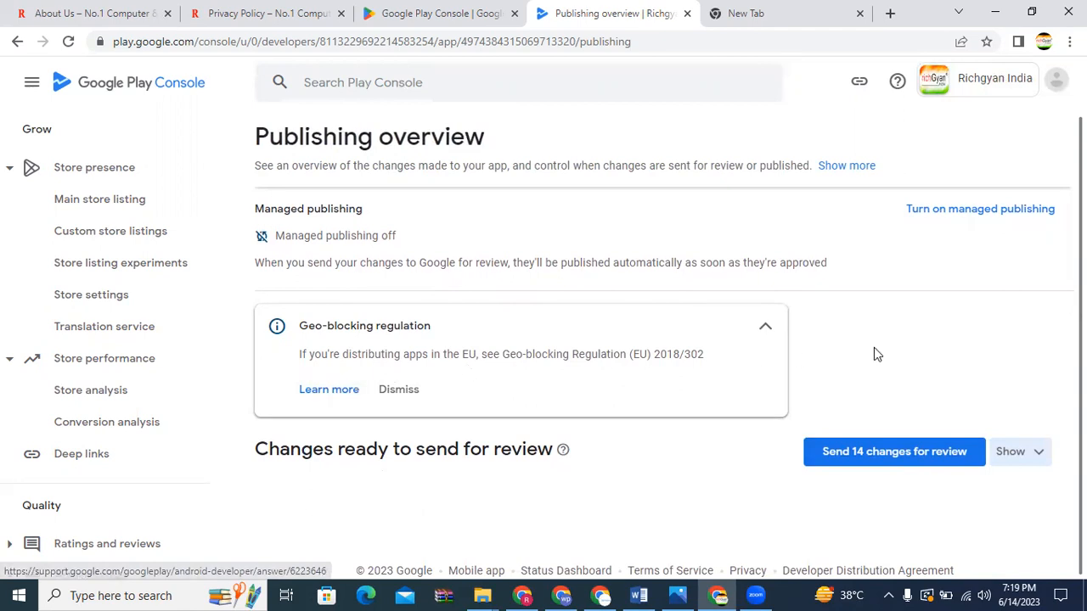
pyautogui.click(1035, 453)
# Check the list of pending changes once more, send all 14 changes for review, and confirm the submission
pyautogui.scroll(1, 654, 365)
pyautogui.scroll(-5, 654, 366)
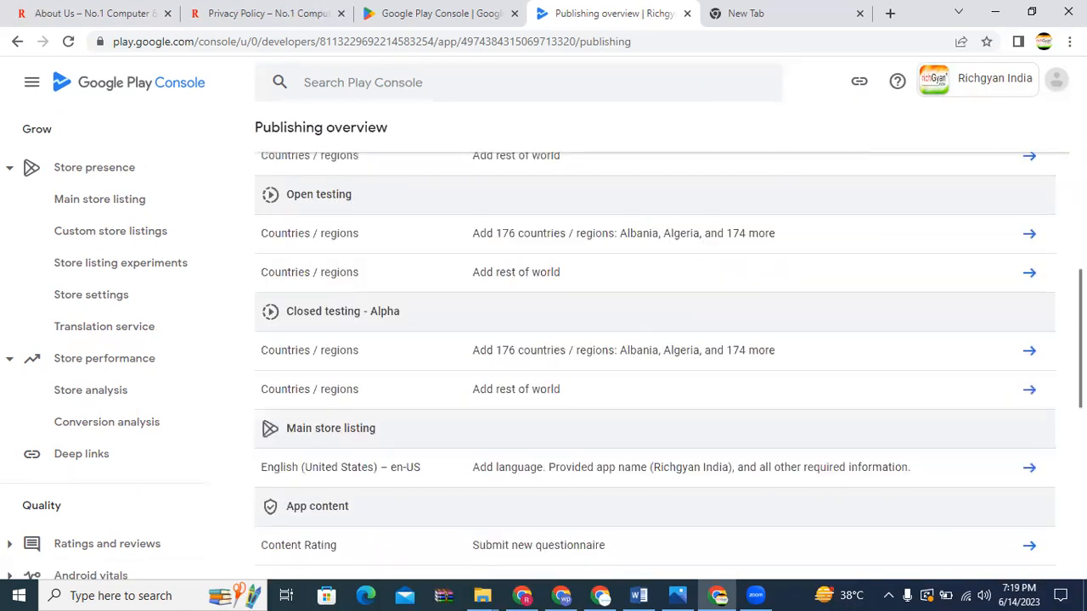
pyautogui.scroll(-6, 654, 365)
pyautogui.scroll(8, 654, 365)
pyautogui.scroll(2, 854, 359)
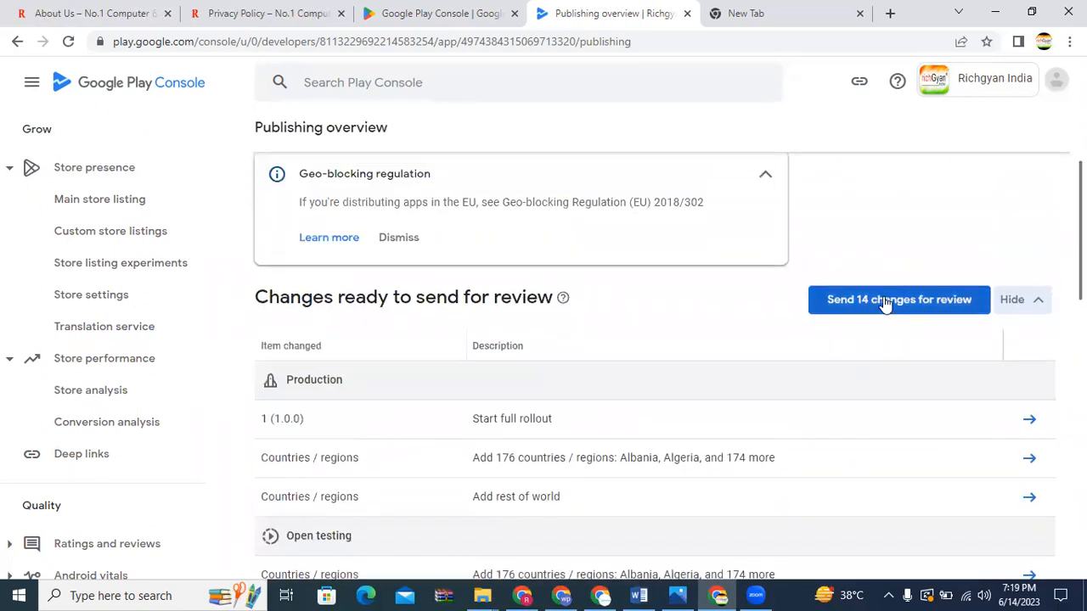
pyautogui.click(885, 300)
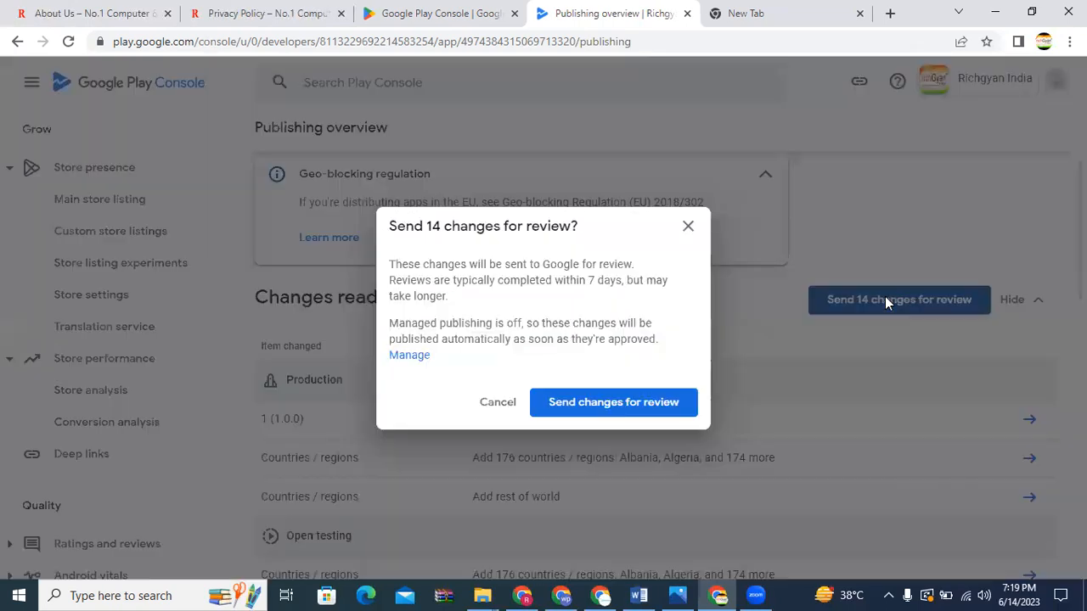
pyautogui.click(643, 405)
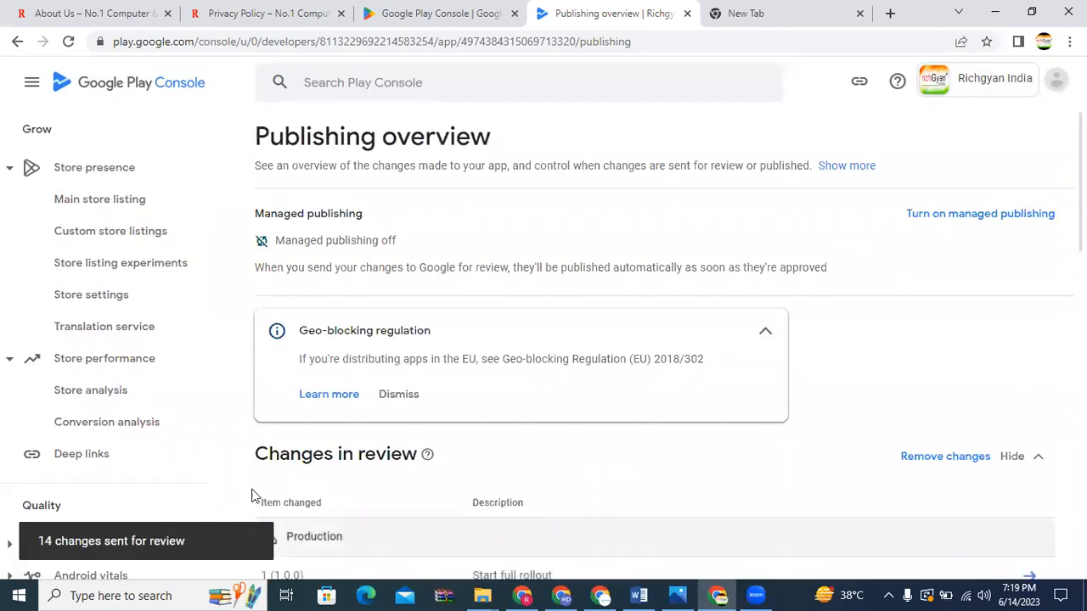
# Look through the changes in review, open the production rollout 1 (1.0.0), and examine its release summary, delivery and app bundle details
pyautogui.scroll(-8, 742, 425)
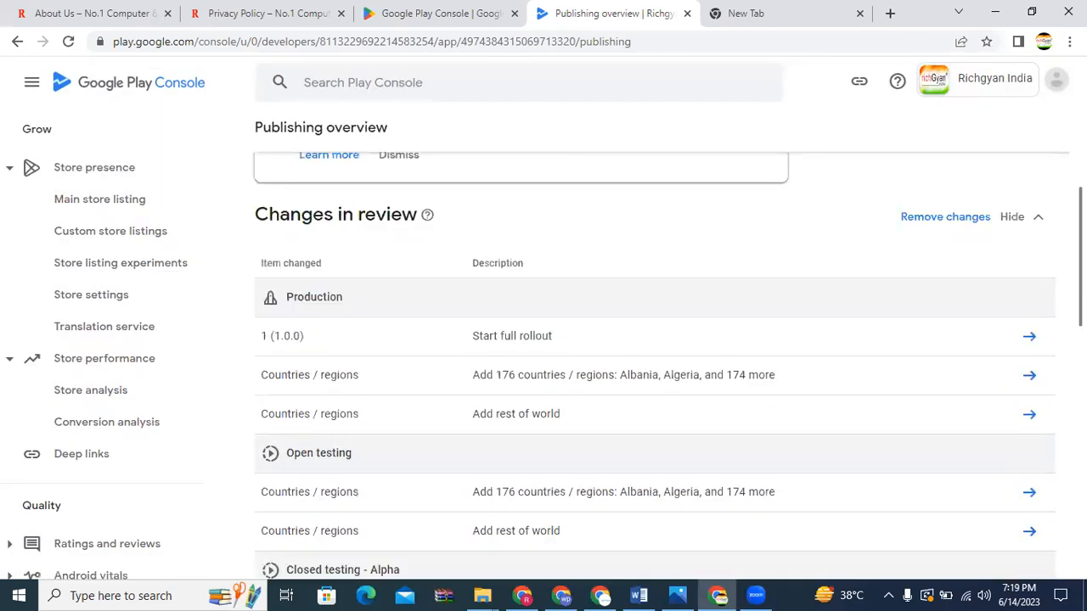
pyautogui.scroll(5, 656, 366)
pyautogui.scroll(-1, 656, 365)
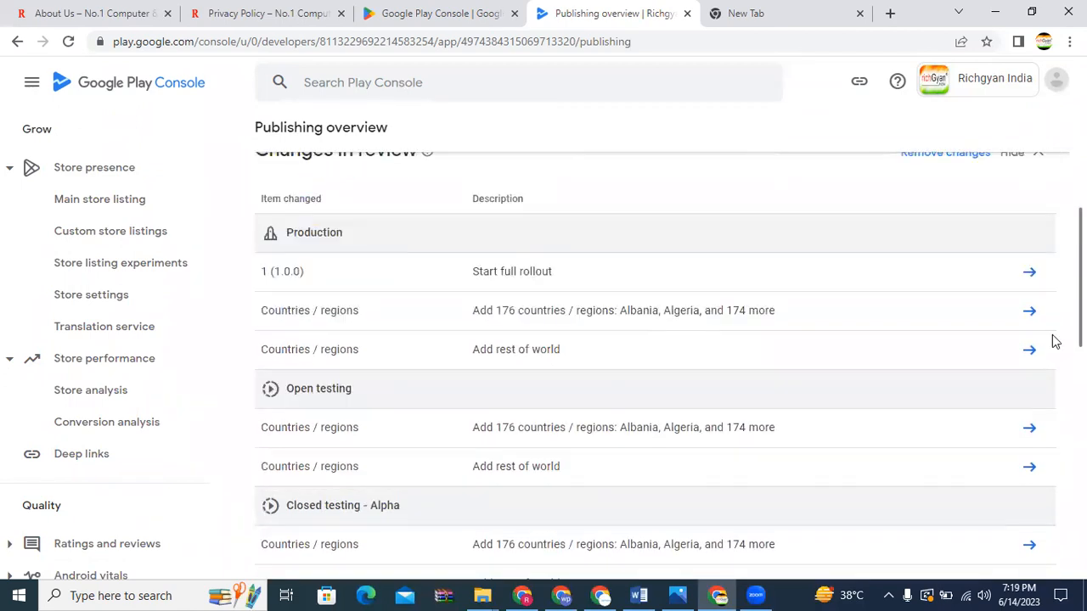
pyautogui.scroll(2, 551, 274)
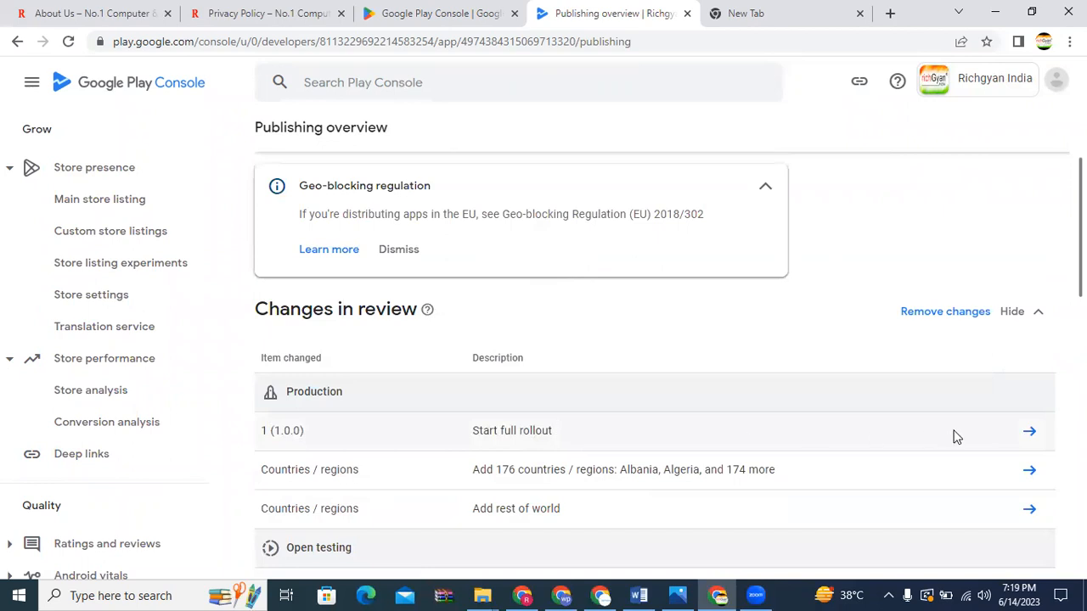
pyautogui.scroll(-1, 955, 436)
pyautogui.click(1029, 351)
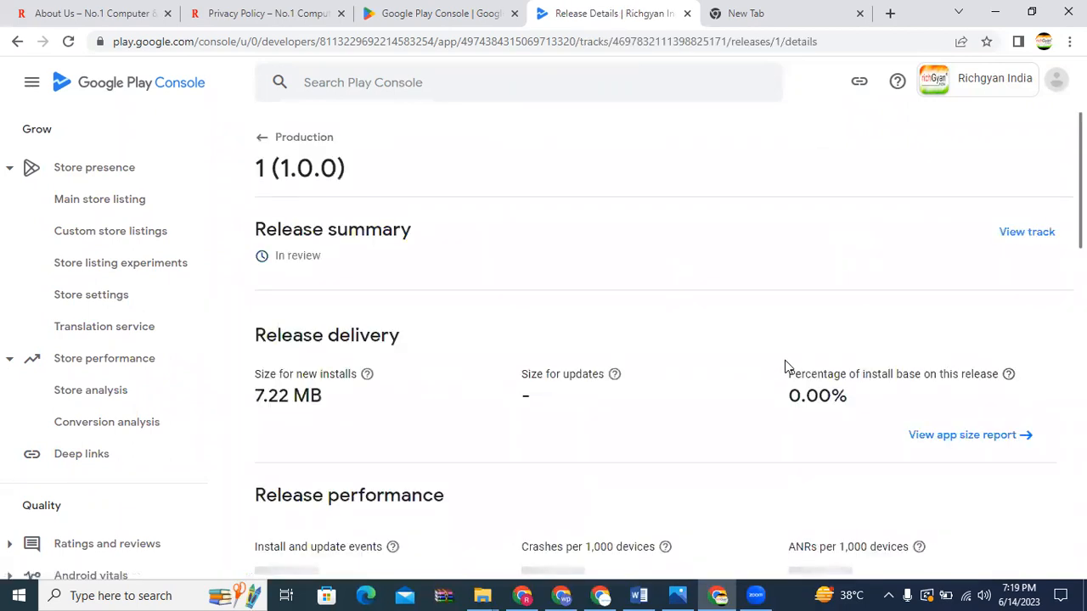
pyautogui.scroll(-10, 662, 340)
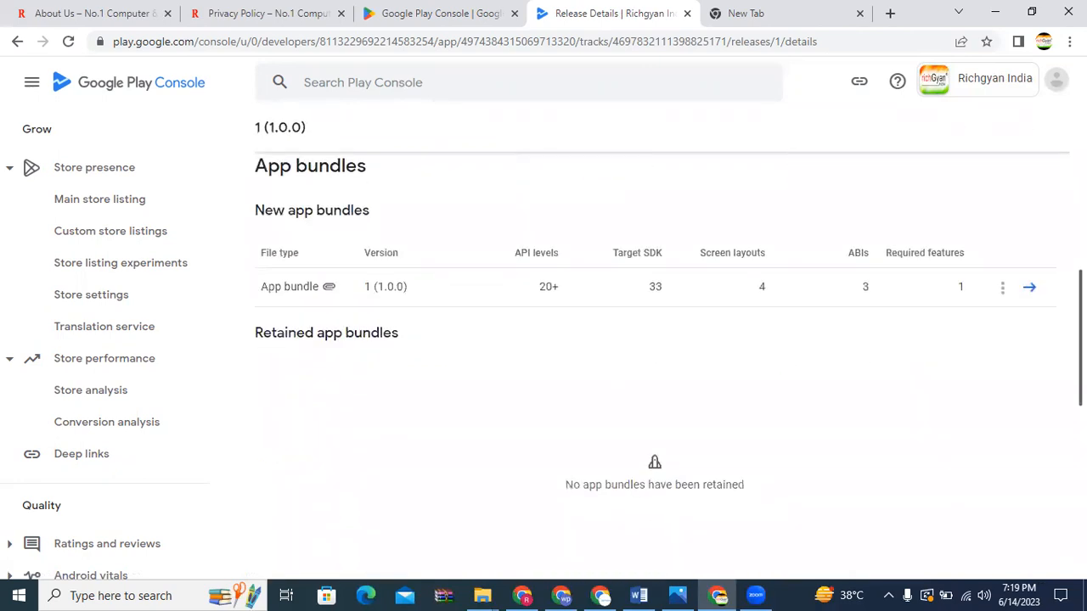
pyautogui.scroll(-1, 662, 339)
pyautogui.scroll(10, 662, 339)
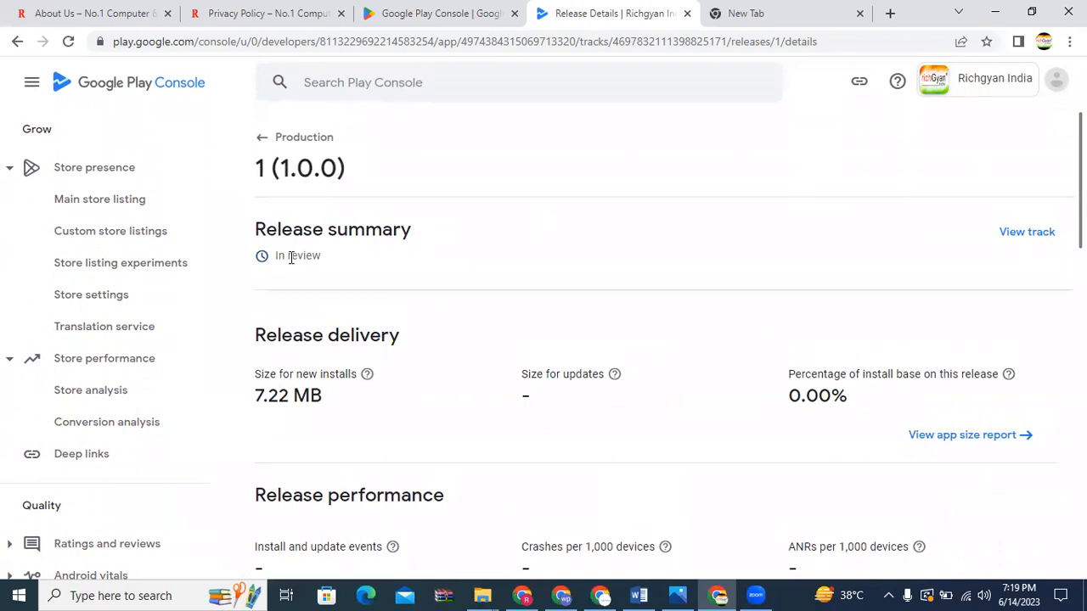
# Go to the list of all apps, check the Richgyan India app's update status, and open its dashboard
pyautogui.click(111, 175)
pyautogui.moveTo(229, 335); pyautogui.dragTo(240, 167)
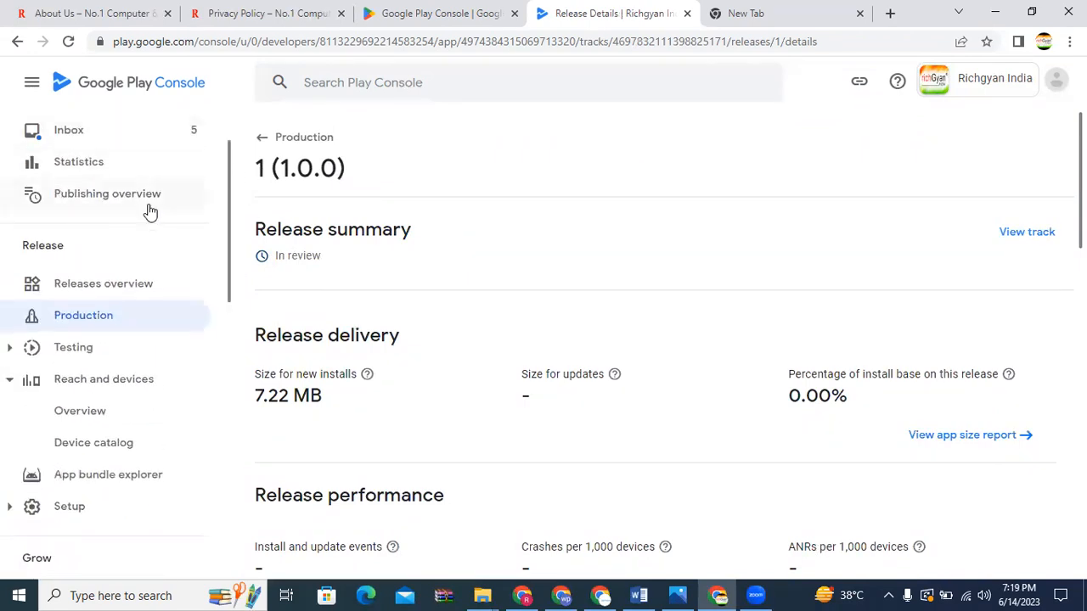
pyautogui.scroll(1, 149, 221)
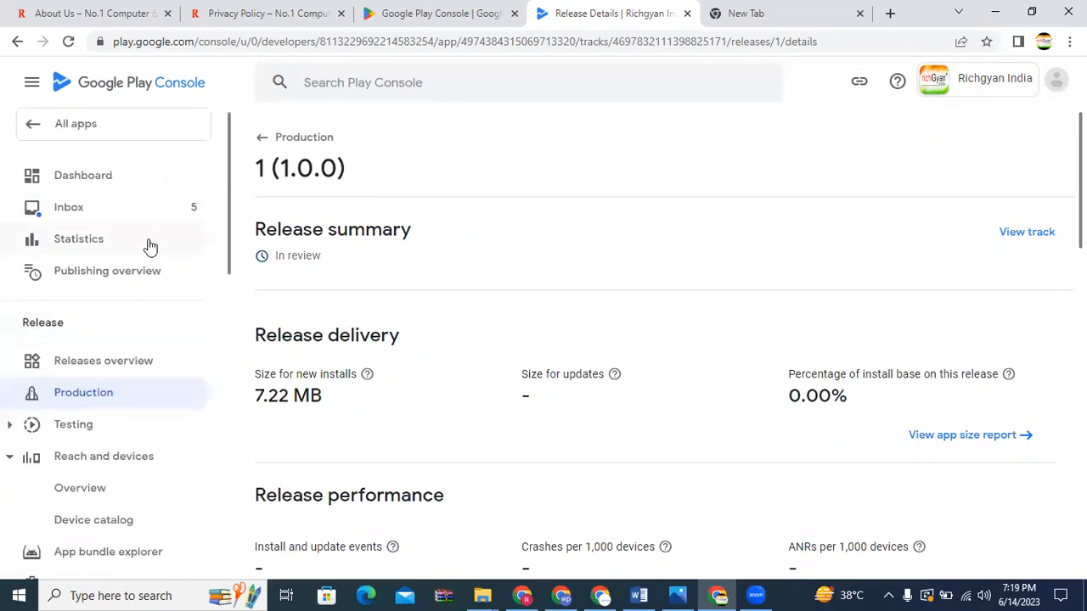
pyautogui.click(93, 127)
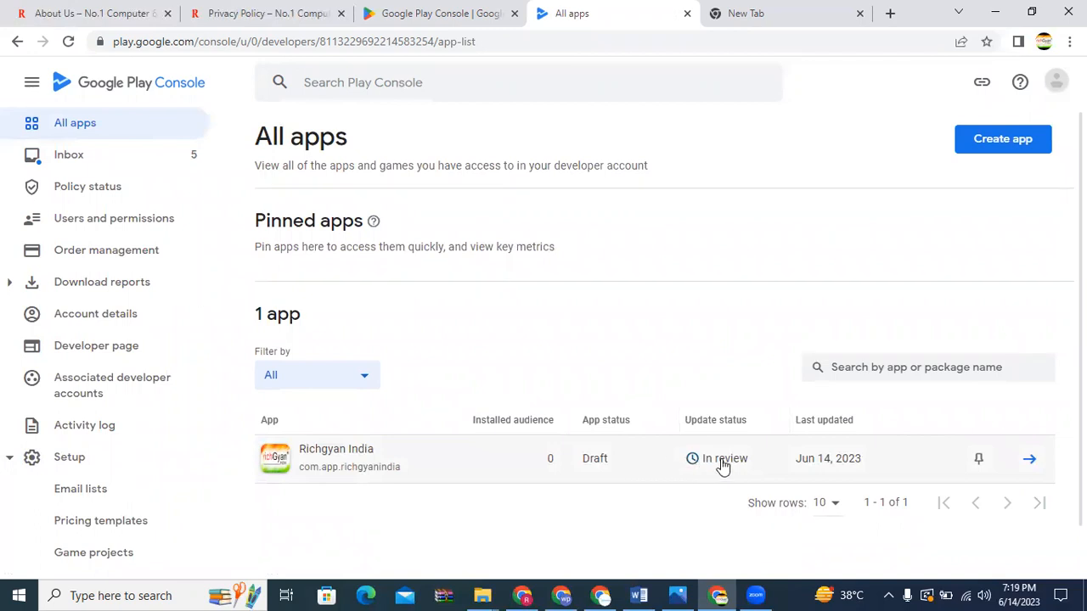
pyautogui.click(601, 466)
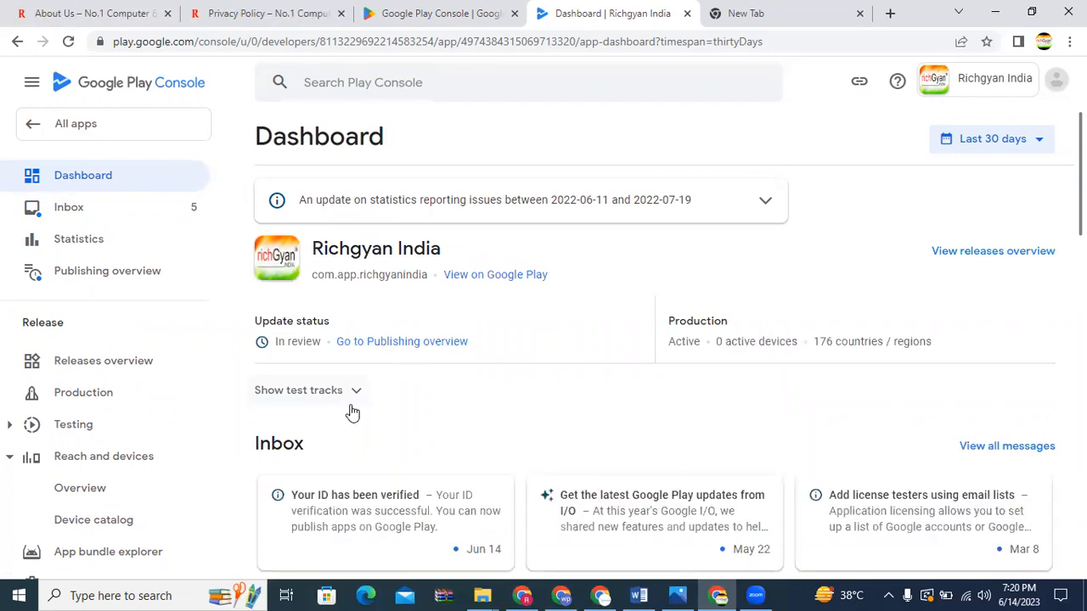
# View the app's public Google Play page in a new browser tab, then return to the app dashboard
pyautogui.rightClick(468, 277)
pyautogui.click(511, 289)
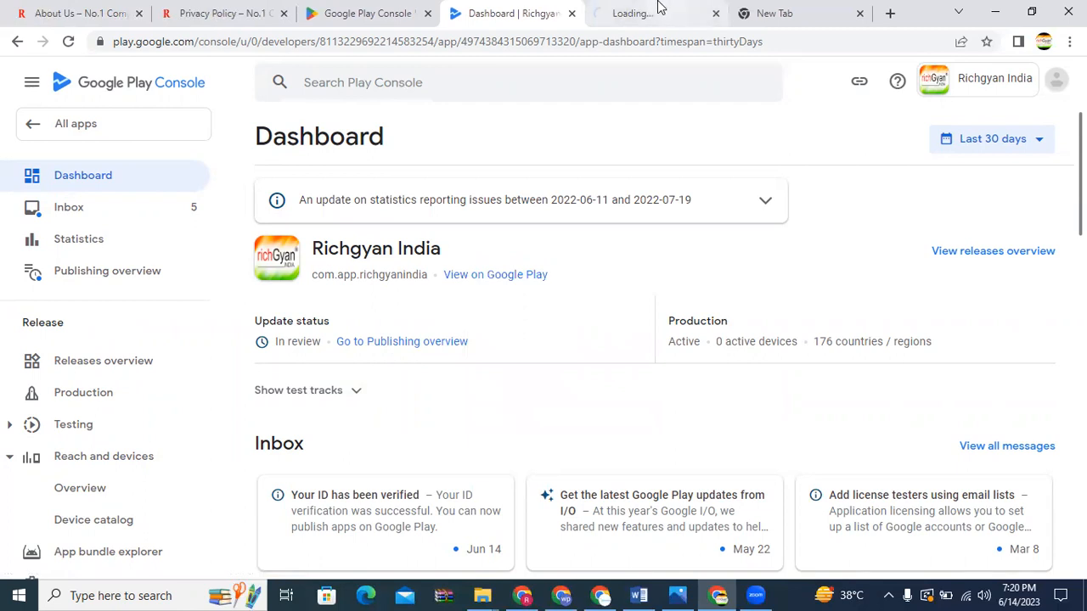
pyautogui.click(655, 10)
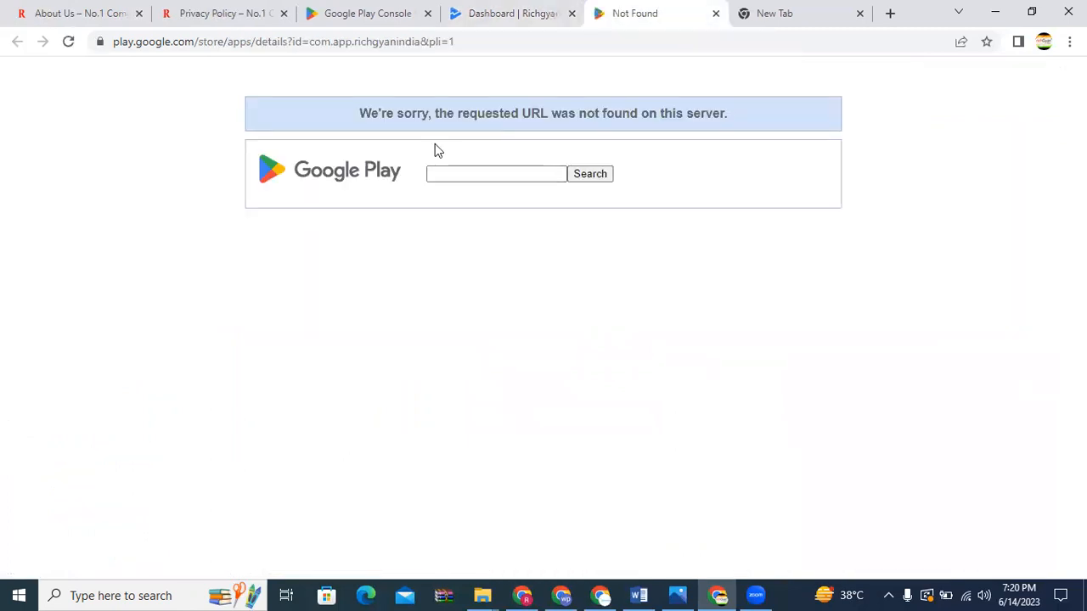
pyautogui.click(539, 10)
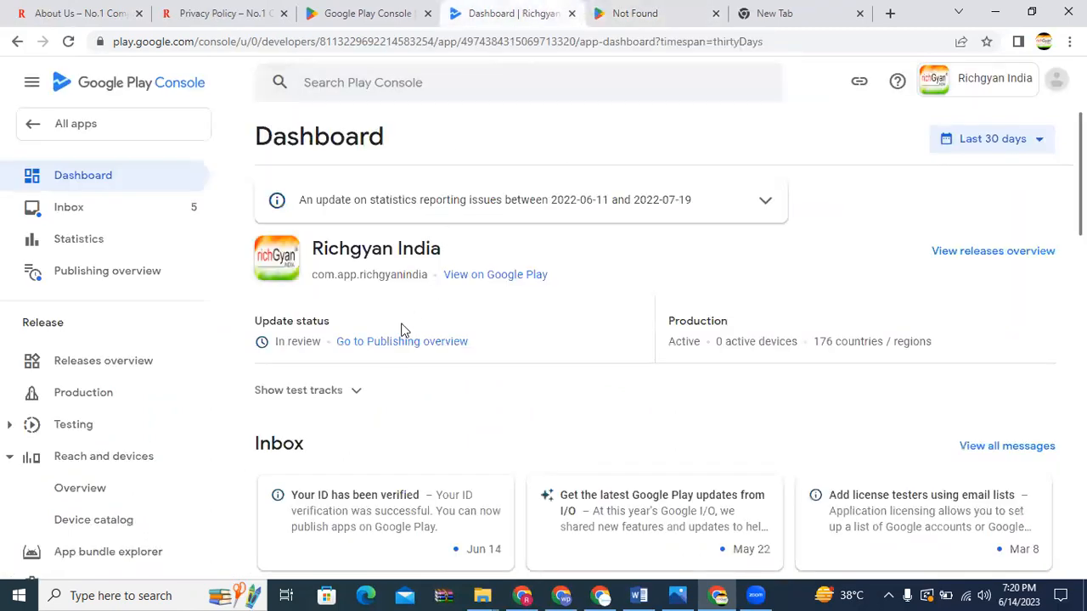